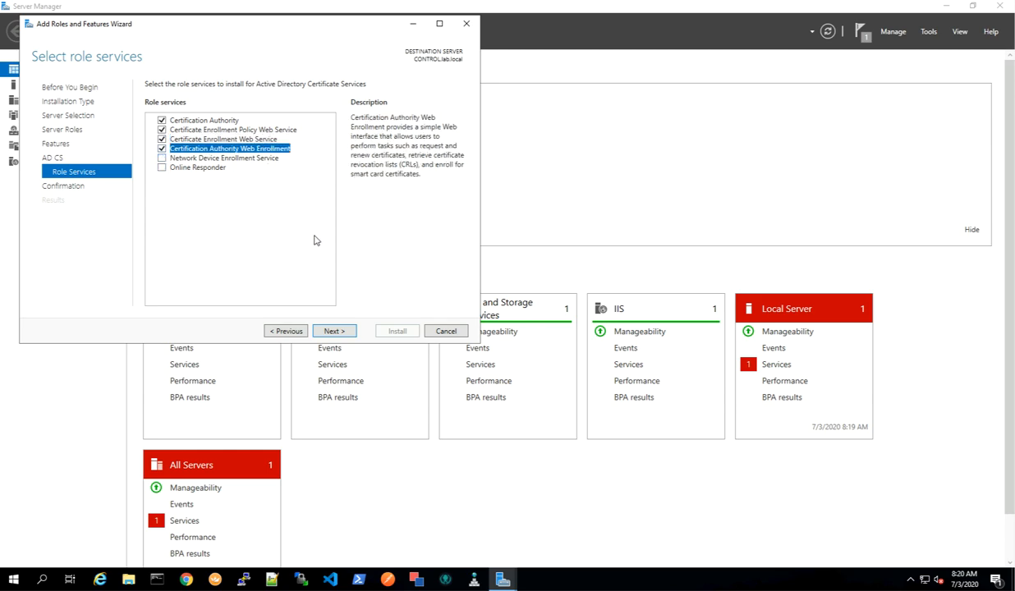
Install the selected AD CS role services with automatic restart allowed, and close the wizard when done.
click(343, 332)
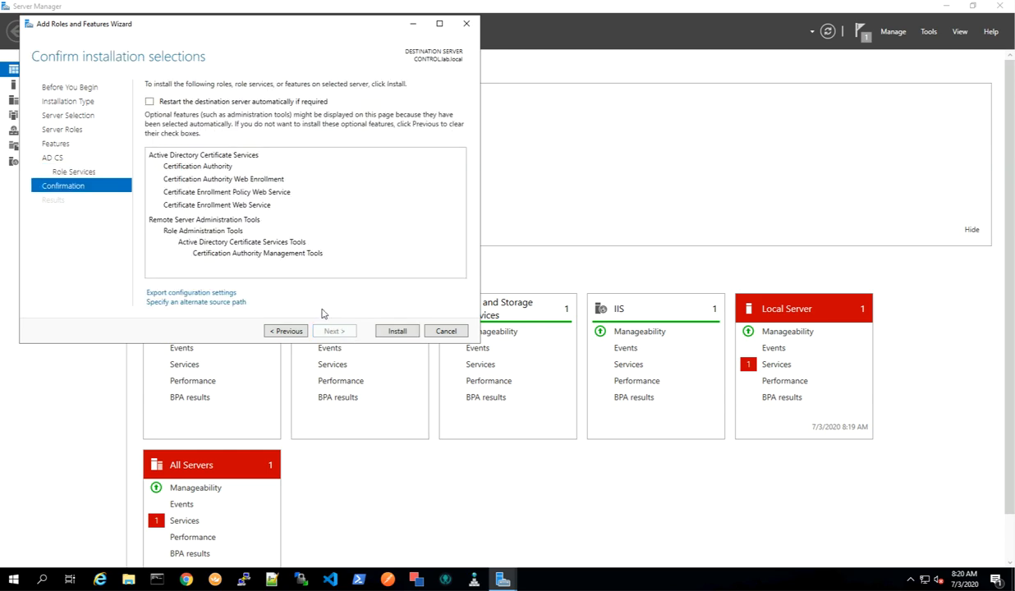
click(207, 102)
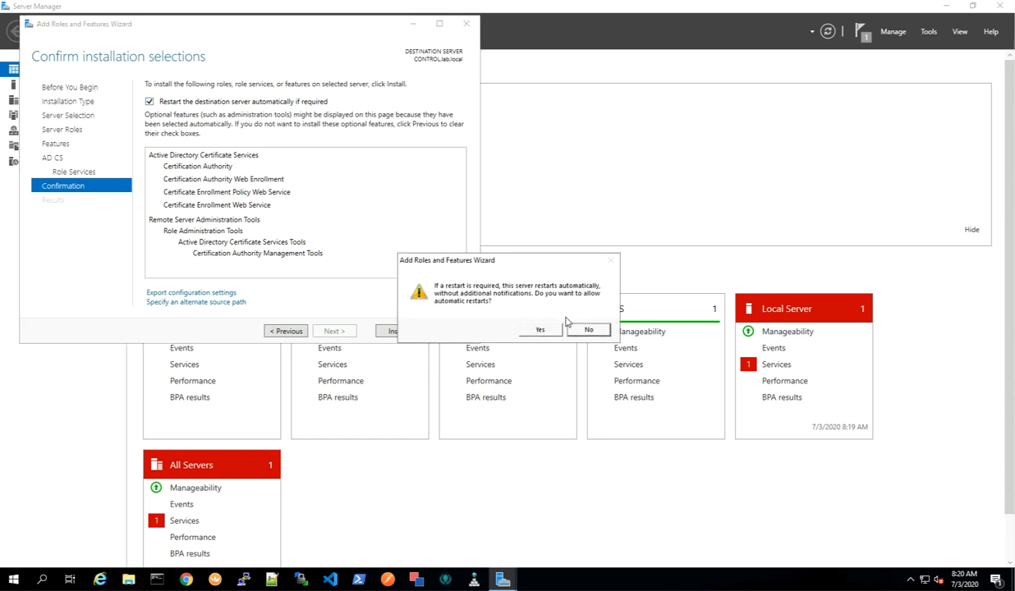
click(542, 330)
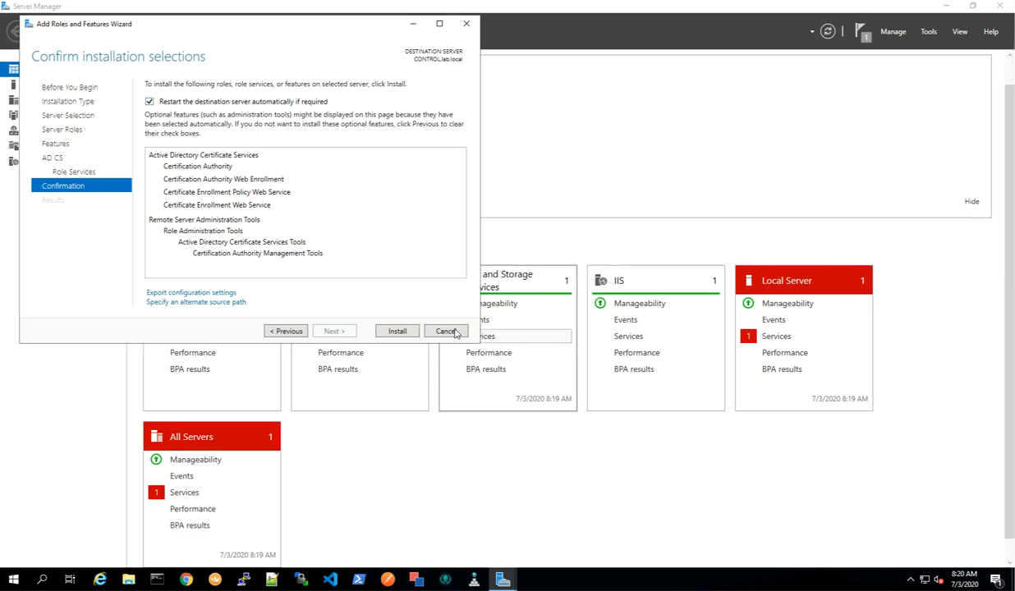
click(398, 333)
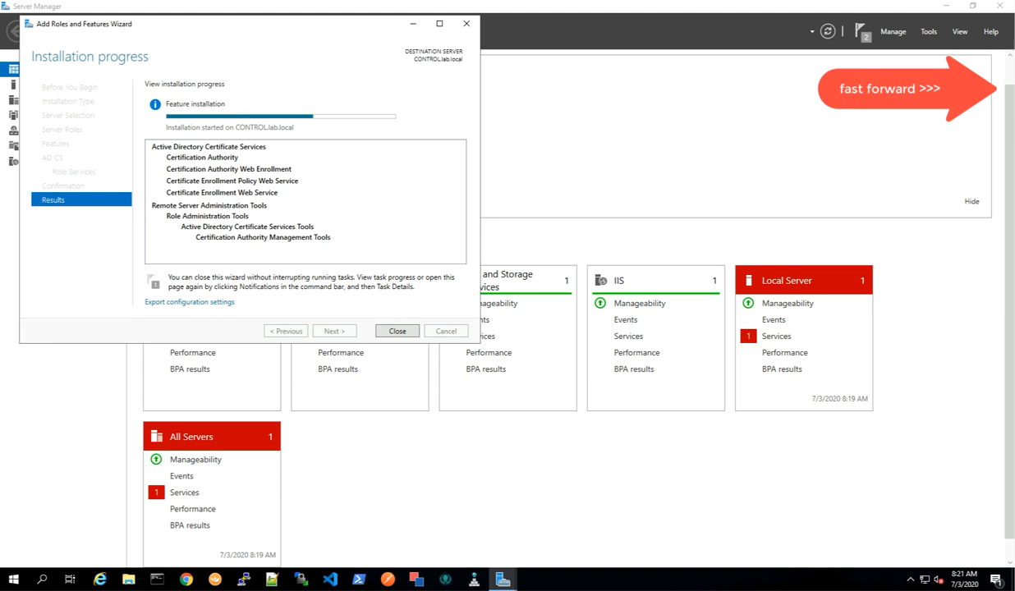
click(398, 331)
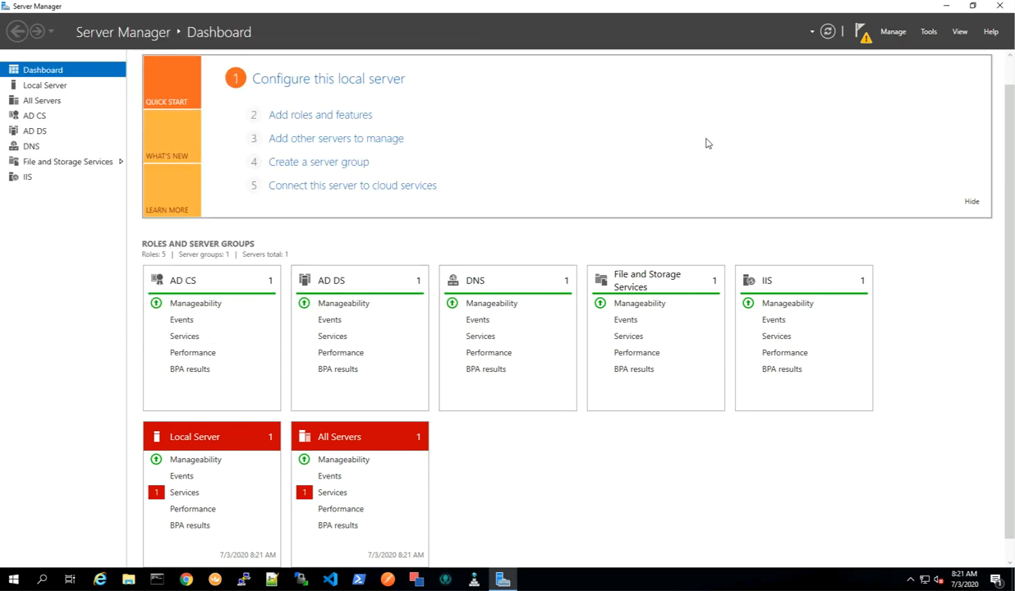
Open the post-deployment configuration of Active Directory Certificate Services from the notifications.
click(864, 36)
click(863, 36)
click(863, 36)
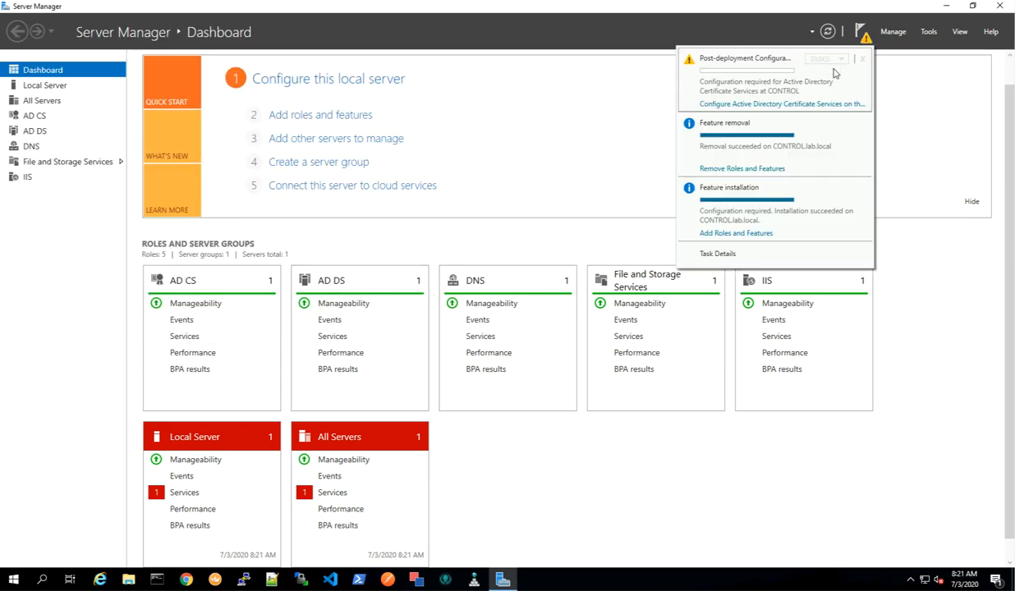
click(836, 105)
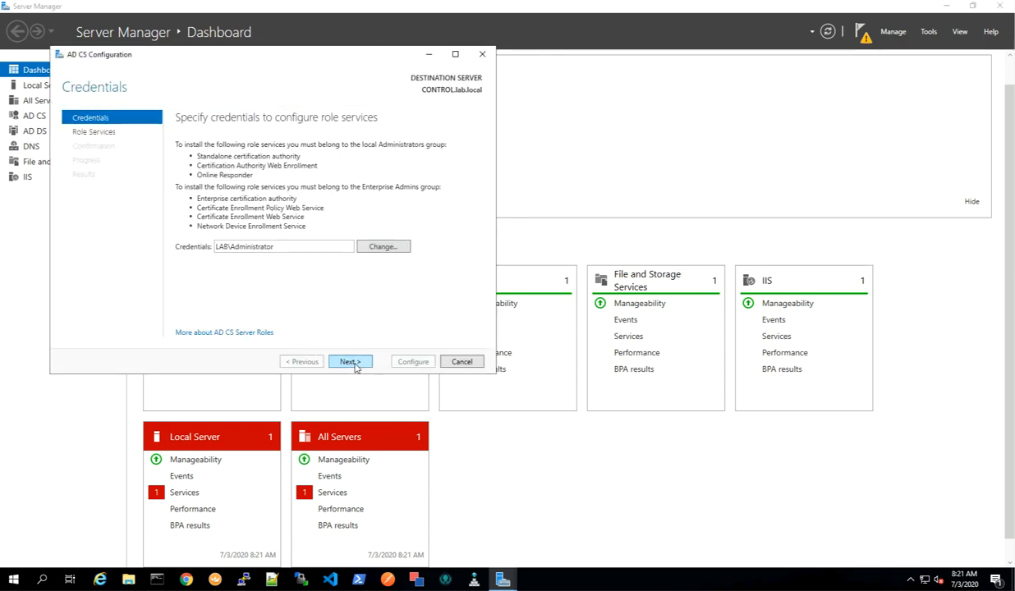
Keep the LAB\Administrator credentials and select Certification Authority and Certification Authority Web Enrollment to configure.
click(351, 363)
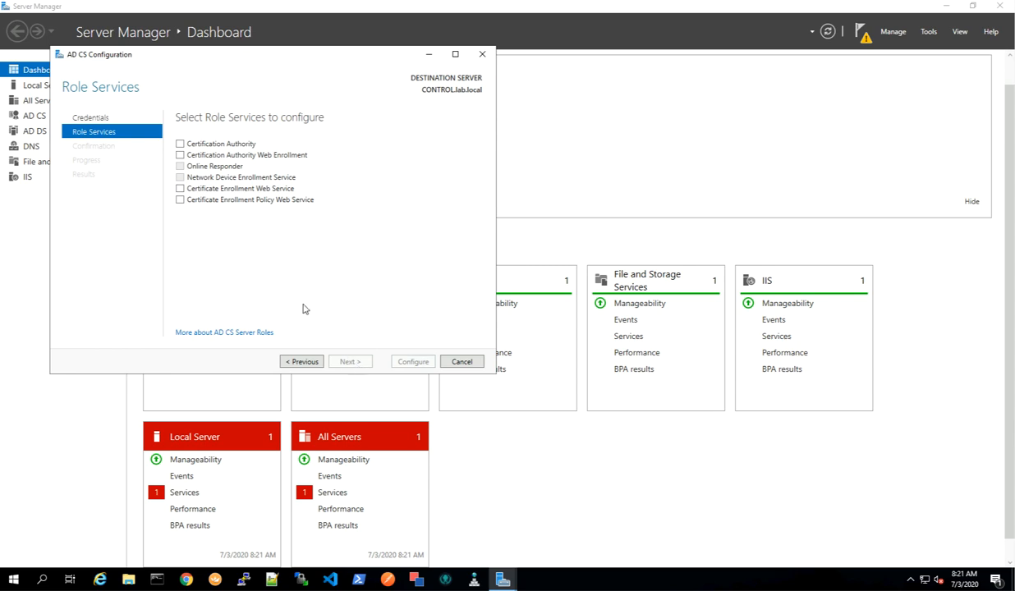
click(181, 145)
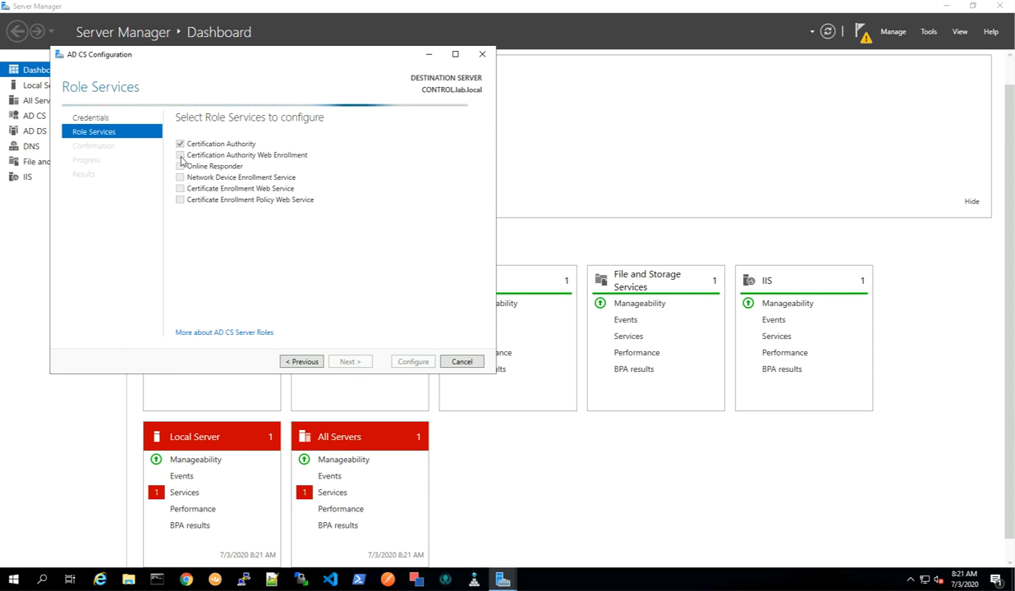
click(180, 155)
click(350, 361)
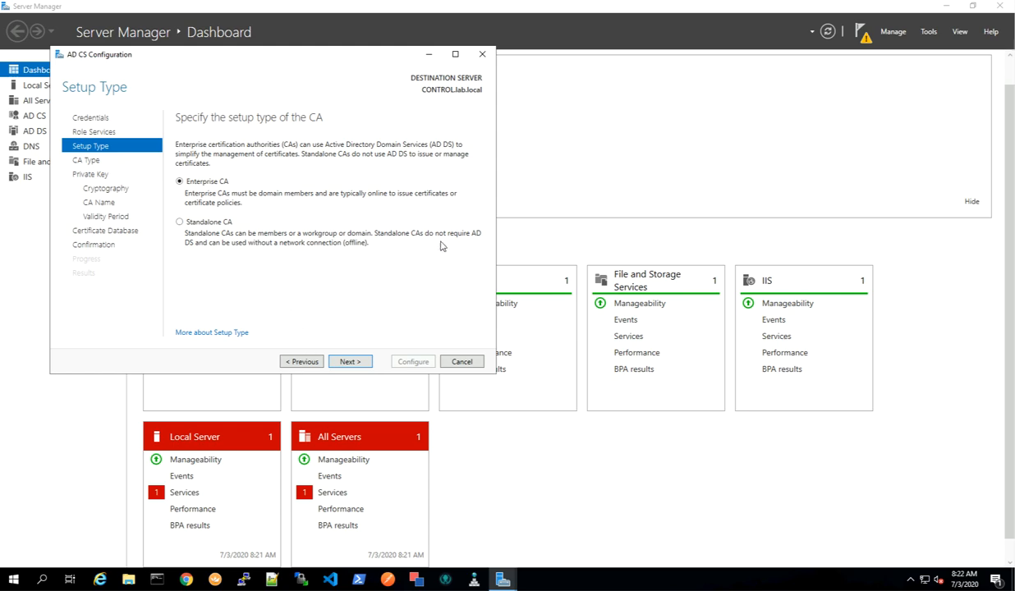
Configure an Enterprise Root CA with default cryptography, name lab-CONTROL-CA-1 and 5-year validity, and apply the configuration.
click(354, 362)
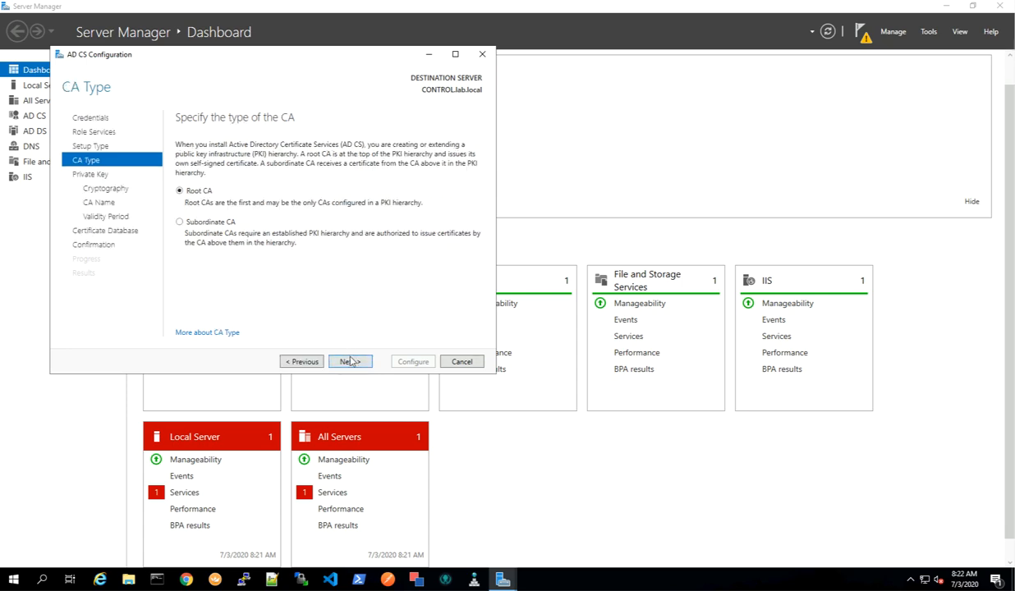
click(351, 361)
click(343, 351)
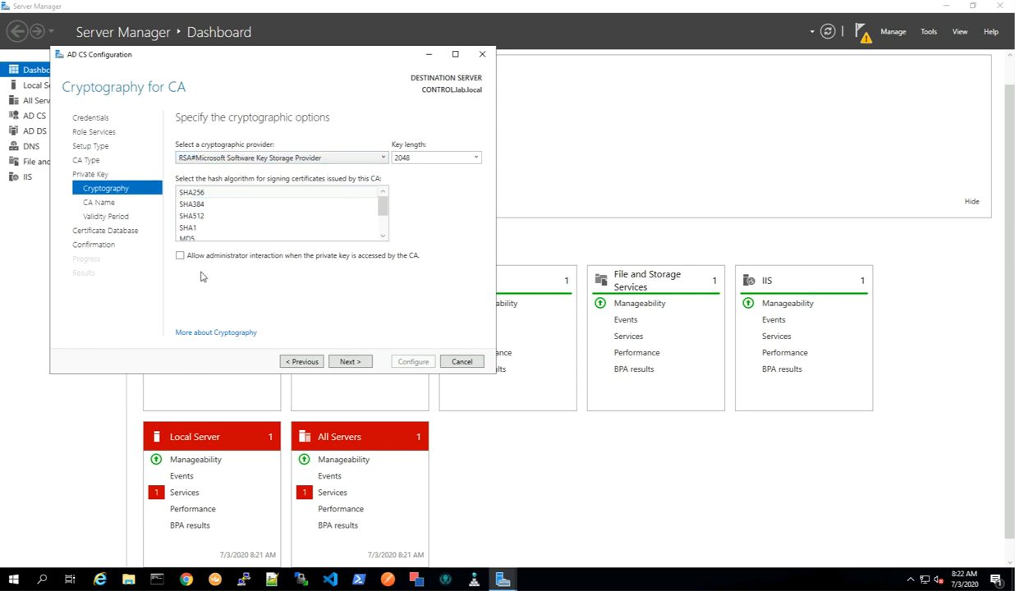
click(350, 361)
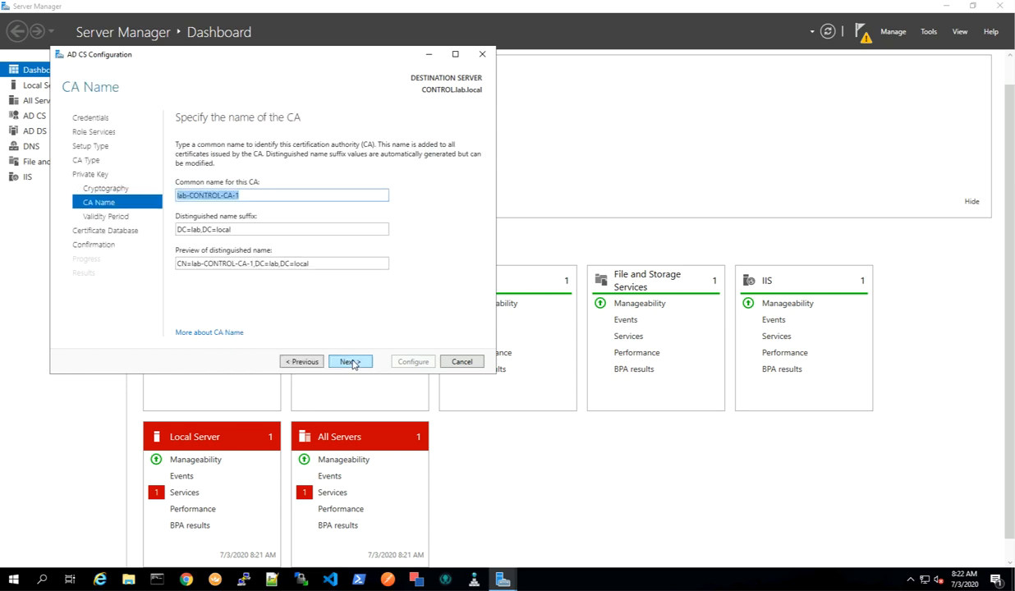
click(350, 361)
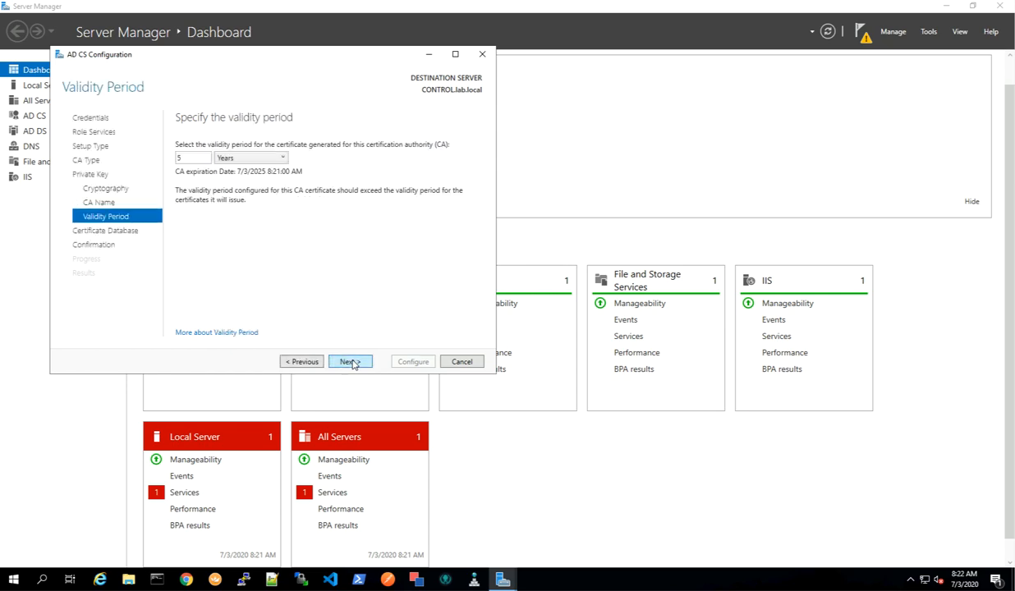
click(350, 362)
click(351, 362)
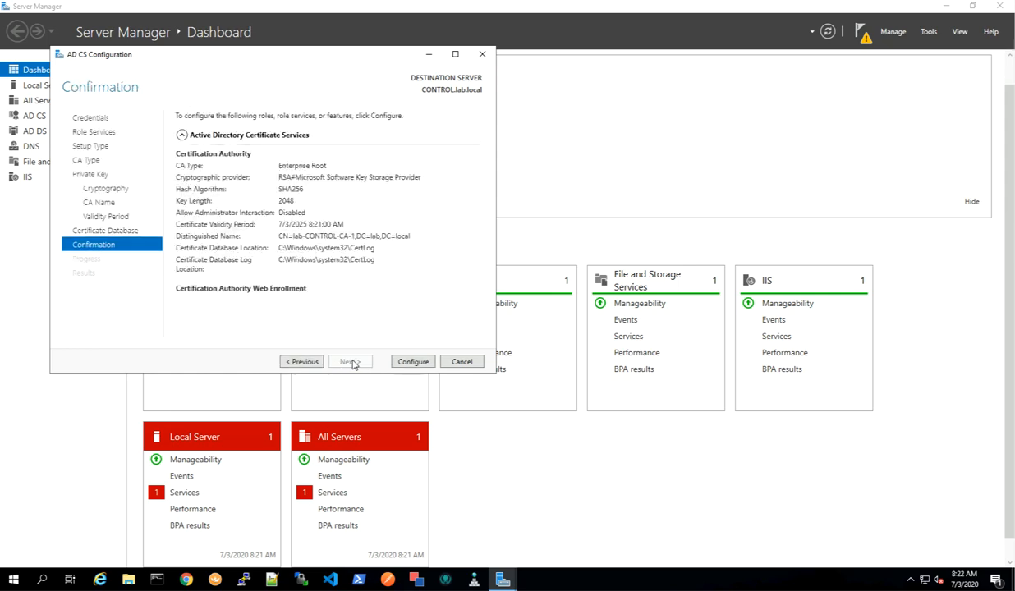
click(410, 362)
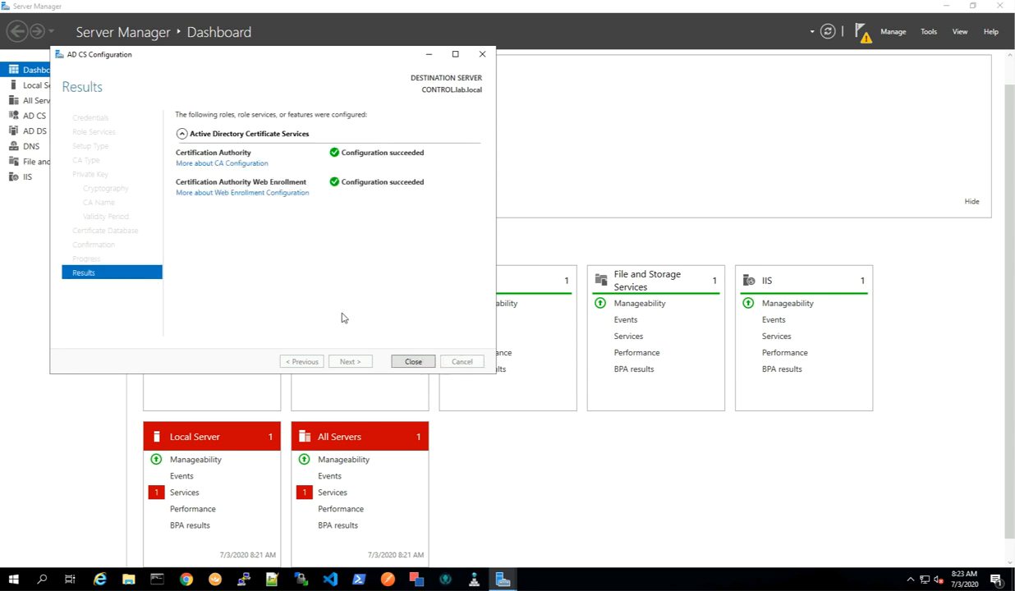
click(413, 362)
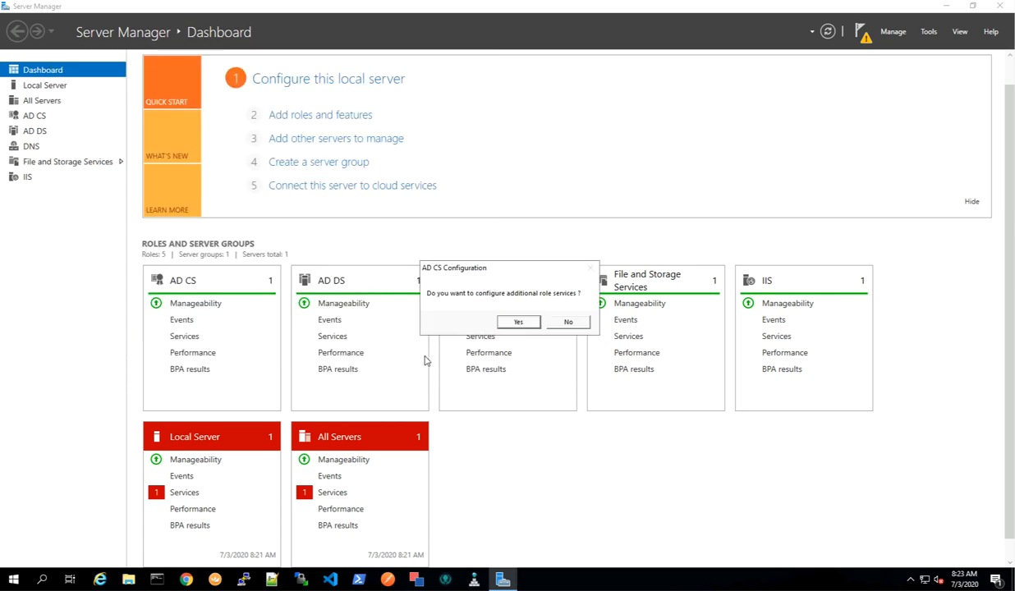
Configure additional role services: Certificate Enrollment Web Service and Policy Web Service, using the default CA and Windows integrated authentication.
click(514, 320)
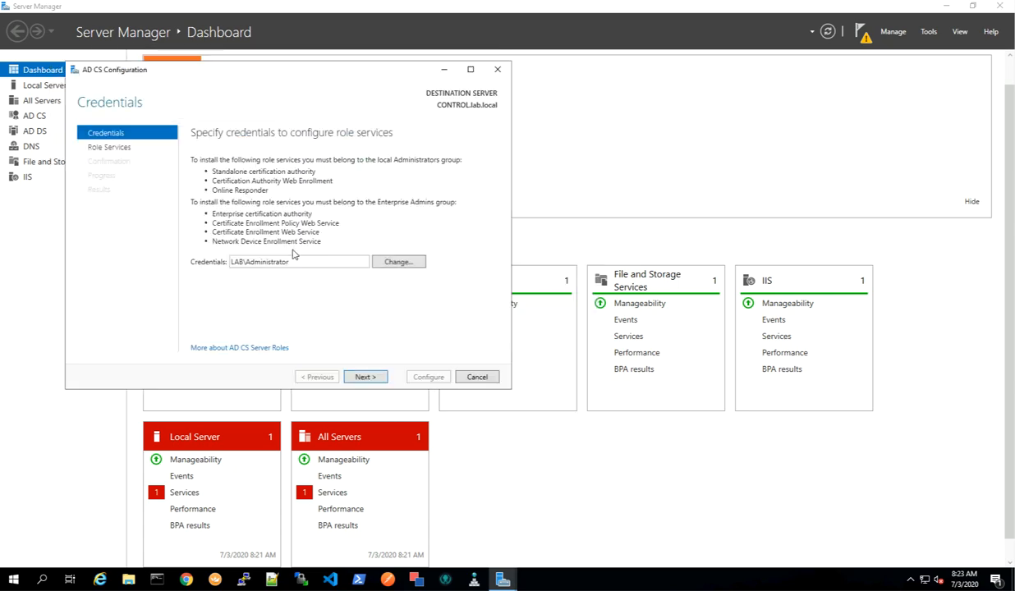
click(367, 374)
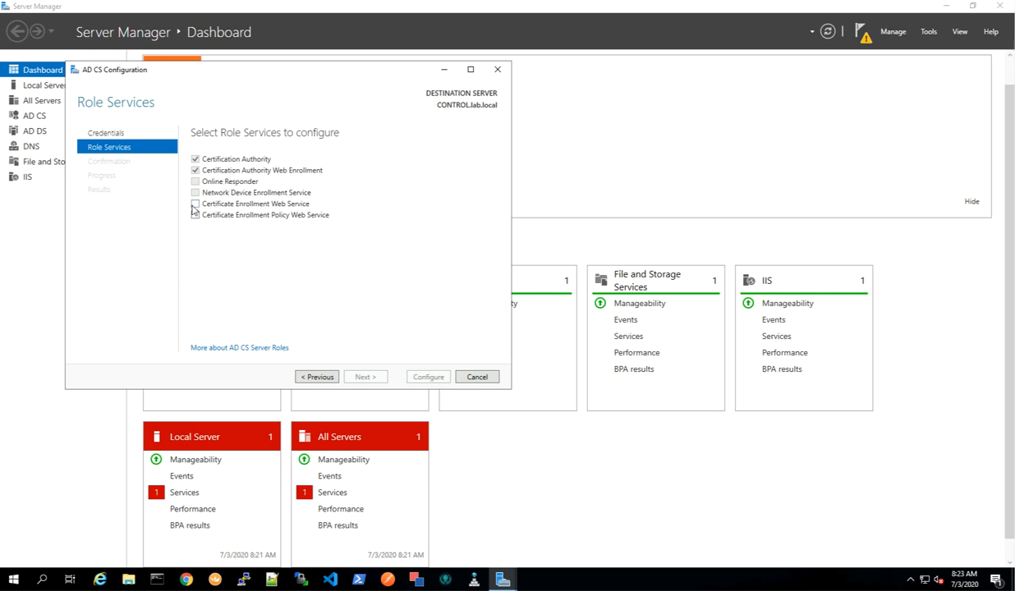
click(196, 205)
click(196, 216)
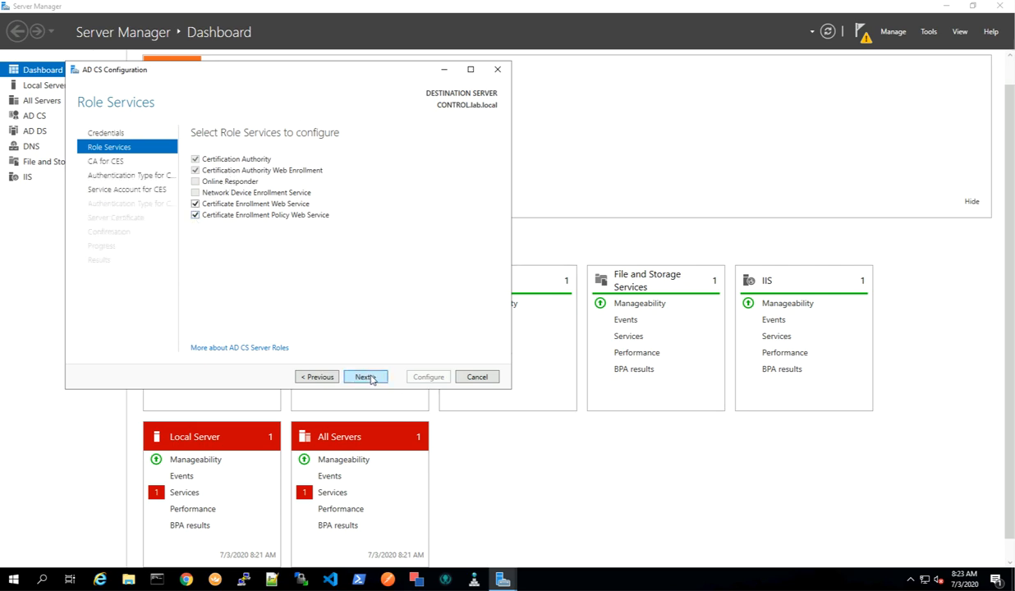
click(366, 377)
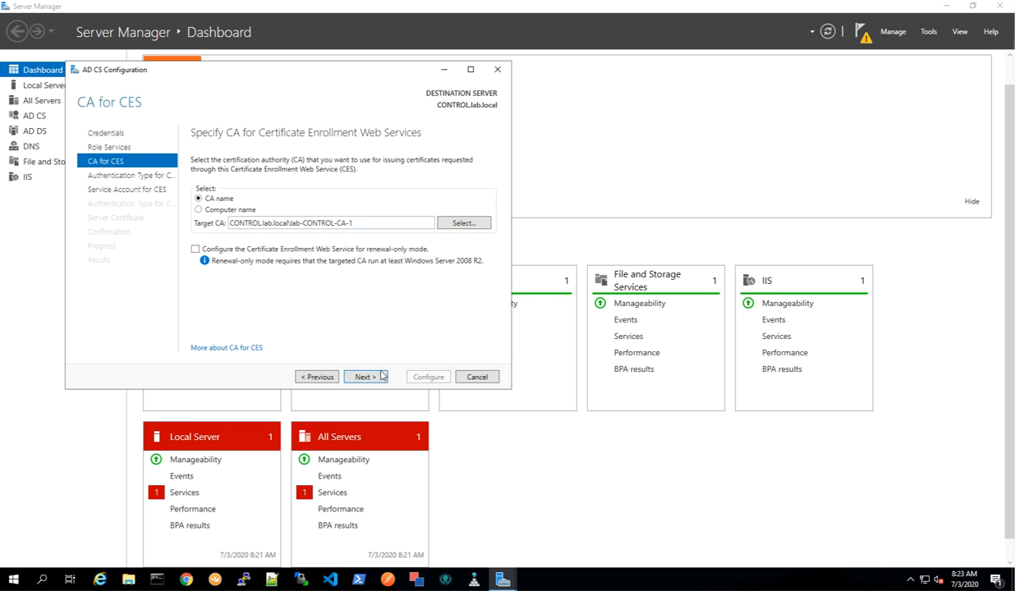
click(380, 379)
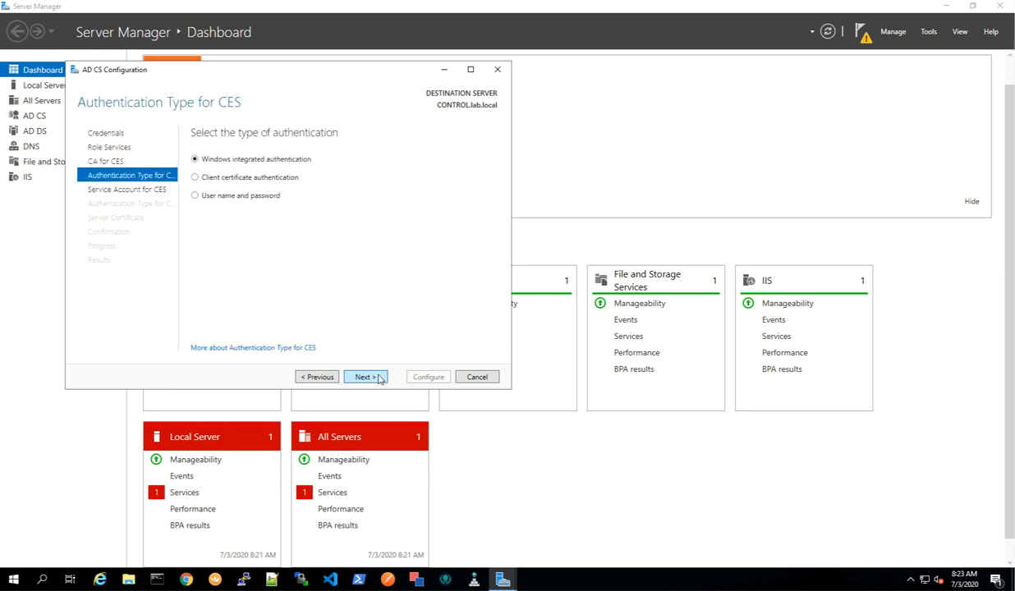
click(379, 378)
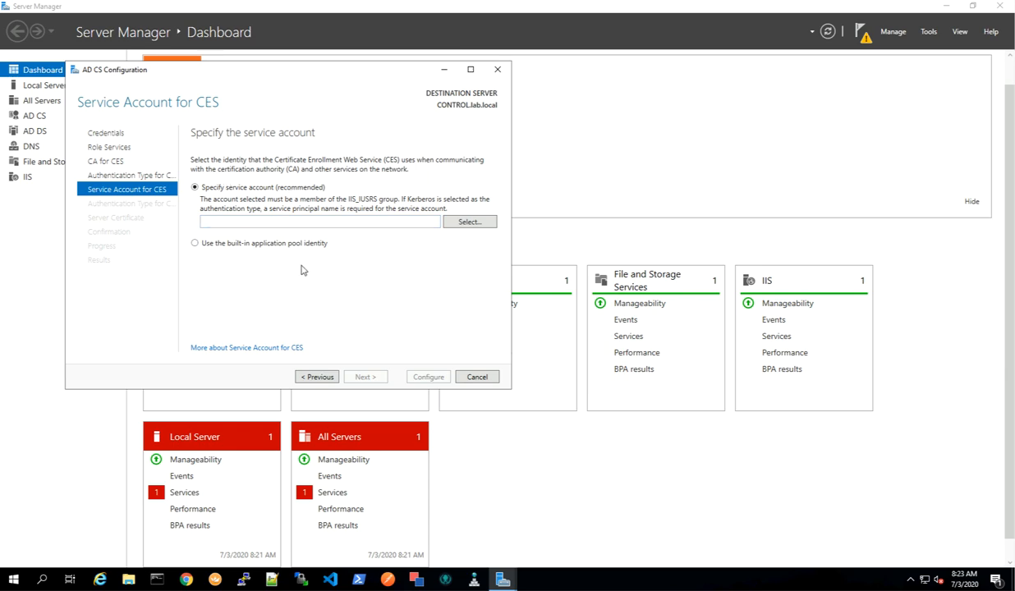
Open Active Directory Users and Computers and the properties of the Administrator account.
click(929, 33)
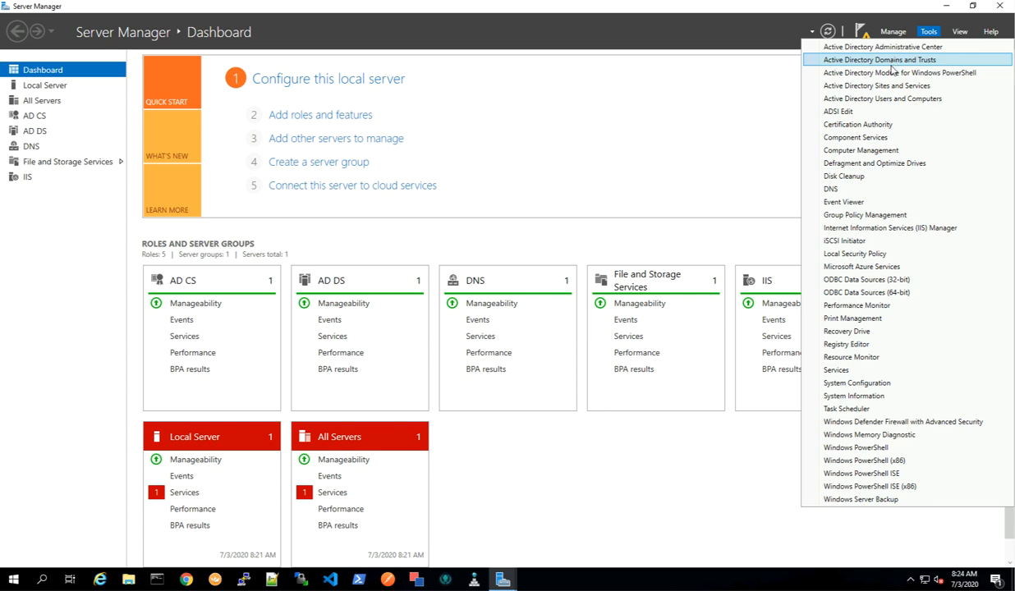
click(852, 97)
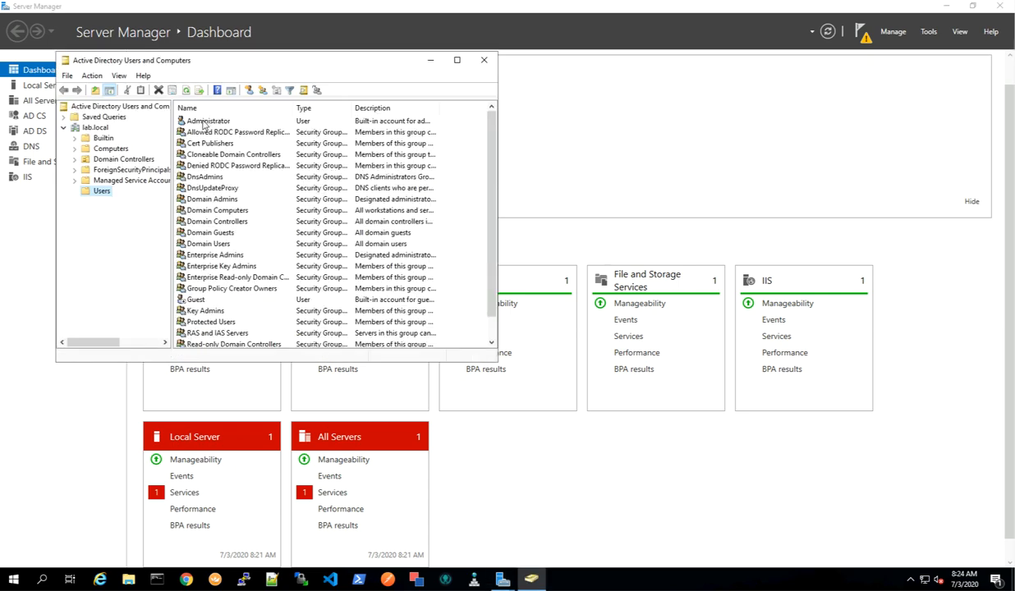
click(205, 122)
right_click(208, 123)
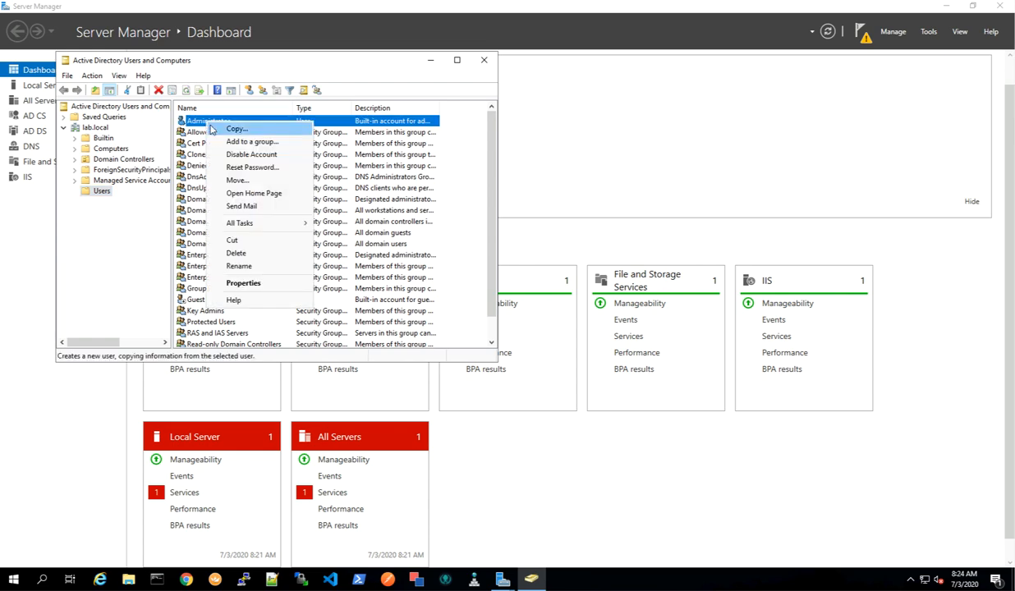
click(246, 285)
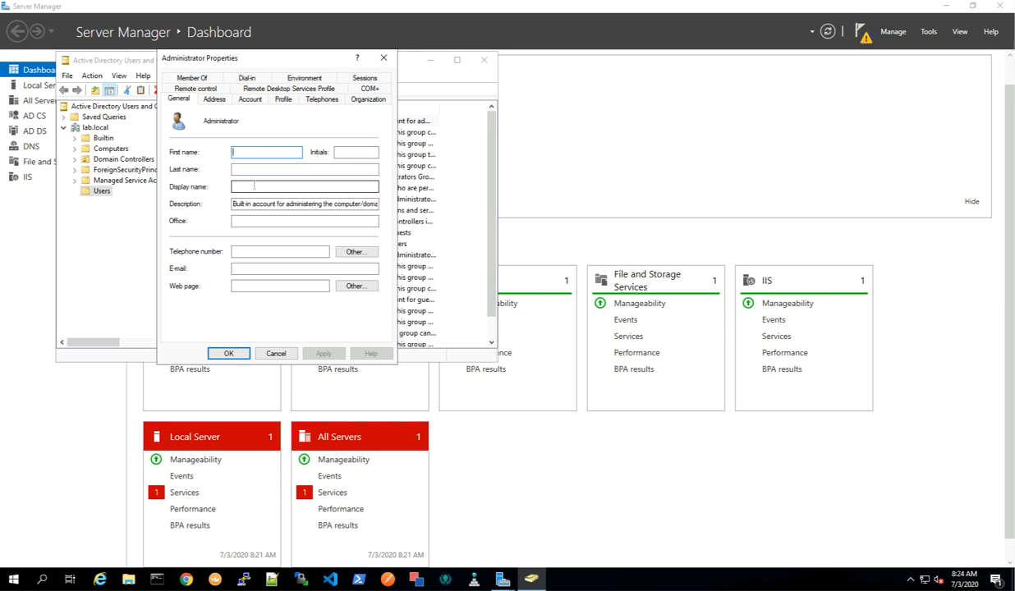
Add the Administrator account to the IIS_IUSRS group and apply the change.
click(203, 78)
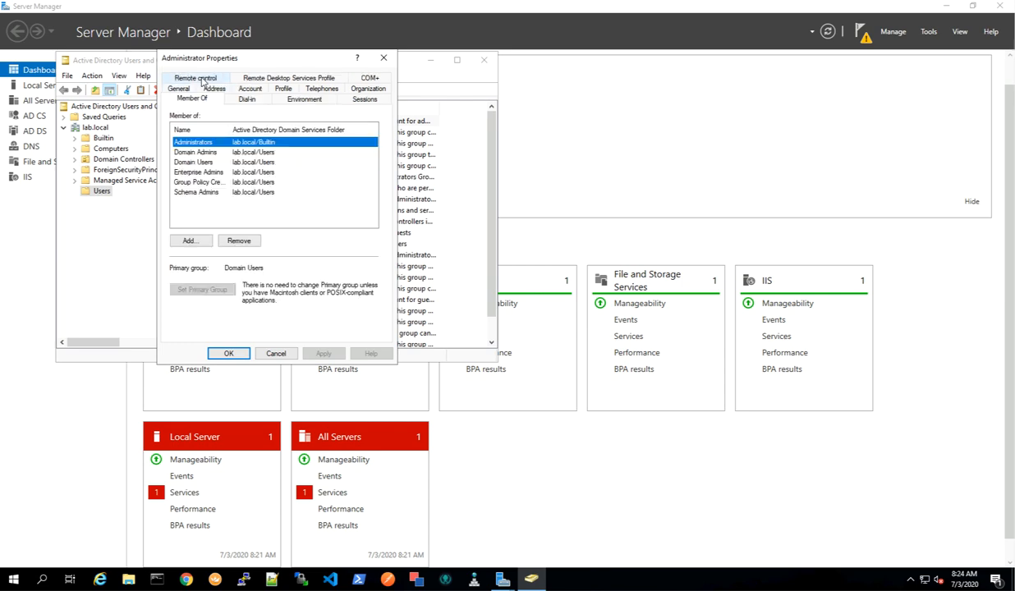
click(194, 241)
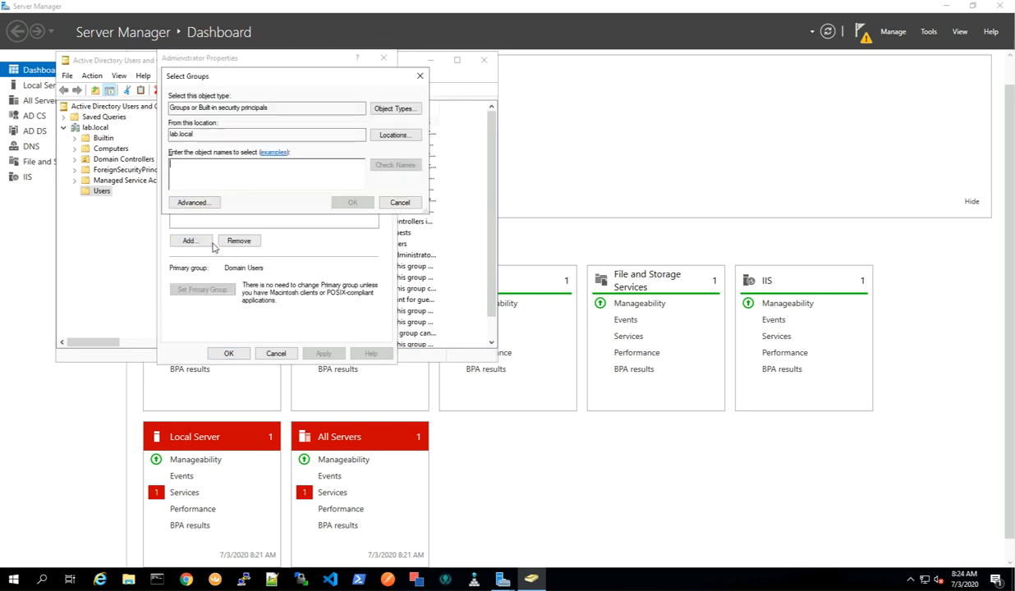
click(941, 8)
drag(315, 75, 490, 109)
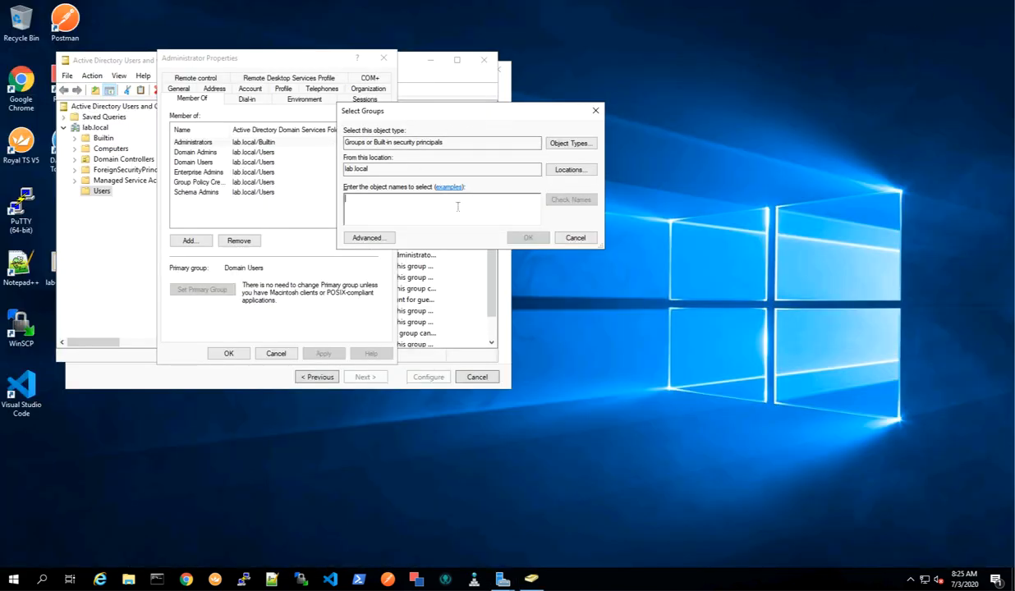
text(IIS_IUSRS)
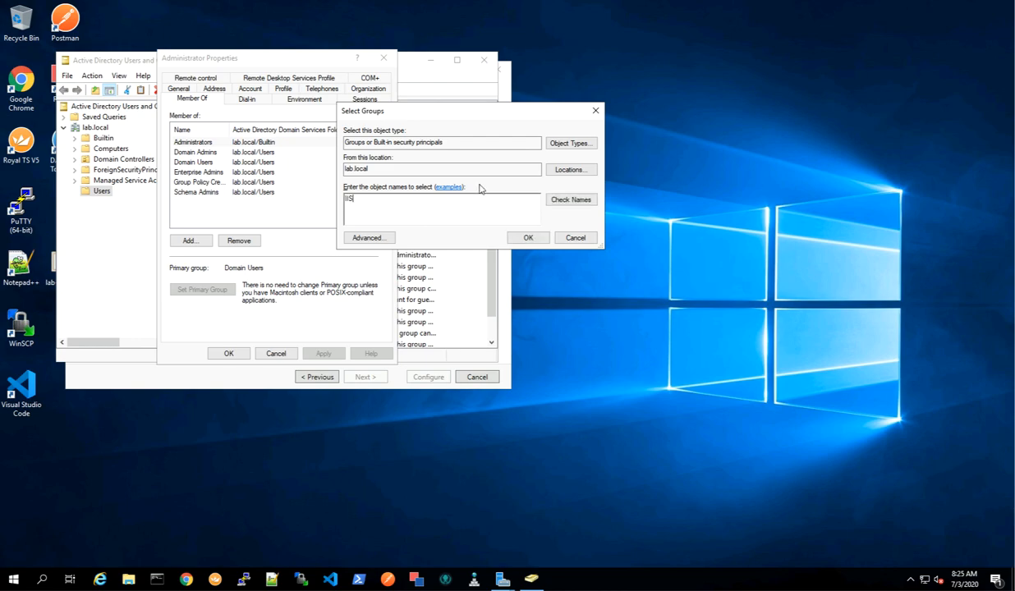
click(571, 202)
click(528, 237)
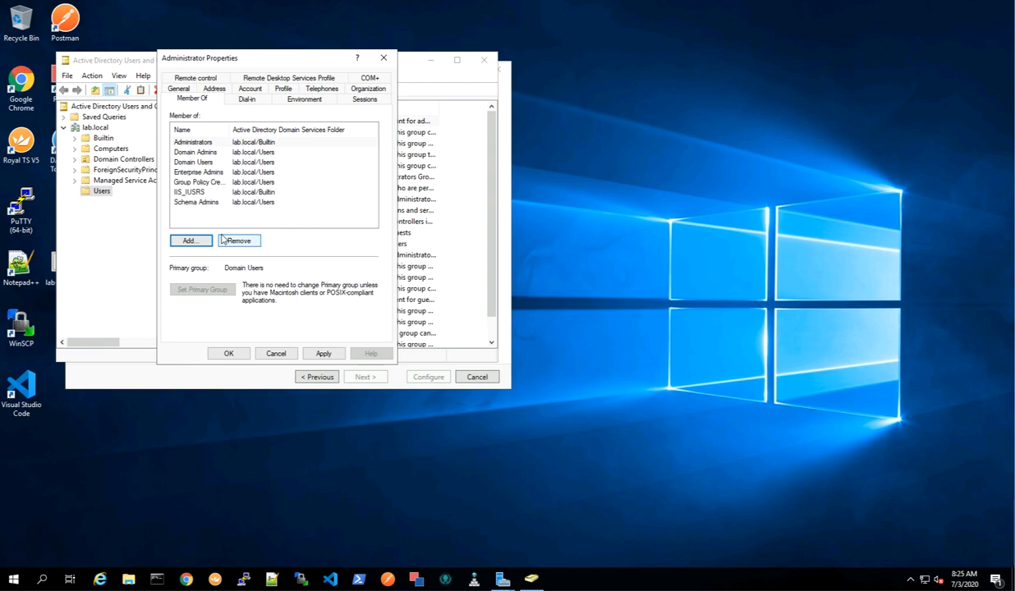
click(324, 353)
click(229, 354)
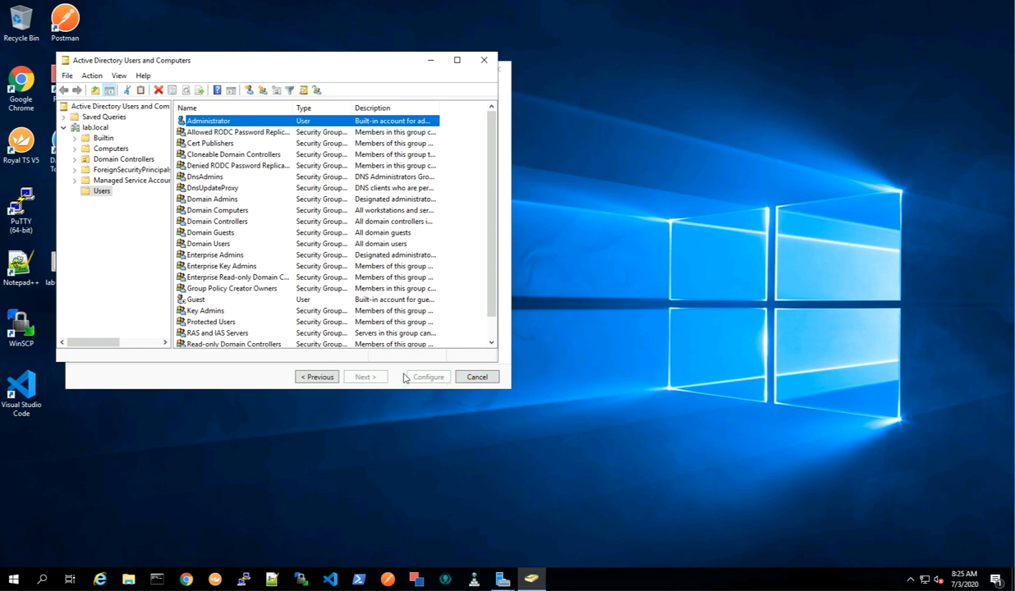
Specify the domain Administrator account and its password as the Certificate Enrollment Web Service account.
click(431, 60)
click(447, 223)
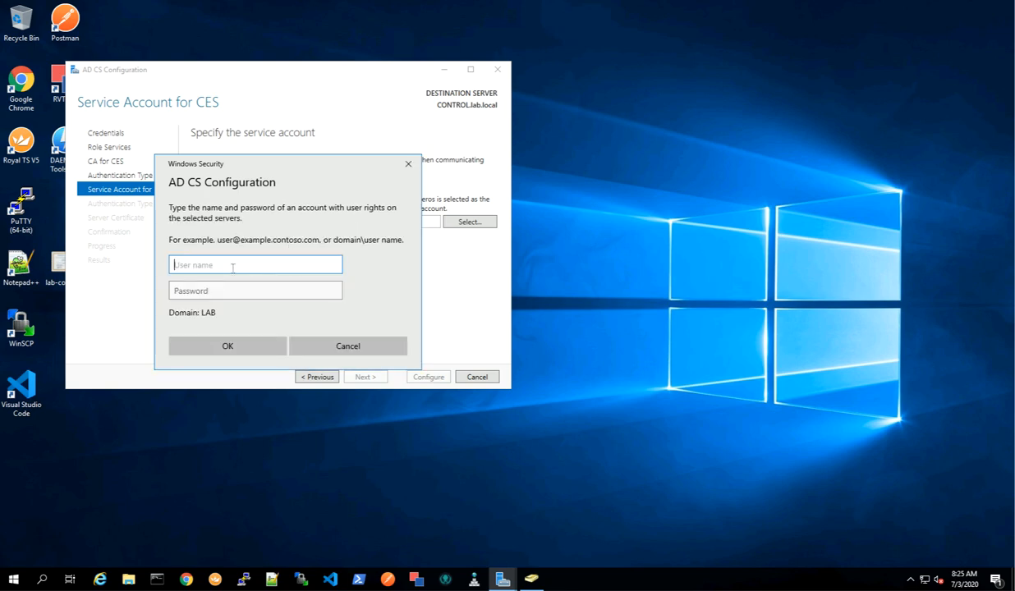
text(Administrator)
key(Tab)
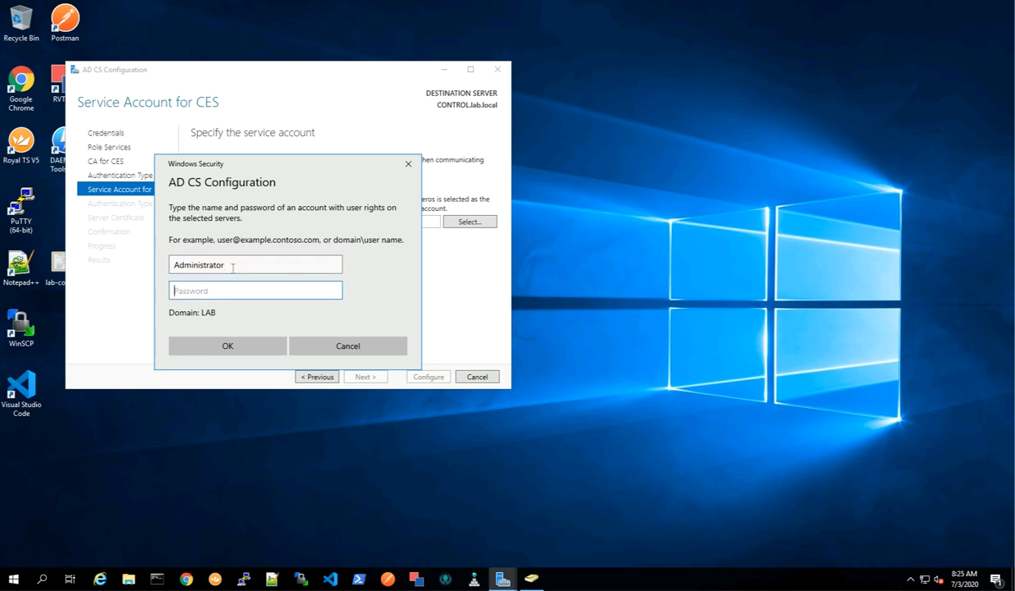
text(••)
click(239, 343)
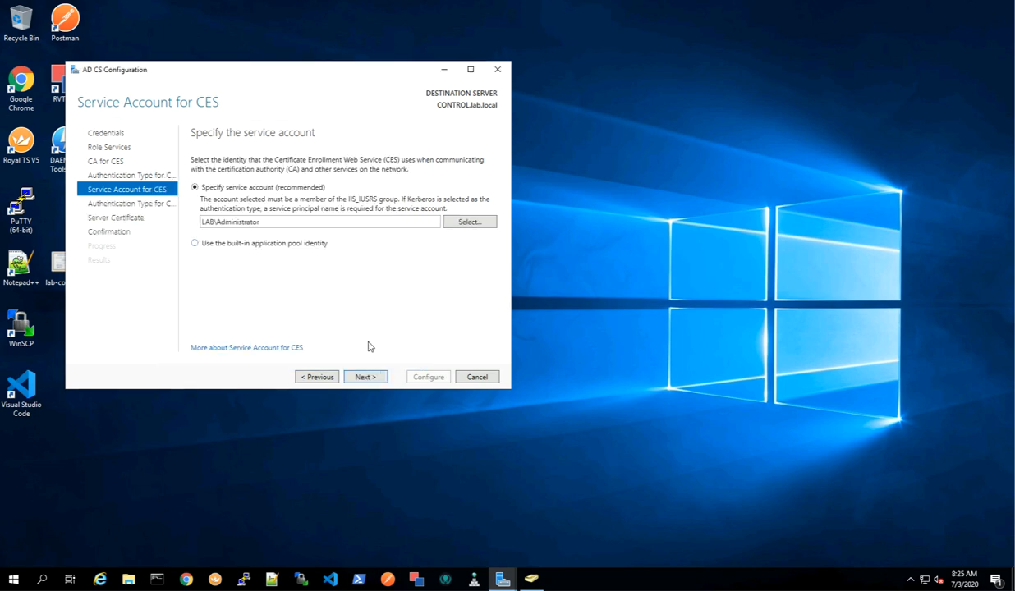
click(371, 378)
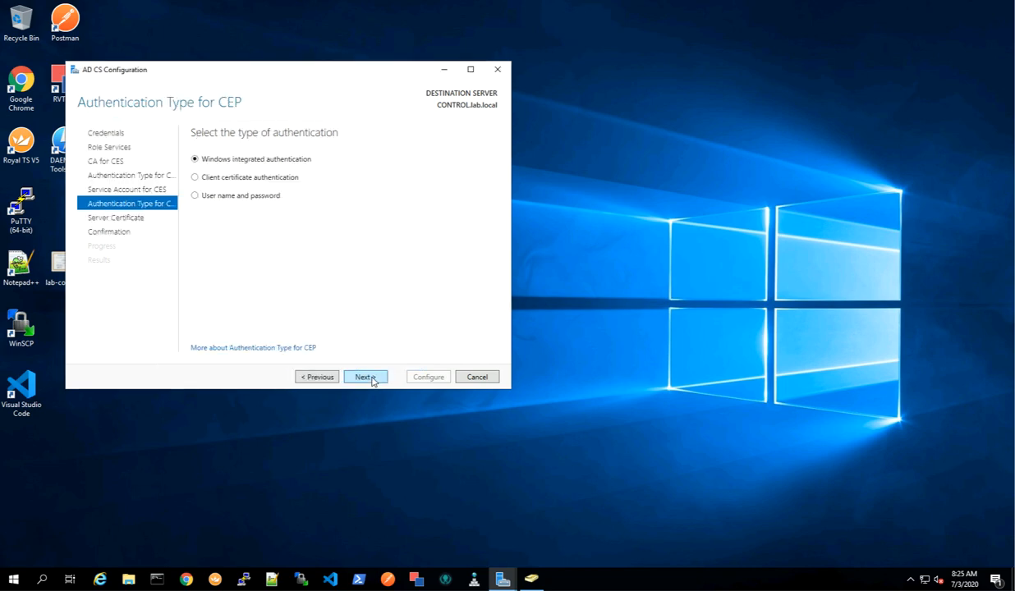
Select the lab-CONTROL-CA-1 certificate for SSL encryption and apply the role service configuration.
click(371, 379)
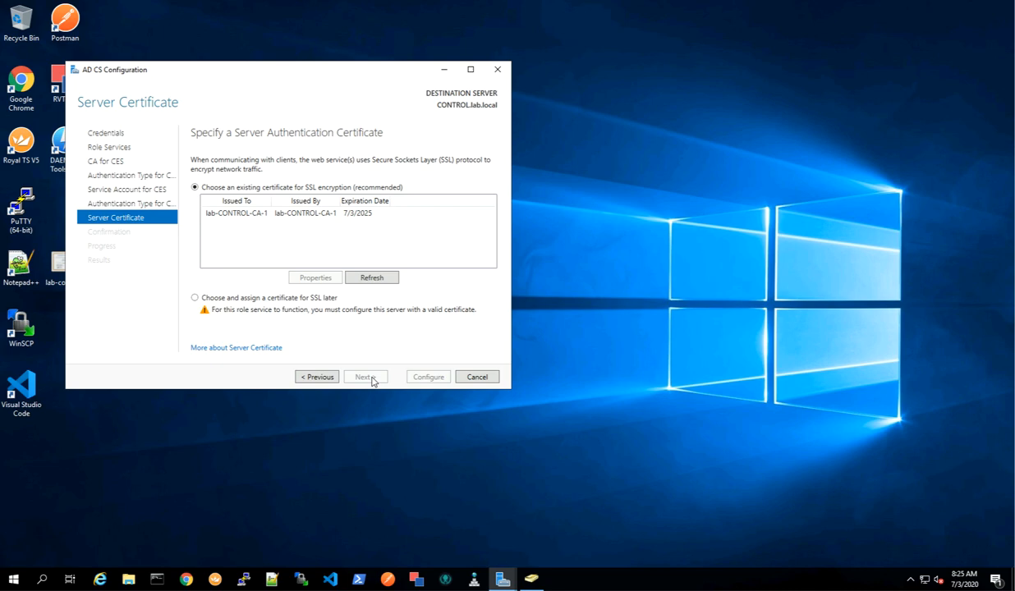
click(307, 215)
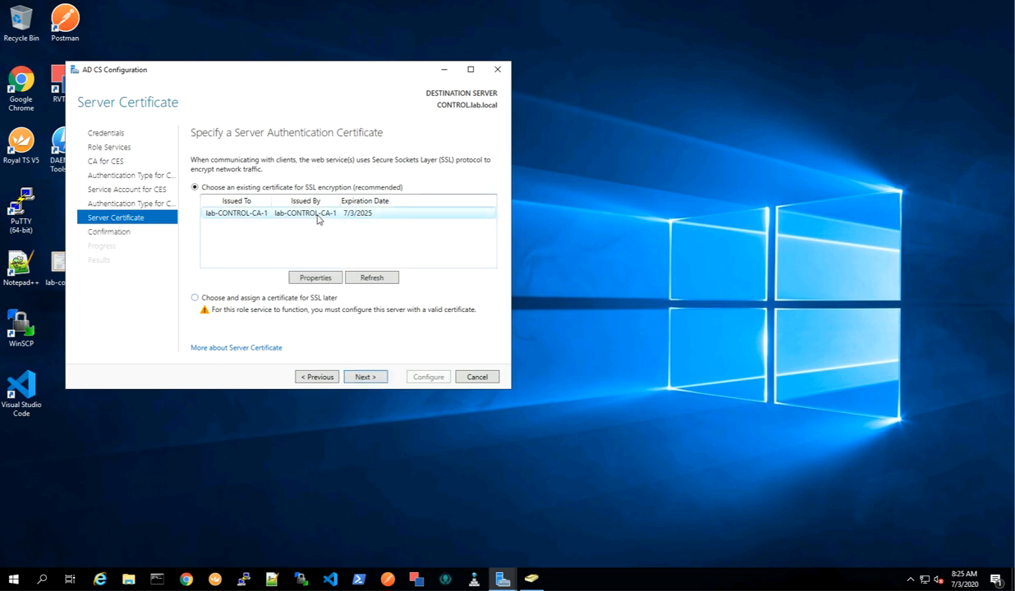
click(364, 377)
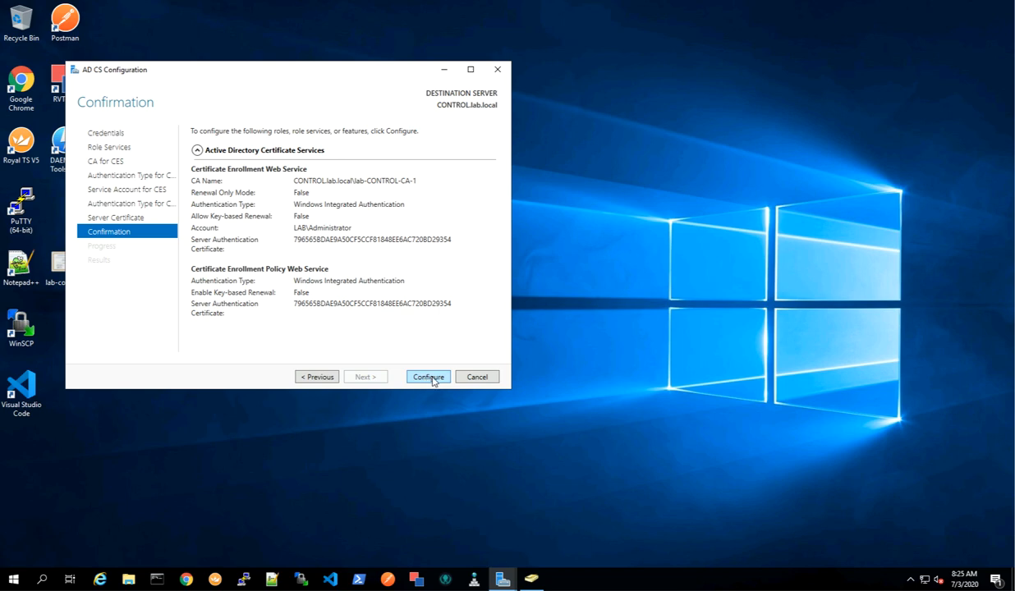
click(429, 377)
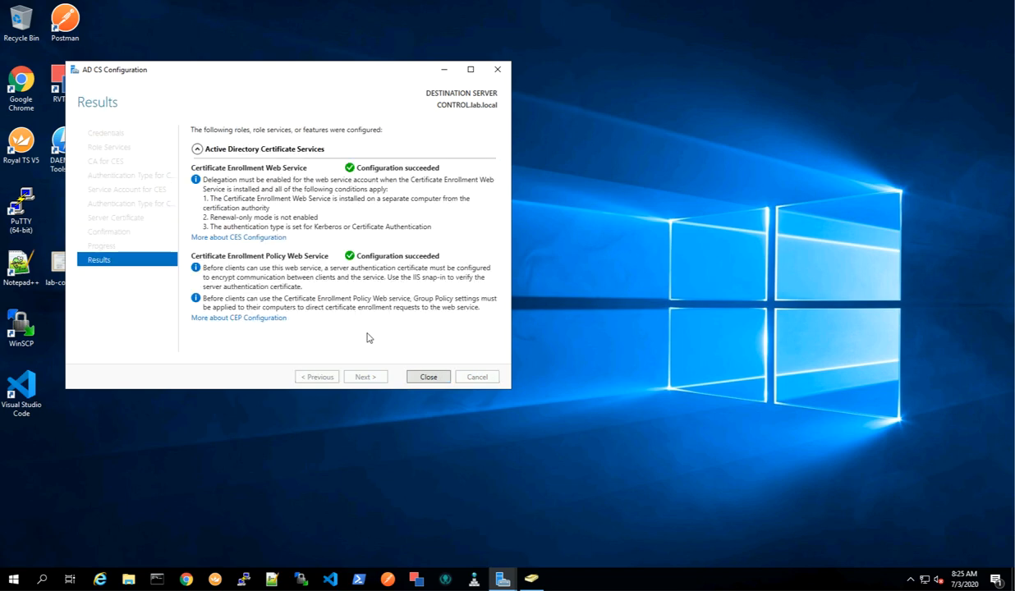
click(427, 377)
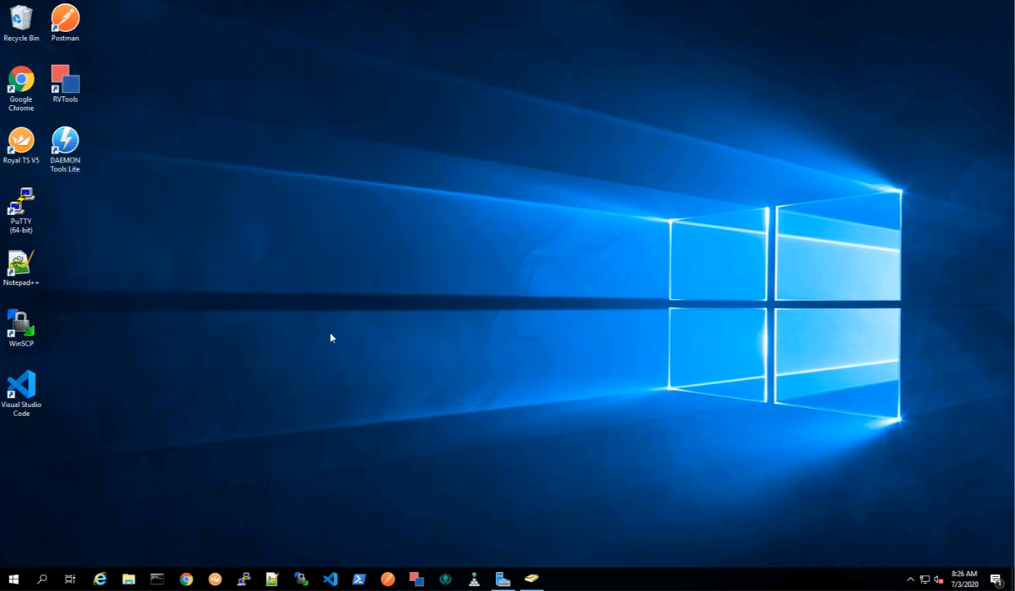
Open the Certification Authority console from Server Manager's AD CS page.
right_click(532, 579)
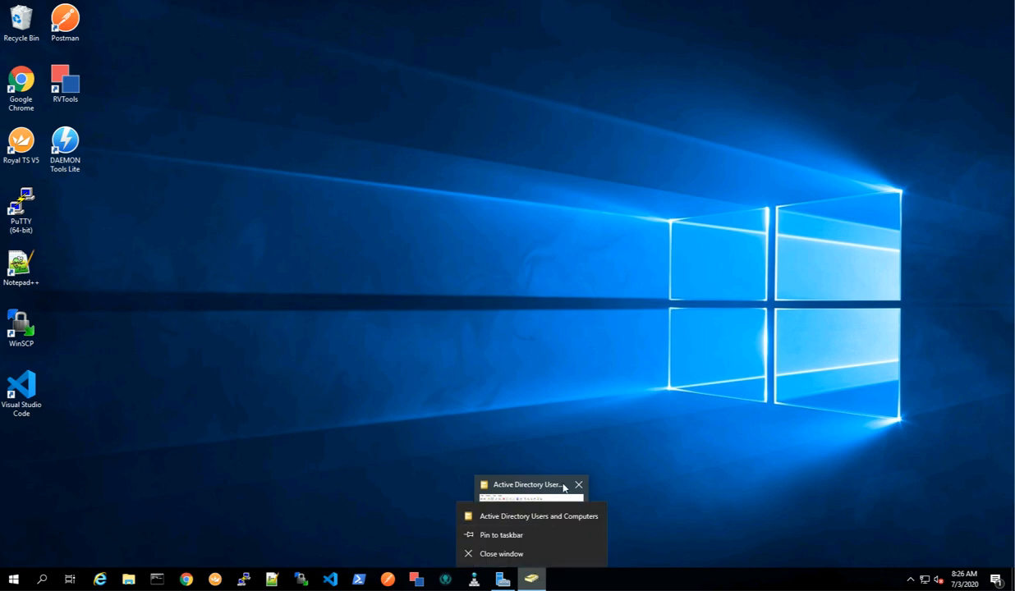
click(502, 586)
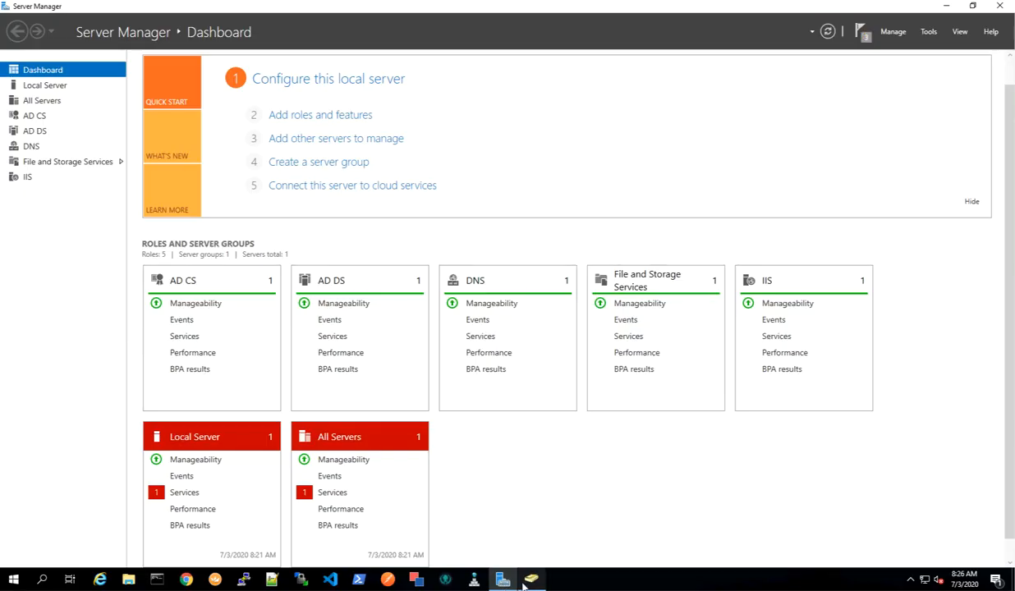
click(529, 585)
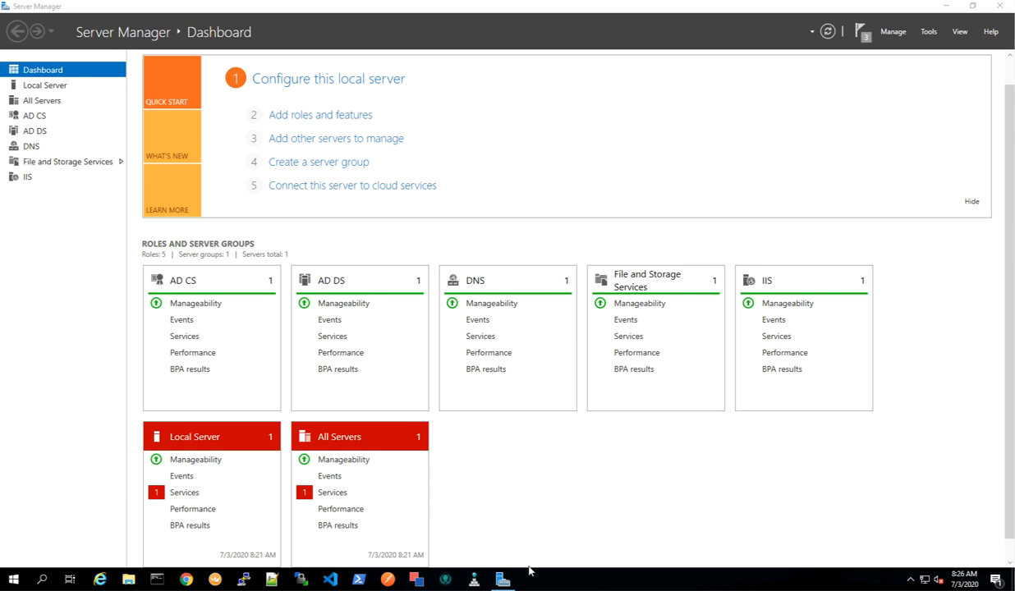
click(35, 116)
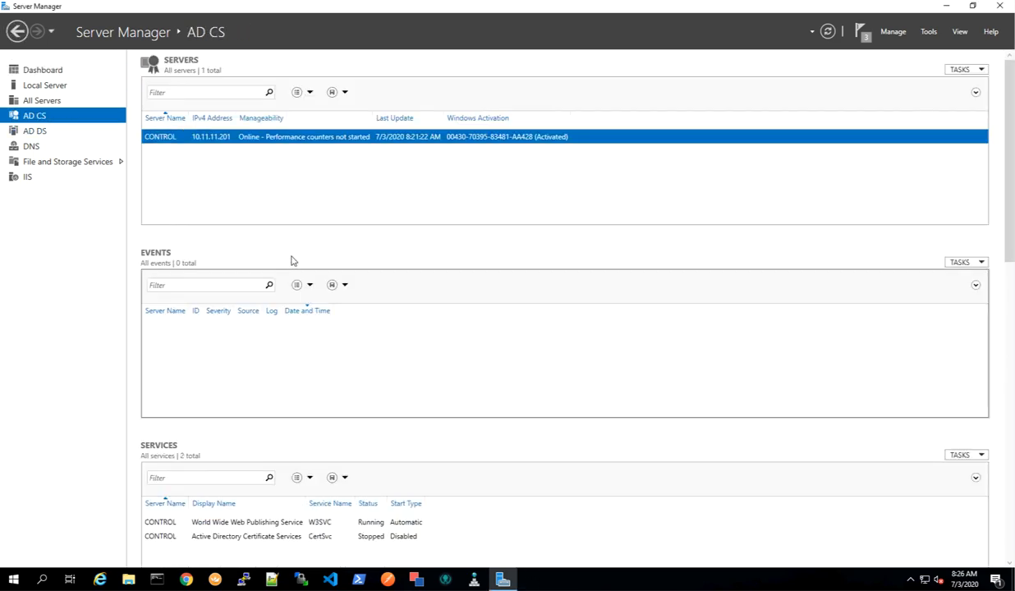
click(929, 32)
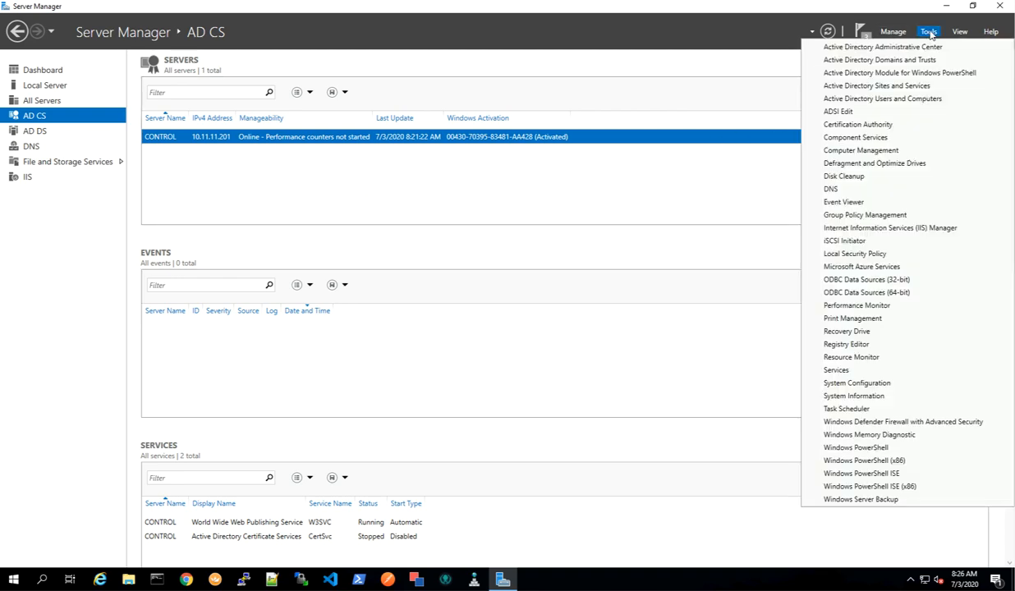
click(873, 127)
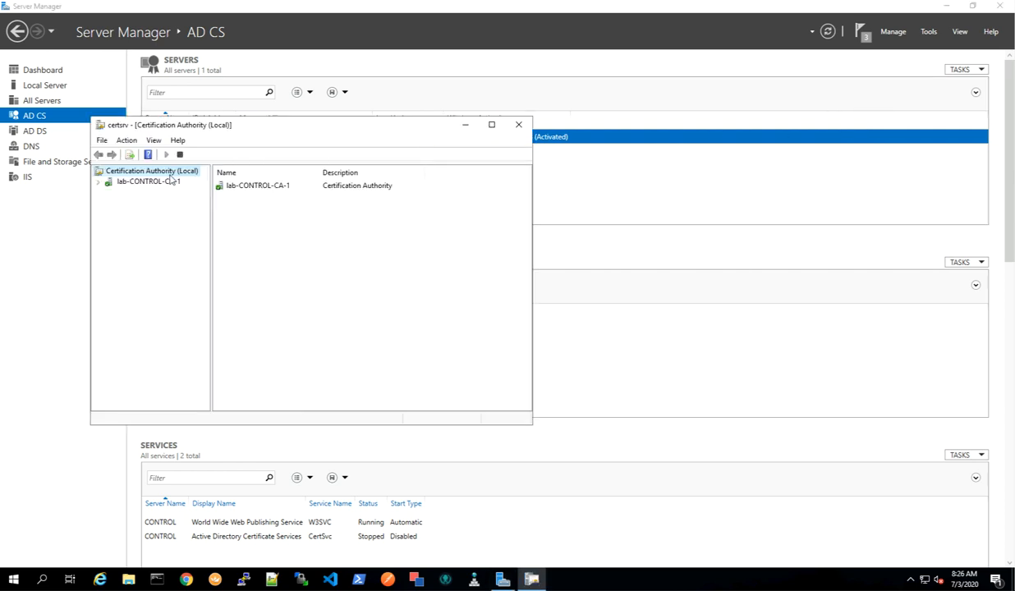
Open the properties of lab-CONTROL-CA-1 and view its CA certificate's details.
click(109, 181)
click(98, 181)
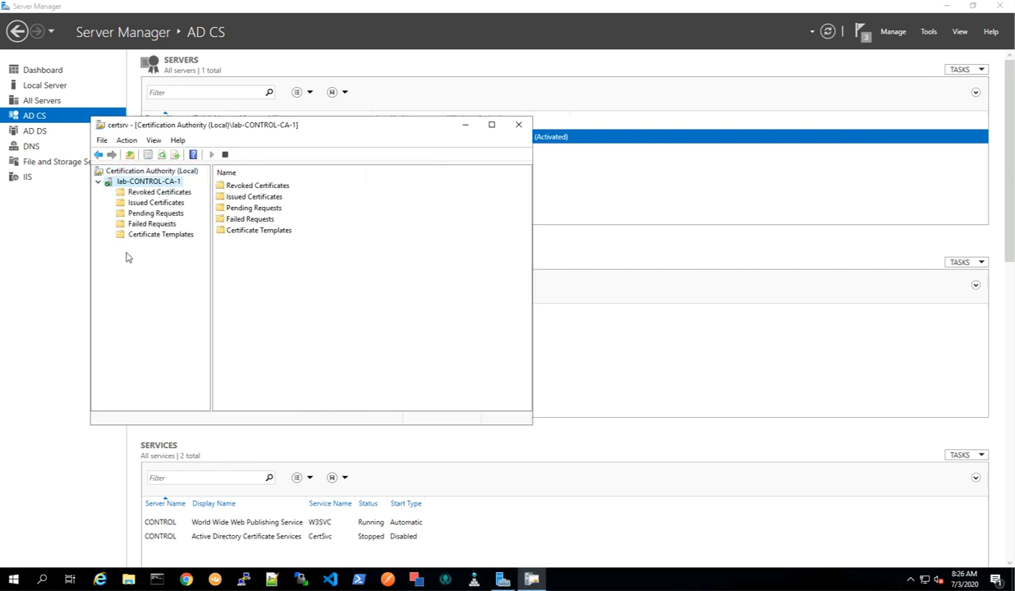
right_click(143, 181)
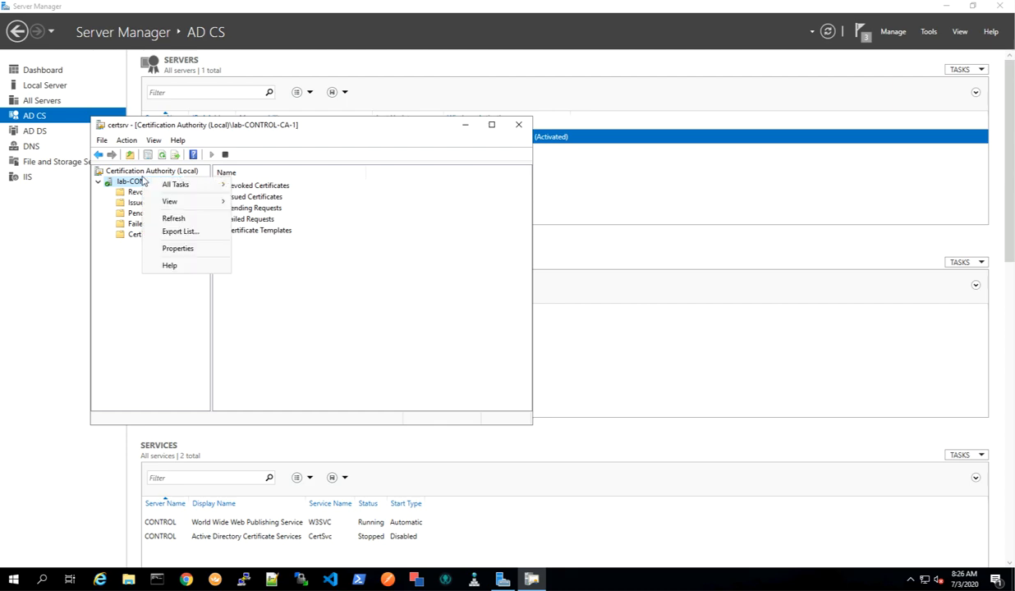
click(180, 248)
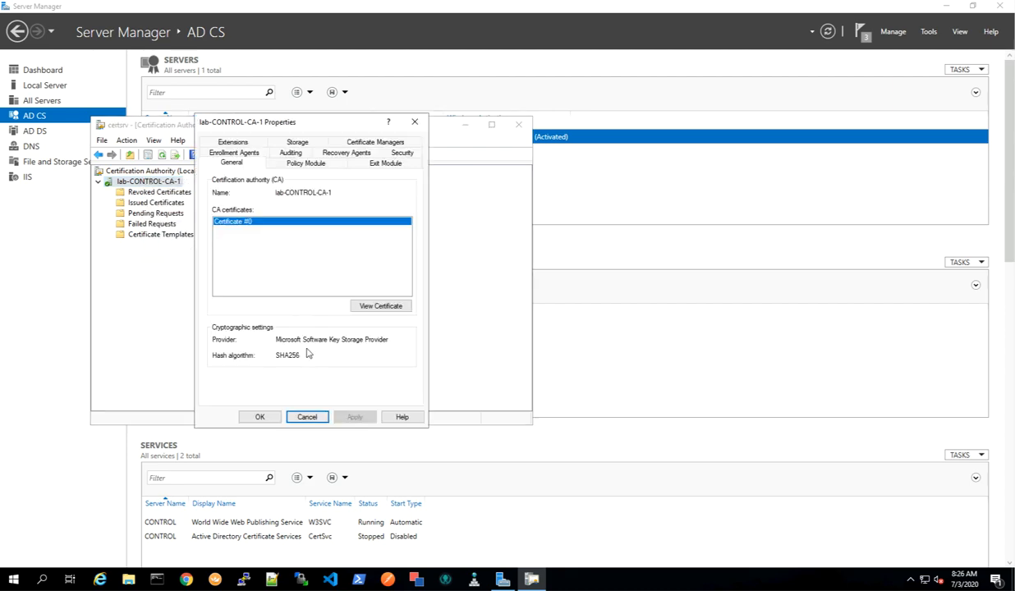
click(381, 307)
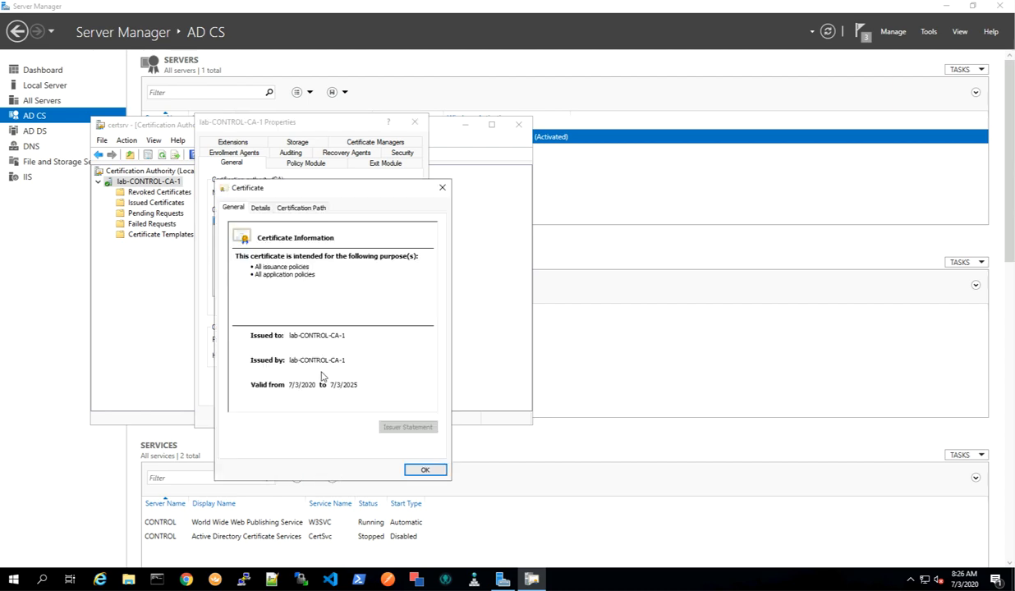
click(260, 208)
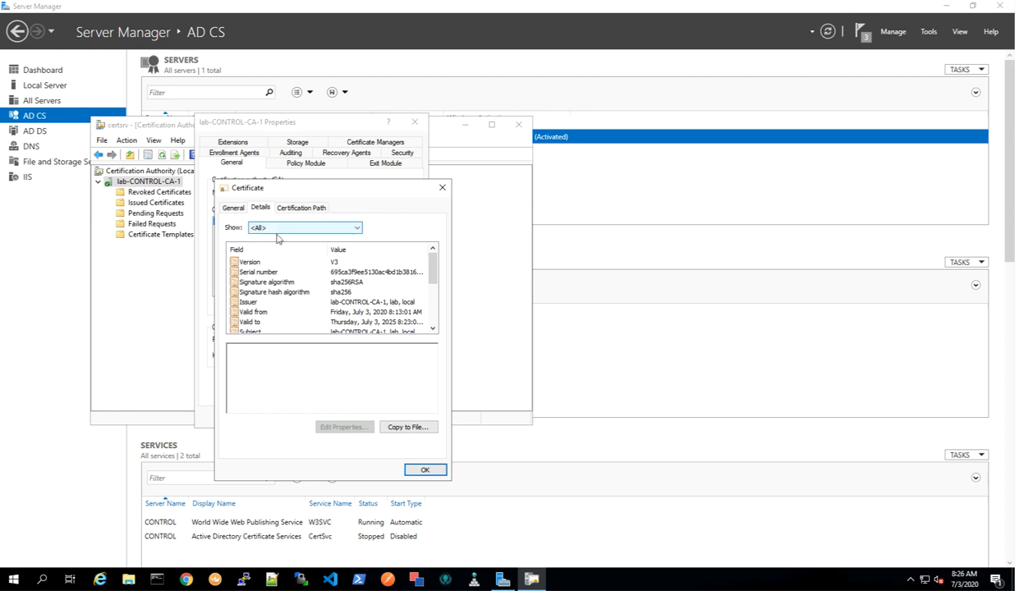
Export the CA certificate in Base-64 X.509 format to the Desktop as lab-control-ca and close the dialogs.
click(408, 427)
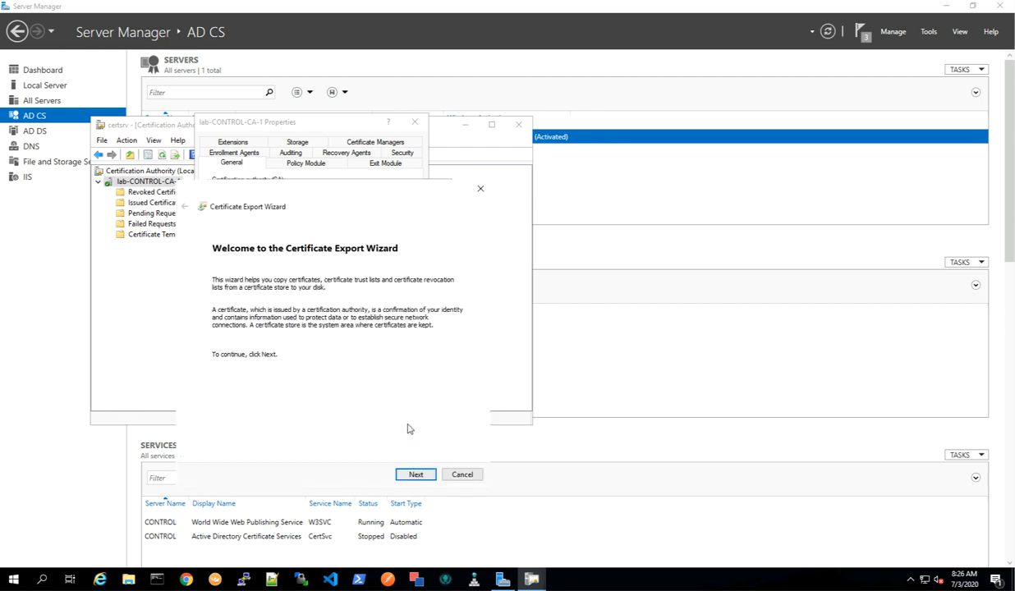
click(417, 475)
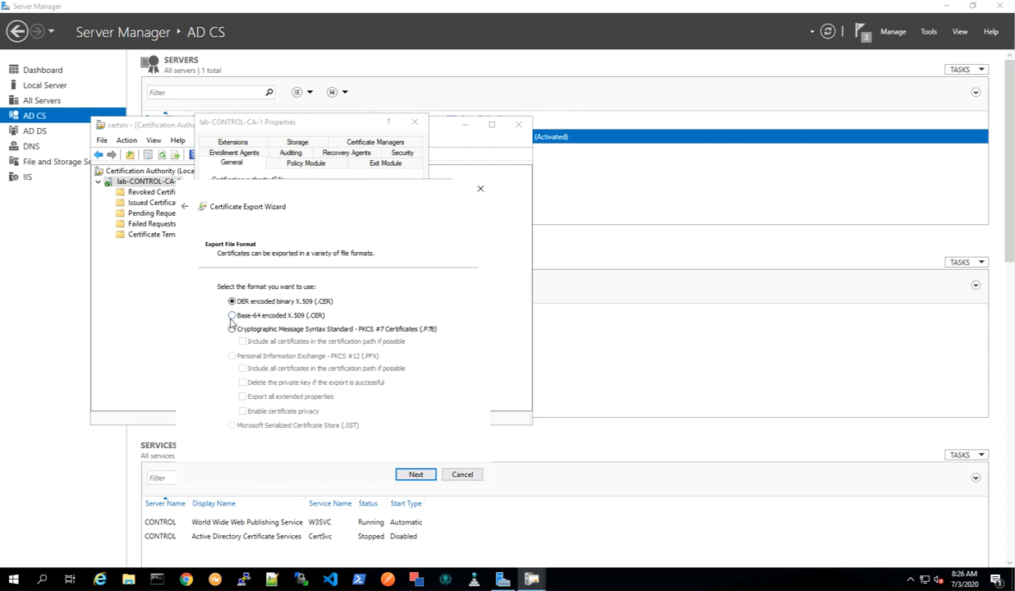
click(232, 316)
click(416, 475)
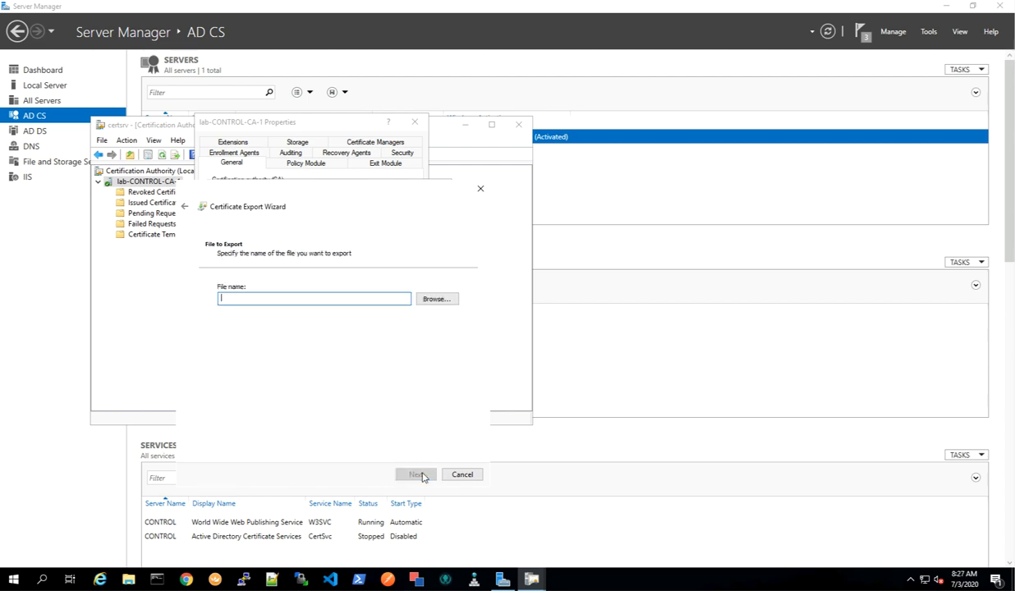
click(426, 302)
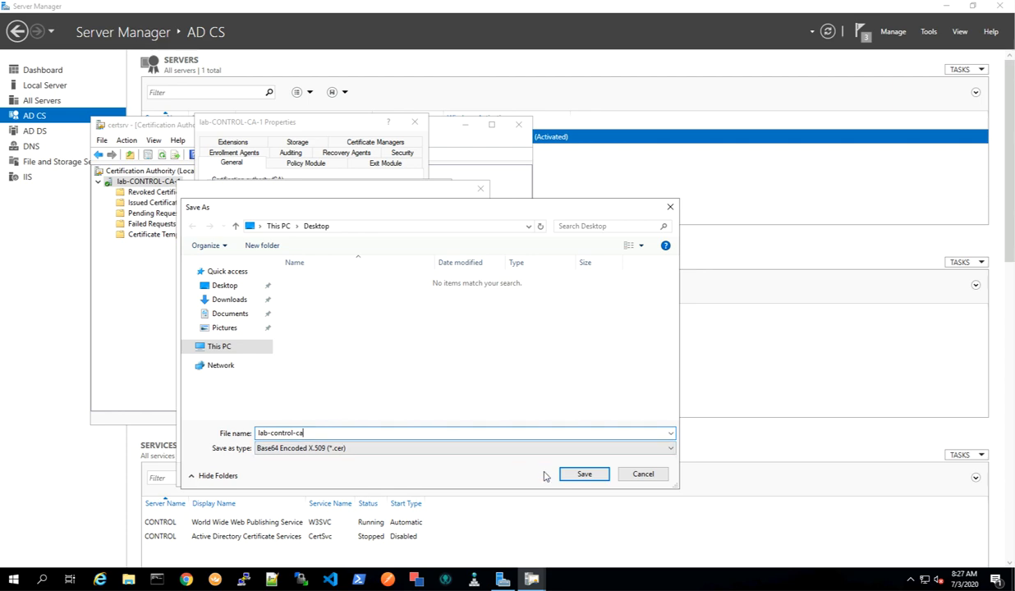
click(575, 474)
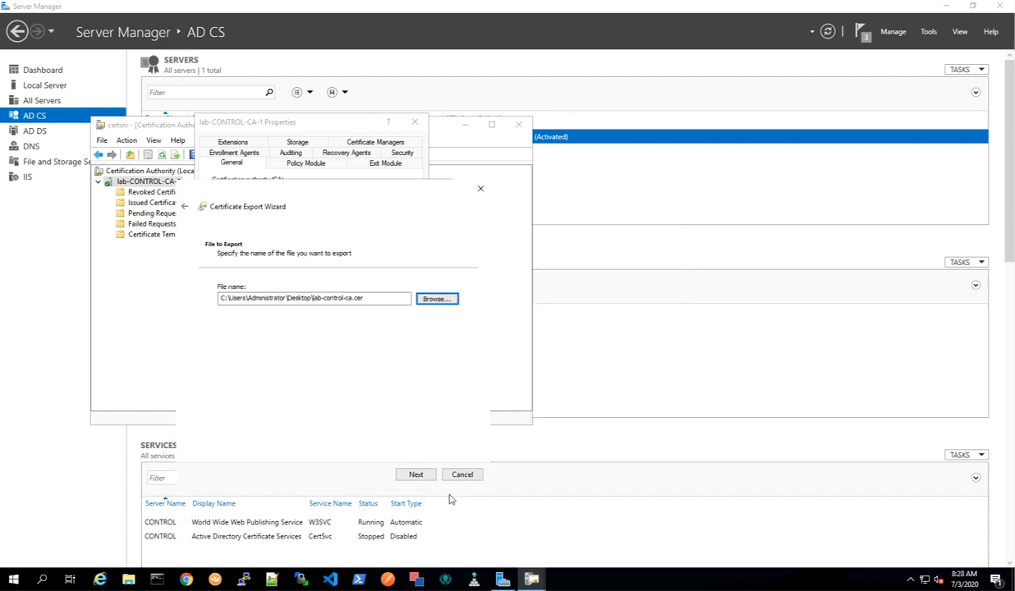
click(417, 476)
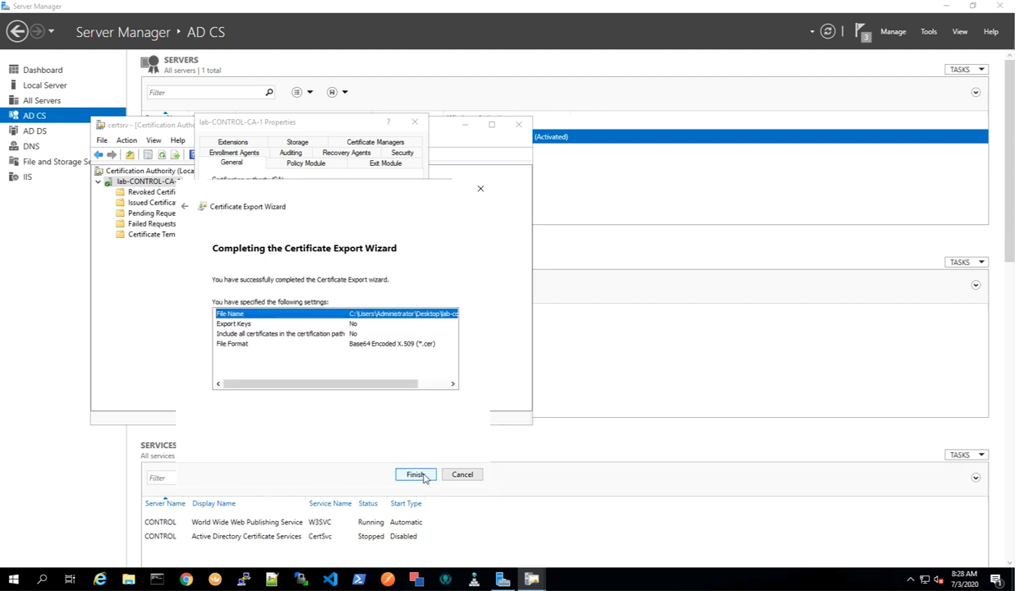
click(421, 476)
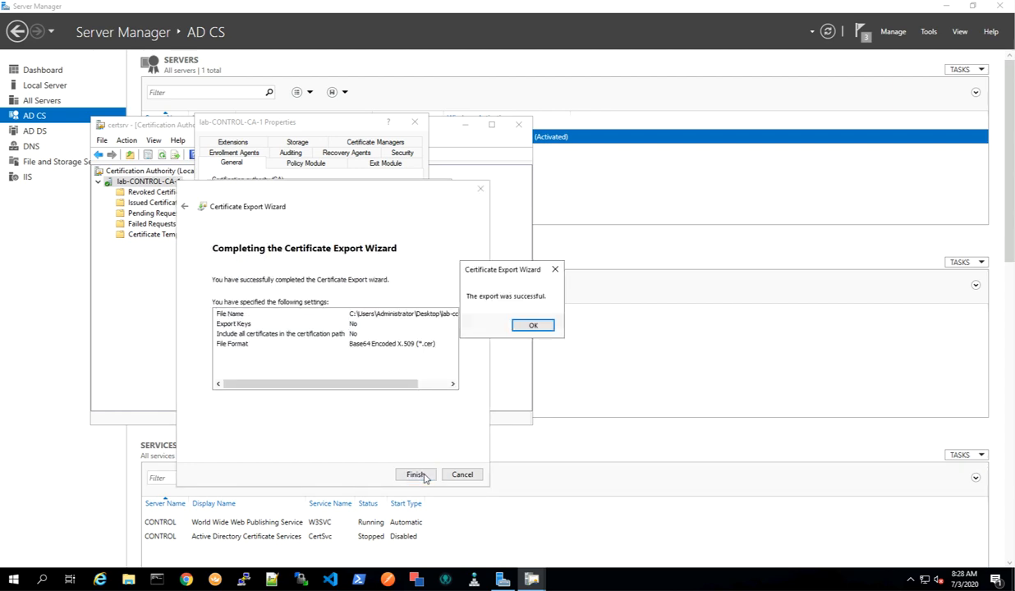
click(516, 325)
click(418, 469)
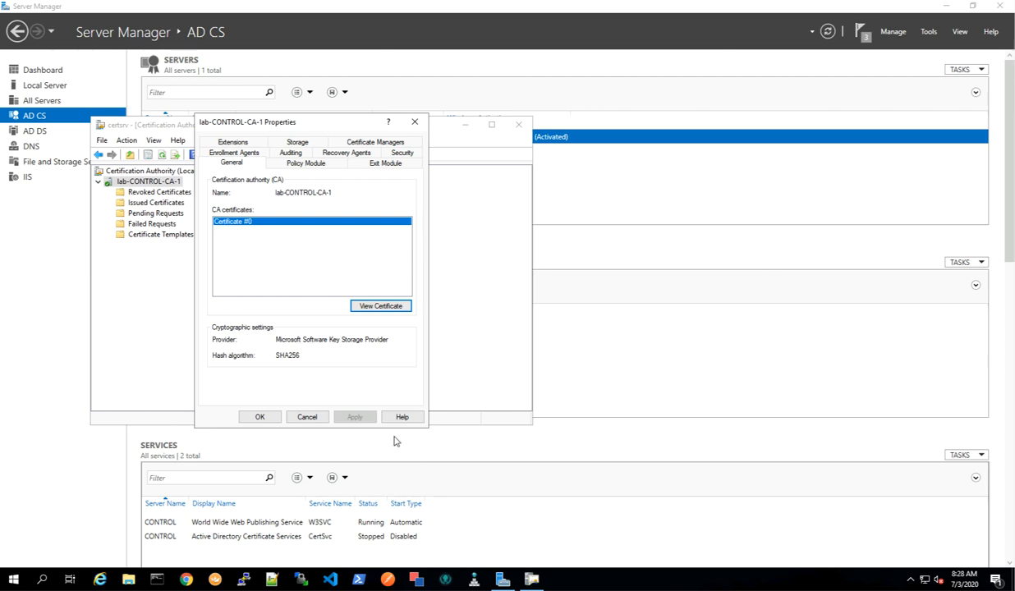
click(276, 420)
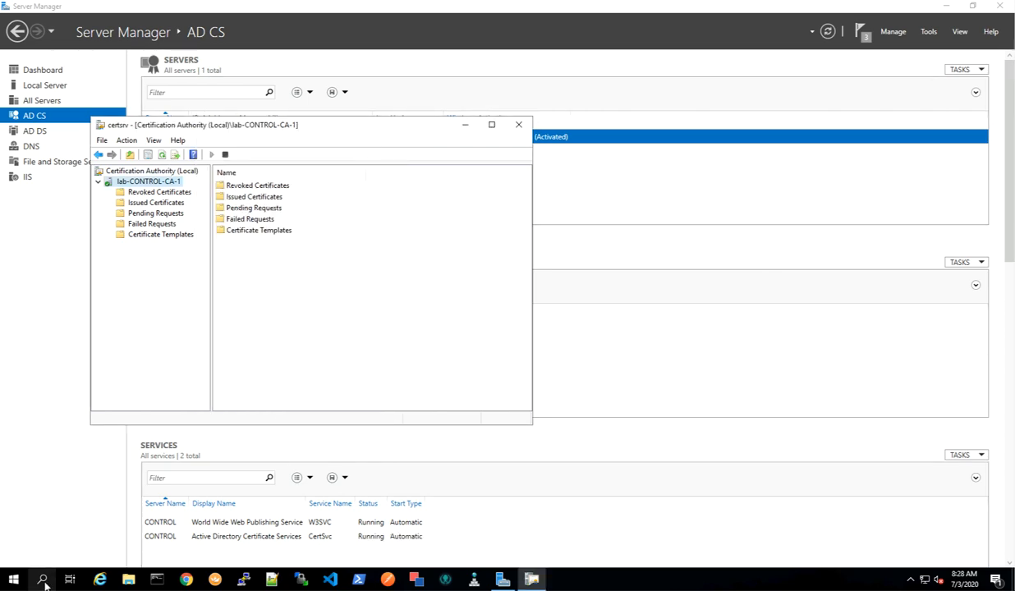
Open lab-control-ca.cer from the Desktop in Notepad++ and select its entire contents.
click(128, 580)
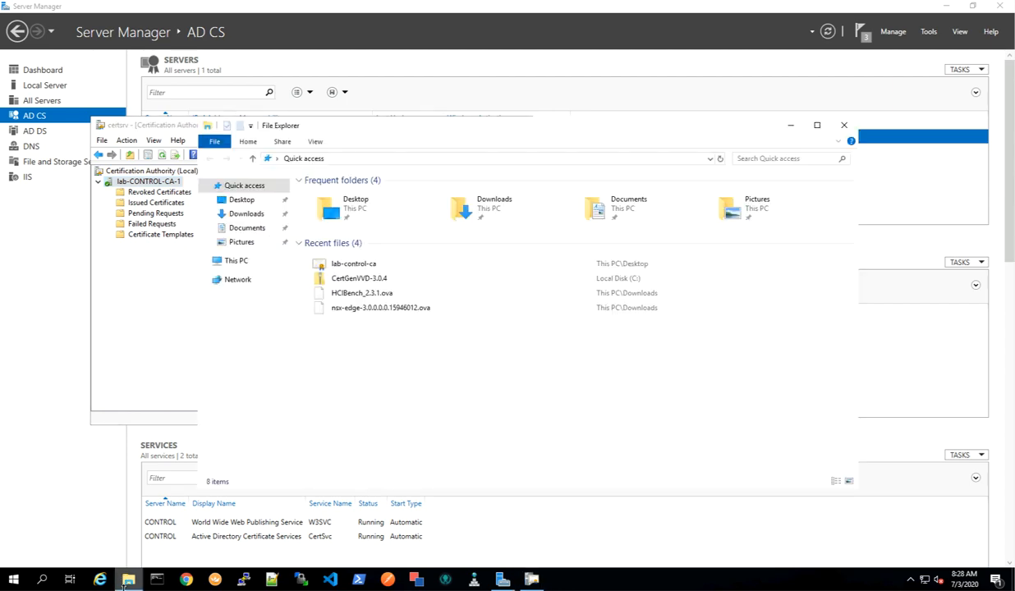
click(237, 201)
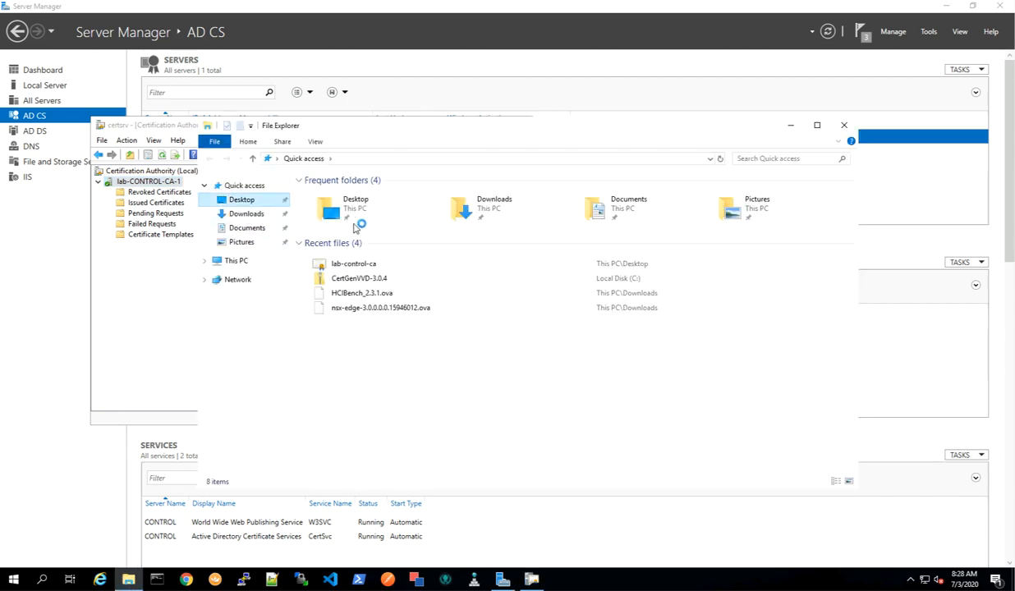
click(343, 198)
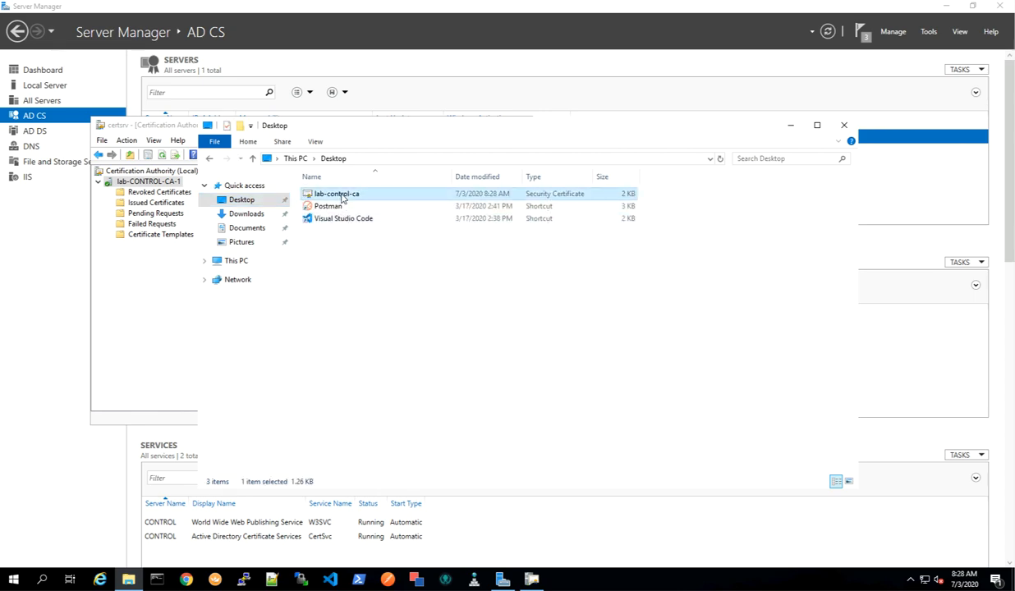
right_click(344, 198)
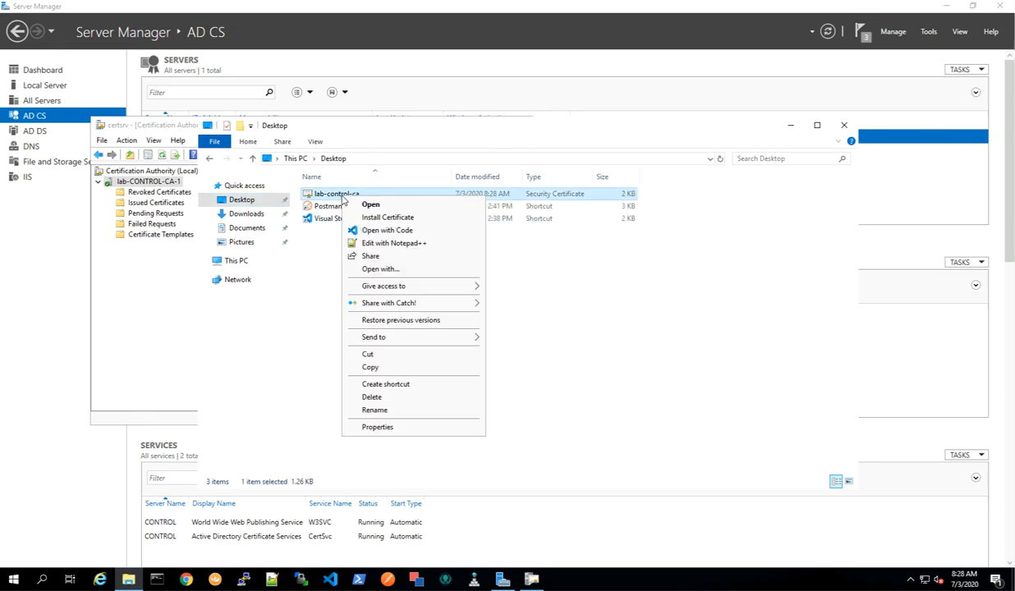
click(361, 239)
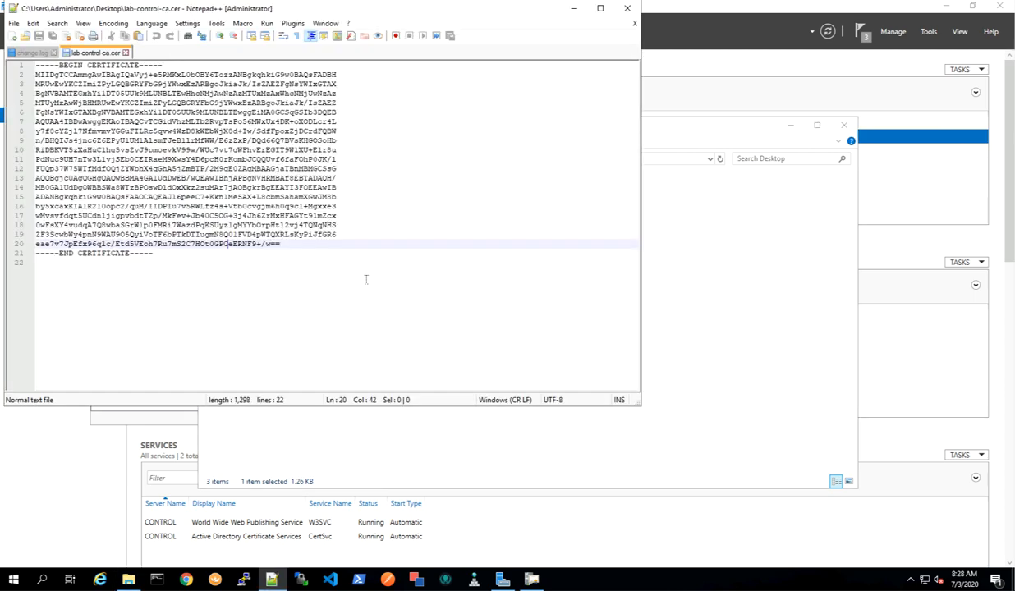
drag(201, 266, 35, 66)
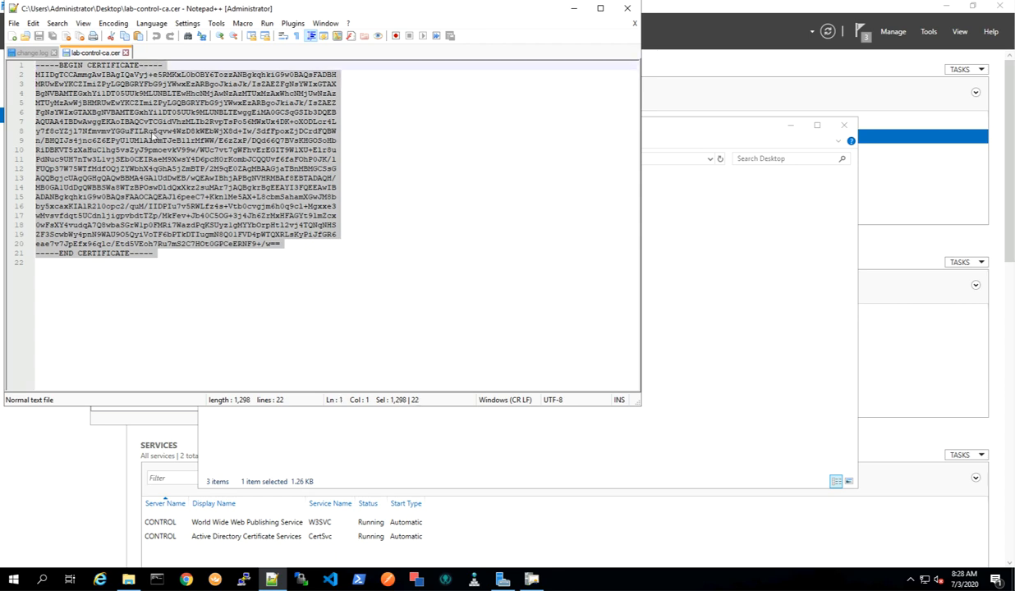
Close the certificate file and the change log in Notepad++.
click(387, 243)
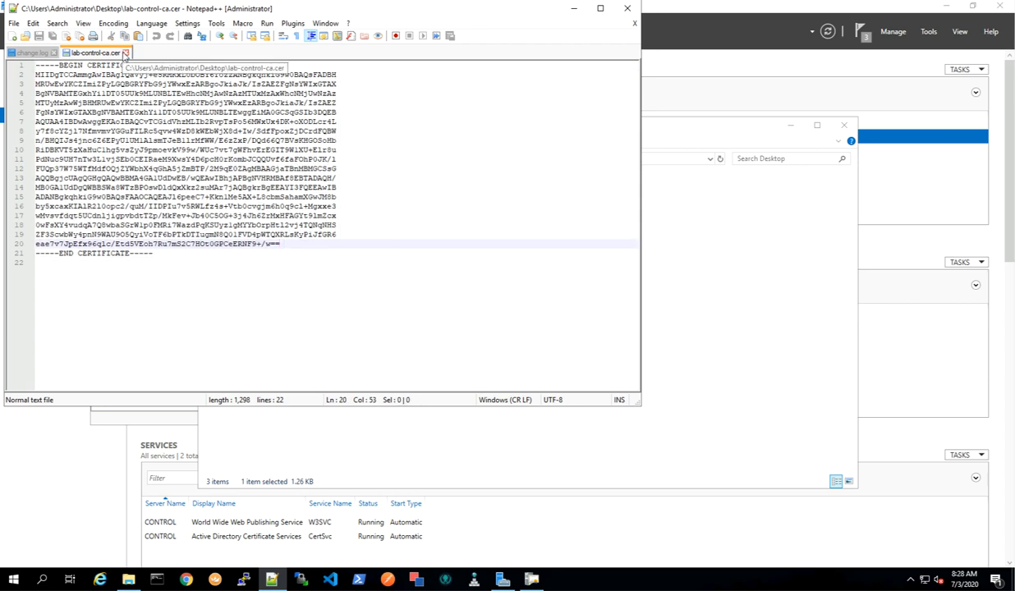
click(126, 52)
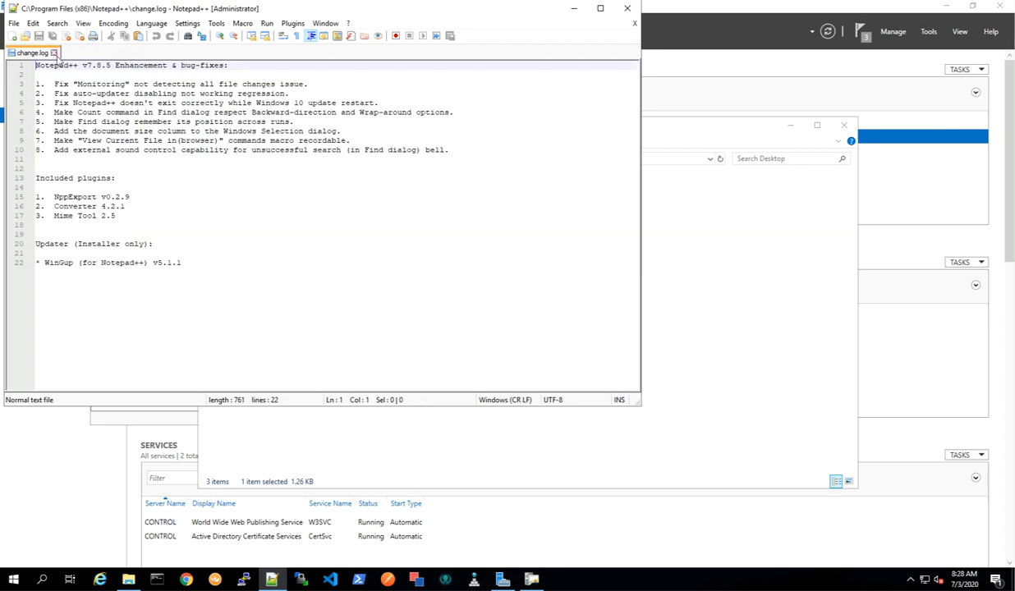
click(53, 53)
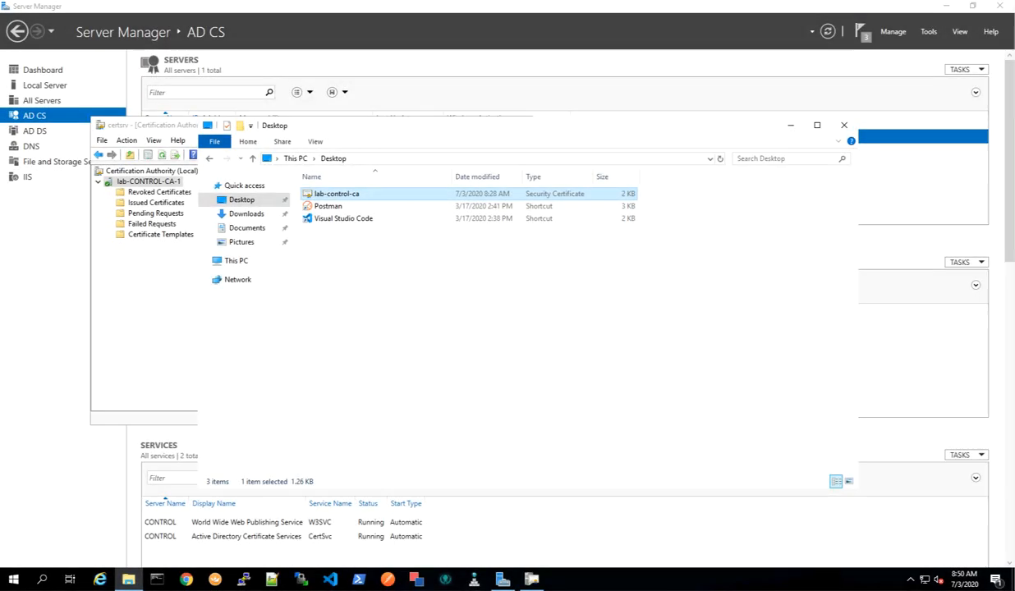
click(187, 580)
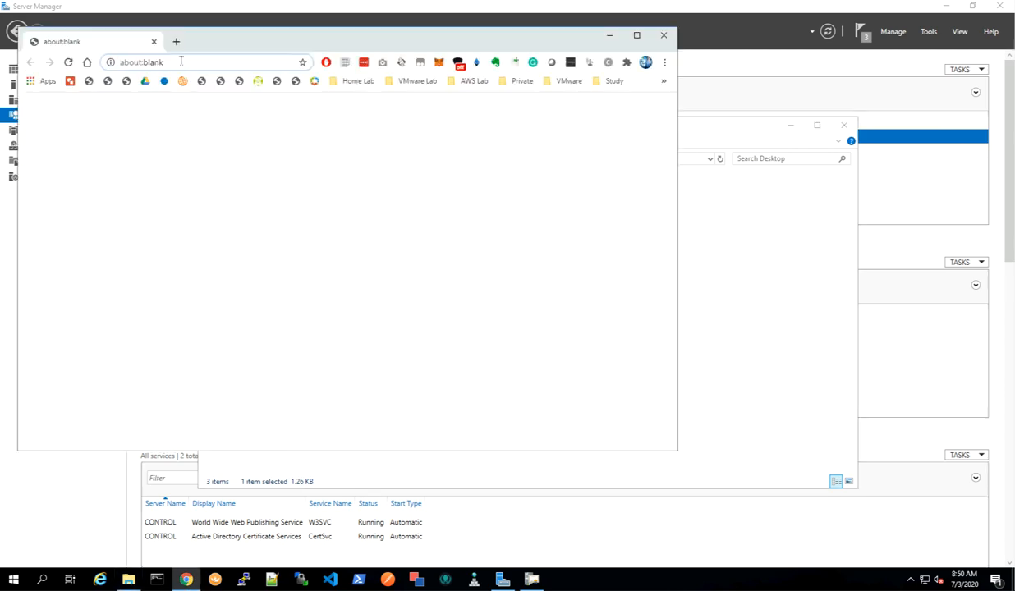
click(181, 62)
key(Home)
text(https:)
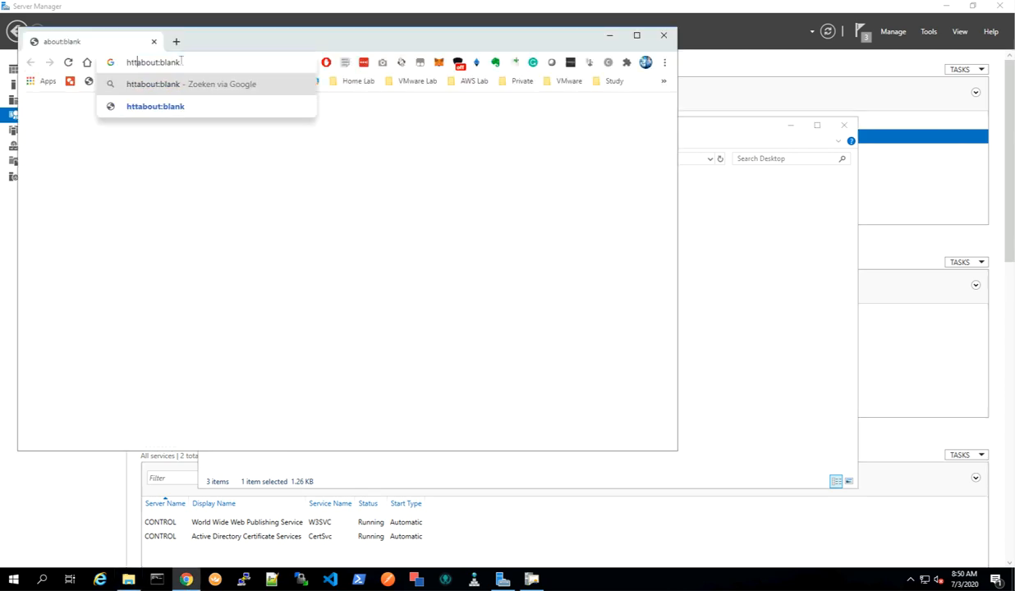
text(//)
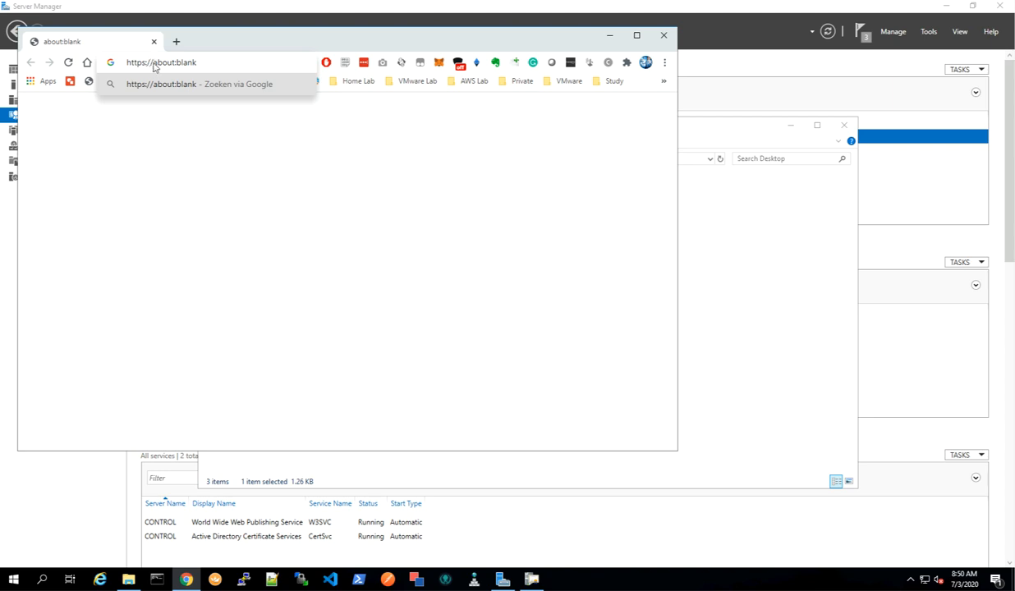
drag(154, 64, 227, 65)
text(lo)
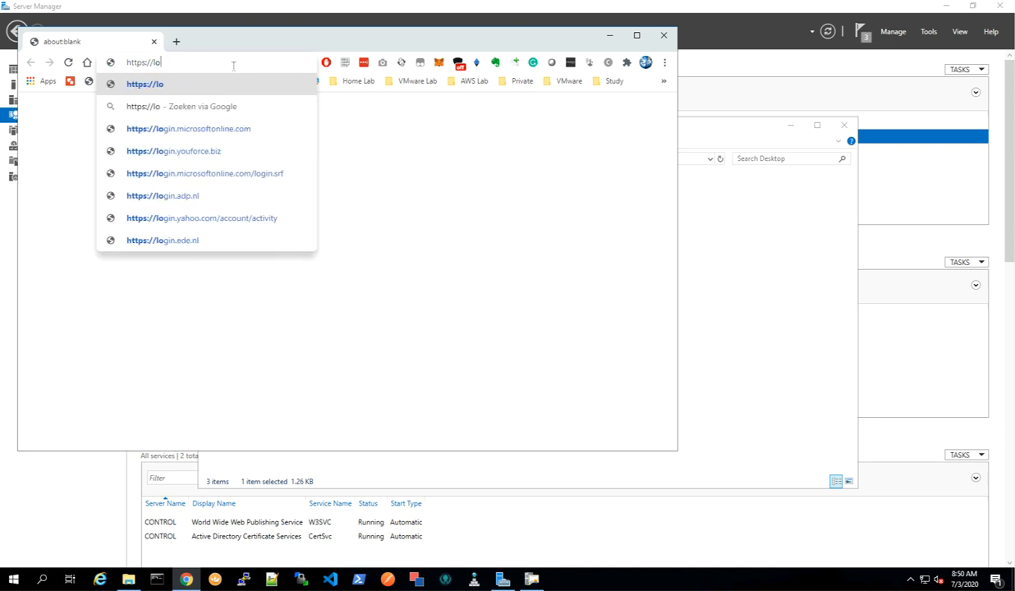
text(calhost)
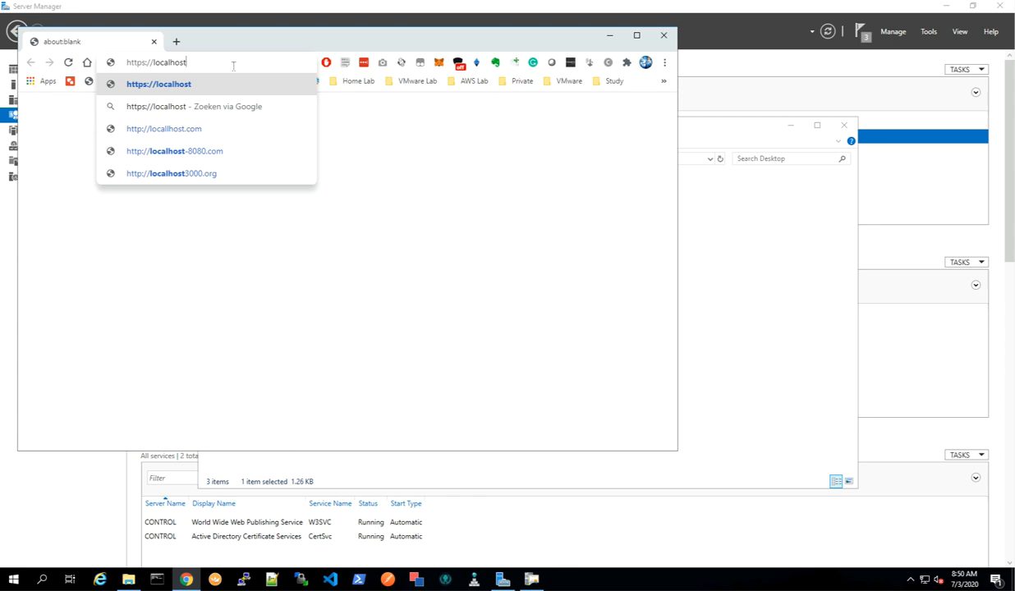
text(/certsrv)
key(Return)
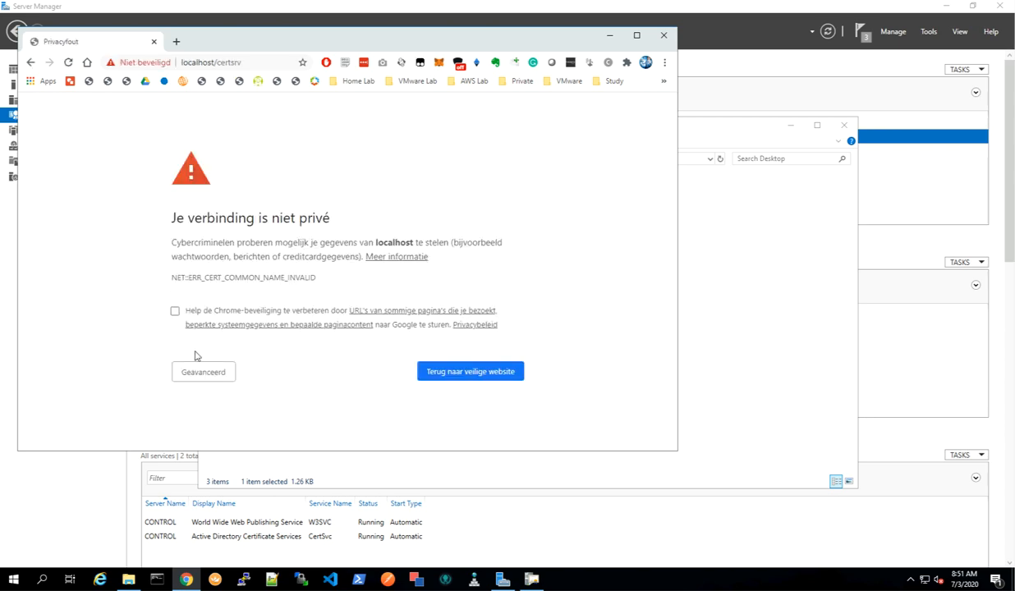
Proceed past the certificate privacy warning to the Certificate Services web page, then minimize the browser.
click(210, 372)
scroll(260, 422, down, 2)
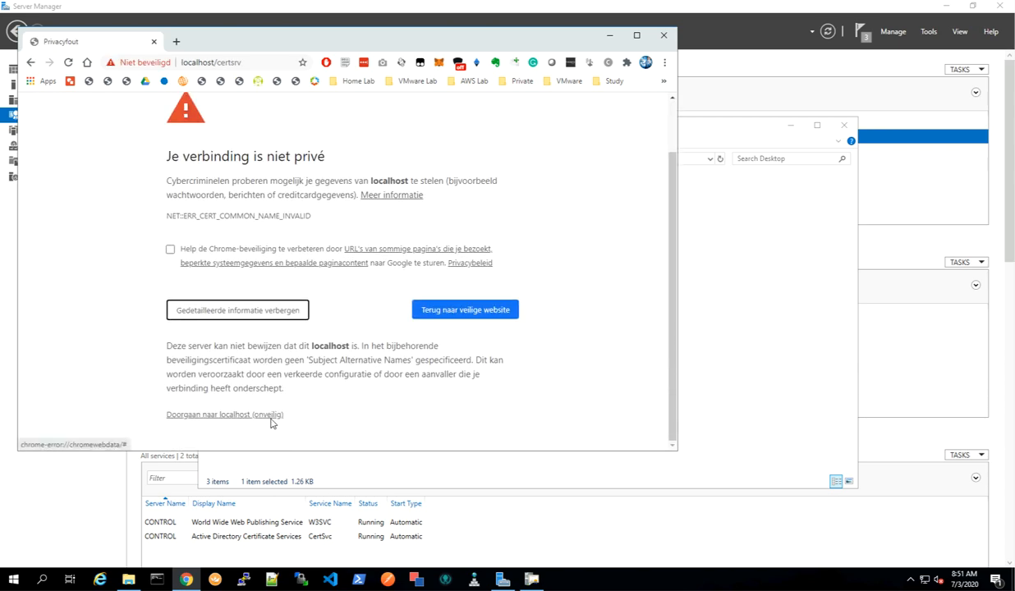
click(238, 415)
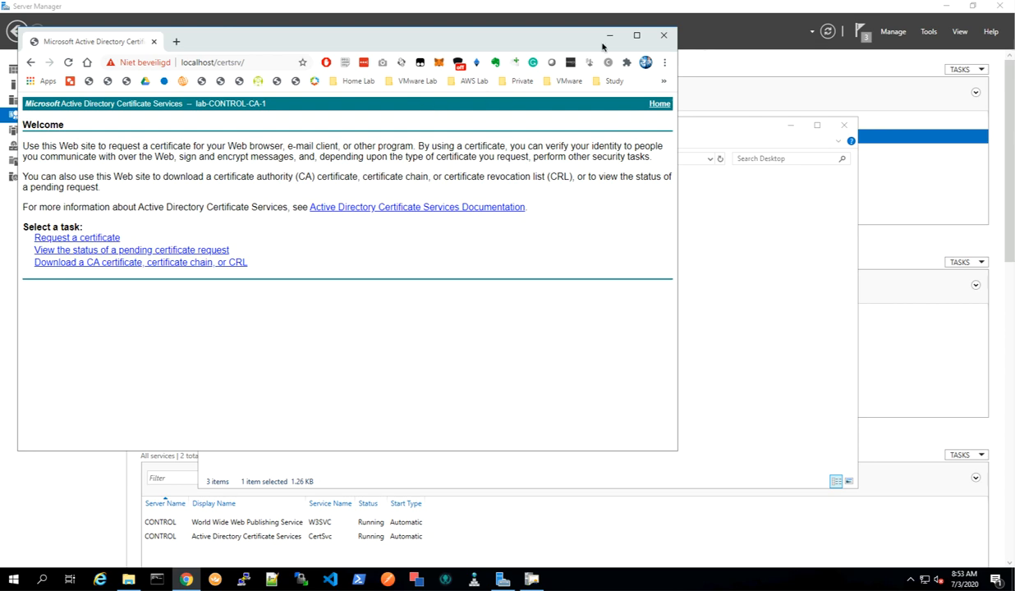
click(609, 36)
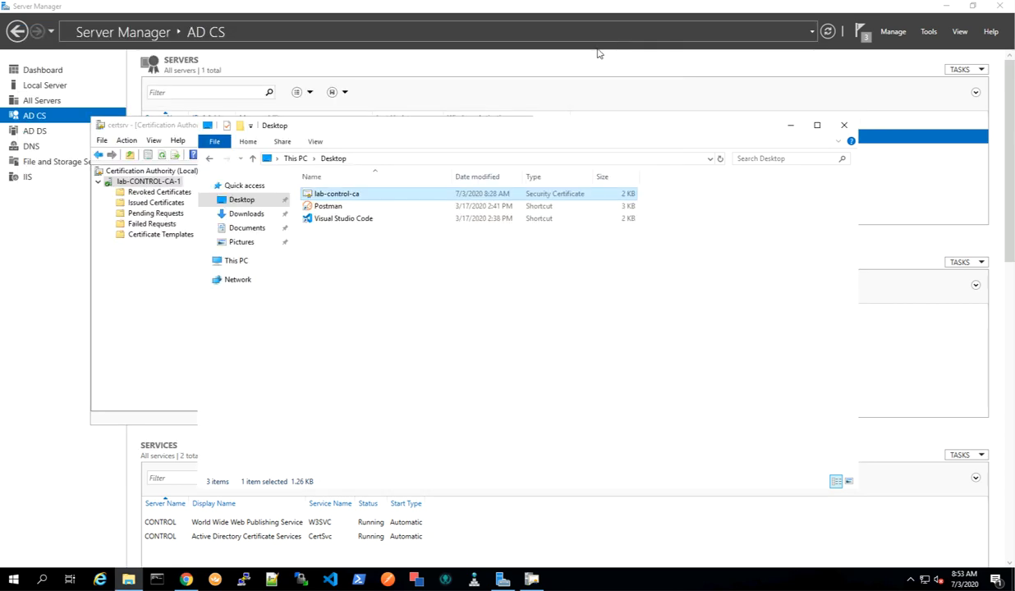
Open the Certificate Templates management console and duplicate the Web Server template.
click(789, 126)
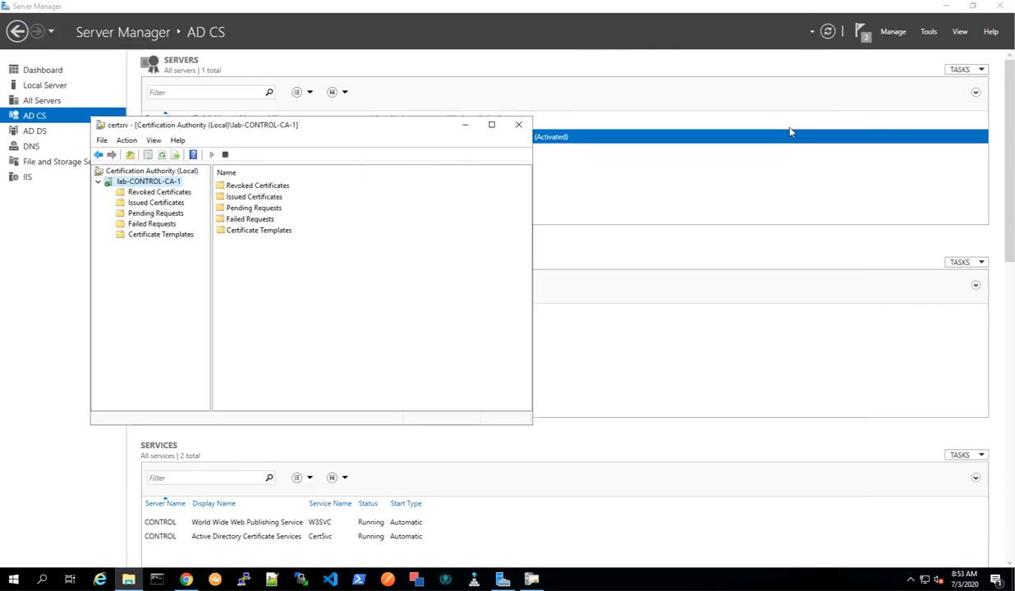
click(161, 235)
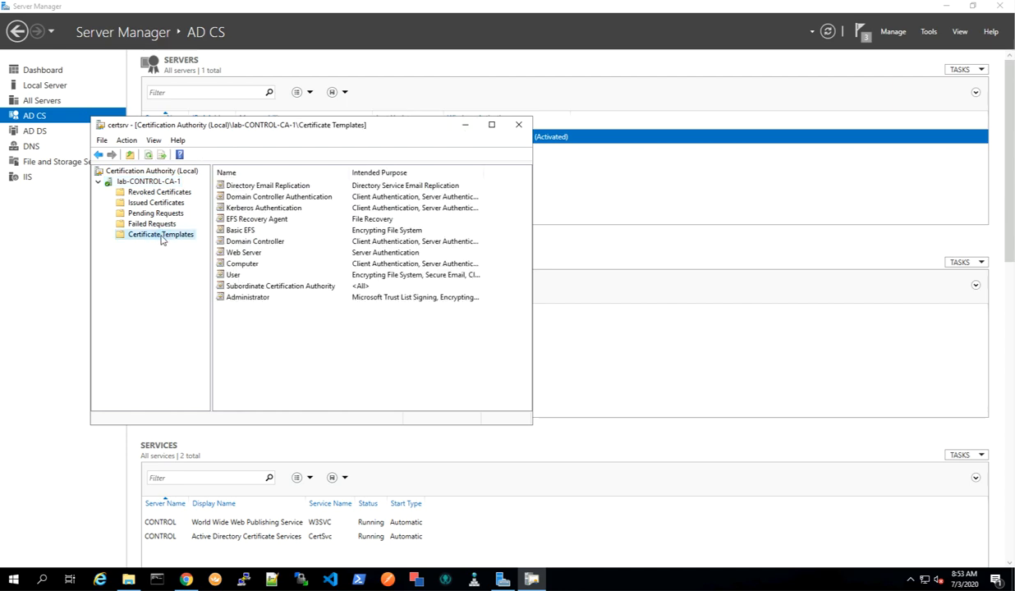
right_click(165, 238)
click(215, 241)
scroll(235, 294, down, 2)
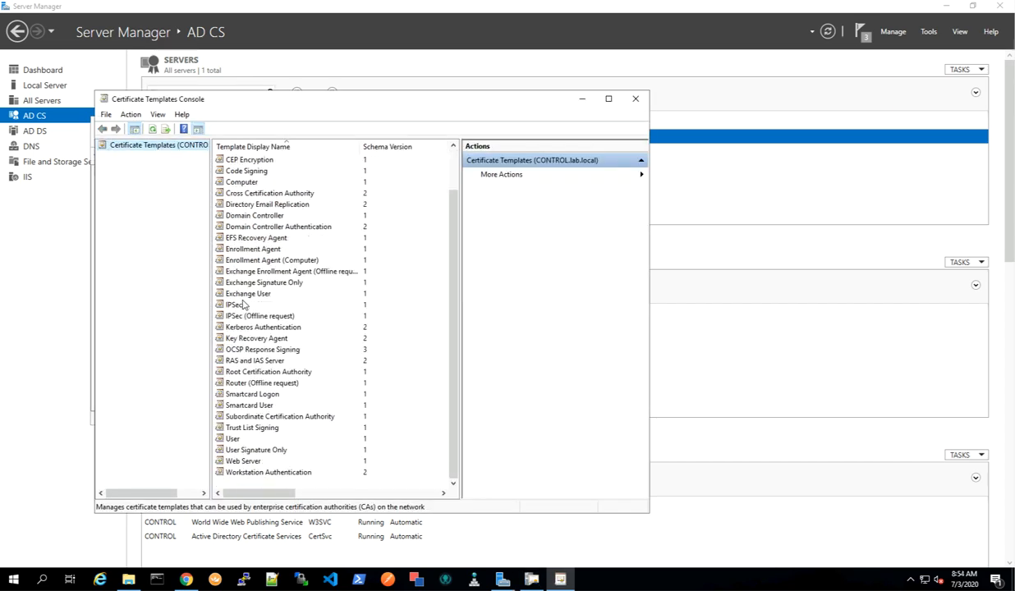
click(247, 461)
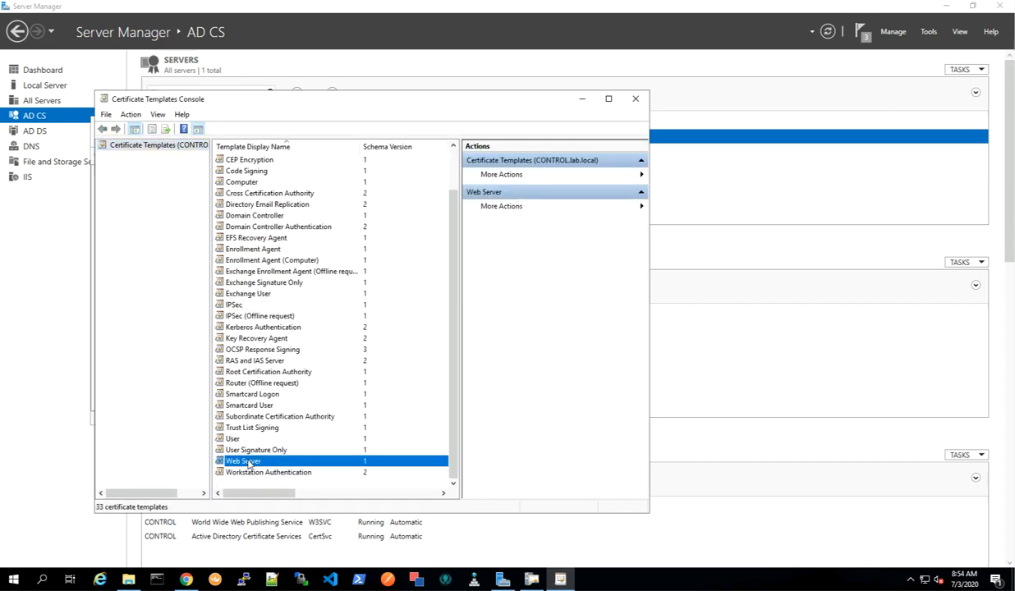
right_click(248, 461)
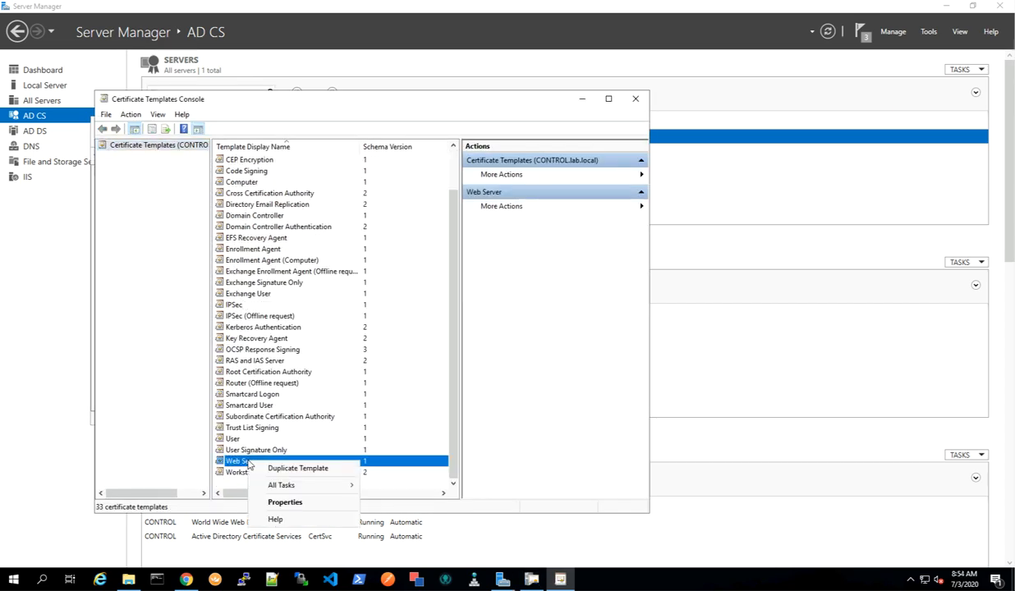
click(293, 471)
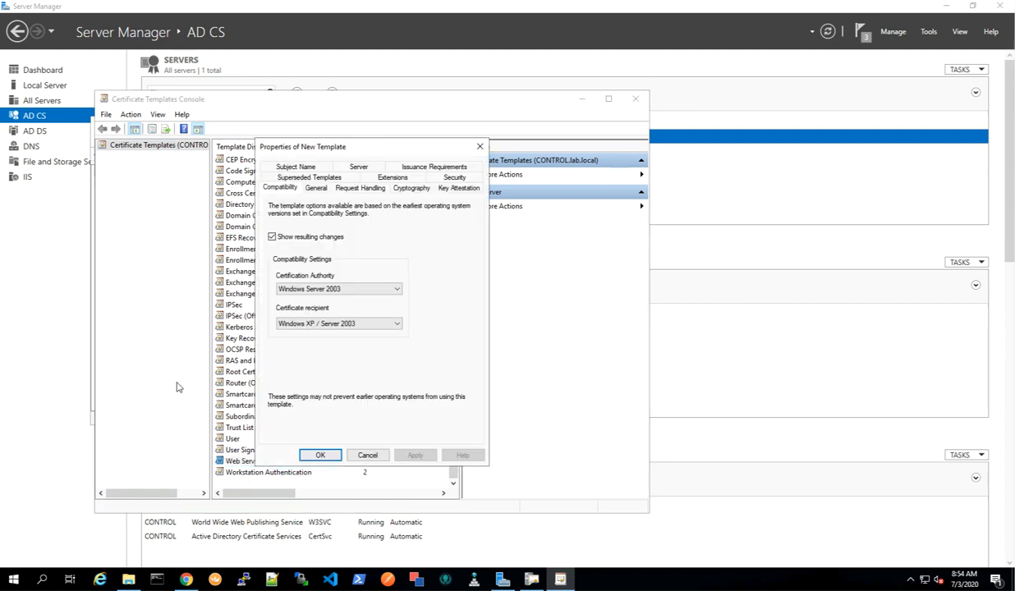
Set the new template's compatibility to Windows Server 2008 R2 for the CA and Windows 7 / Server 2008 R2 for recipients.
click(359, 289)
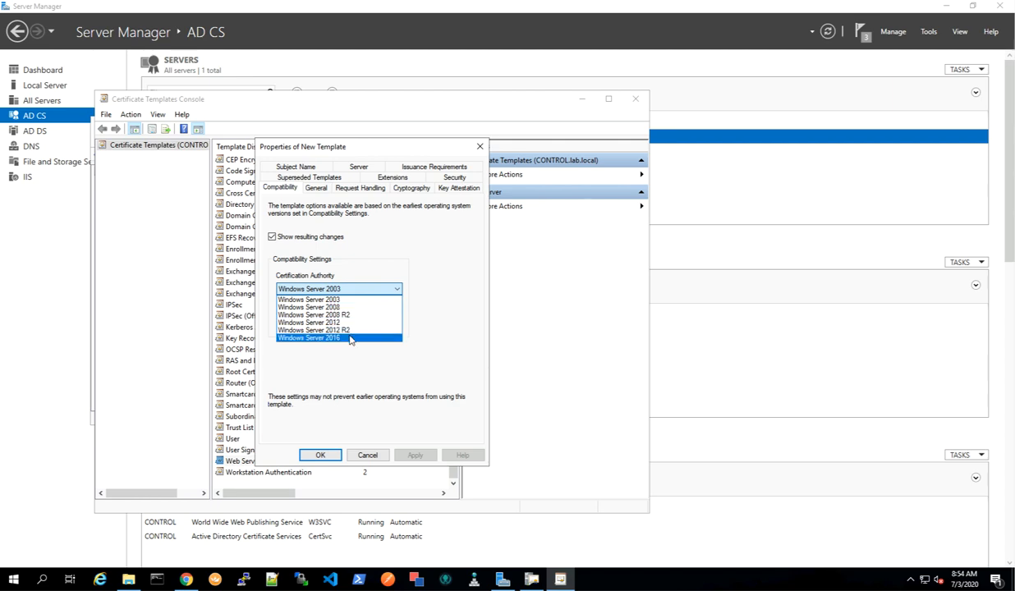
click(346, 317)
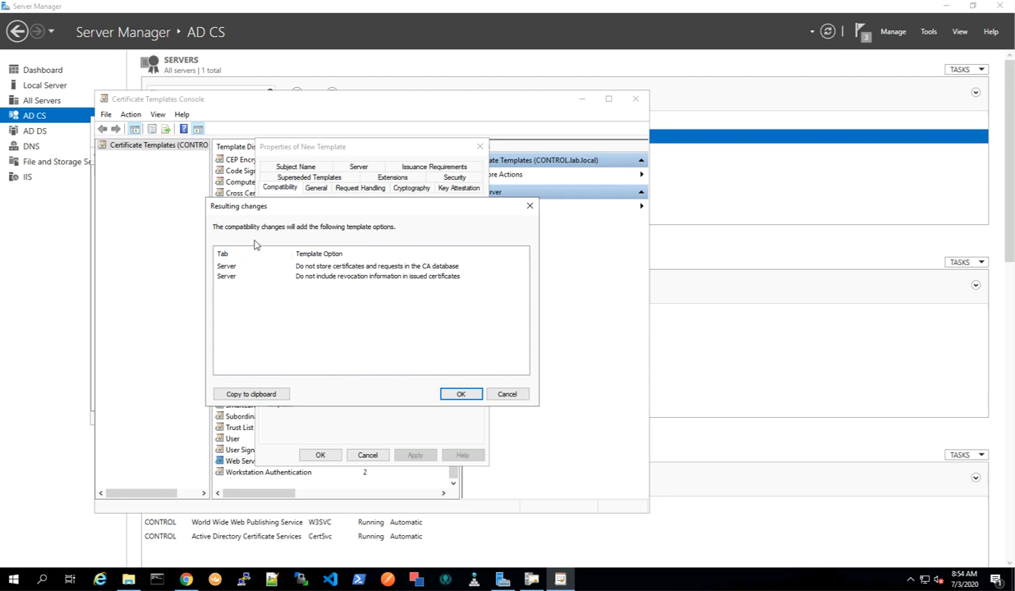
click(459, 395)
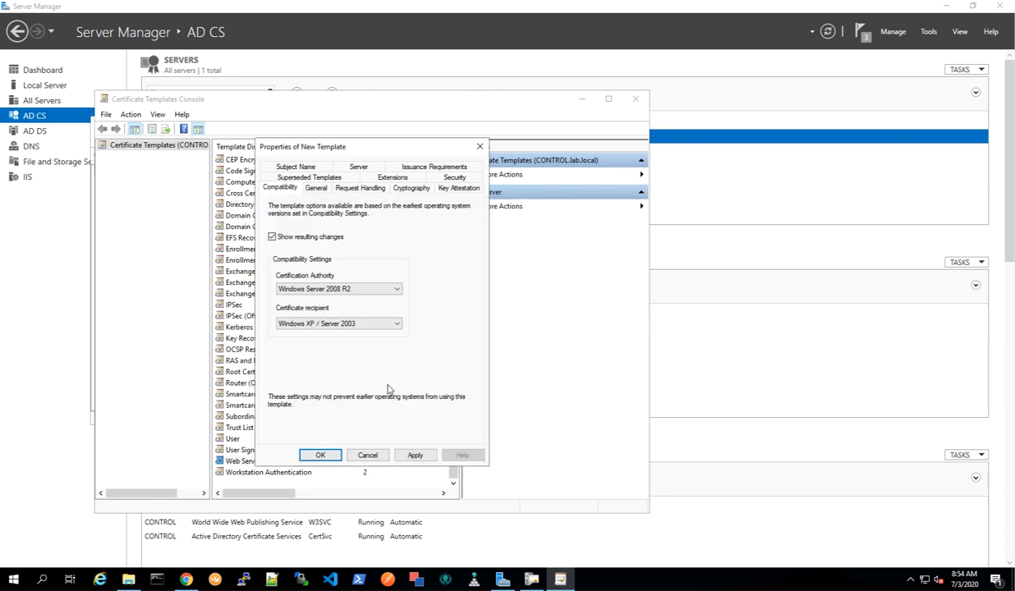
click(331, 324)
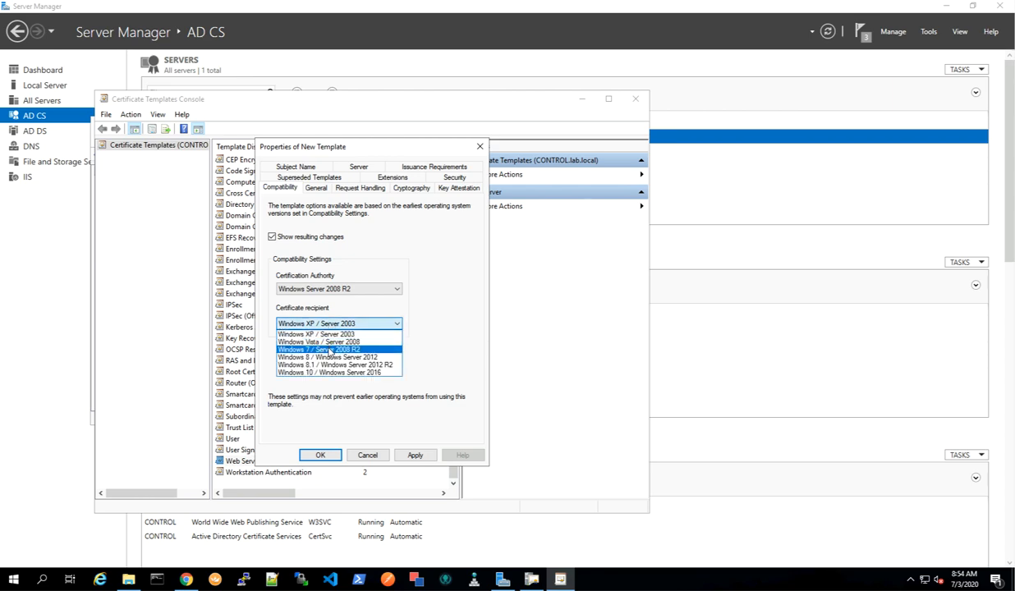
click(330, 351)
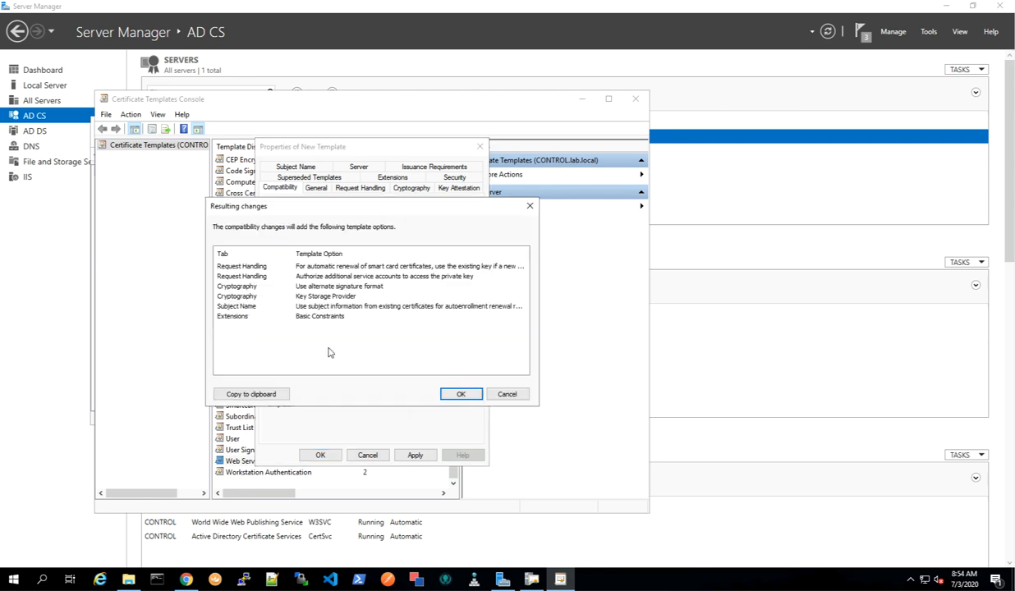
click(458, 396)
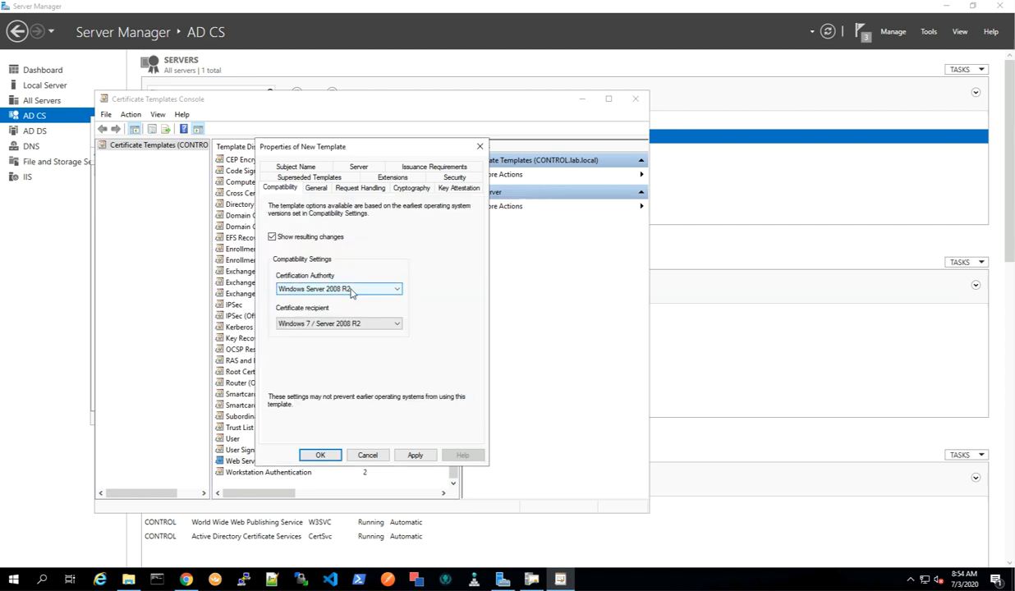
Enable the Basic Constraints extension in the new template's extensions.
click(393, 178)
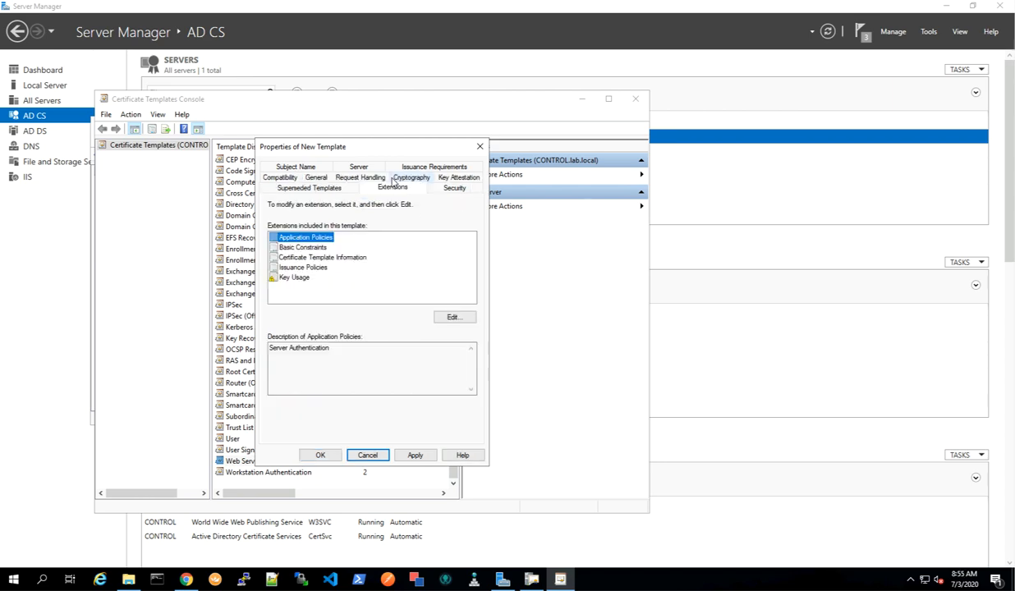
click(293, 249)
click(451, 317)
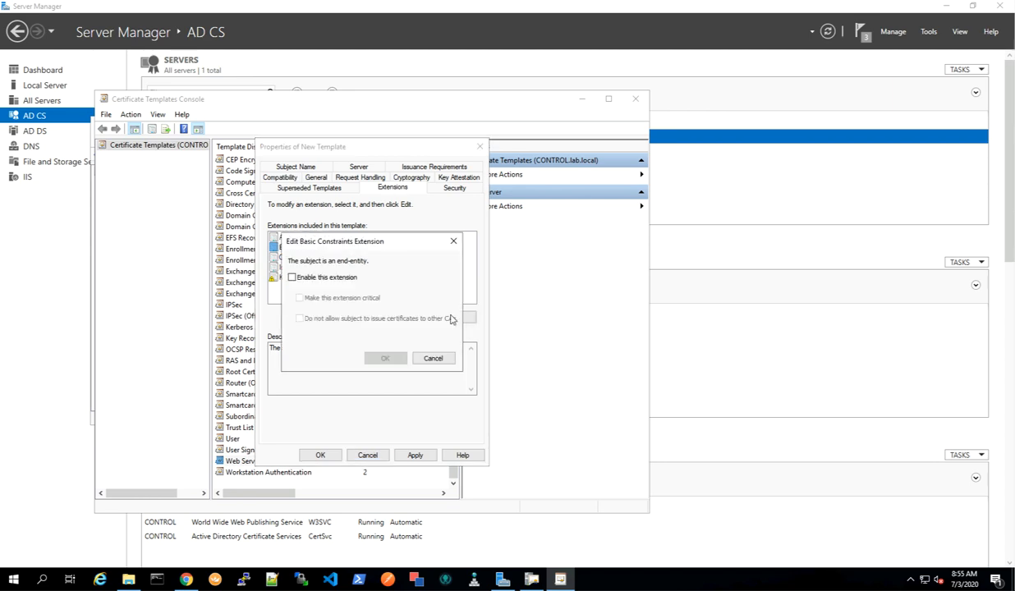
click(293, 277)
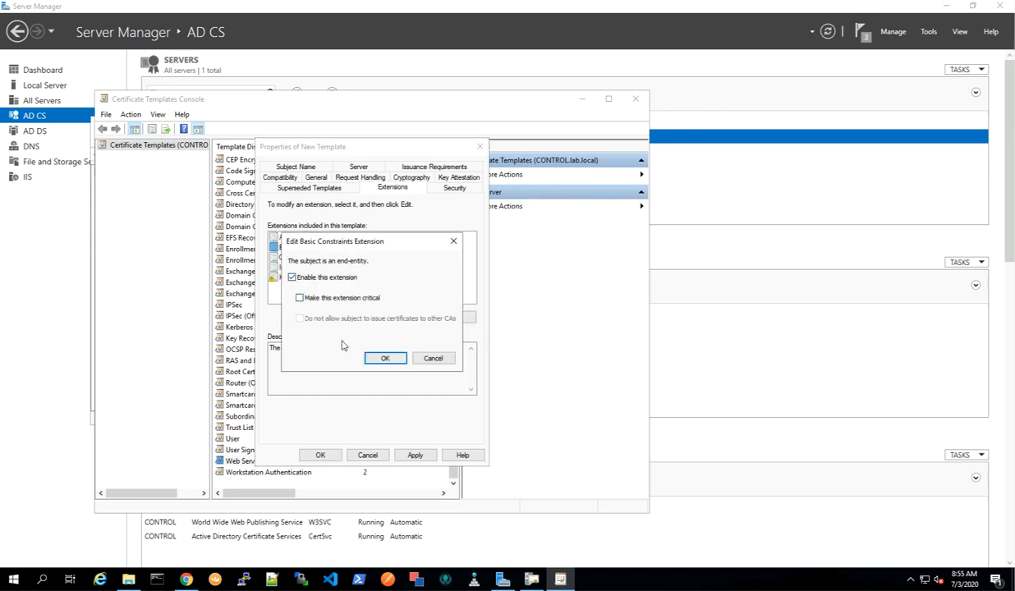
click(385, 358)
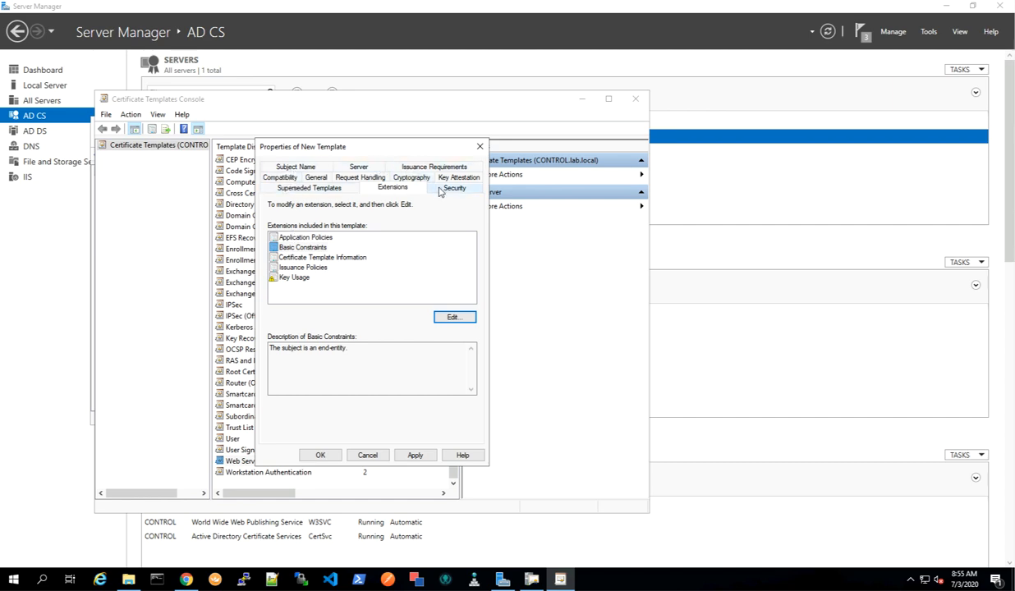
Name the template NSX-T-SSL-CERT and save it.
click(316, 177)
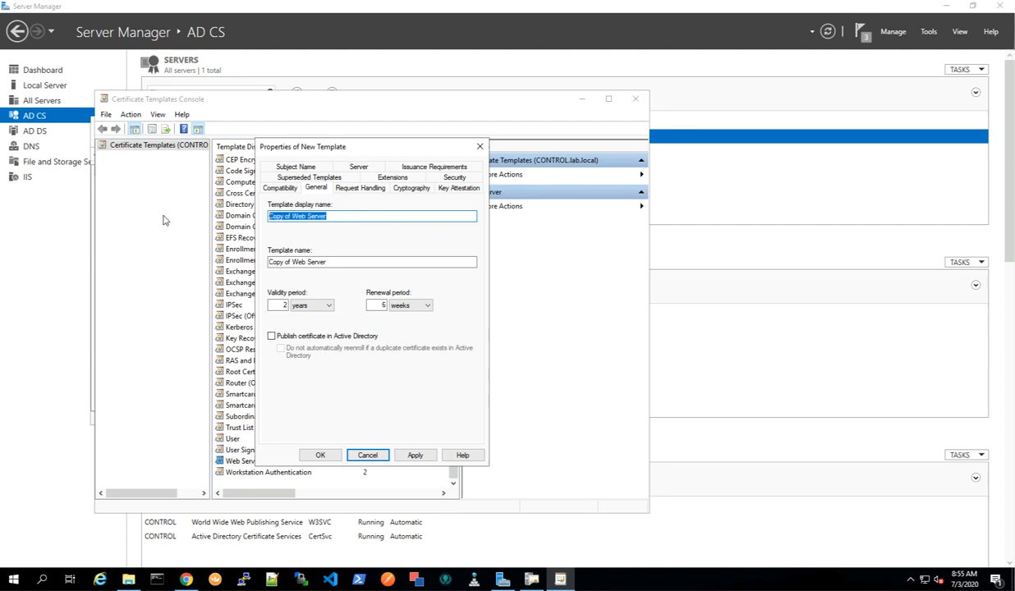
text(NSX-T-SSL-C)
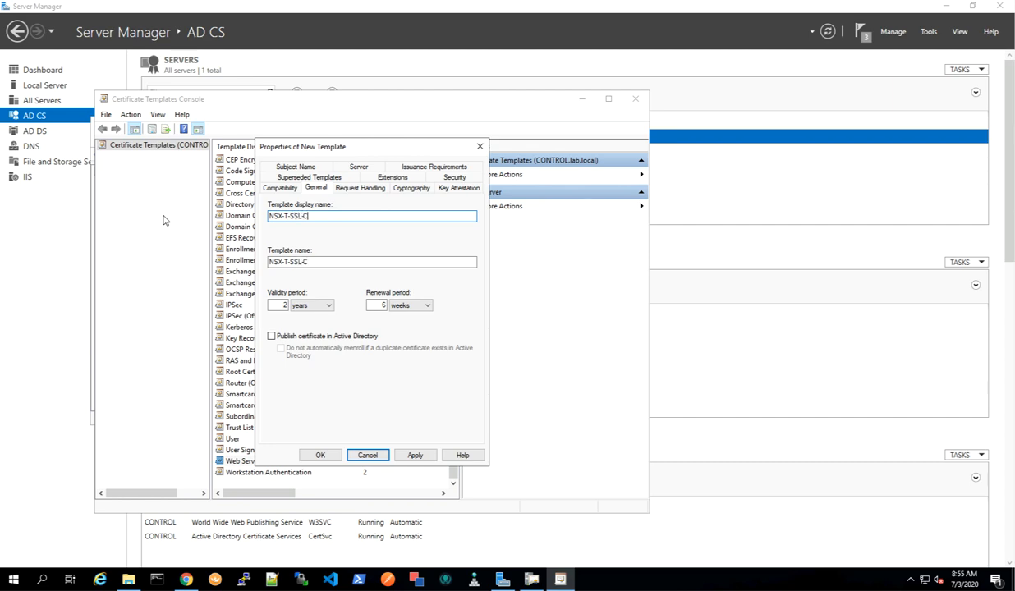
text(RT)
click(321, 456)
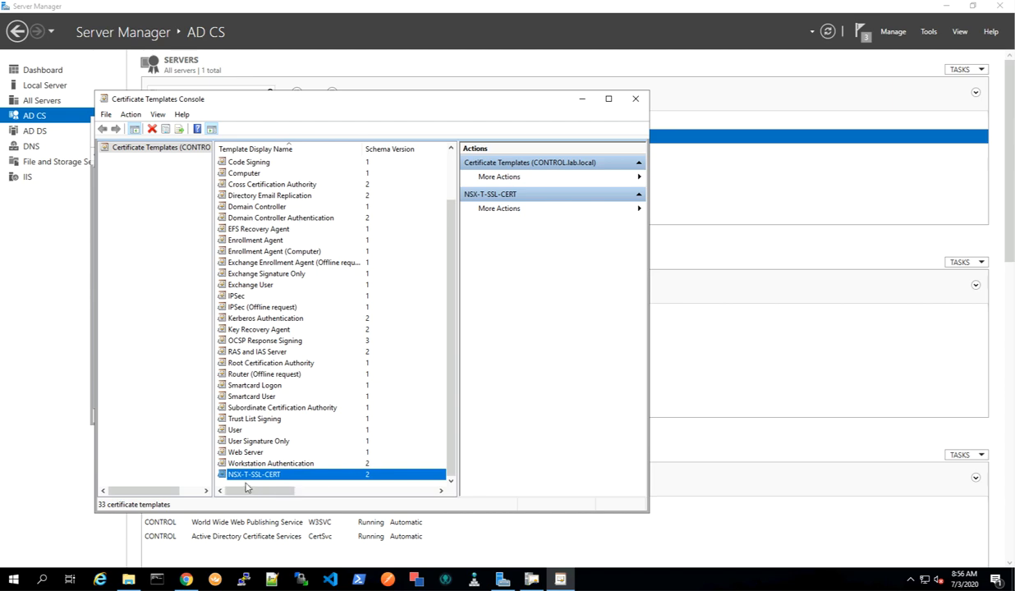
Close the templates console and enable the NSX-T-SSL-CERT template as a certificate template to issue on the CA.
click(635, 98)
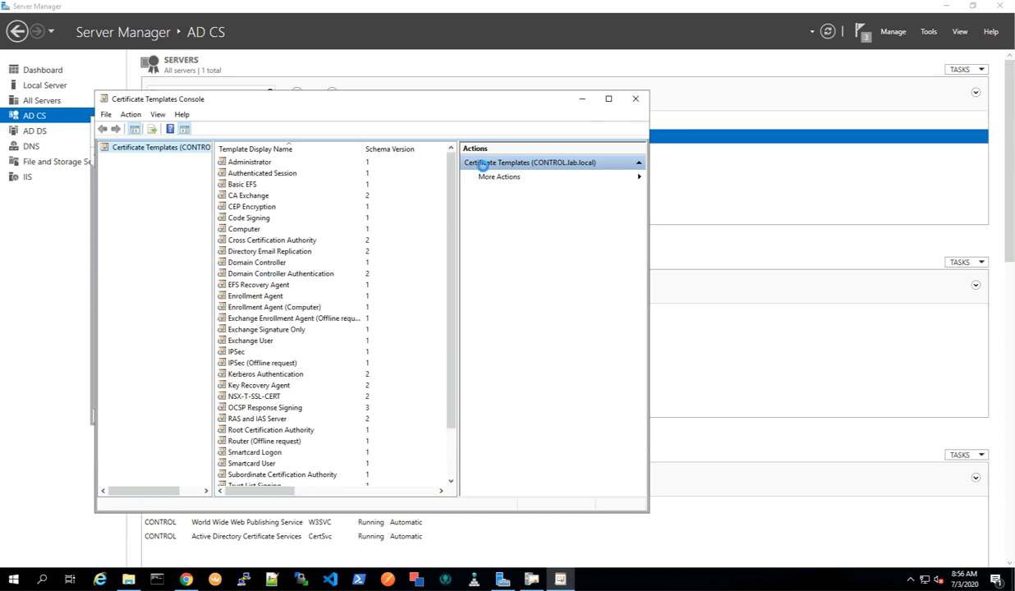
right_click(170, 239)
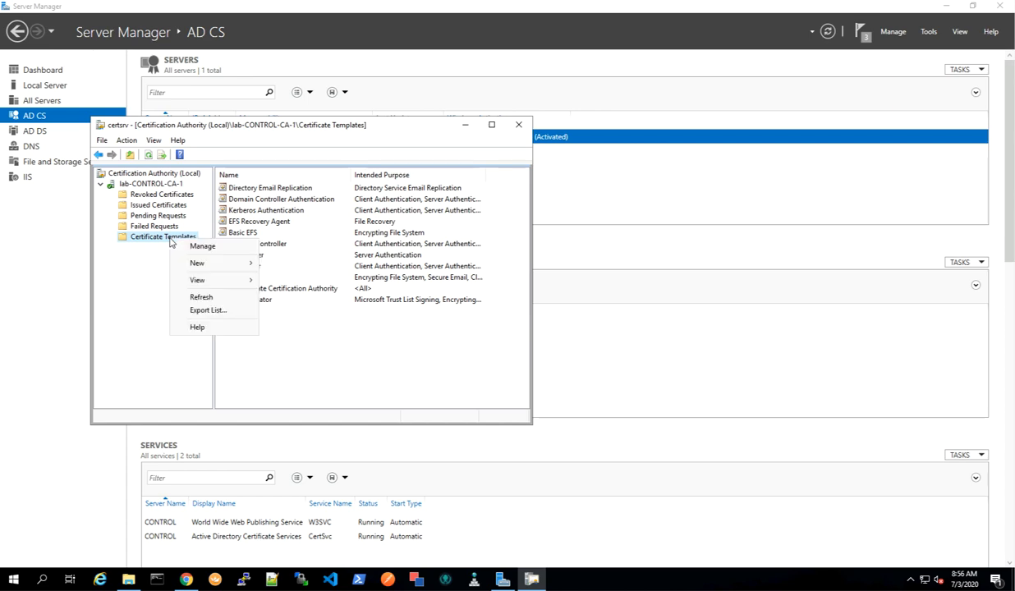
mouse_move(220, 265)
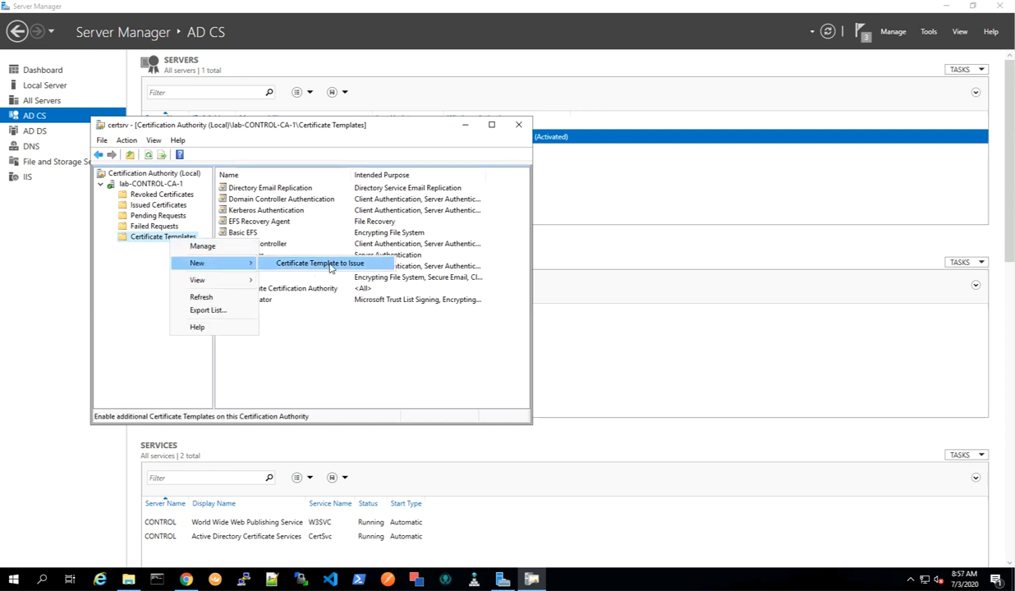
click(324, 262)
drag(465, 268, 472, 325)
click(197, 261)
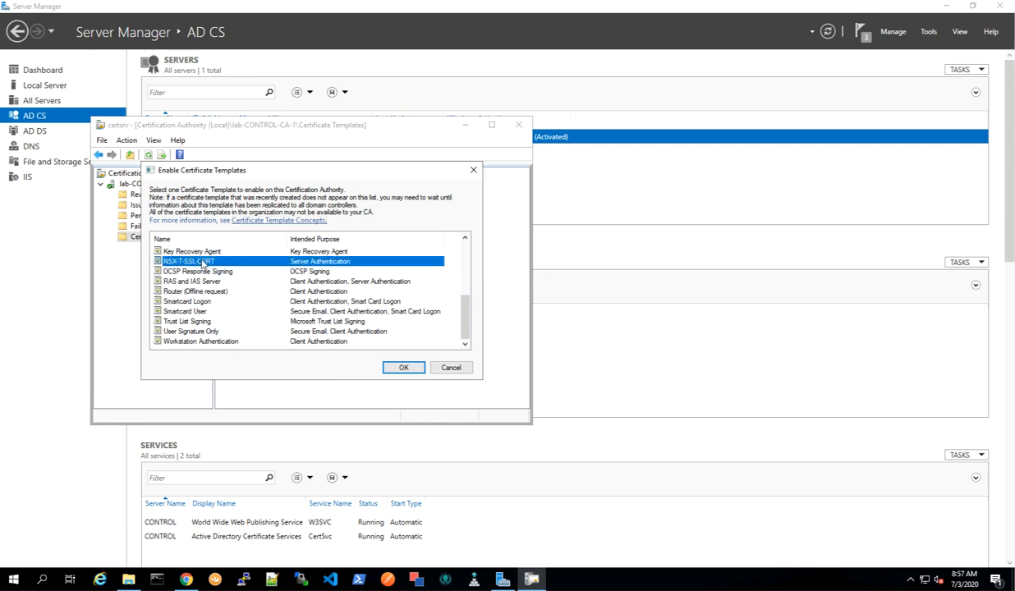
click(404, 368)
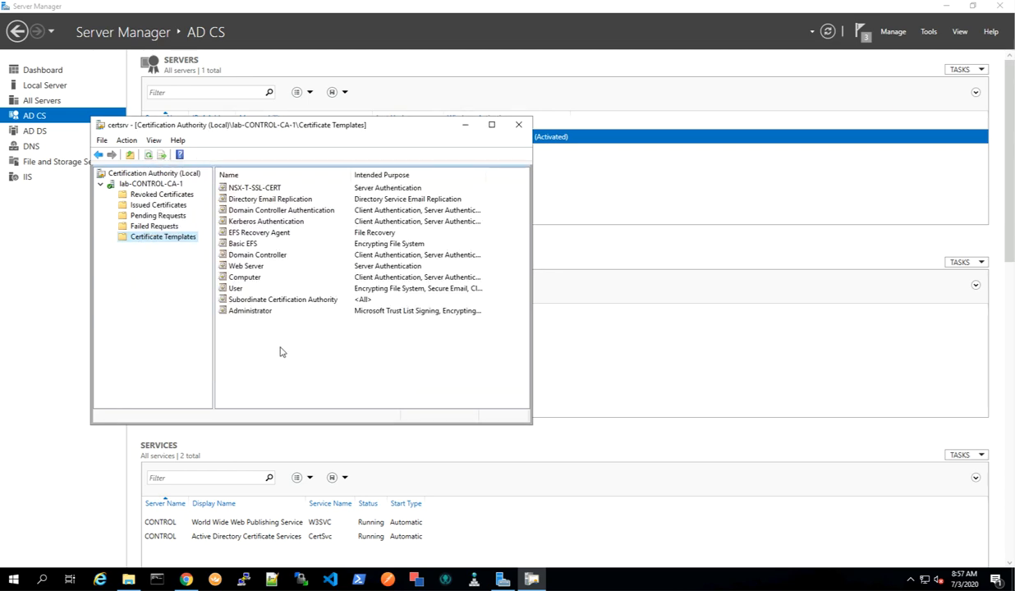
Open the CA's properties to review the CA certificate and close them without changes.
right_click(141, 182)
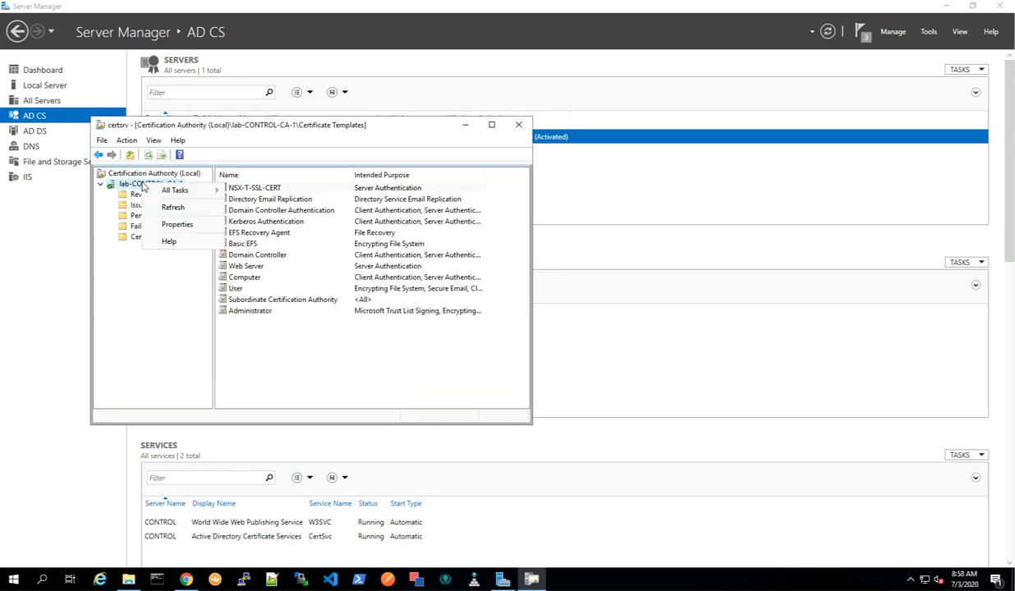
click(176, 225)
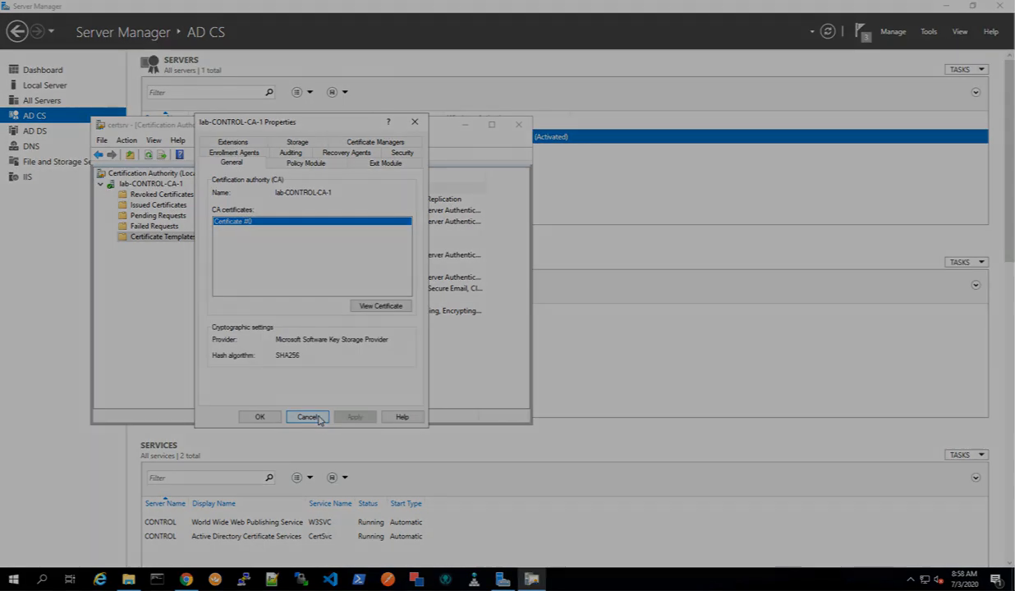
click(319, 419)
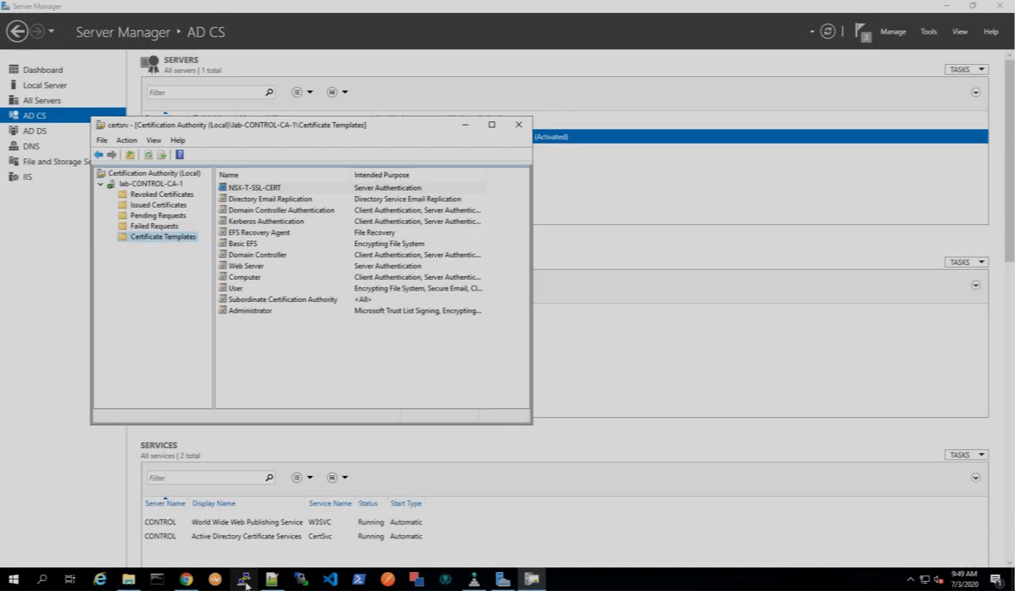
Open PuTTY, connect to the saved pod-230-vcenter.lab.local session, and log in as root with the account password.
click(244, 580)
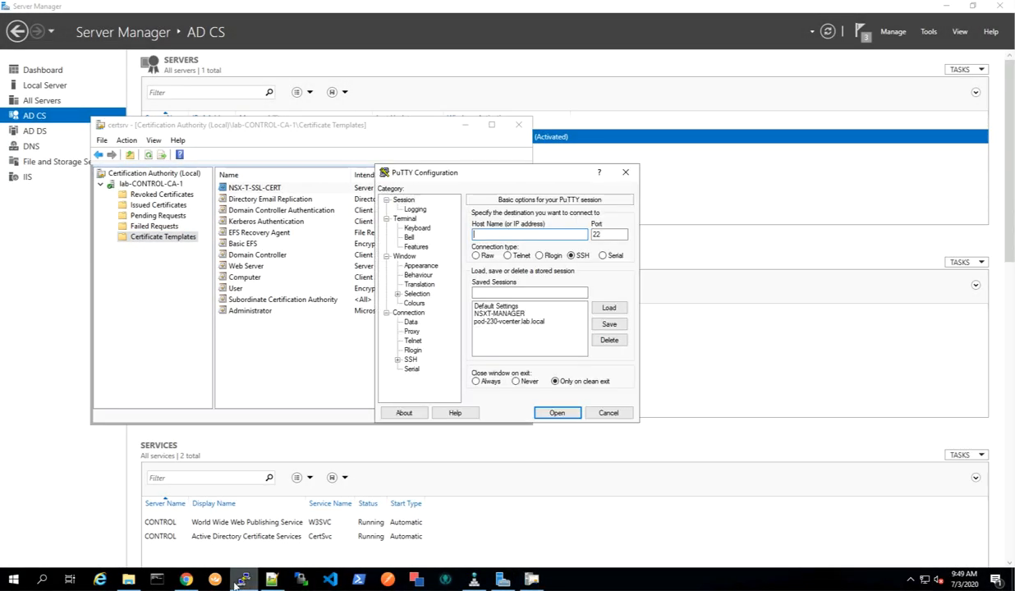
click(500, 322)
double_click(500, 322)
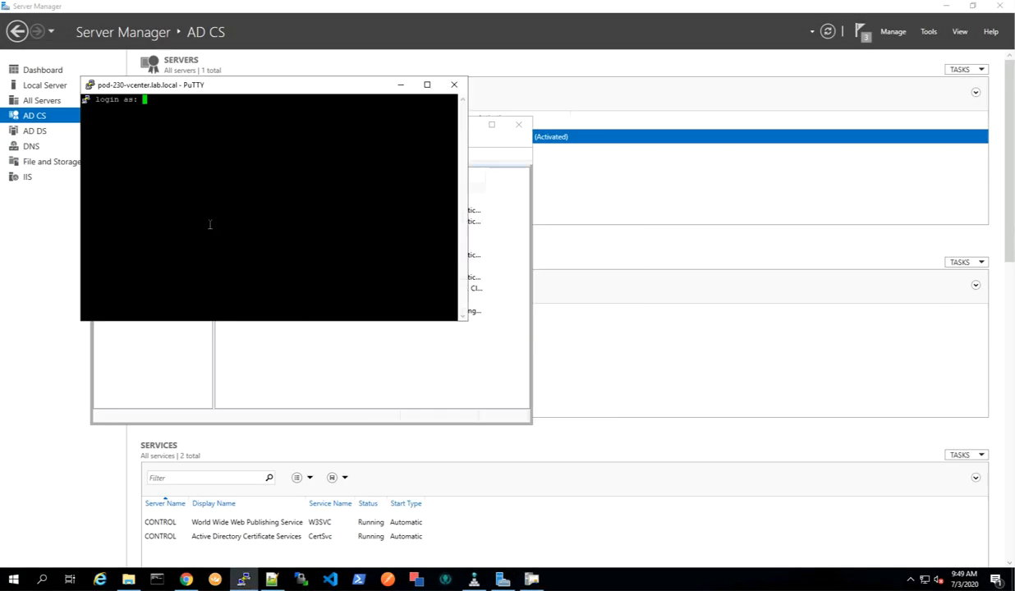
text(root)
key(Return)
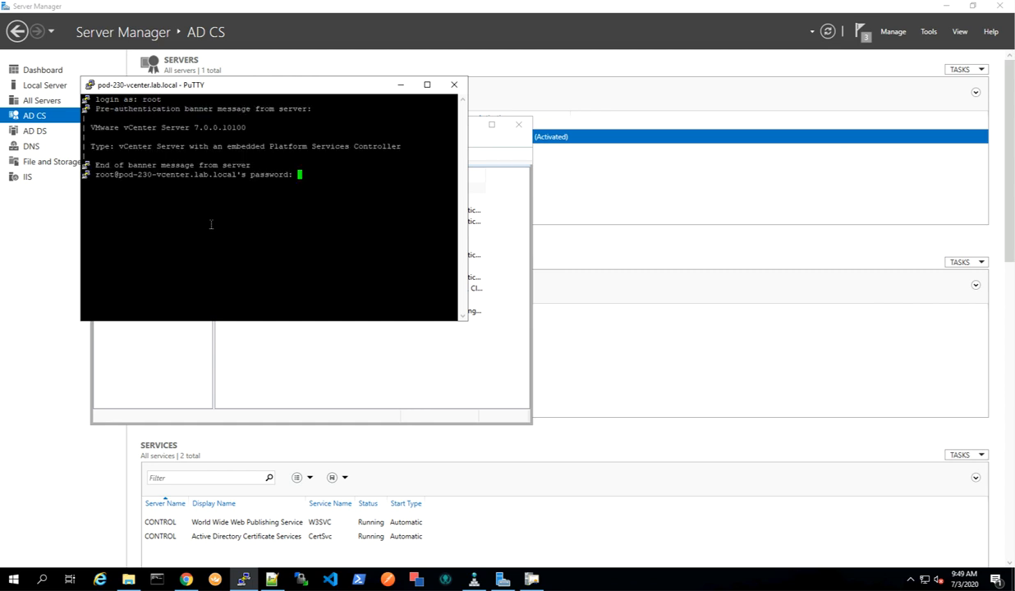
key(Return)
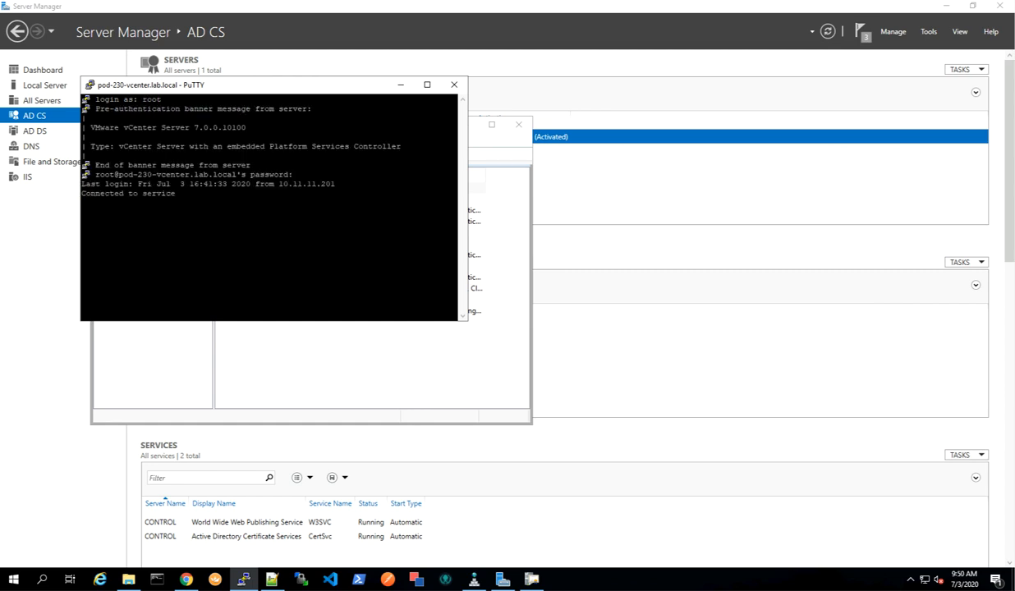
Launch the bash shell and run /usr/lib/vmware-vmca/bin/certificate-manager.
text(shell)
key(Return)
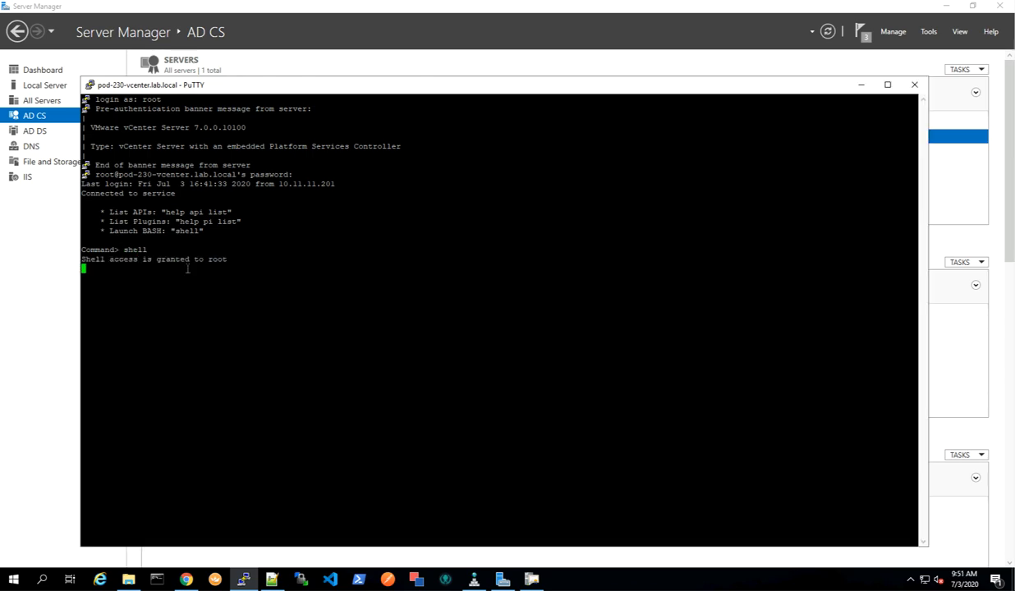
right_click(239, 271)
key(Return)
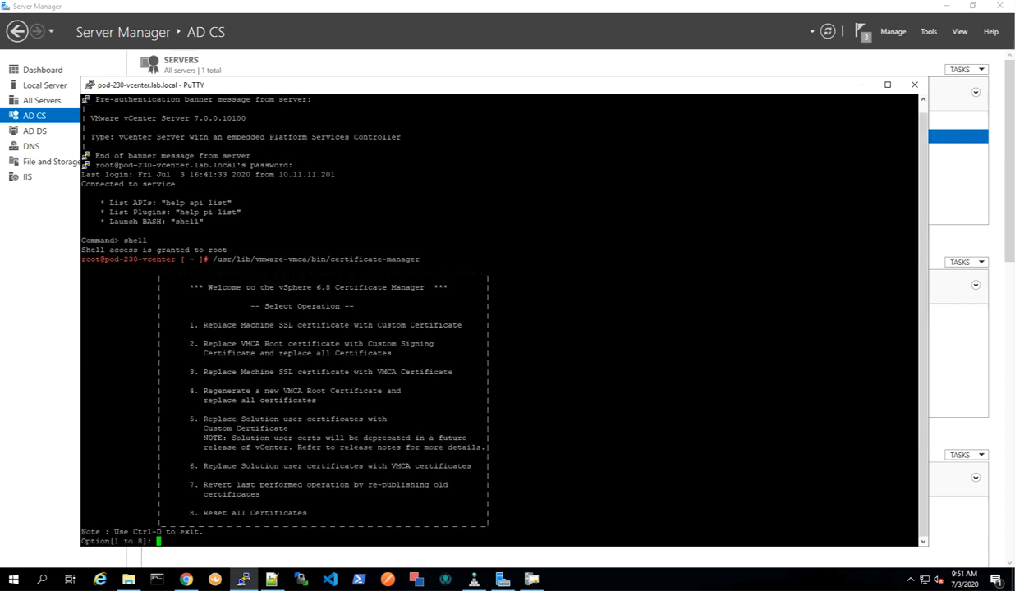
Choose option 1 to replace the Machine SSL certificate and authenticate with the default administrator username and its password.
text(1)
key(Return)
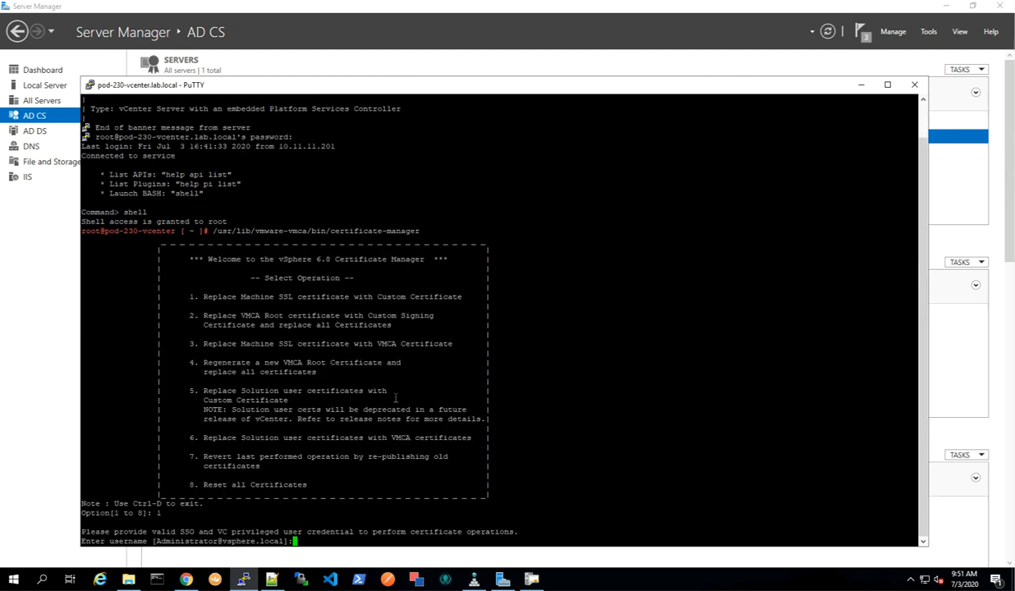
key(Return)
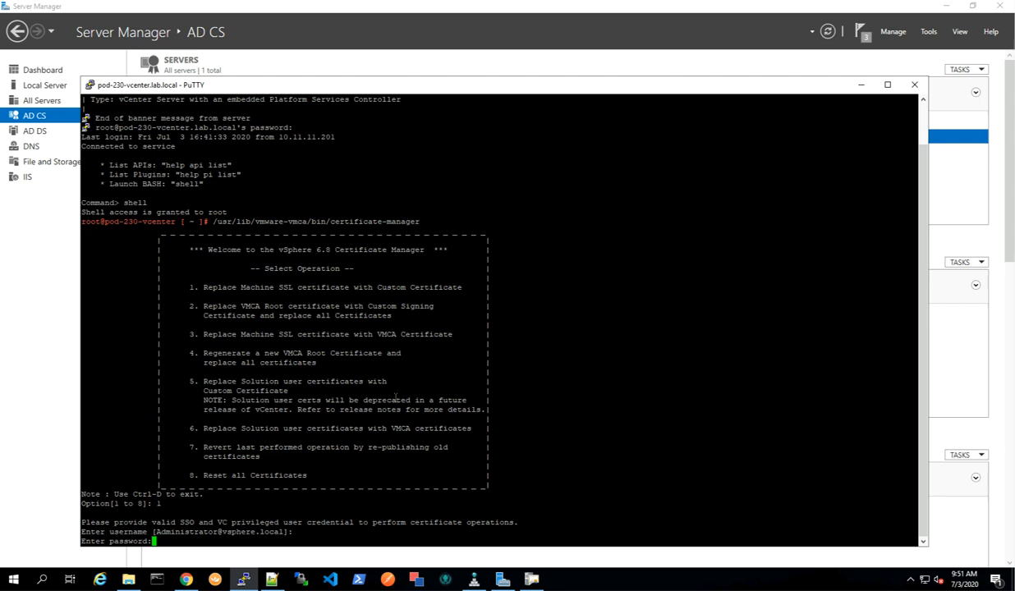
key(Return)
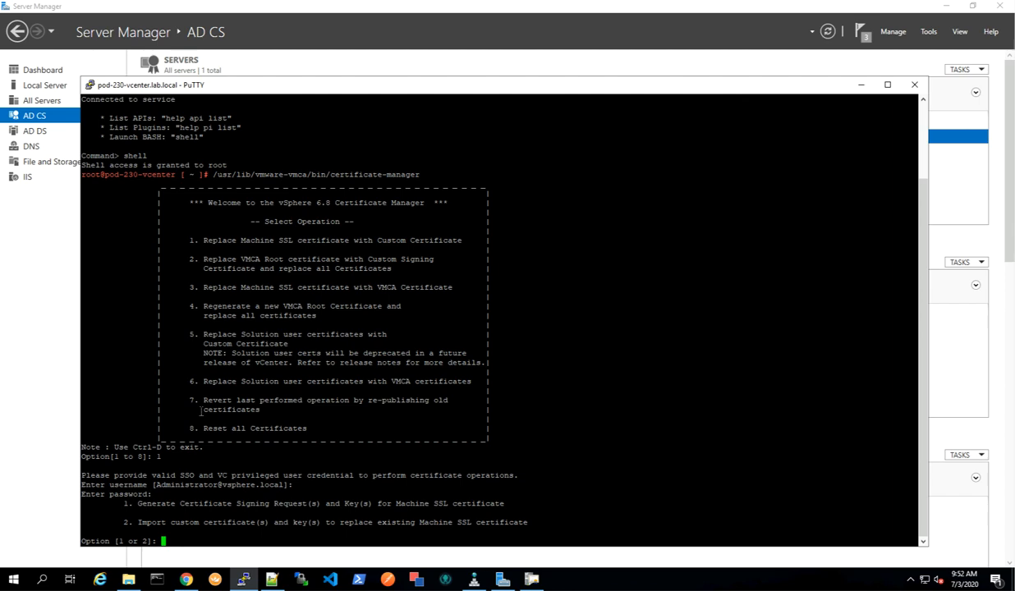
Try to generate a CSR and key into the output directory /var/tmp/vmware/pod-230-nsxt-lm.
text(1)
key(Return)
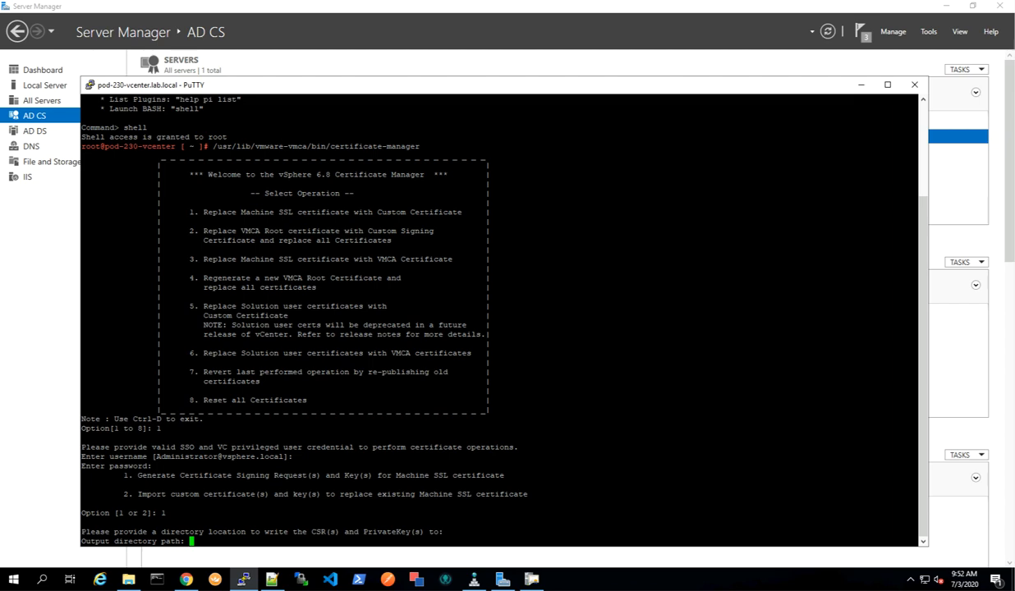
right_click(319, 527)
key(Return)
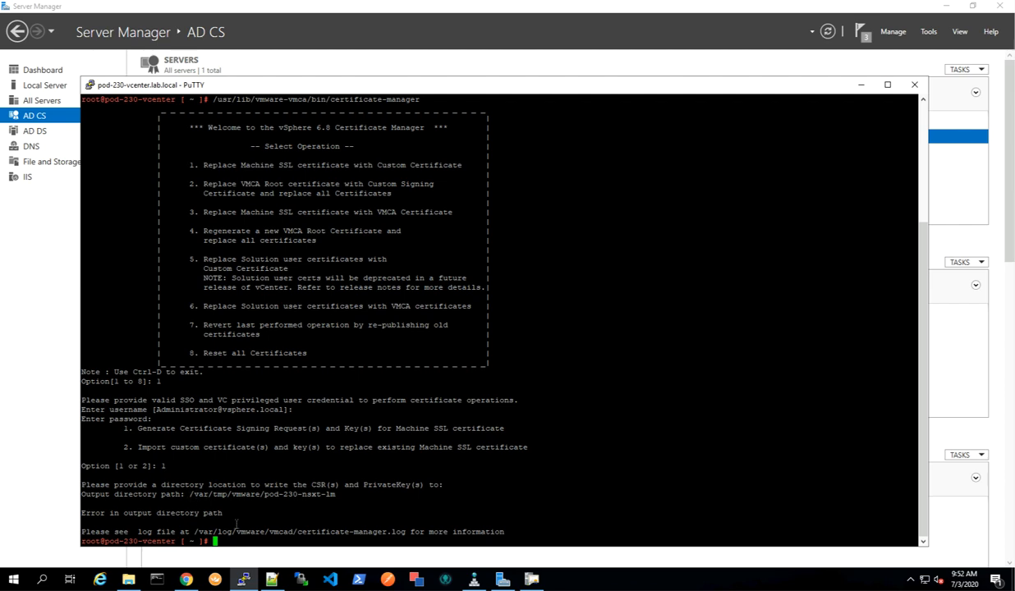
List the contents of the /var/tmp/vmware/ directory using tab completion.
text(cd /var/tmp/vmware/)
key(Tab)
key(Tab)
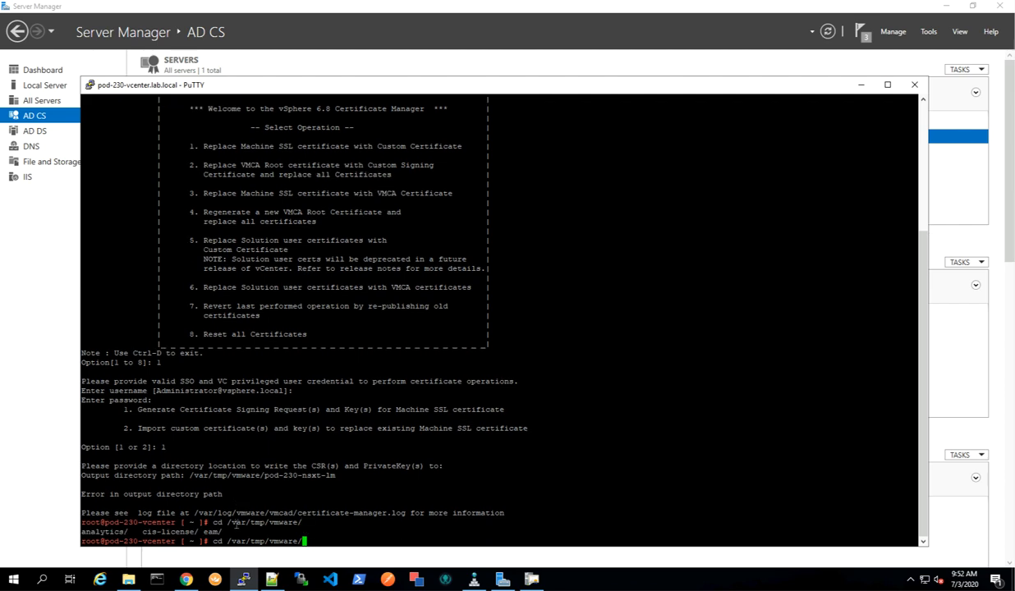
Create the directory /var/tmp/vmware/pod-230-nsxt-lm.
key(BackSpace)
key(BackSpace)
key(BackSpace)
key(BackSpace)
key(BackSpace)
key(BackSpace)
key(BackSpace)
key(BackSpace)
key(BackSpace)
key(BackSpace)
key(BackSpace)
key(BackSpace)
key(BackSpace)
key(BackSpace)
key(BackSpace)
key(BackSpace)
key(BackSpace)
key(BackSpace)
key(BackSpace)
text(mkdit)
key(BackSpace)
key(BackSpace)
text(r)
drag(337, 475, 190, 476)
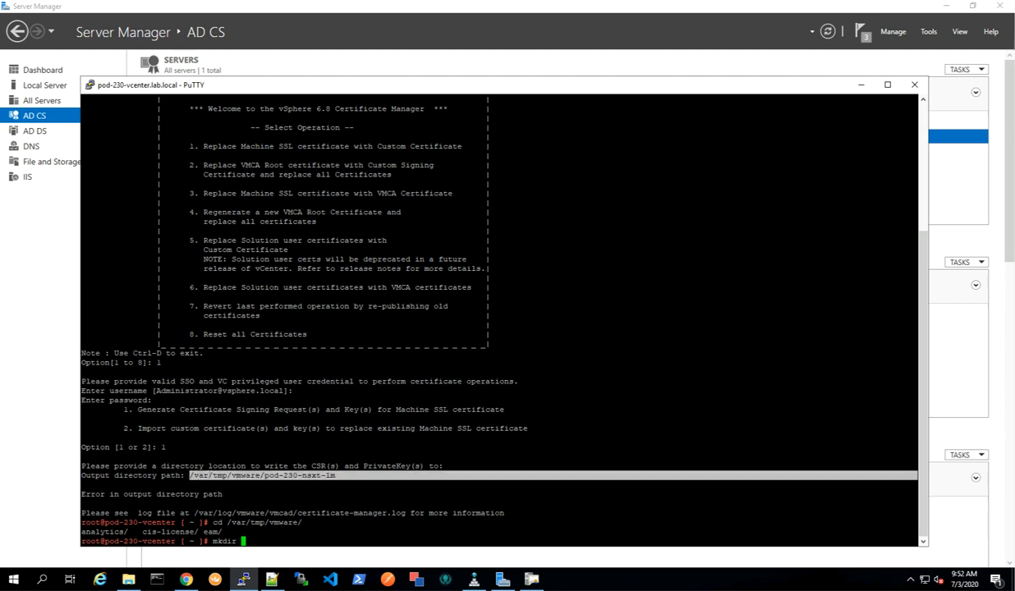
text(/var/tmp/vmware/pod-230-nsxt-lm)
key(Return)
Create the directories pod-230-nsxt-lm2, pod-230-nsxt-lm3 and pod-230-nsxt-lm-vip under /var/tmp/vmware.
key(Up)
text(2)
key(Return)
key(Up)
key(BackSpace)
text(3)
key(Return)
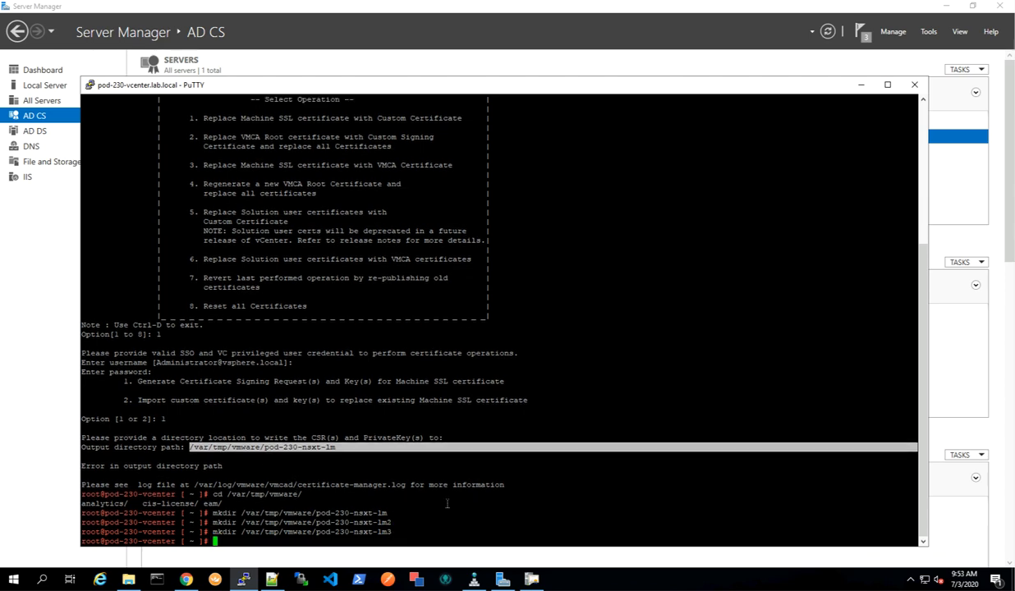
key(Up)
key(BackSpace)
text(-vip)
key(Return)
Rerun certificate-manager, choose option 1, and authenticate with the default administrator username and its password.
key(Up)
key(Up)
key(Up)
key(Up)
key(Up)
key(Up)
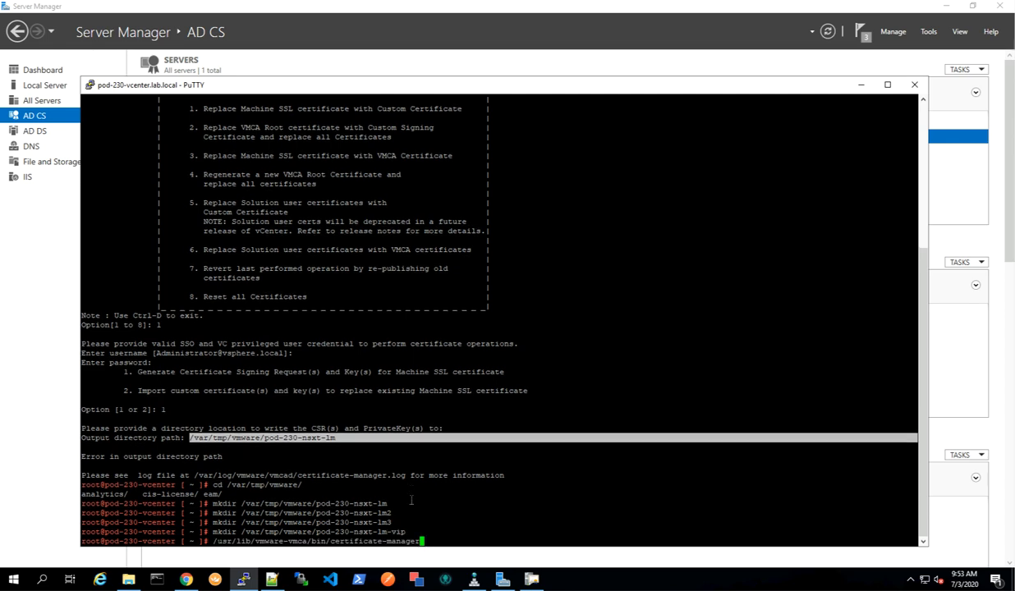
key(Return)
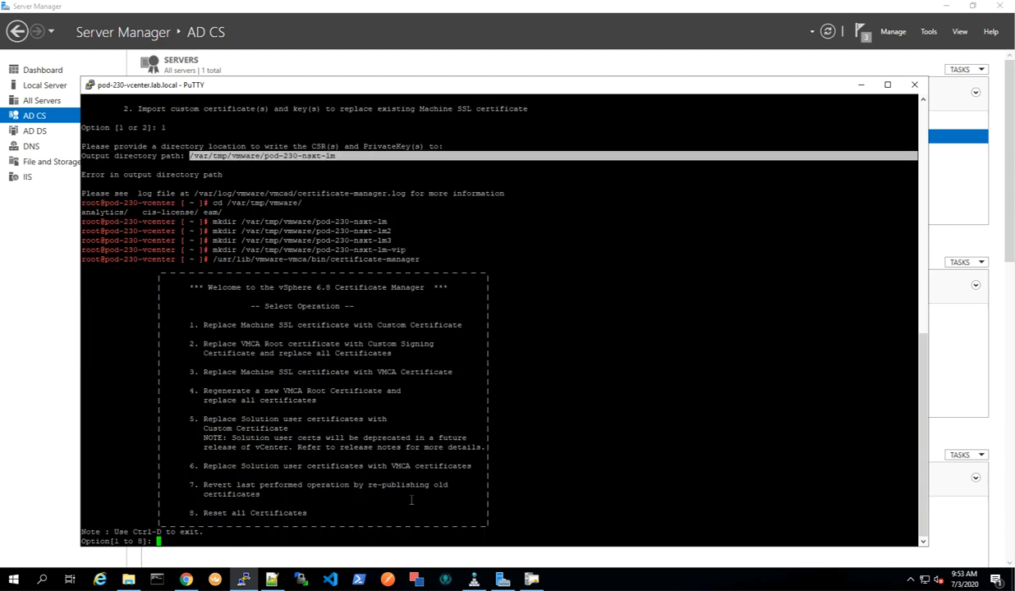
text(1)
key(Return)
key(Return)
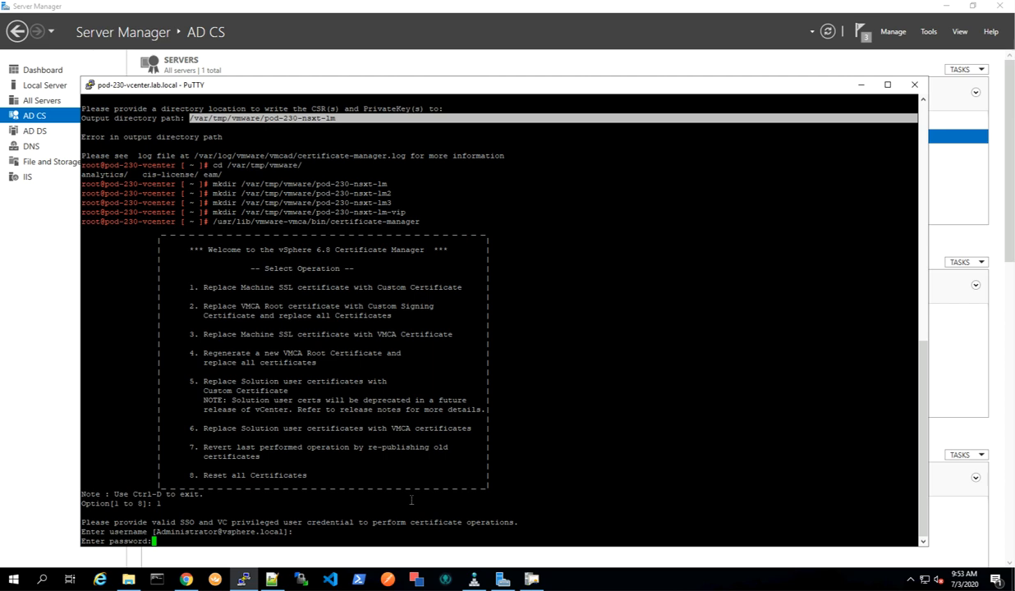
key(Return)
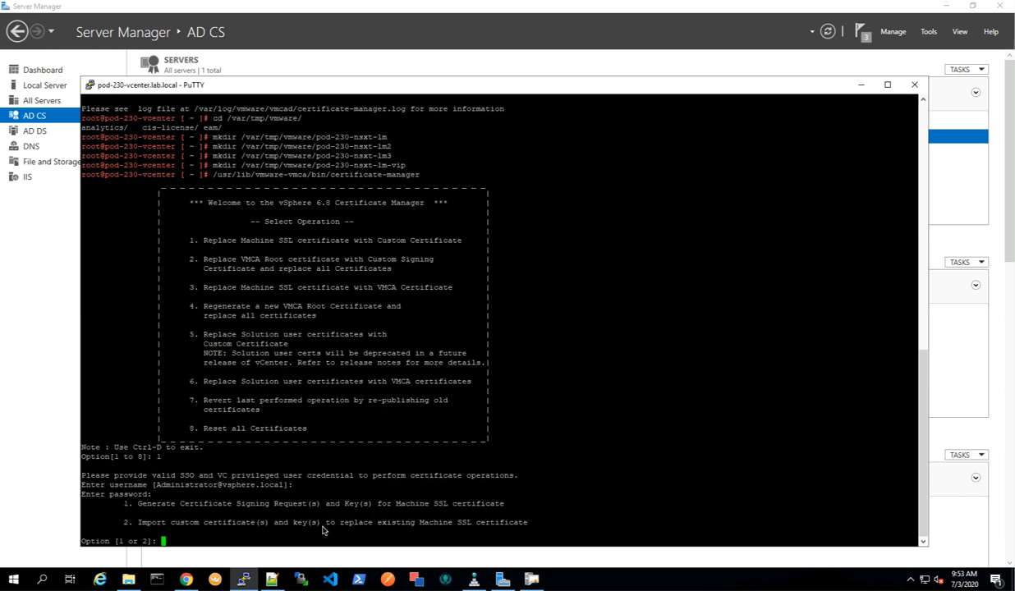
Choose to generate a CSR and key into /var/tmp/vmware/pod-230-nsxt-lm and agree to reconfigure certool.cfg.
text(1)
key(Return)
right_click(460, 509)
key(Return)
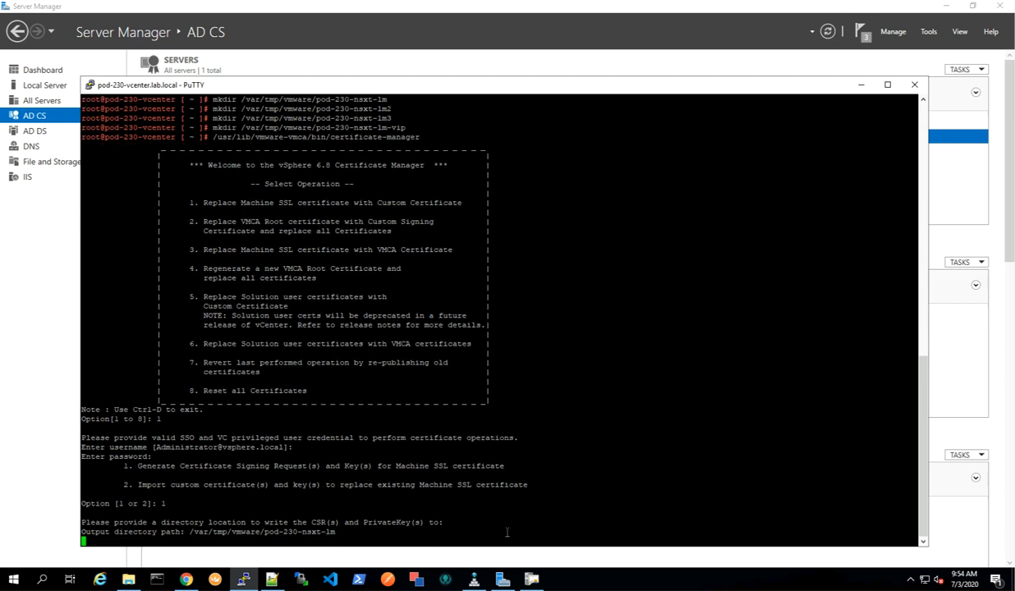
text(Y)
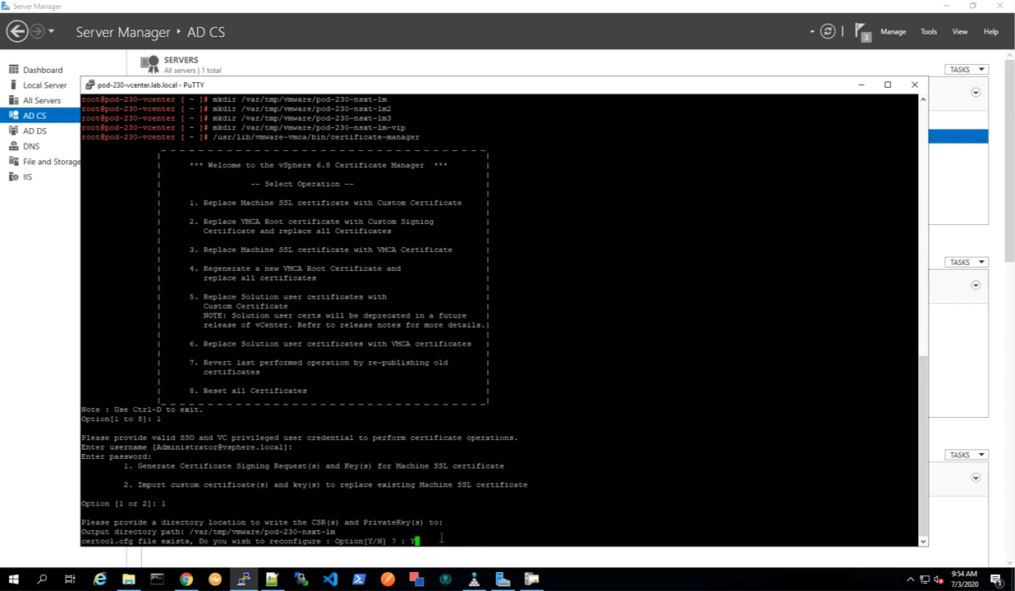
key(Return)
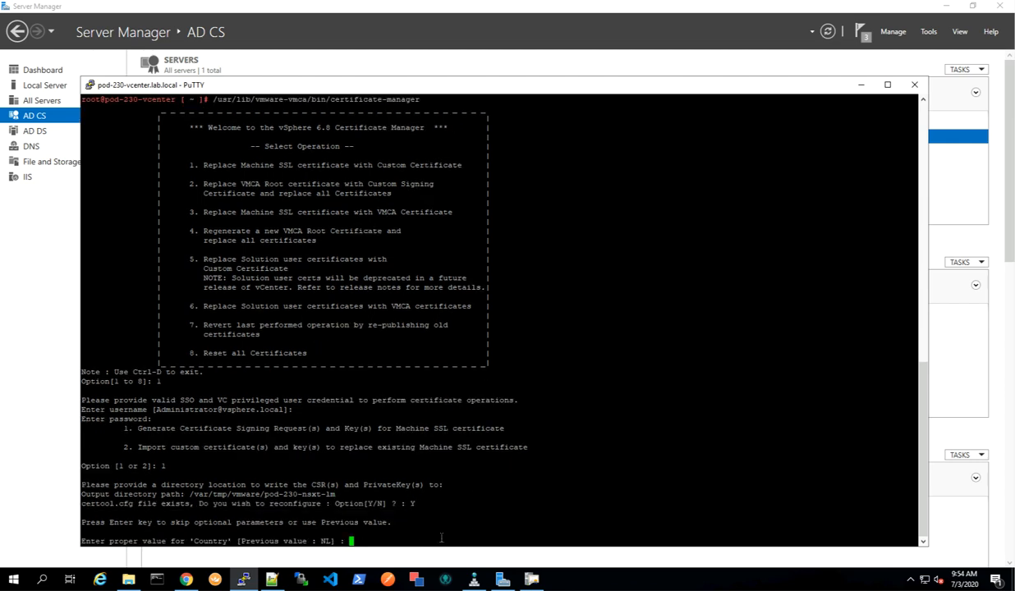
Keep the previous values for Country through Locality and set the IPAddress to 10.203.230.8.
key(Return)
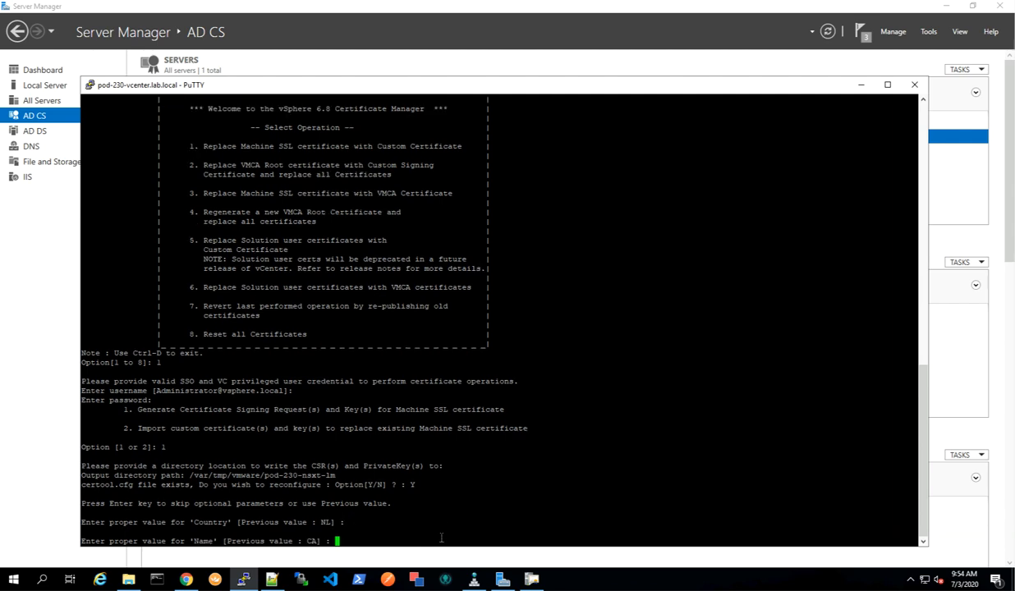
key(Return)
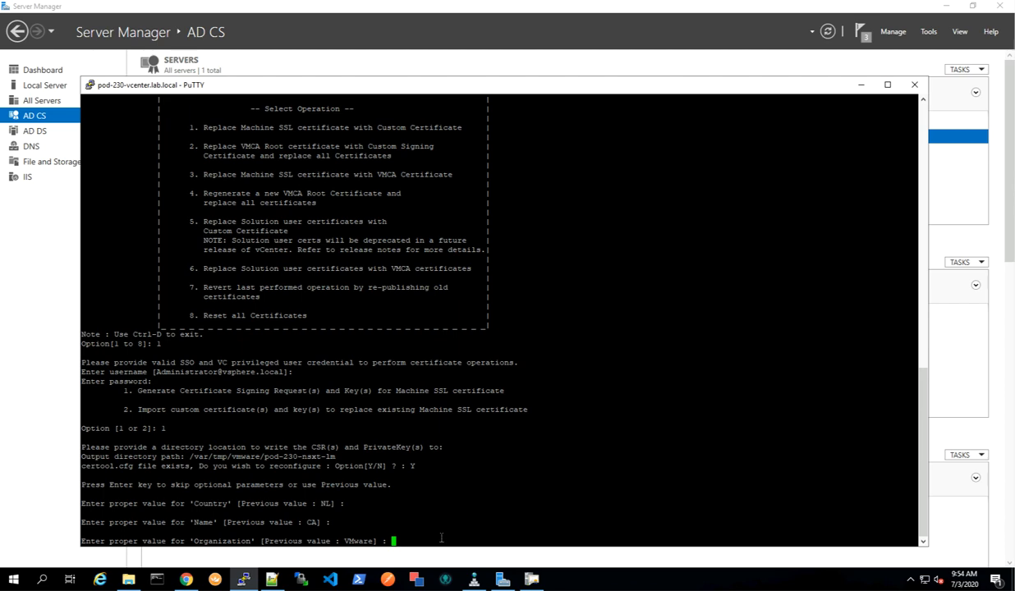
key(Return)
key(Return)
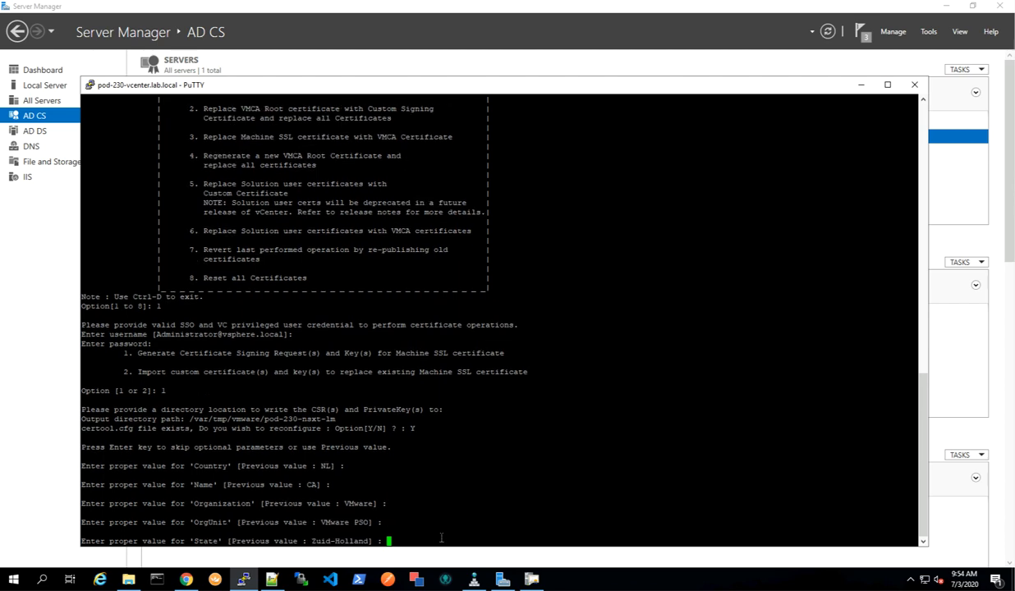
key(Return)
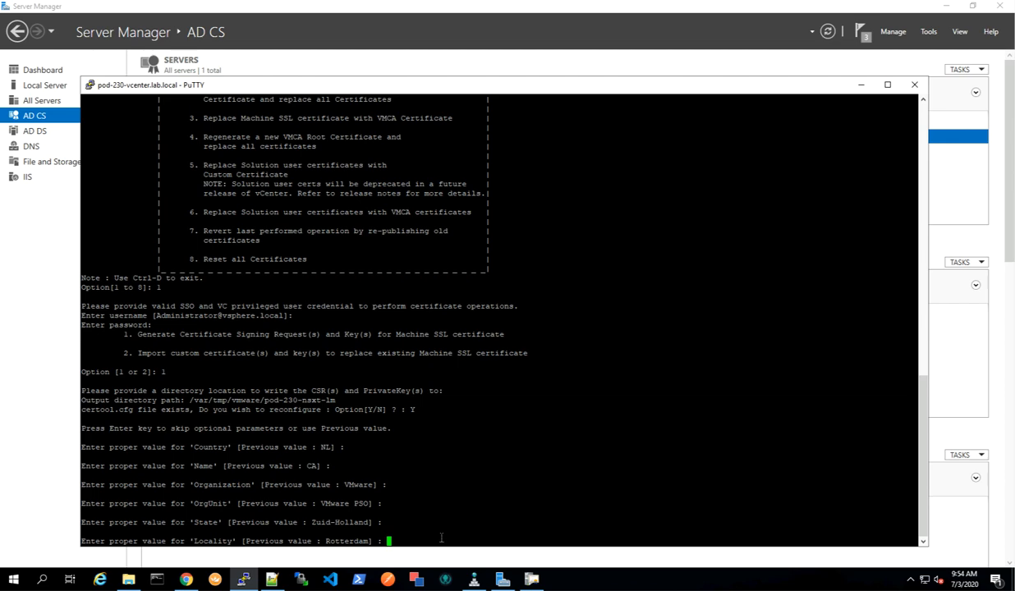
key(Return)
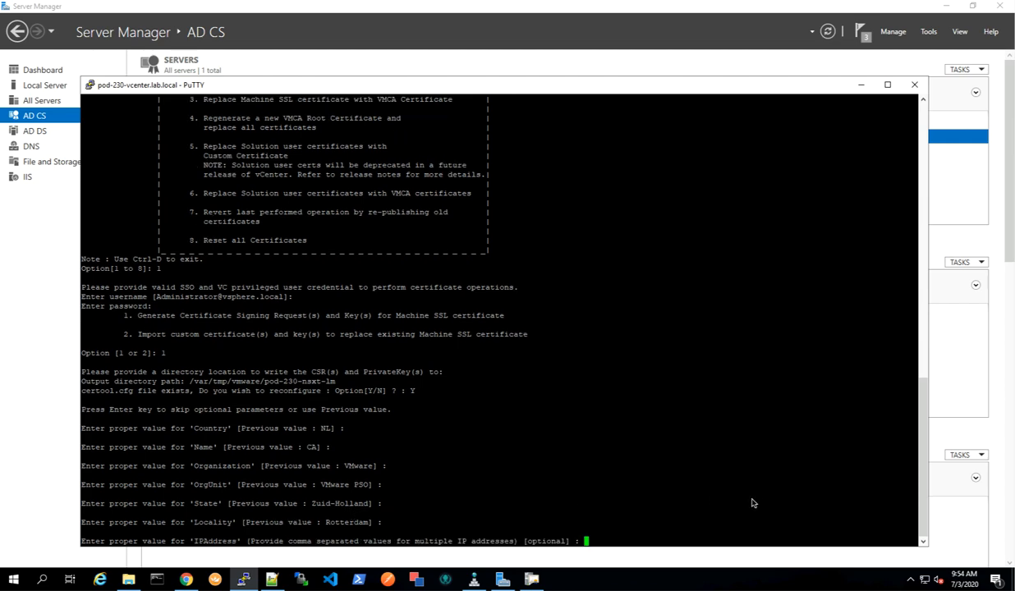
right_click(645, 518)
key(Return)
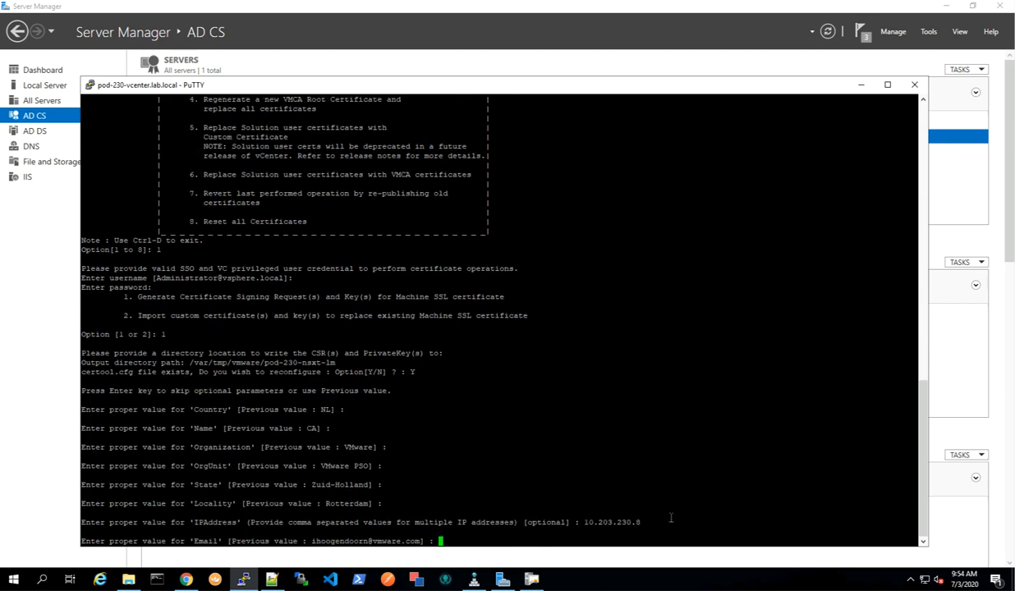
Keep the previous Email, set the Hostname to pod-230-nsxt-lm.lab.local and the VMCA Name to pod-230-nsxt-lm.
key(Return)
right_click(601, 528)
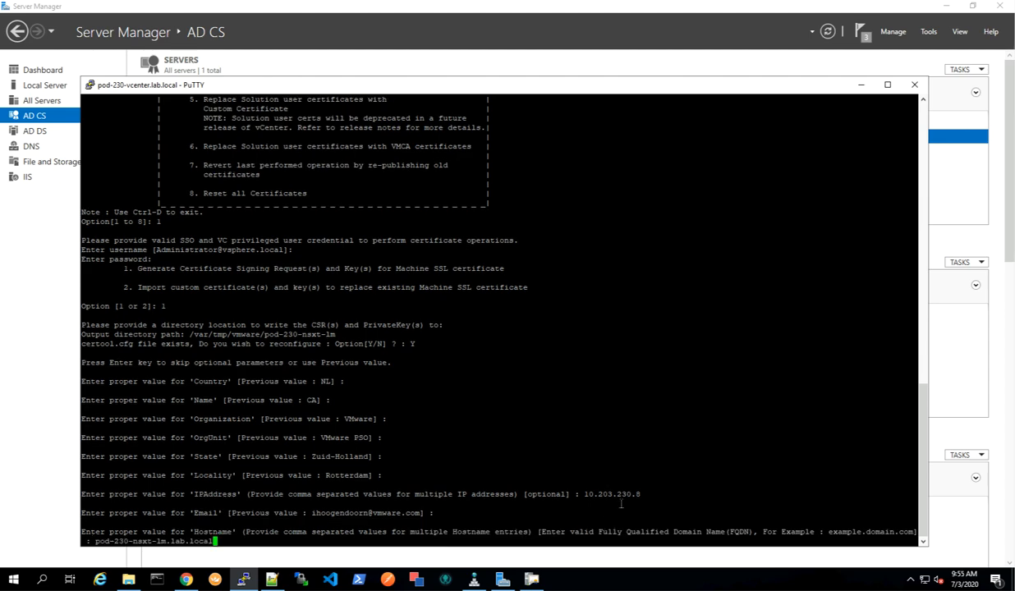
key(Return)
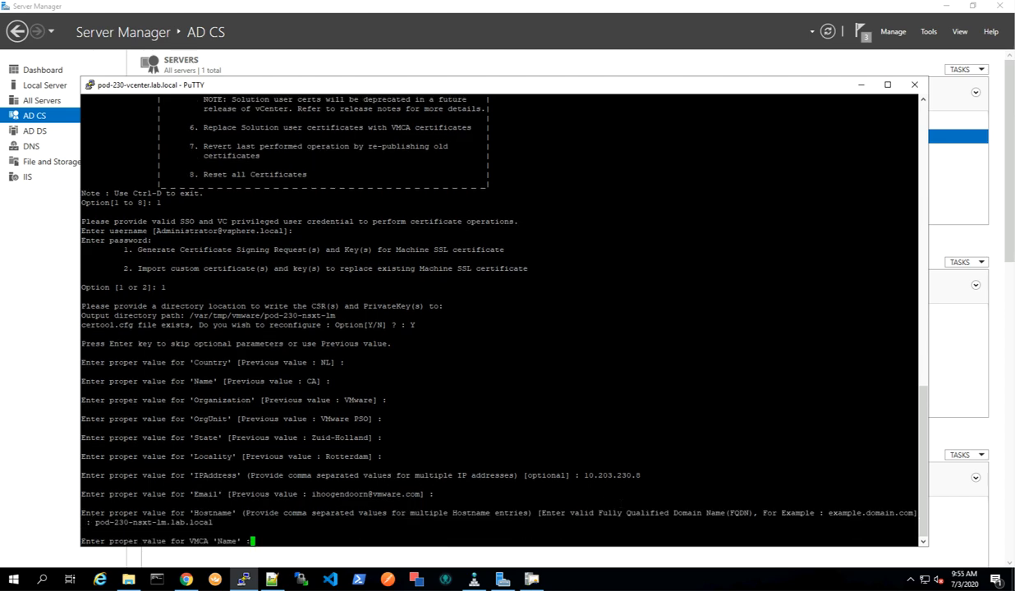
right_click(301, 540)
key(Return)
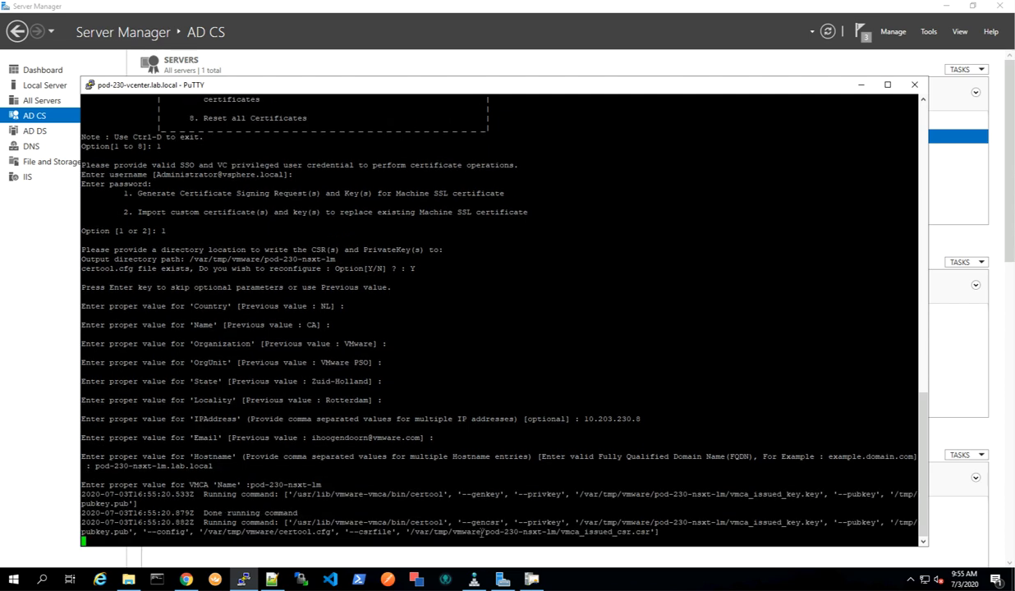
Exit certificate-manager and relaunch it from the command history.
text(2)
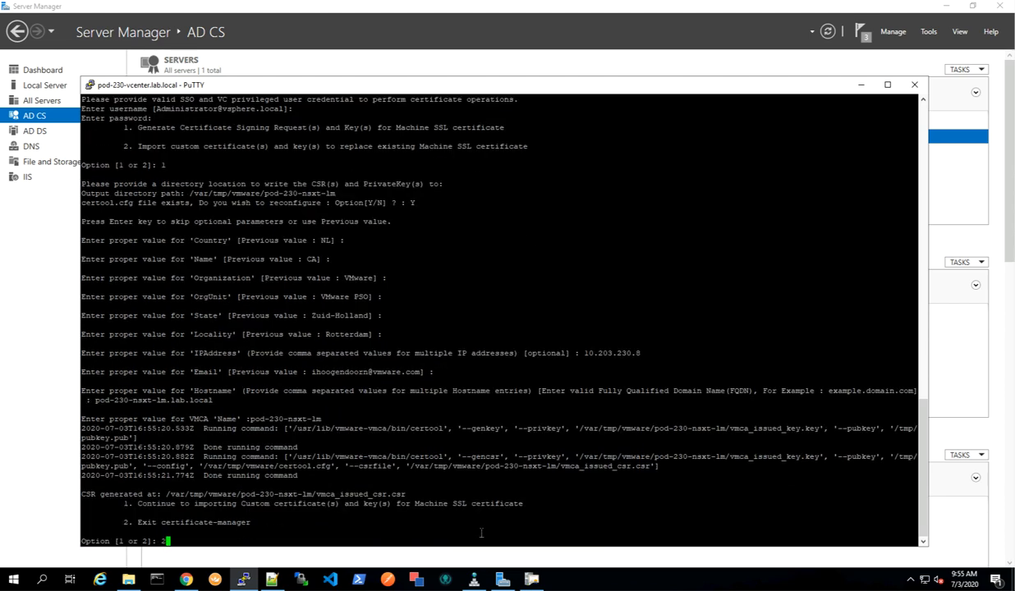
key(Return)
key(Up)
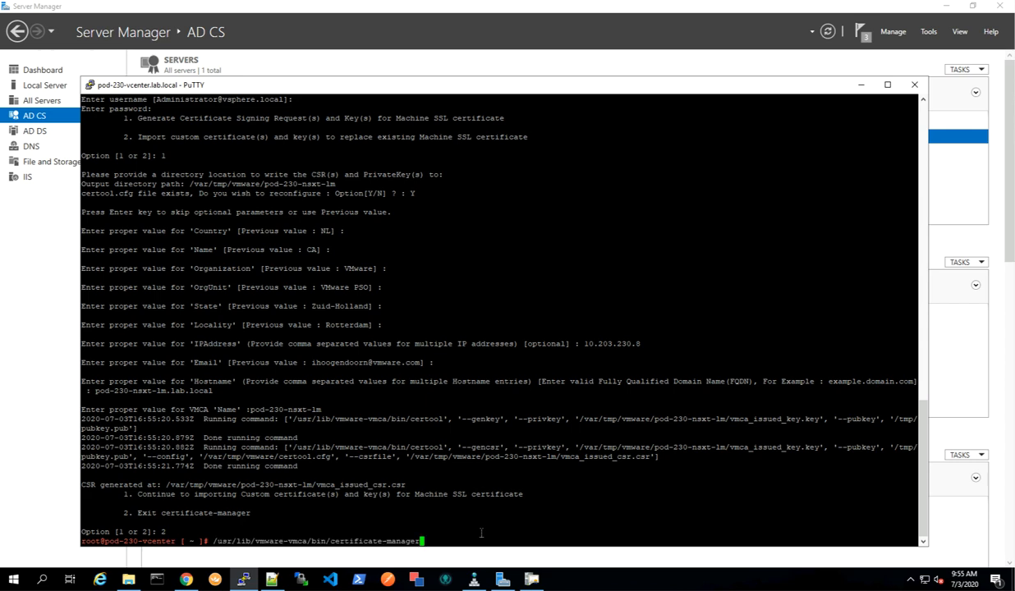
key(Return)
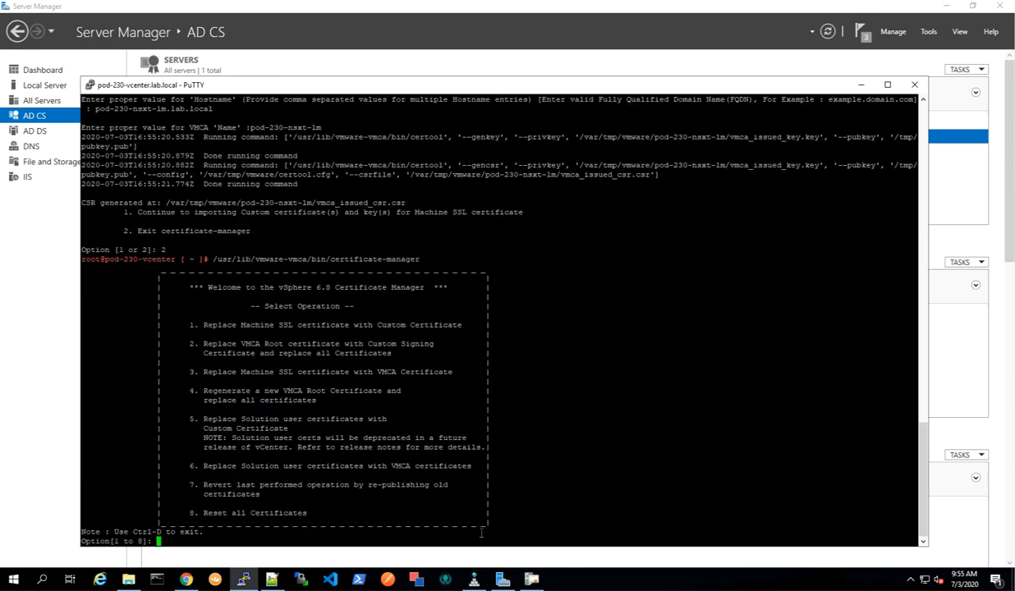
Choose option 1, authenticate as administrator with its password, and generate a CSR into /var/tmp/vmware/pod-230-nsxt-lm2, reconfiguring certool.cfg.
text(1)
key(Return)
key(Return)
key(Return)
text(1)
key(Return)
text(/var/tmp/vmware/pod-230-nsxt-lm2)
key(Return)
text(Y)
Keep the previous subject values, set the IP address, Hostname pod-230-nsxt-lm2.lab.local and VMCA Name pod-230-nsxt-lm2.
key(Return)
key(Return)
key(Return)
key(Return)
key(Return)
key(Return)
key(Return)
text(10.203.240.5)
key(Return)
key(Return)
text(pod-230-nsxt-lm2.lab.local)
key(Return)
text(pod-230-nsxt-lm2)
Exit certificate-manager and rerun it to generate a CSR into /var/tmp/vmware/pod-230-nsxt-lm3 with previous subject values.
key(Return)
text(2)
Set the IPAddress to 10.203.230.10, Hostname to pod-230-nsxt-lm3.lab.local and VMCA Name to pod-230-nsxt-lm3.
key(Return)
key(Up)
key(Return)
Exit certificate-manager and relaunch it from the command history.
key(Return)
key(Return)
key(Return)
key(Return)
key(Return)
key(Return)
text(10.203.230.10)
key(Return)
key(Return)
text(pod-230-nsxt-lm3.lab.local)
key(Return)
text(pod-230-nsxt-lm3)
key(Return)
key(2)
key(Return)
key(Up)
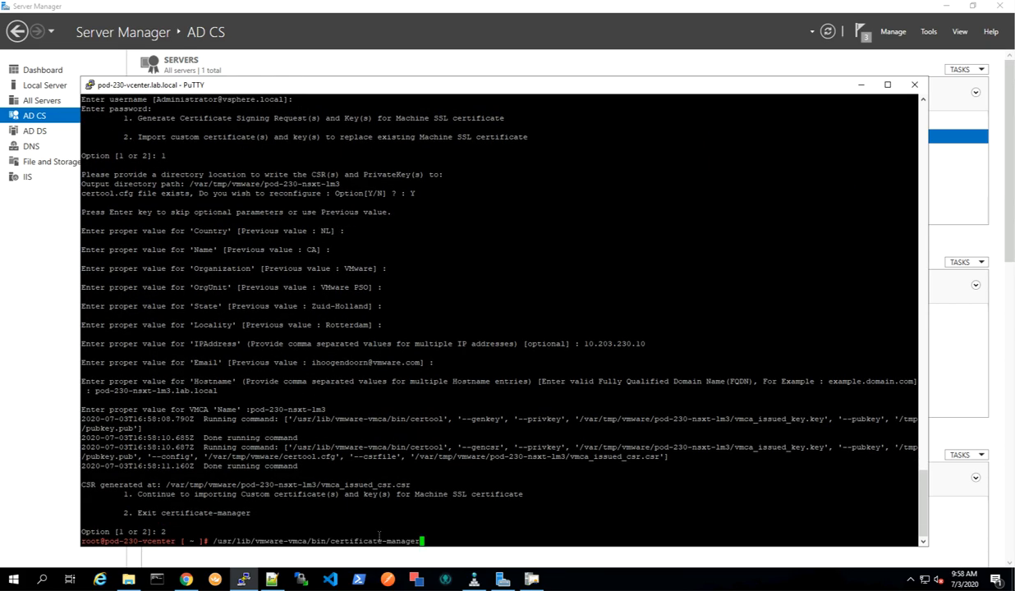
key(Return)
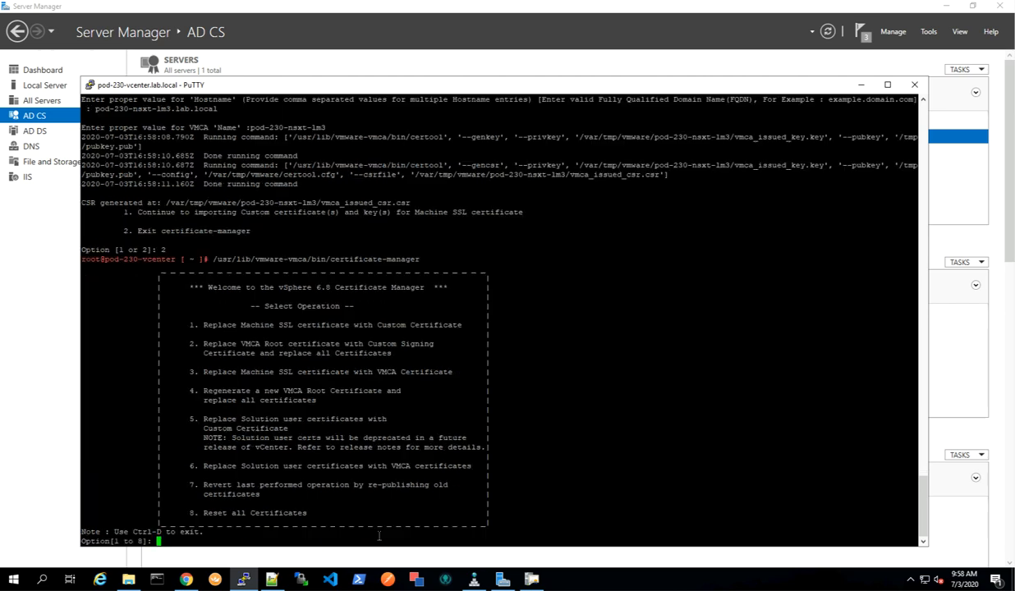
Choose option 1, authenticate as administrator, and generate a CSR into /var/tmp/vmware/pod-230-nsxt-lm-vip, agreeing to reconfigure certool.cfg.
key(Return)
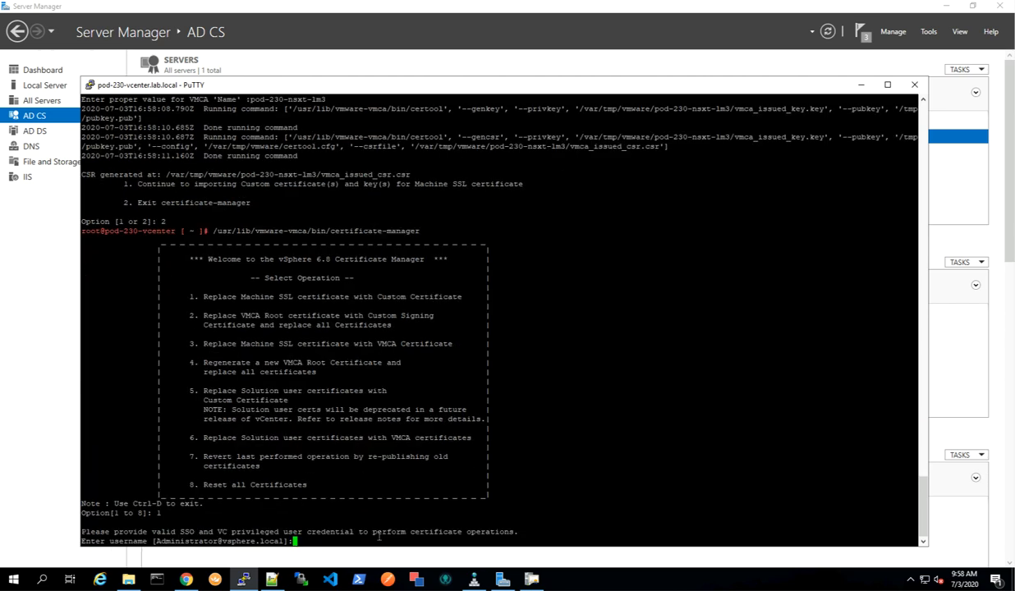
key(Return)
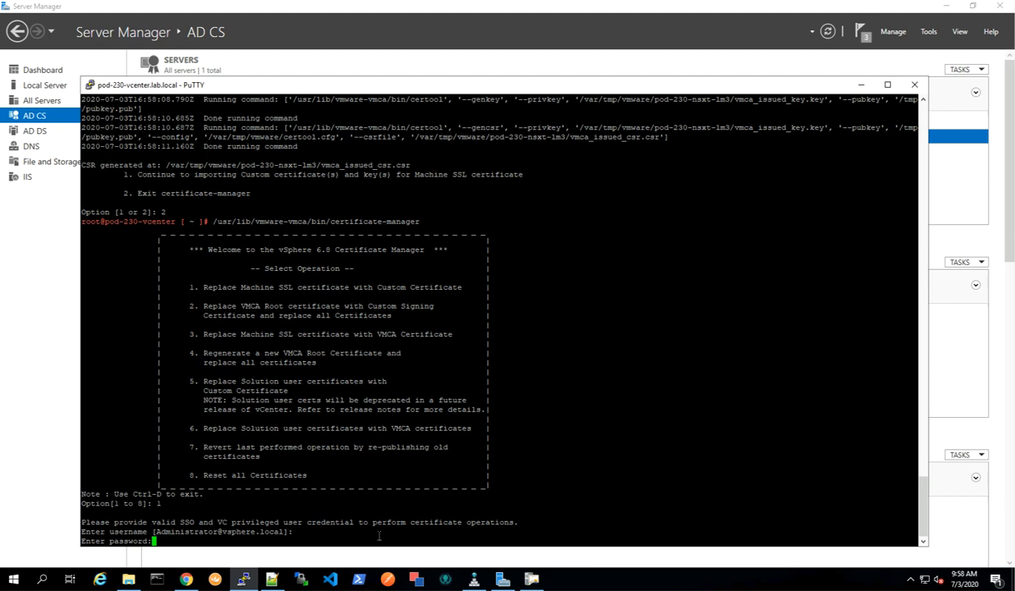
key(Return)
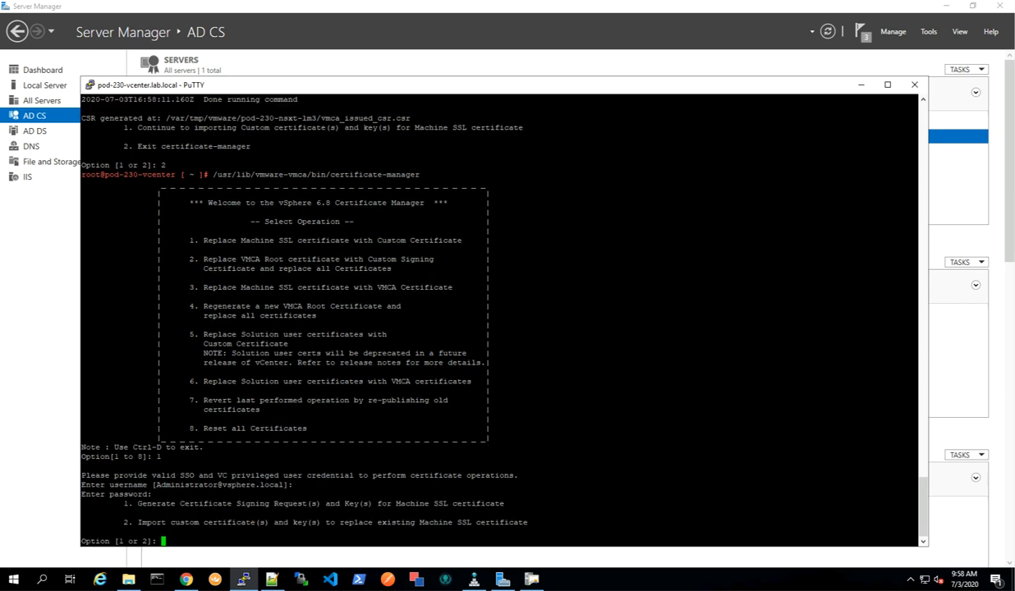
text(1)
key(Return)
right_click(481, 505)
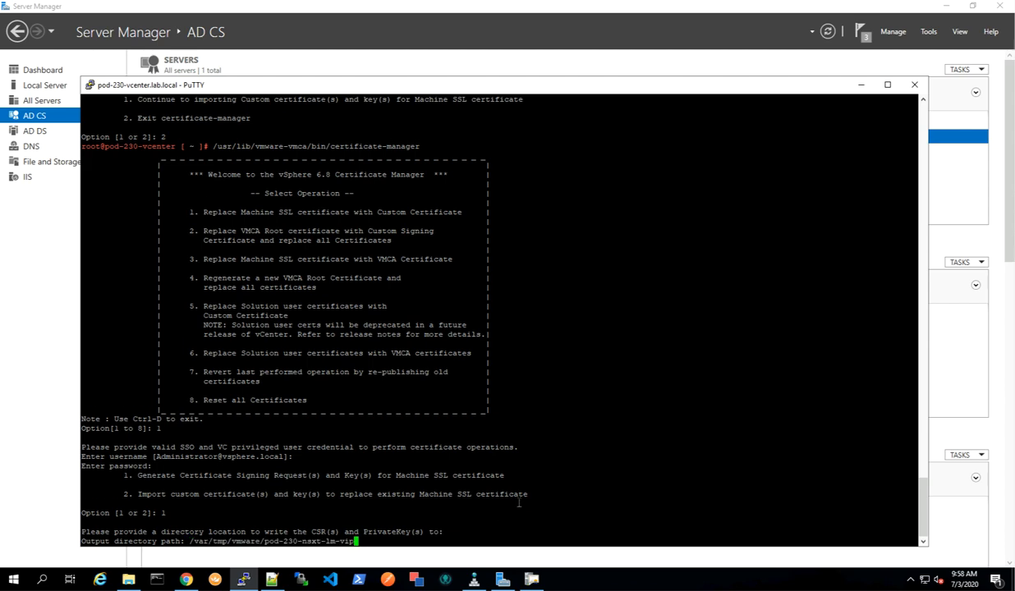
key(Return)
text(Y)
key(Return)
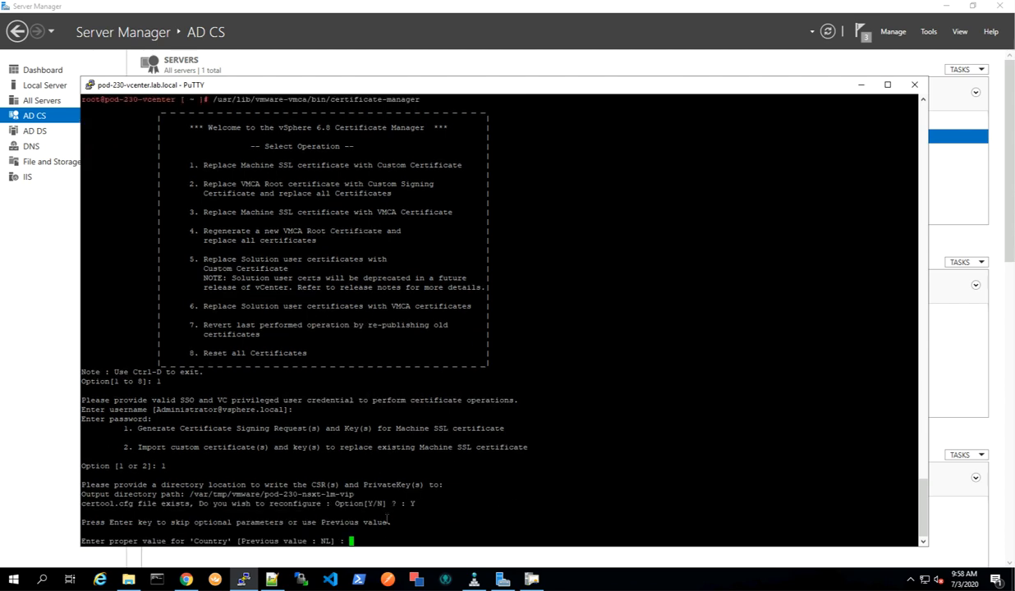
Keep the previous values for Country through Locality and set the IPAddress to 10.203.230.7.
key(Return)
key(Return)
key(Return)
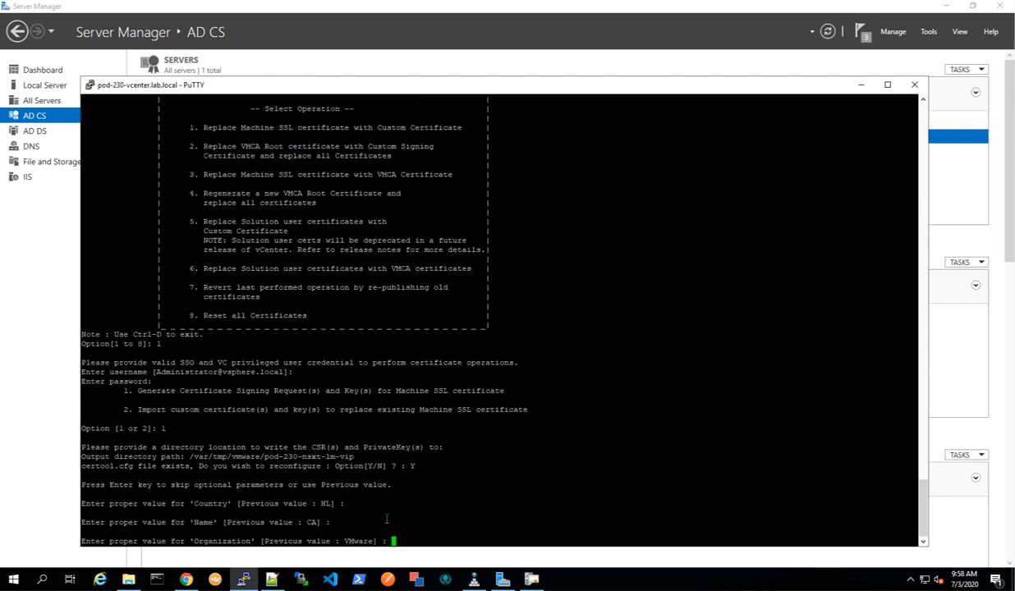
key(Return)
key(Return)
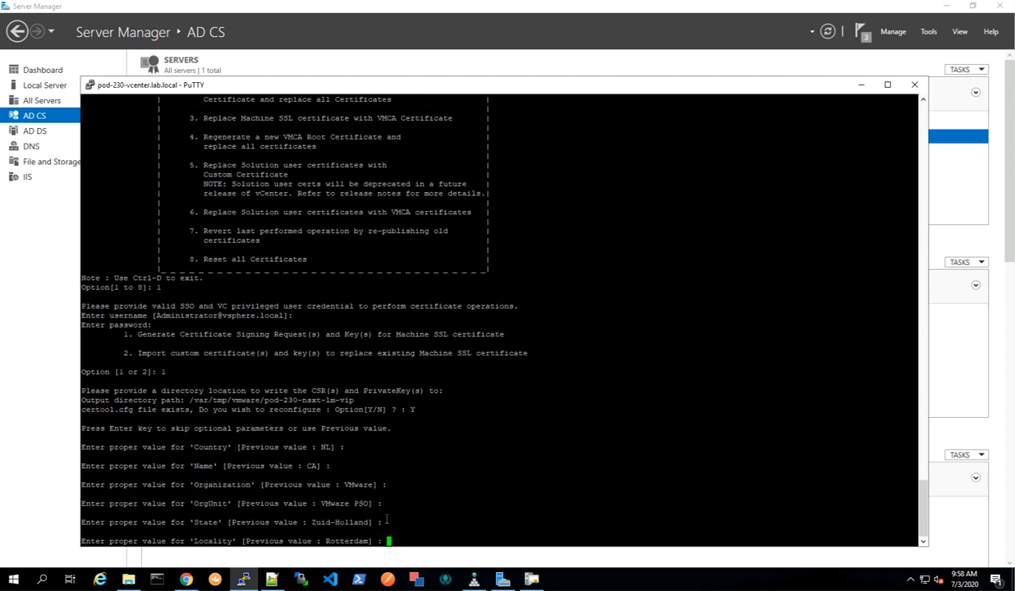
key(Return)
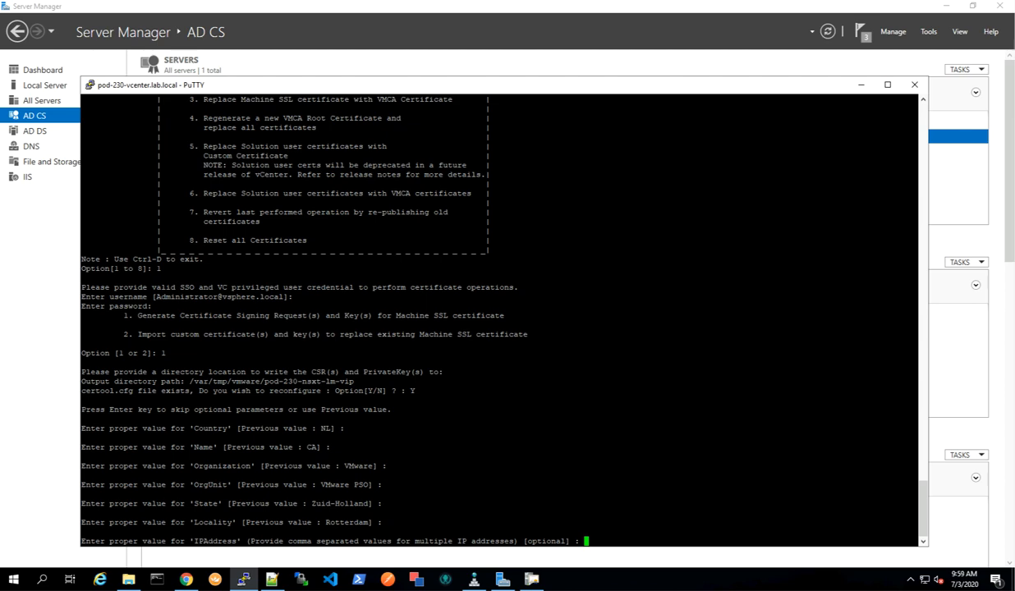
text(10.203.230.7)
key(Return)
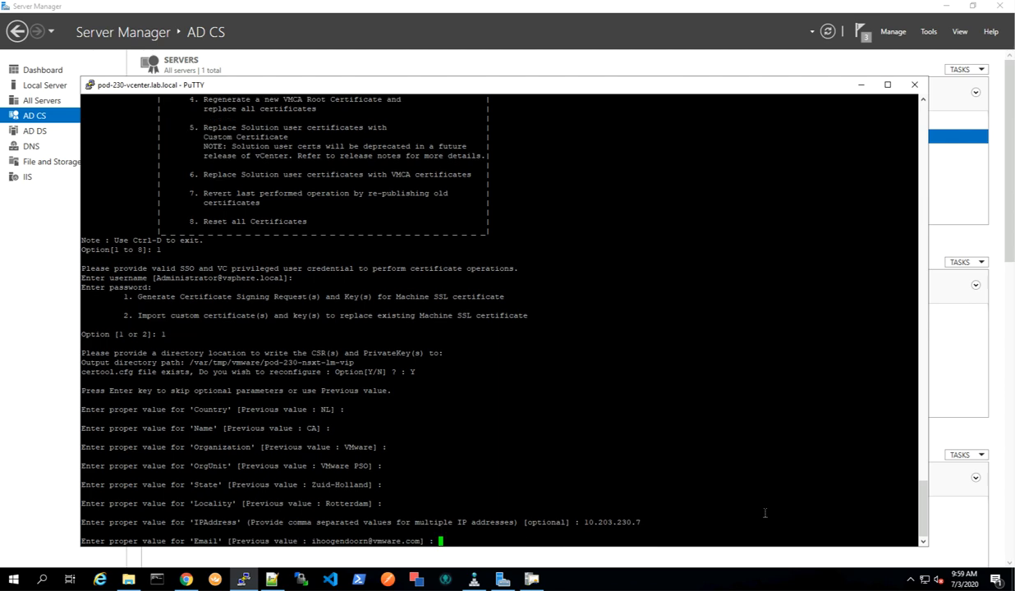
Set the Hostname to pod-230-nsxt-lm-vip.lab.local, pod-230-nsxt-lm.lab.local, pod-230-nsxt-lm2.lab.local, pod-230-nsxt-lm3.lab.local and VMCA Name pod-230-nsxt-lm-vip.
key(Return)
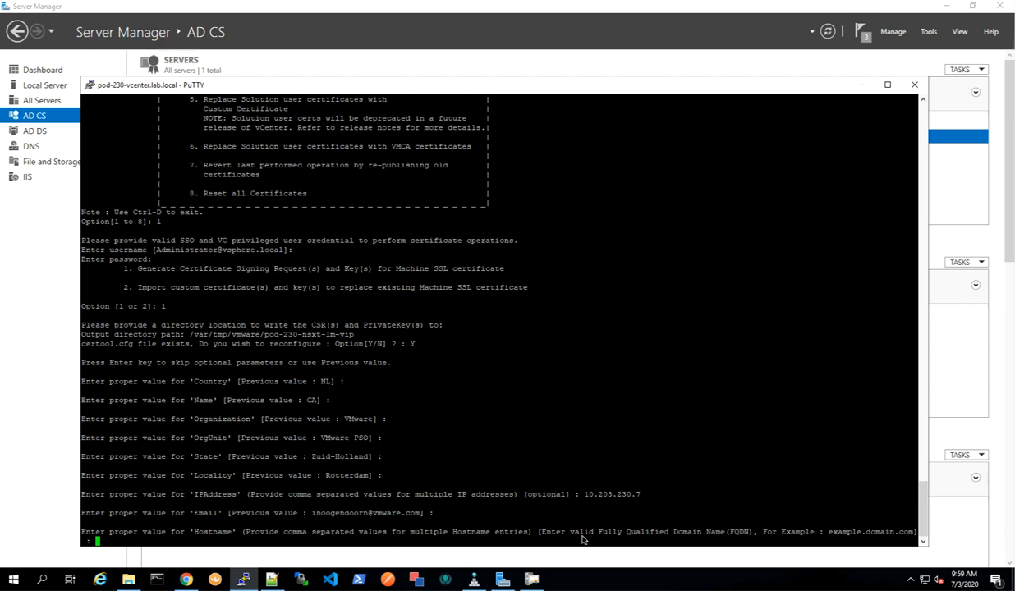
right_click(509, 544)
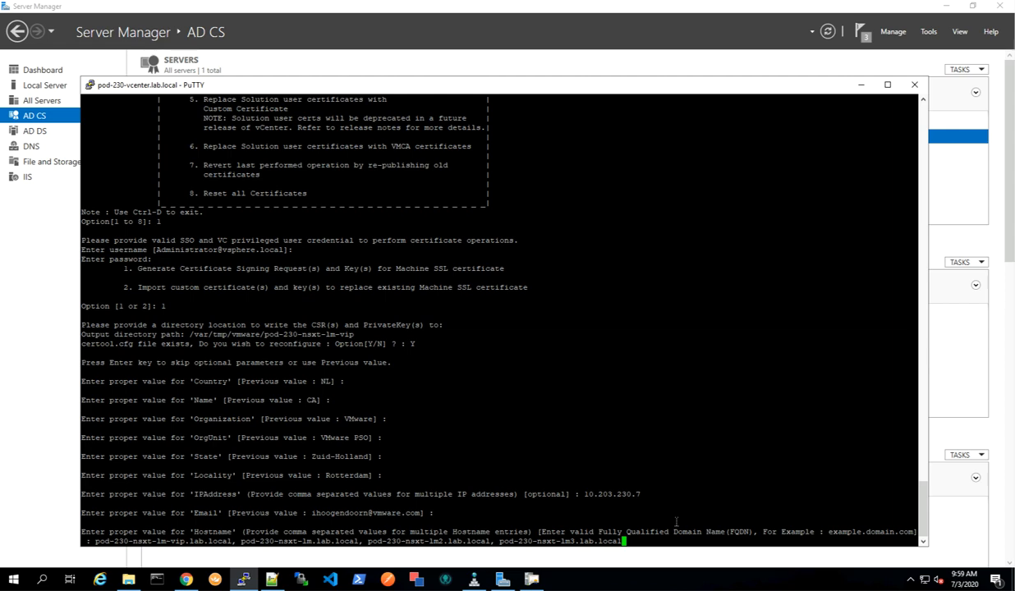
key(Return)
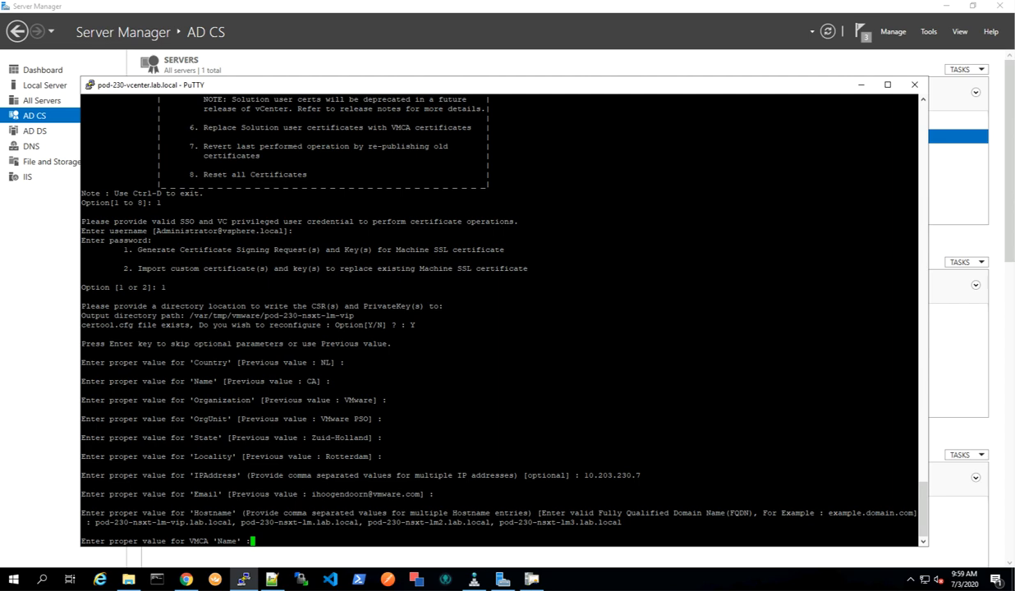
right_click(279, 540)
key(Return)
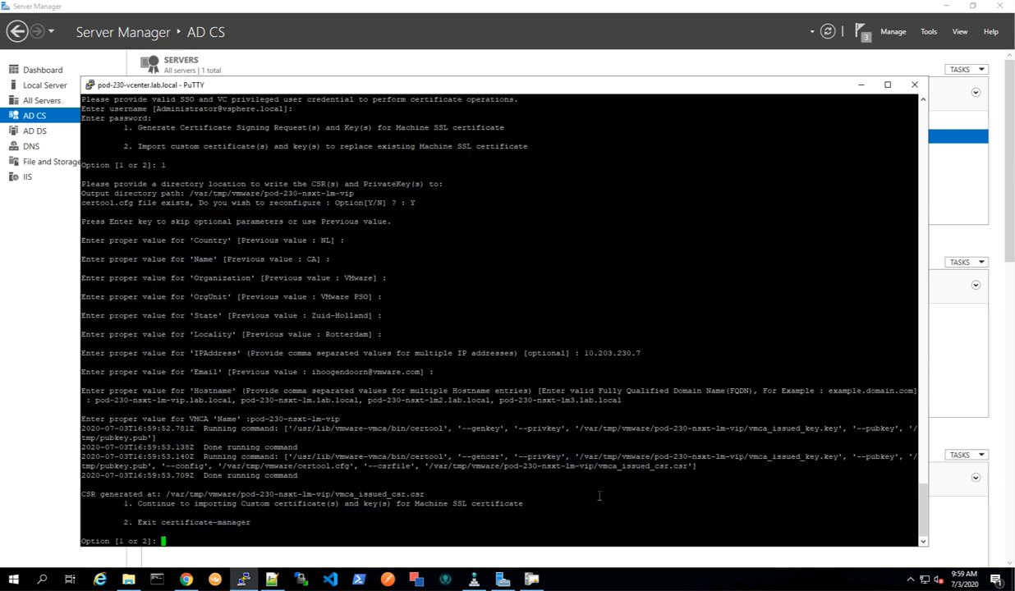
Exit certificate-manager, change to /var/tmp/vmware/ and list its contents in long format.
text(2)
key(Return)
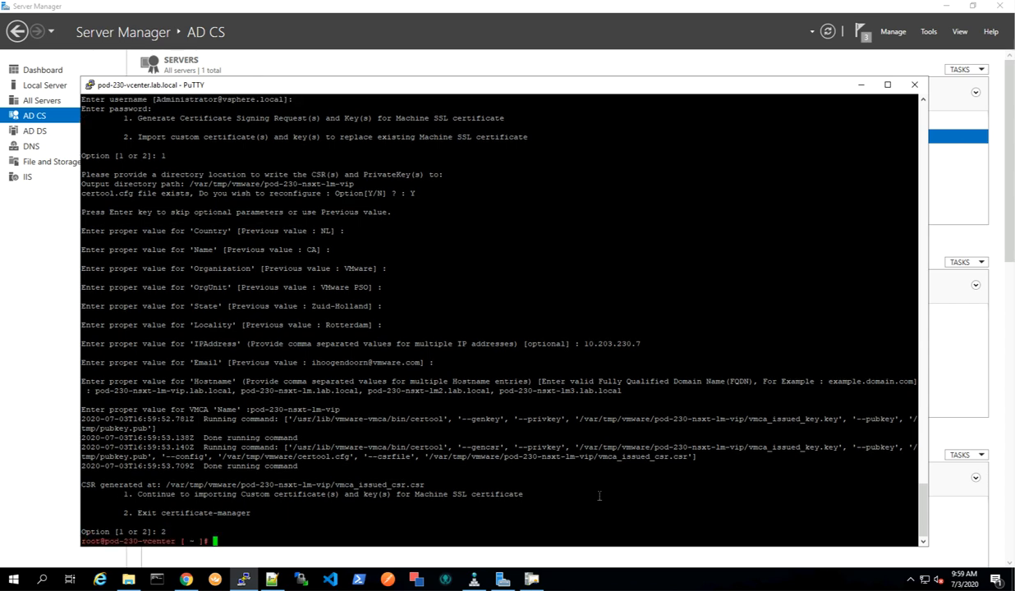
text(cd)
right_click(309, 535)
key(Return)
text(ls -l)
key(Return)
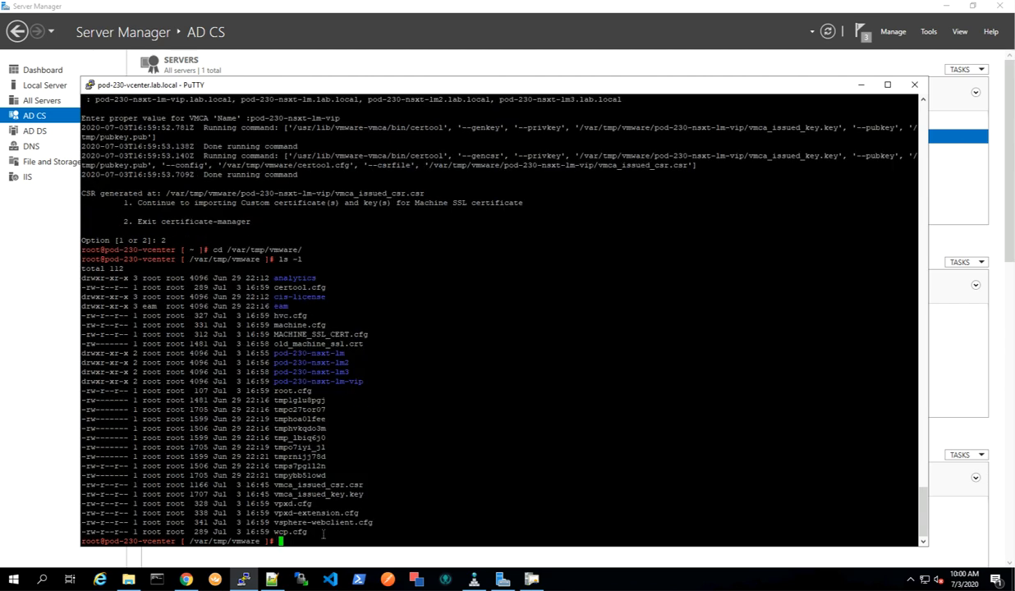
In WinSCP's login, enter host name pod-230-vcenter.lab.local, user name root and the root password.
drag(377, 384, 78, 345)
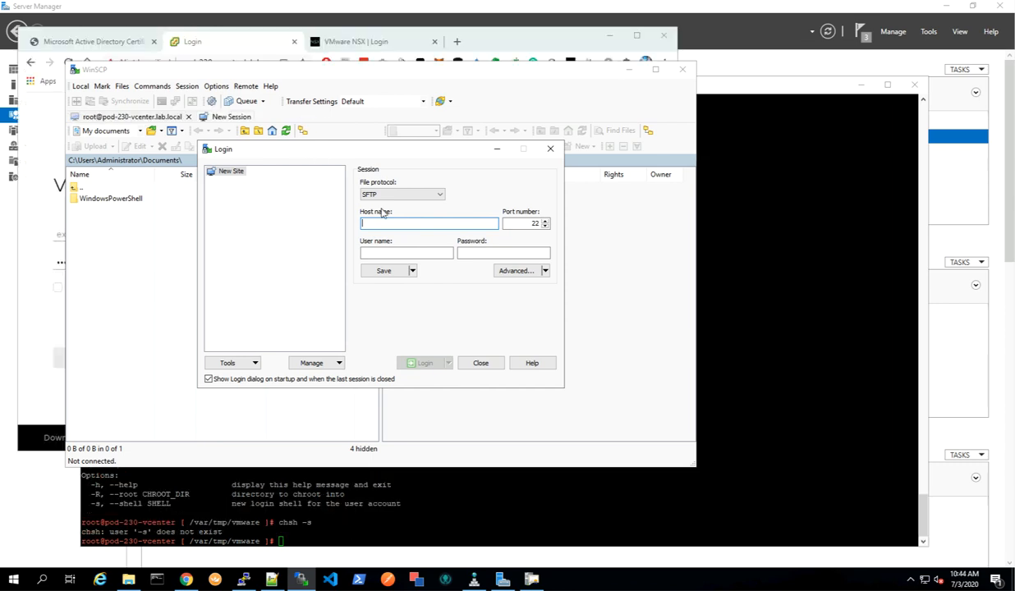
right_click(387, 223)
click(404, 269)
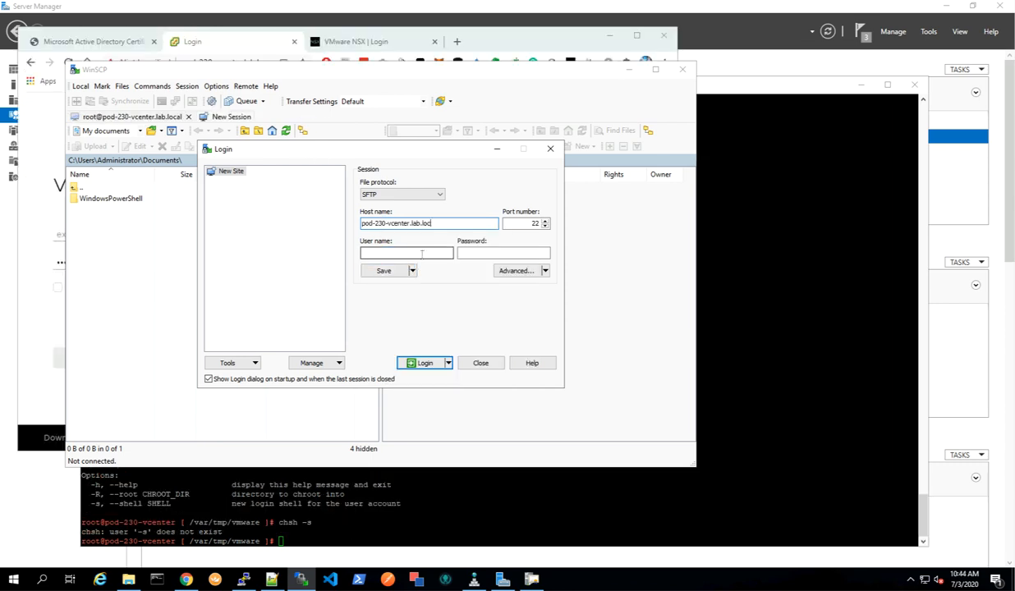
text(al)
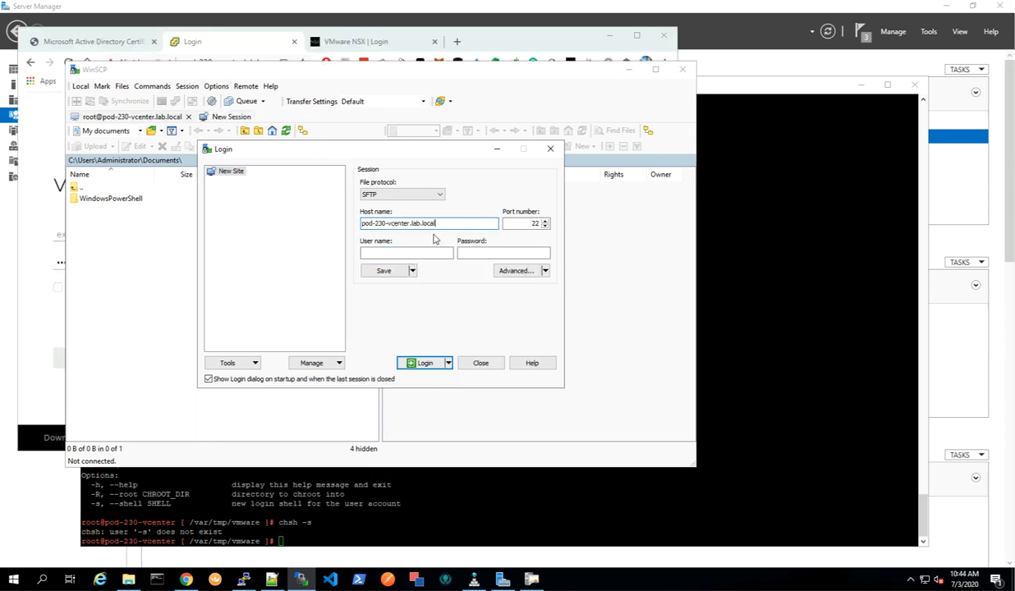
click(427, 251)
text(root)
click(481, 253)
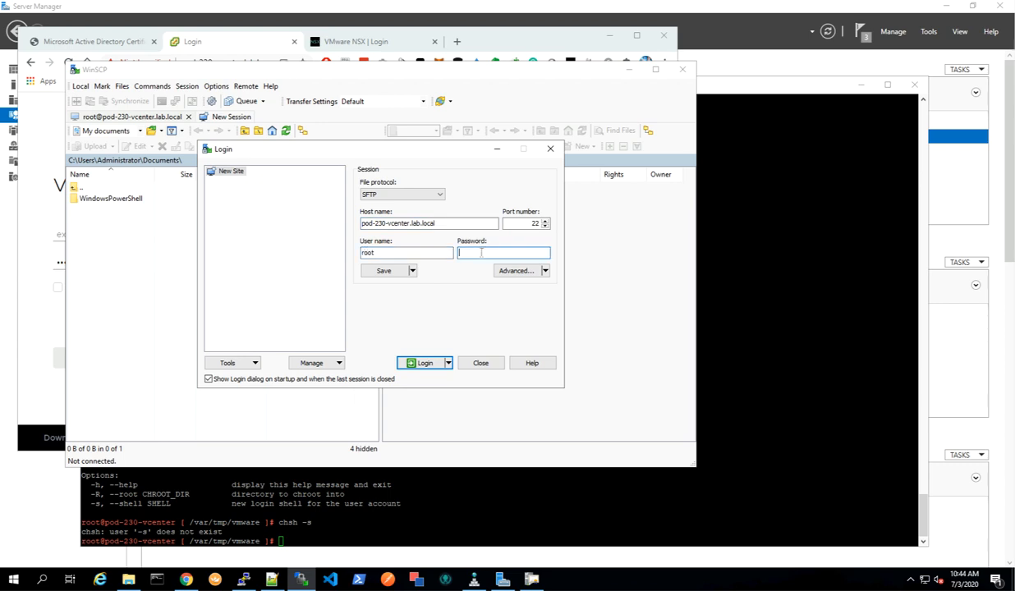
text(••••••••)
click(412, 271)
click(387, 282)
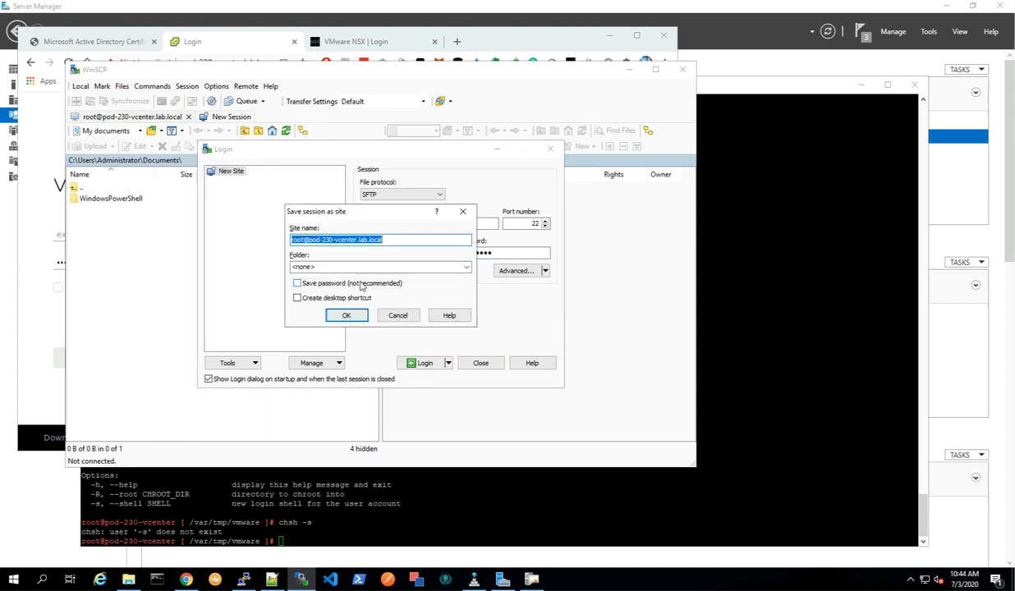
click(298, 284)
click(380, 242)
click(349, 315)
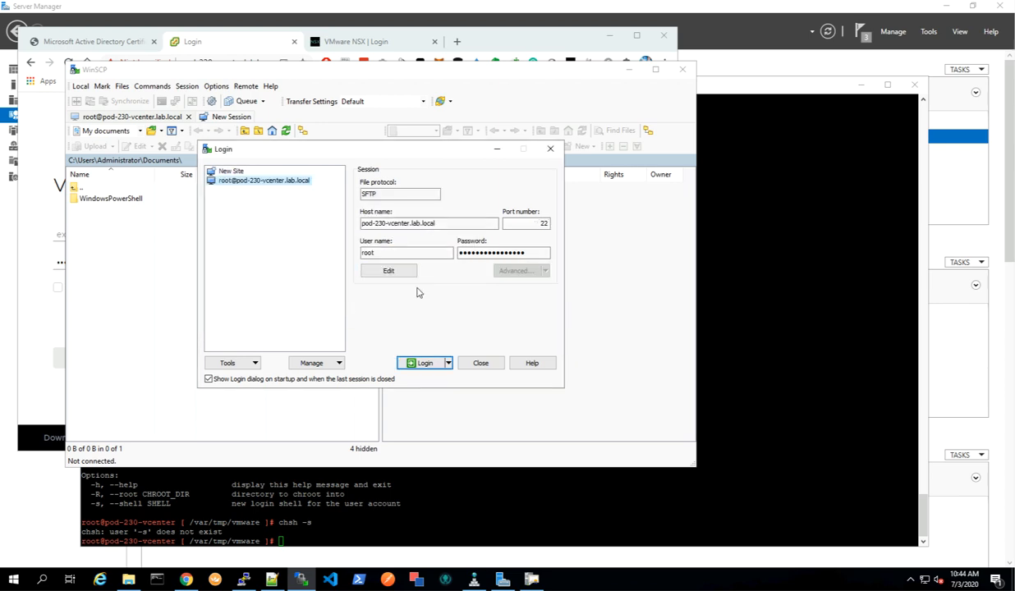
Edit the site's advanced SFTP settings, setting the SFTP server to shell /usr/libexec/sftp-server.
click(403, 273)
click(518, 271)
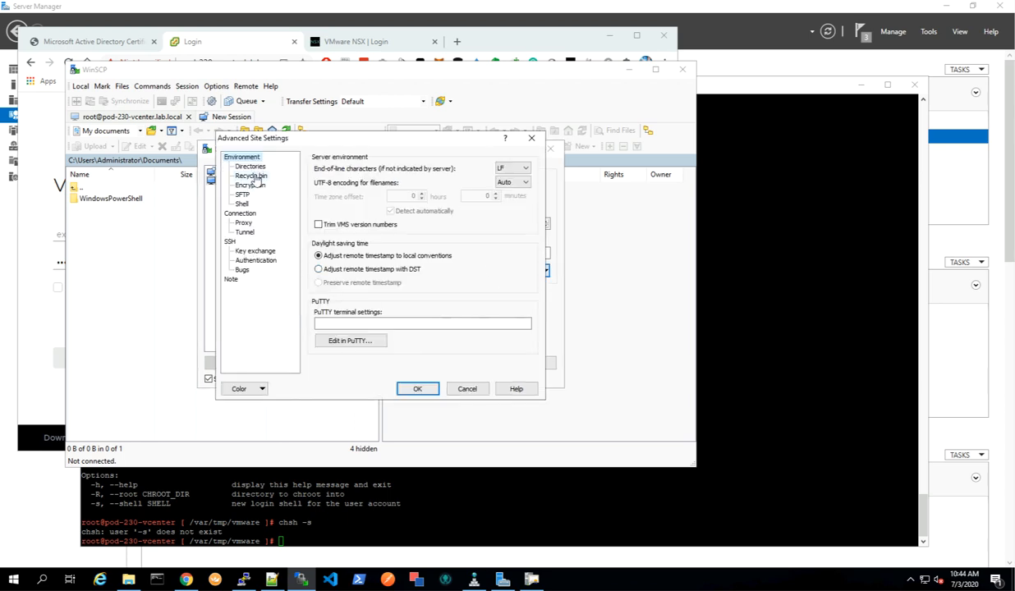
click(242, 194)
click(427, 167)
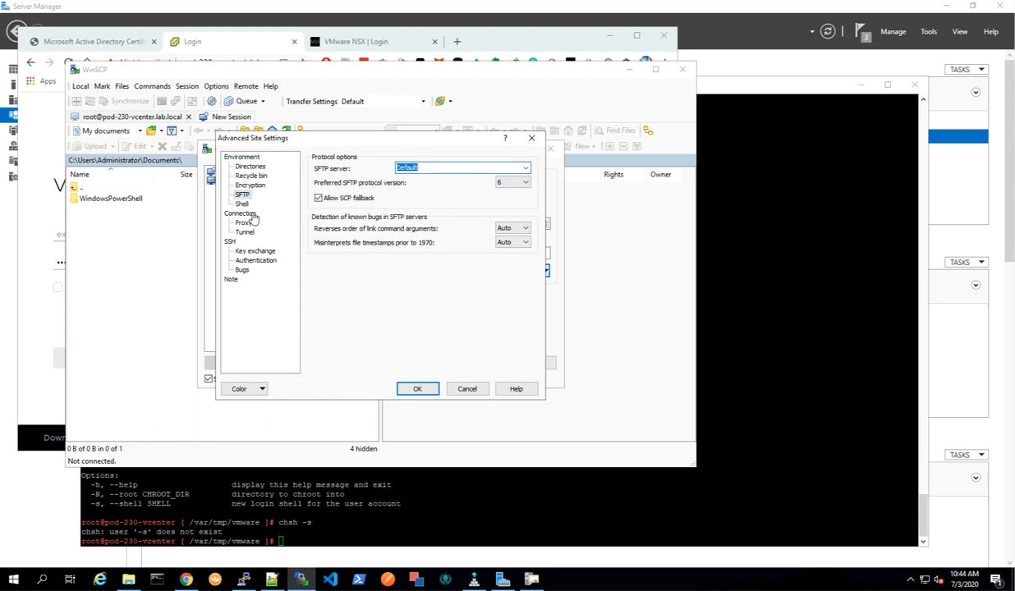
double_click(422, 167)
right_click(394, 169)
click(444, 220)
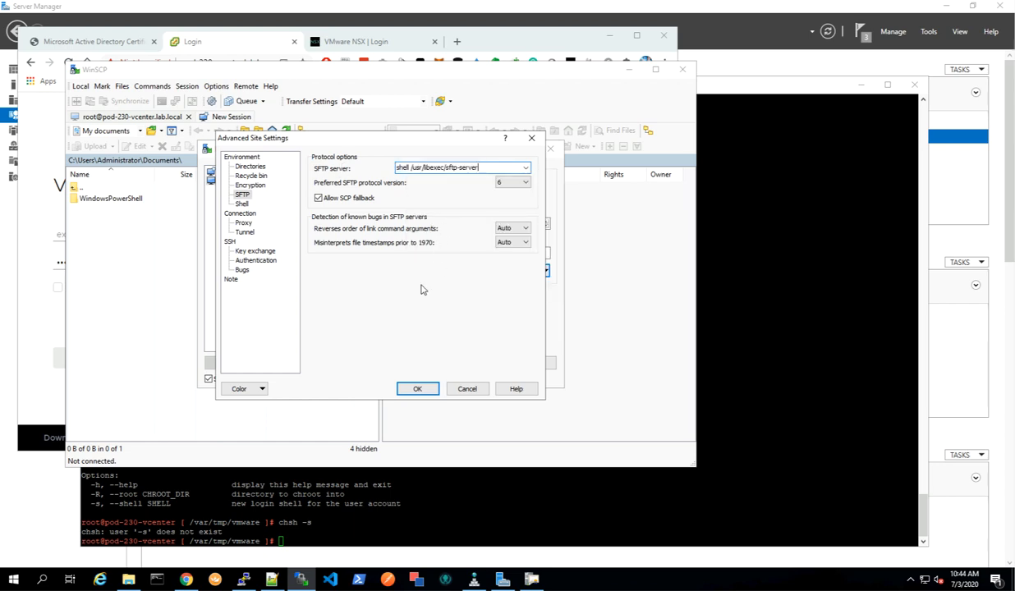
click(419, 390)
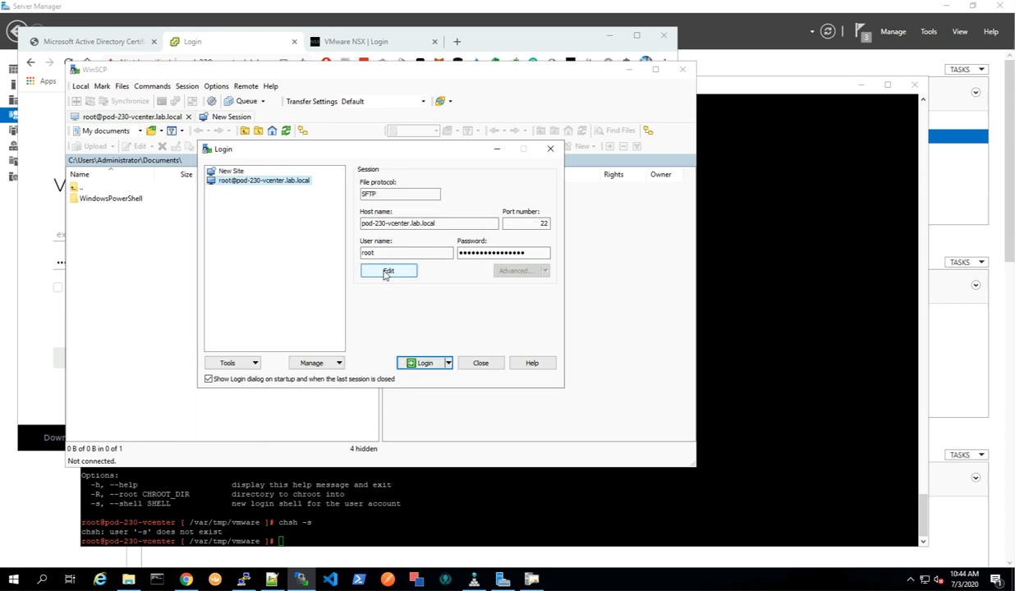
Log in to the saved vCenter site.
click(418, 362)
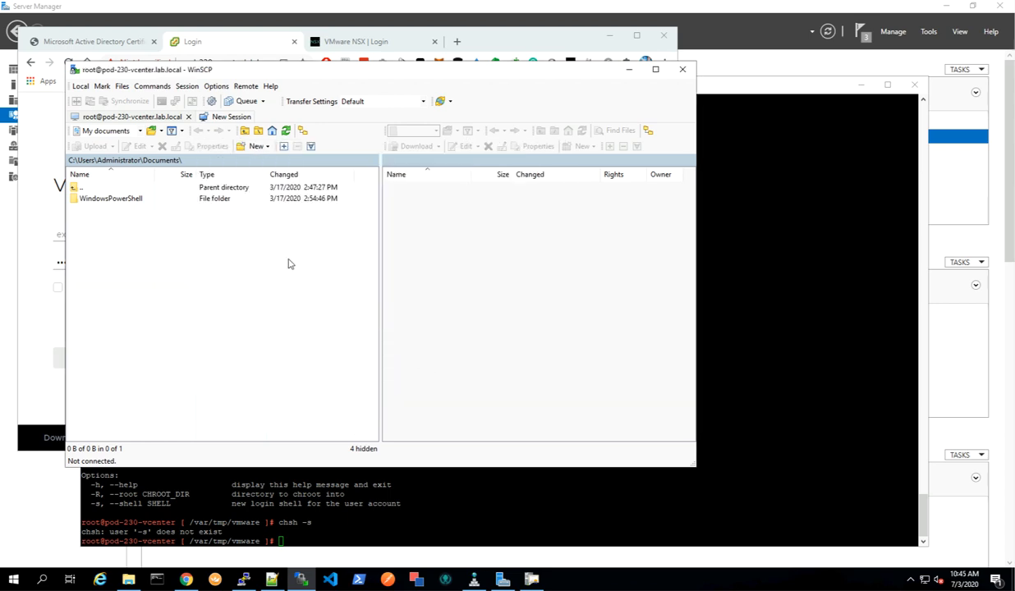
click(413, 340)
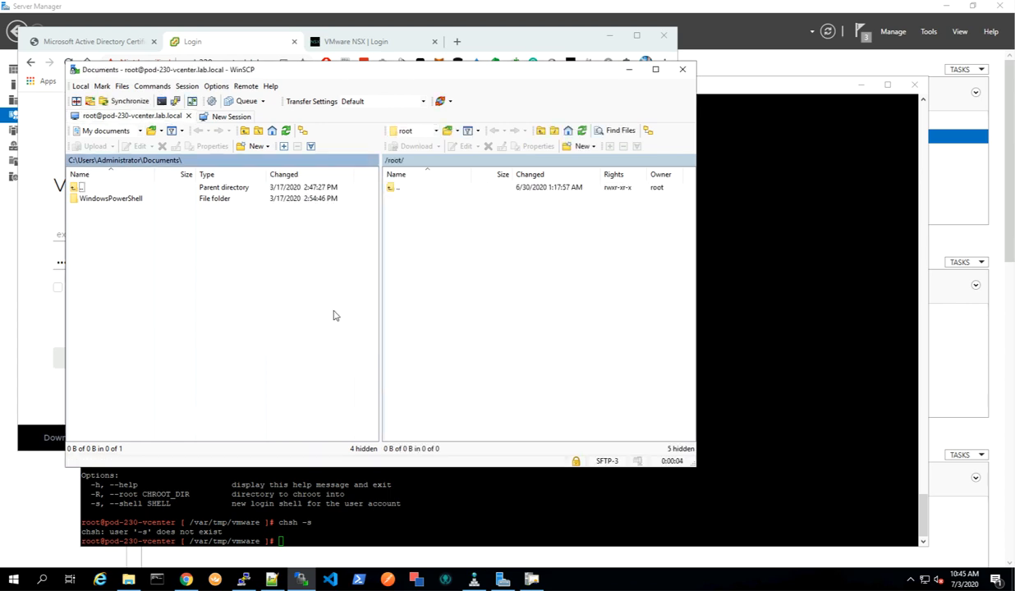
Navigate the remote vCenter panel to /var/tmp/vmware/.
double_click(391, 188)
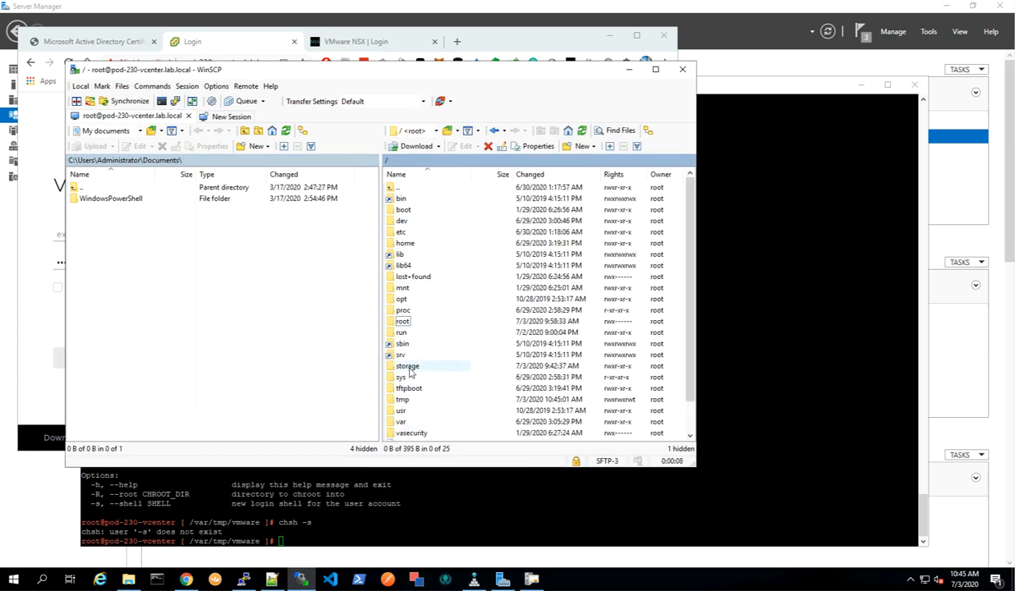
scroll(410, 355, down, 1)
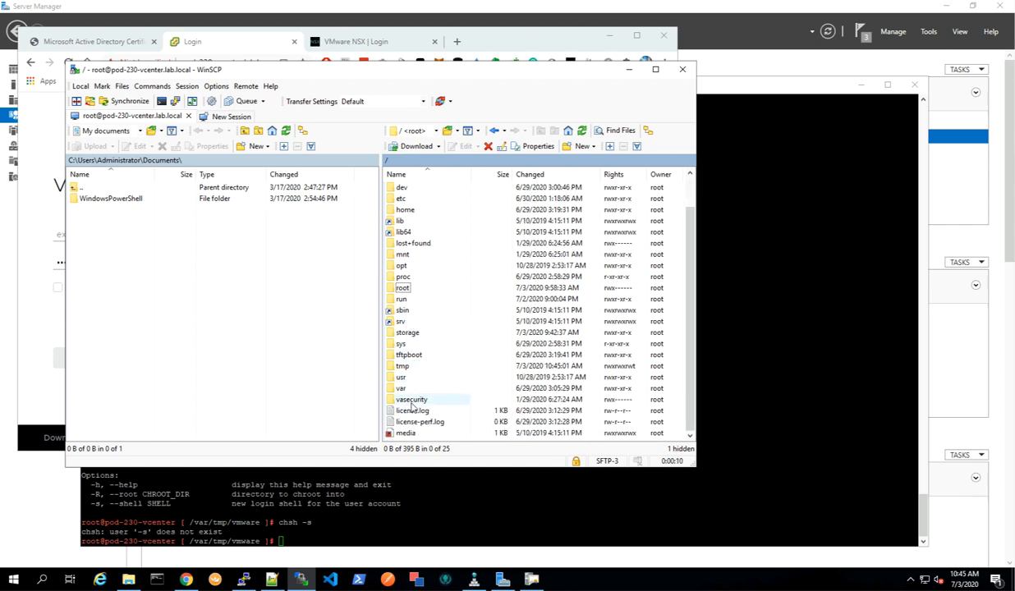
double_click(402, 388)
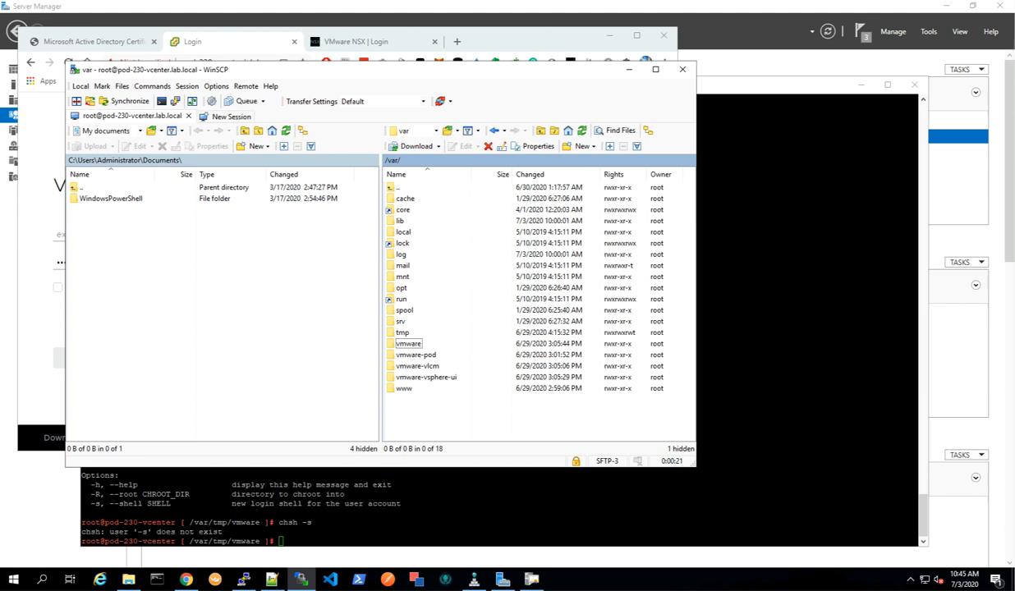
double_click(403, 332)
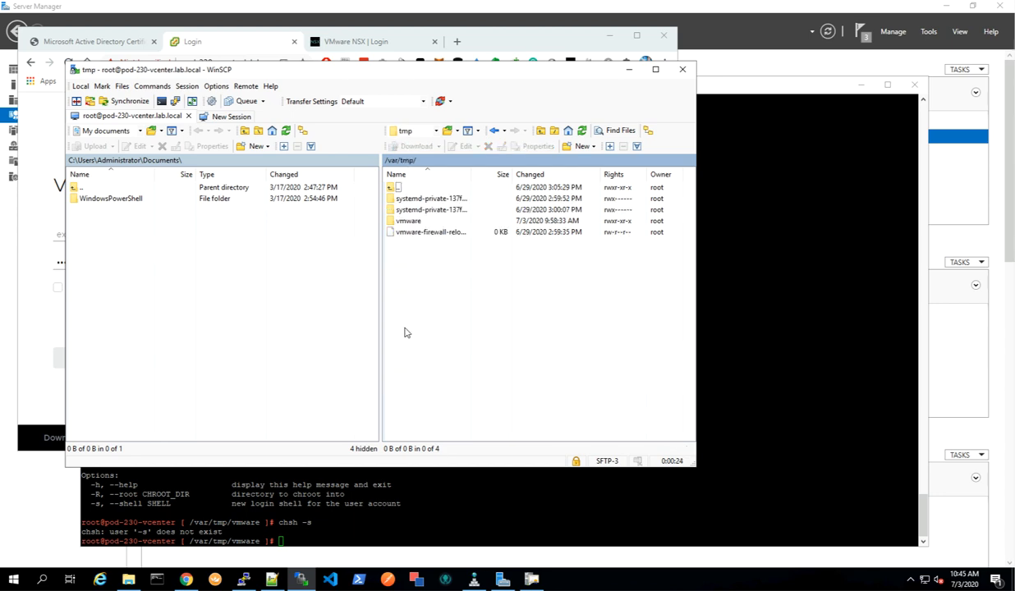
double_click(406, 220)
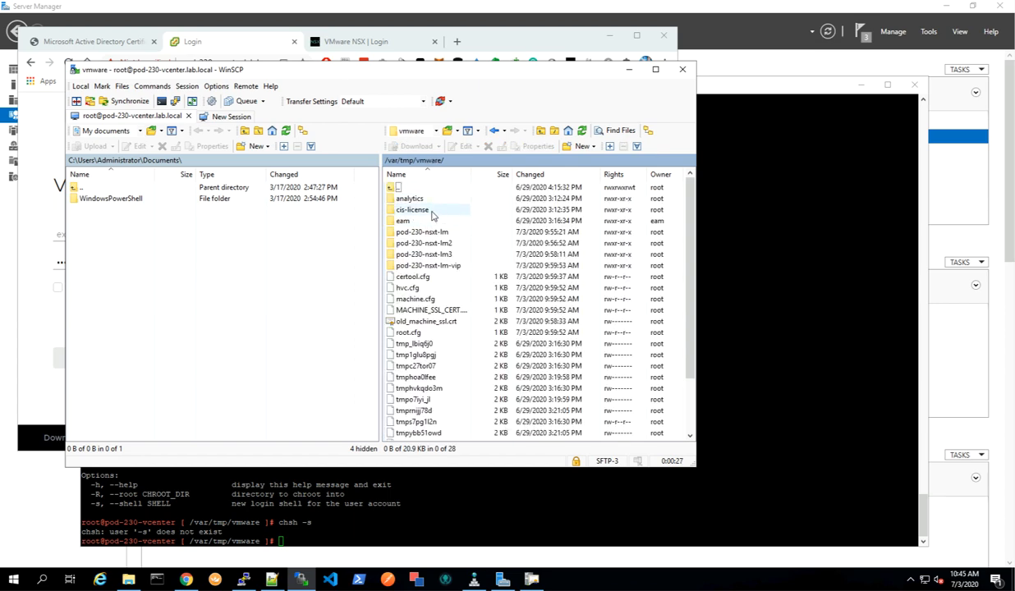
Switch the local panel to the Administrator's Desktop folder, C:\Users\Administrator\Desktop.
double_click(83, 189)
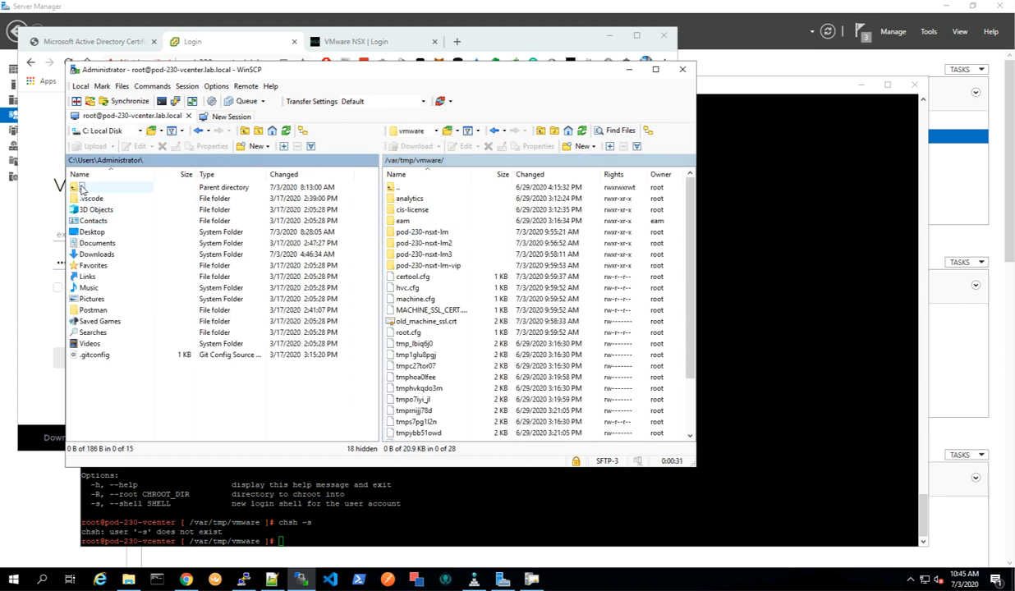
double_click(82, 189)
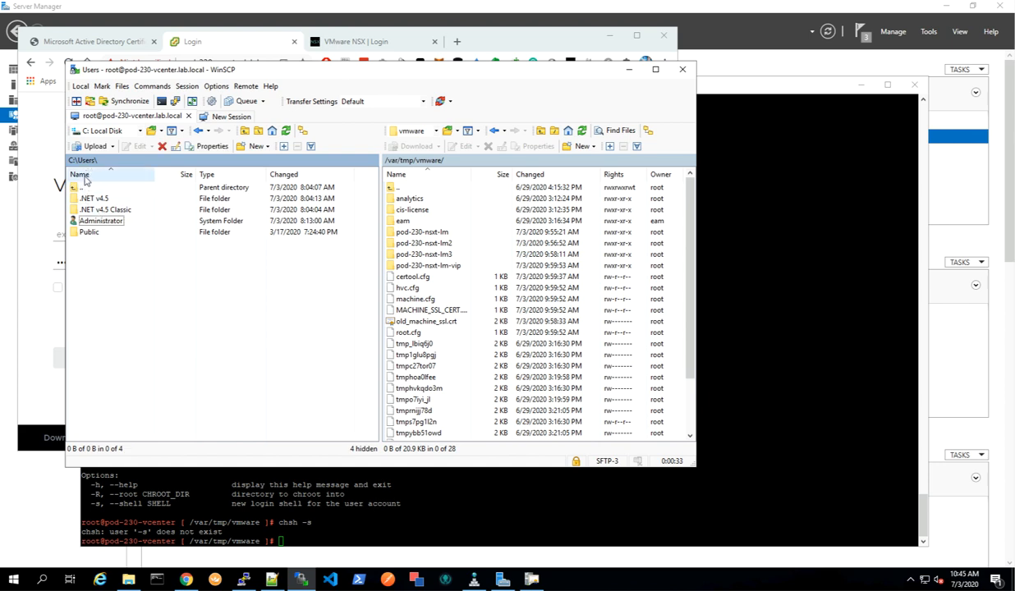
double_click(80, 163)
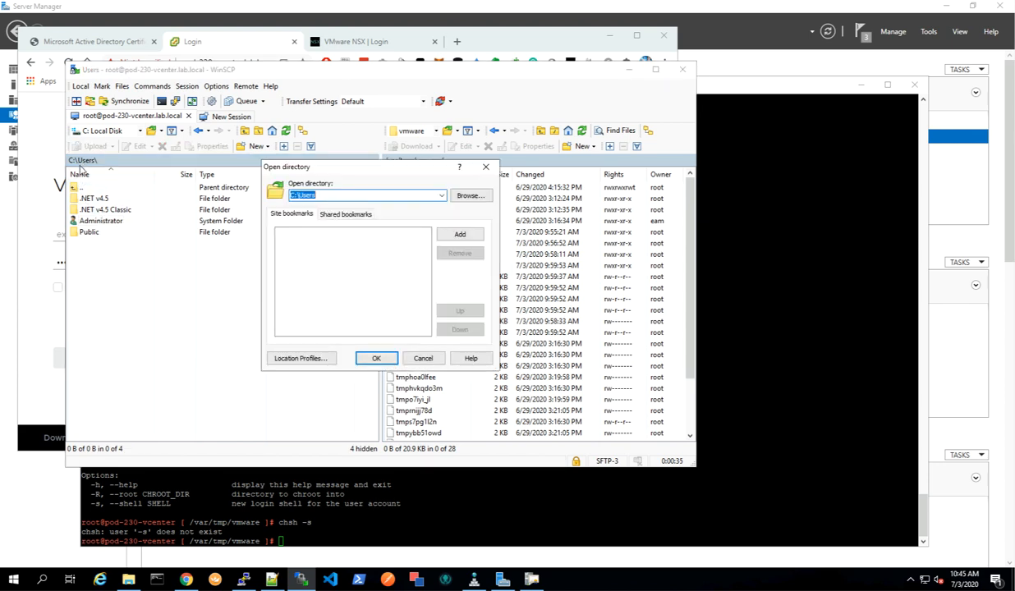
click(457, 194)
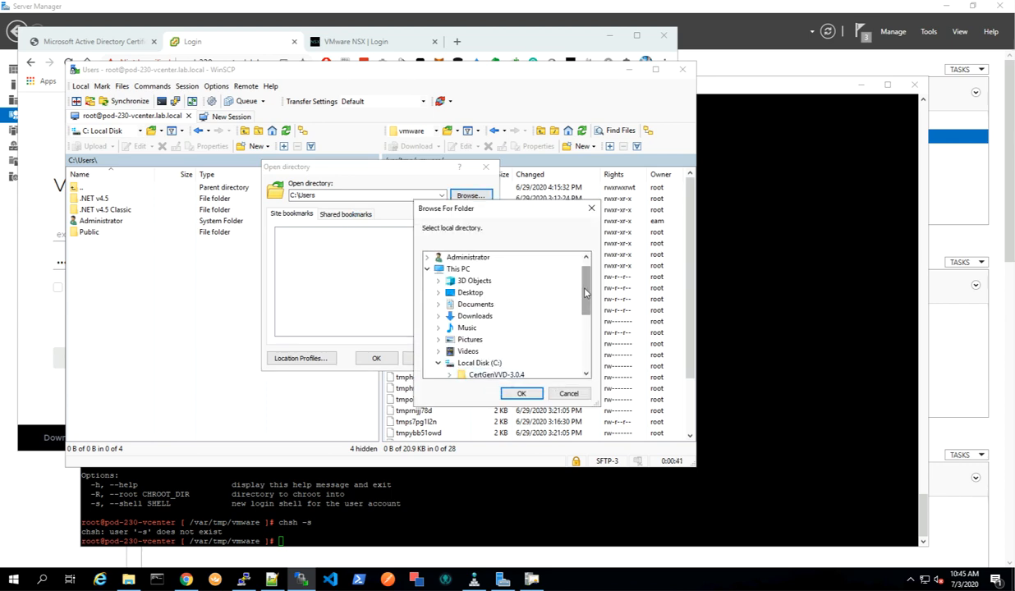
click(471, 293)
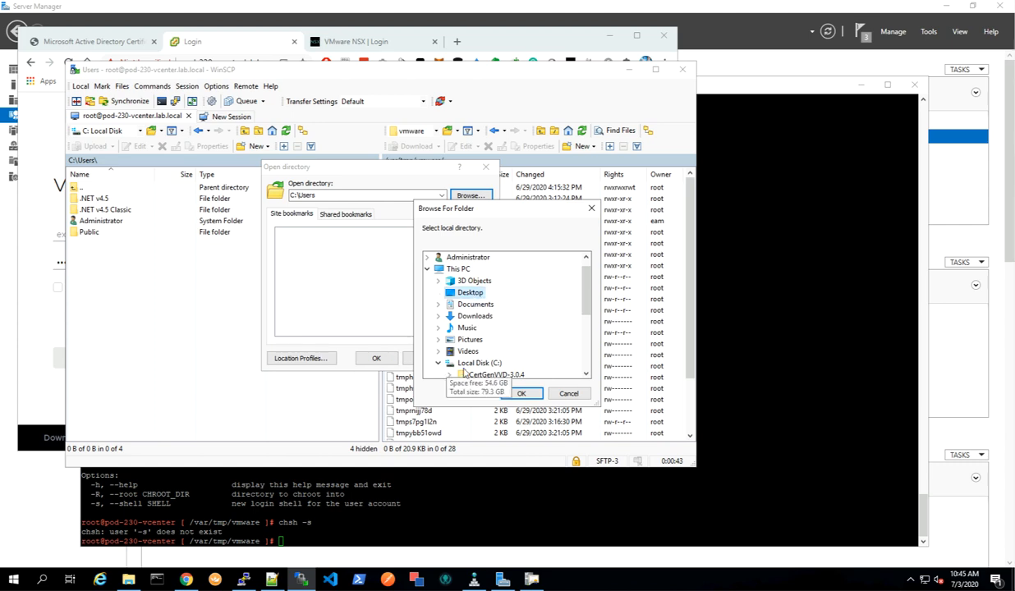
click(521, 394)
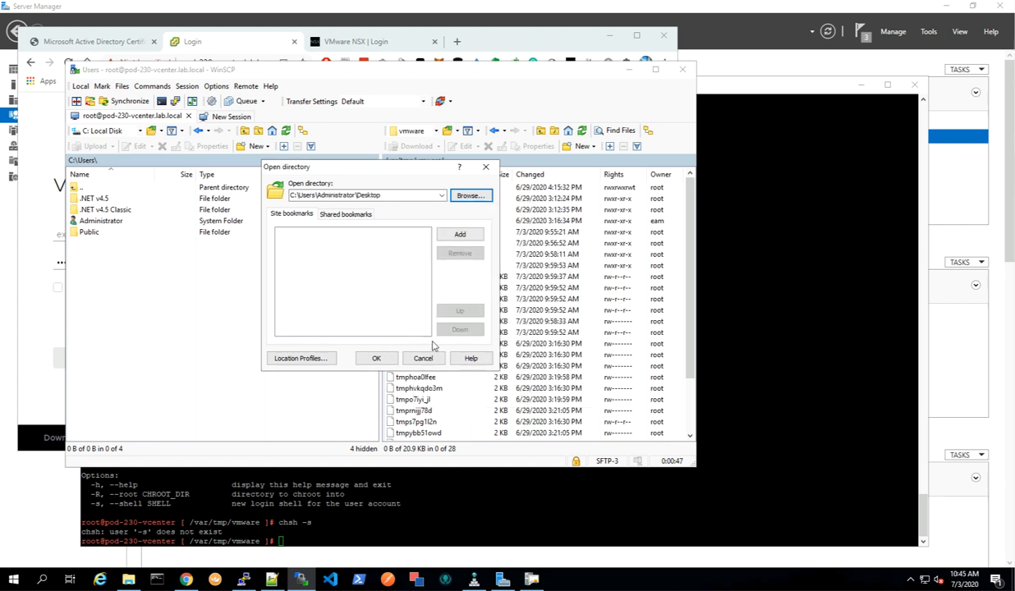
click(376, 358)
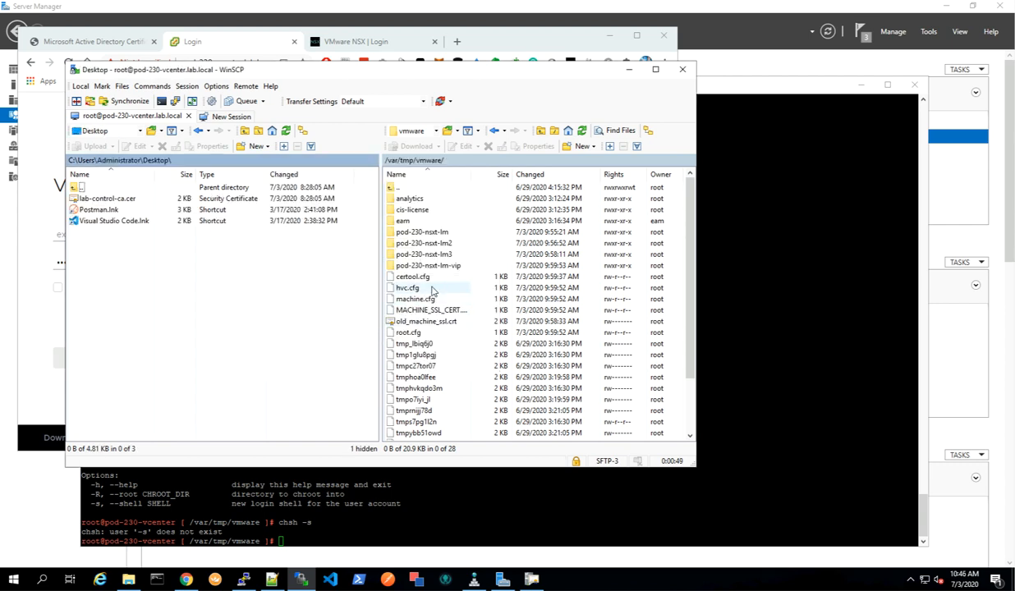
Create a new local folder named NSX-T CSRs on the Desktop.
right_click(136, 297)
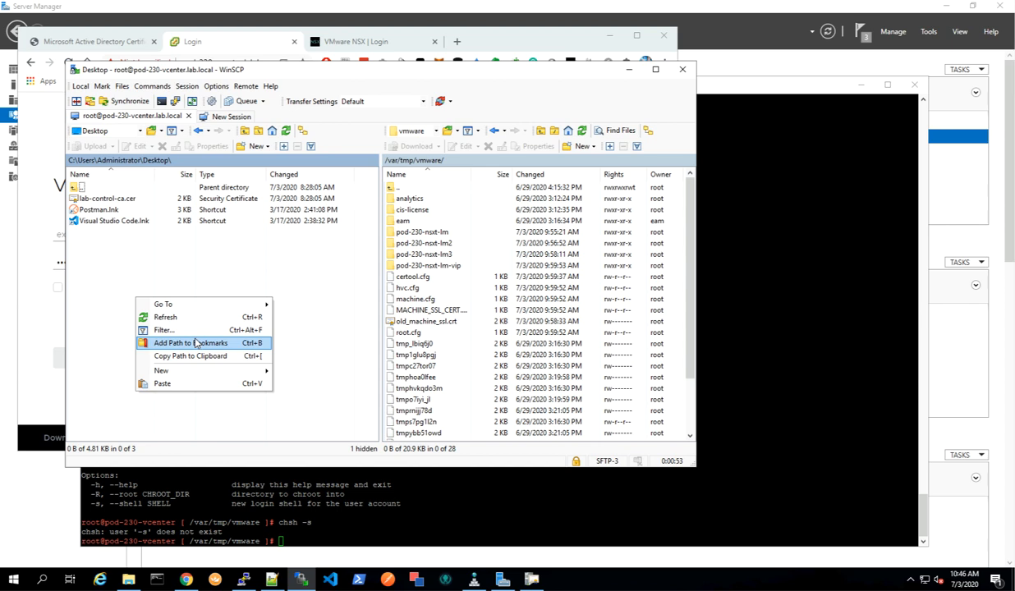
mouse_move(245, 368)
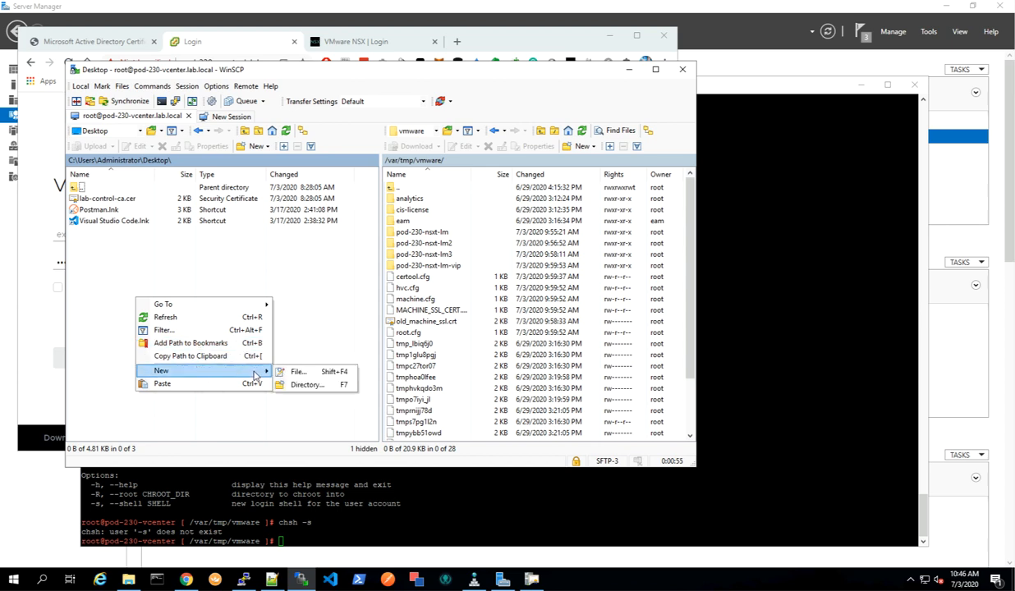
click(312, 382)
text(NSX-T CSRs)
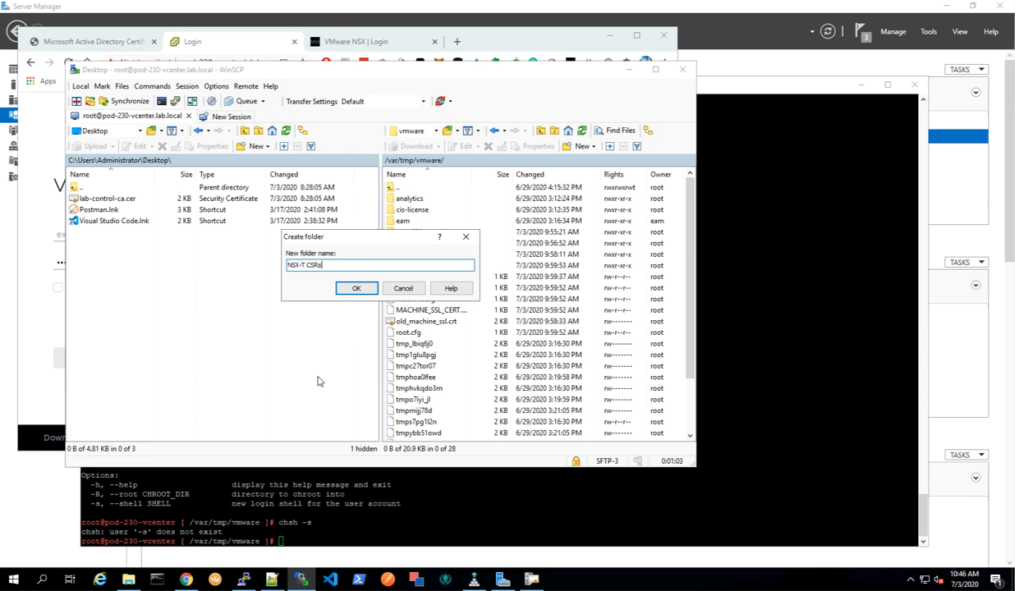
click(356, 288)
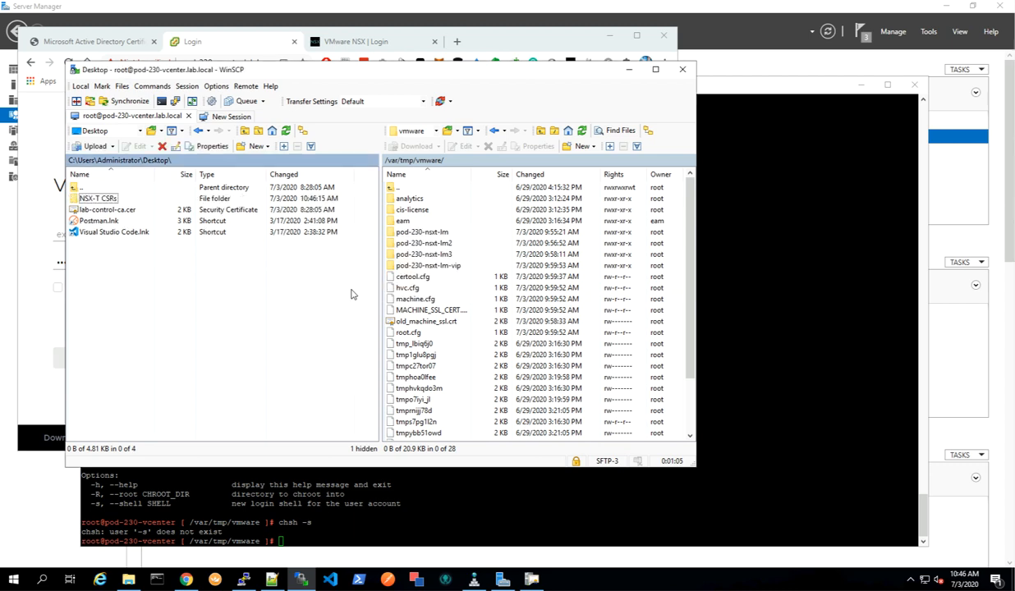
Download the four pod-230-nsxt-lm folders from /var/tmp/vmware into the local NSX-T CSRs folder.
double_click(98, 199)
click(419, 233)
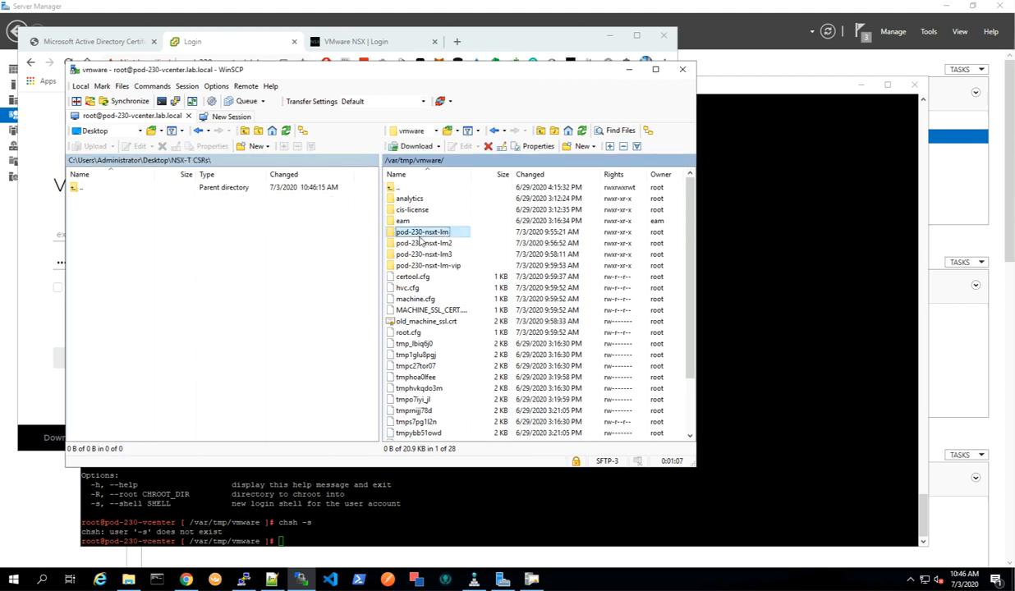
shift+click(421, 266)
right_click(425, 269)
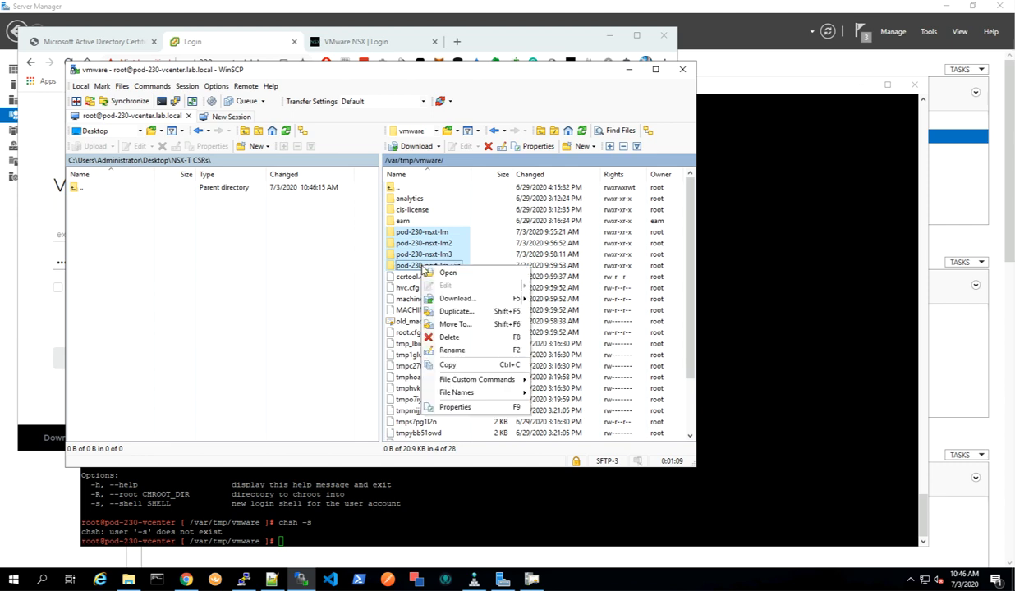
click(374, 263)
drag(414, 271, 149, 271)
click(404, 304)
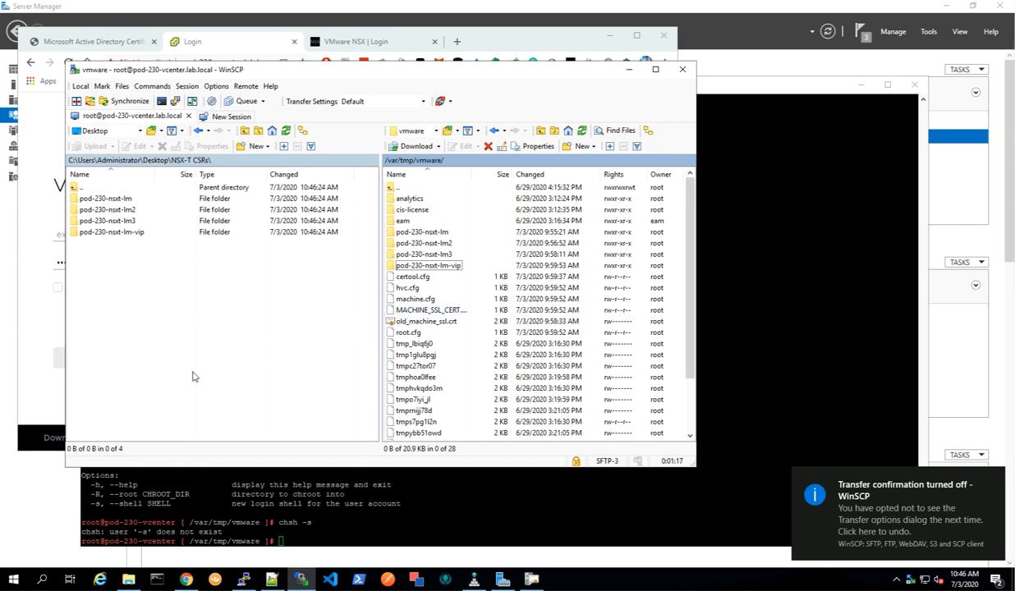
Inspect each downloaded pod-230-nsxt folder's files in File Explorer.
click(128, 579)
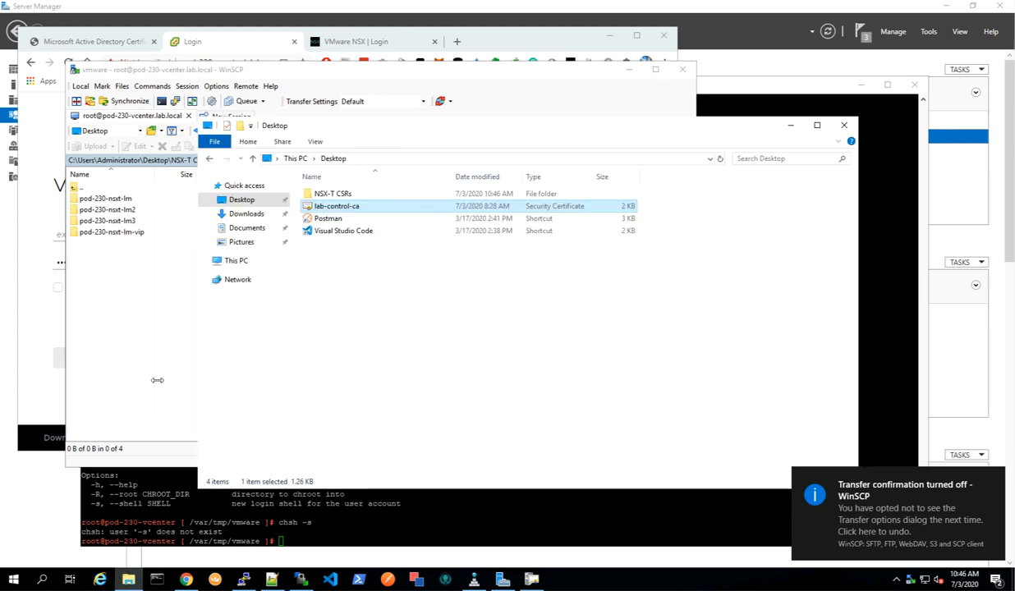
double_click(342, 193)
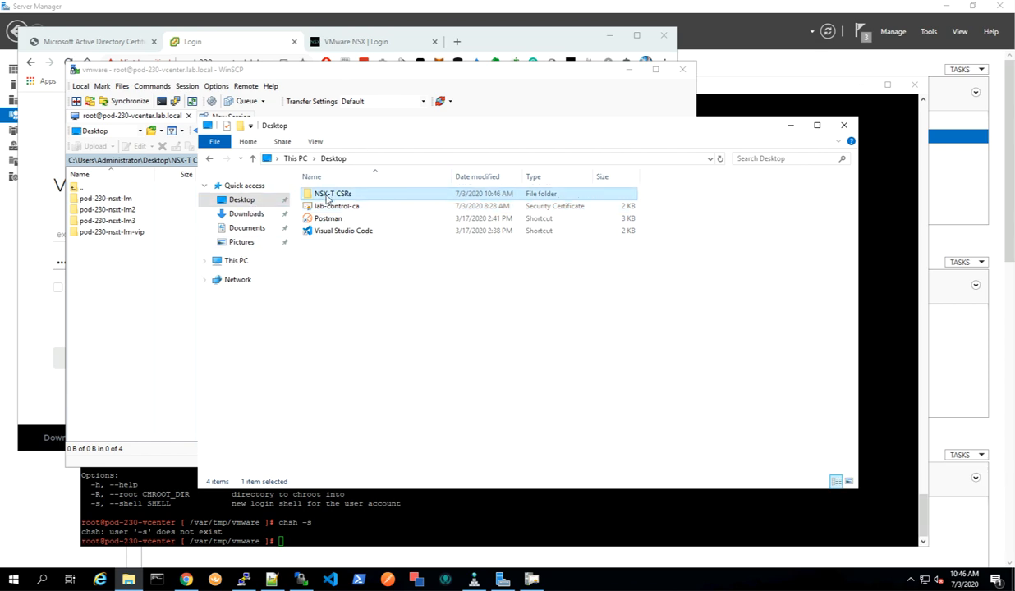
click(340, 197)
double_click(340, 196)
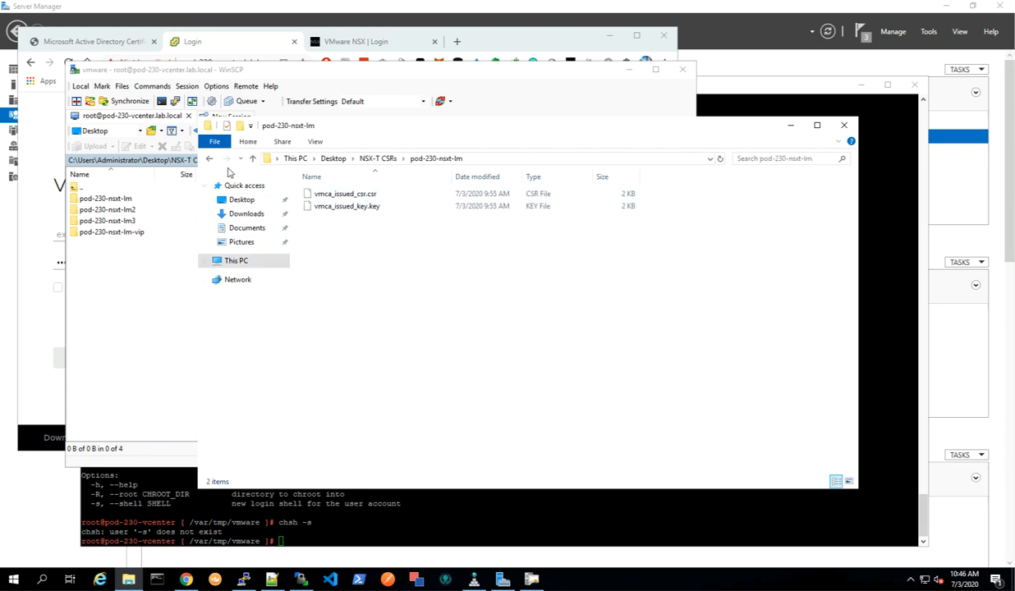
click(208, 158)
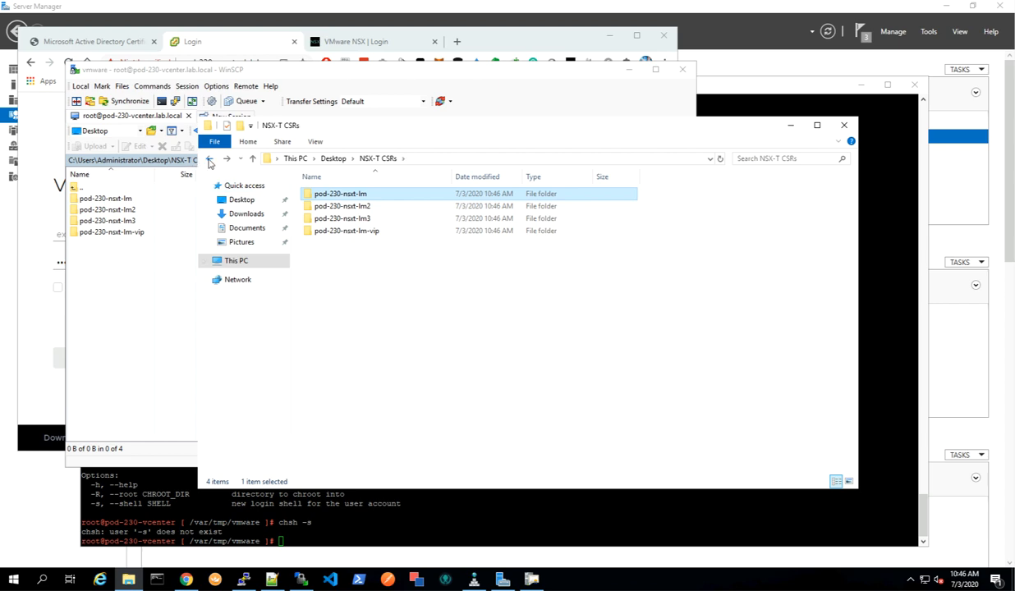
click(340, 207)
double_click(340, 208)
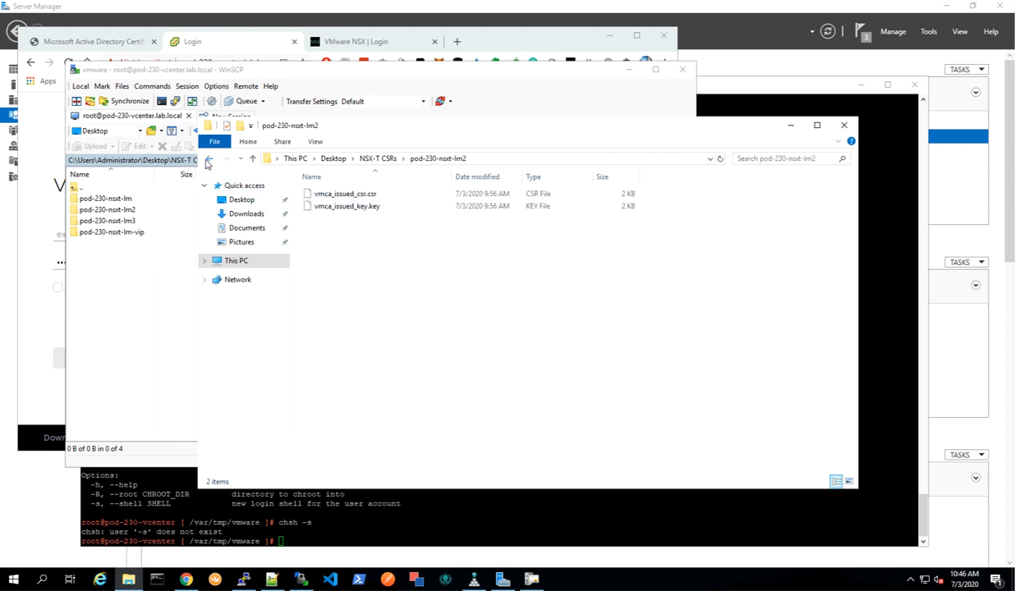
click(207, 159)
double_click(325, 220)
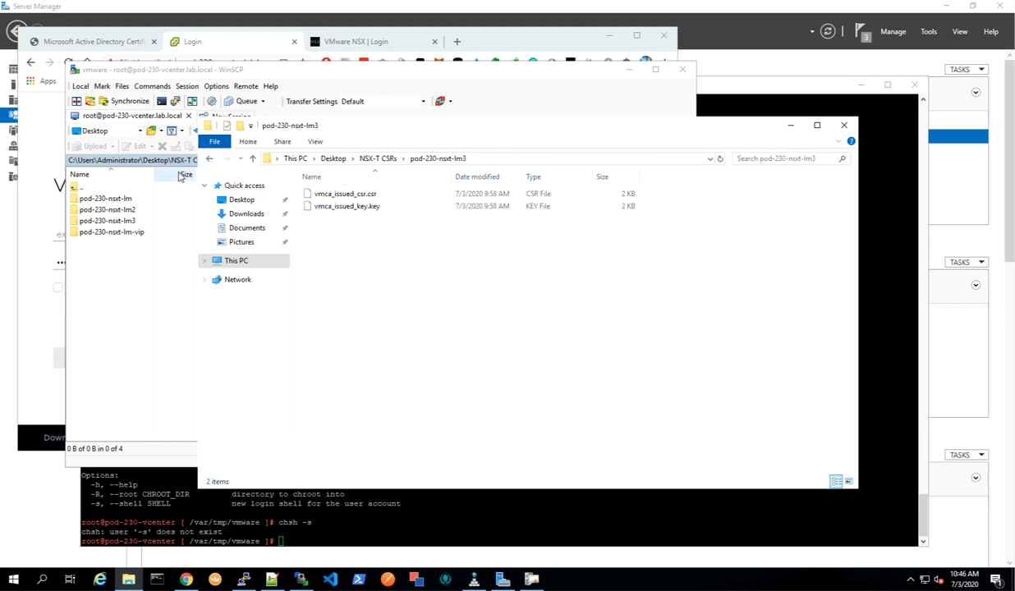
click(207, 159)
double_click(340, 231)
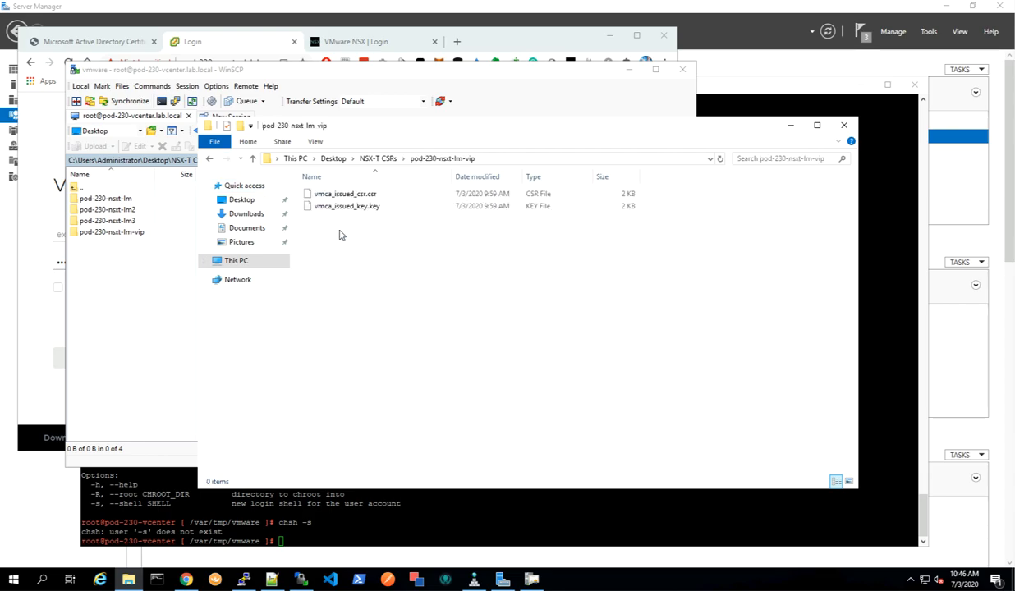
click(208, 159)
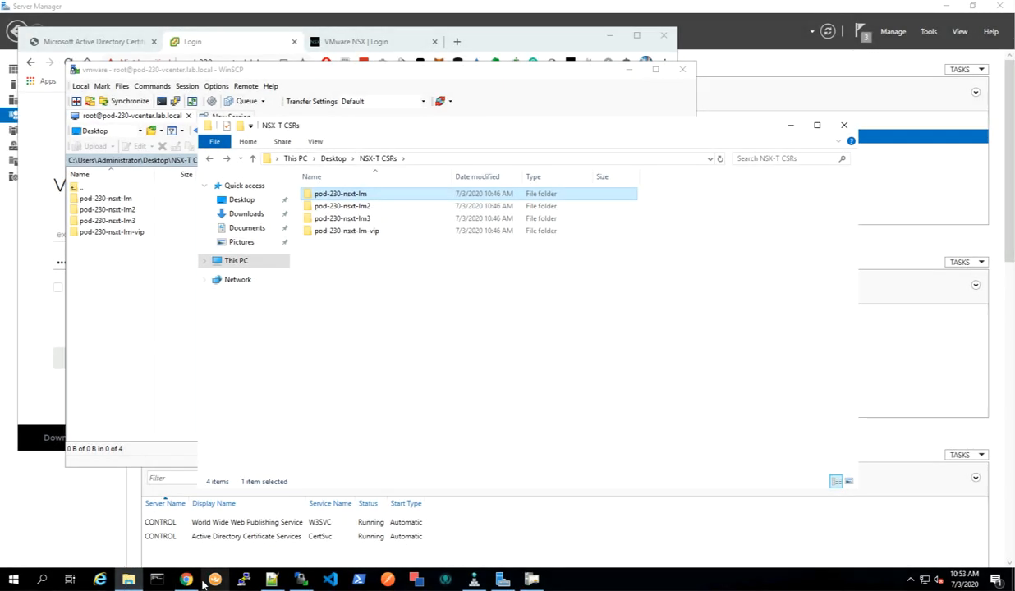
Open the advanced certificate request page of the AD CS web enrollment in the browser.
click(186, 579)
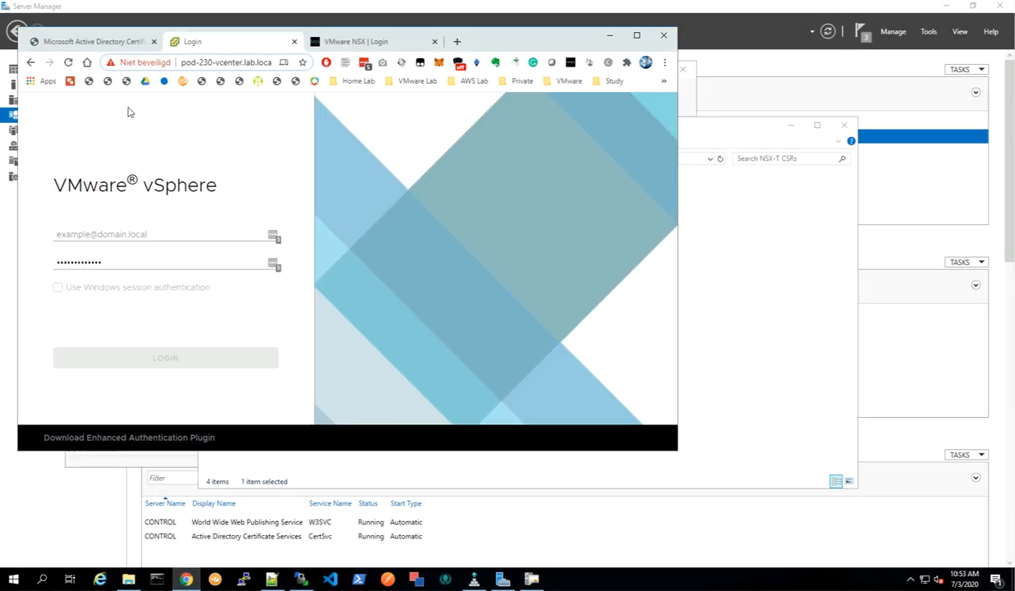
click(97, 42)
click(87, 238)
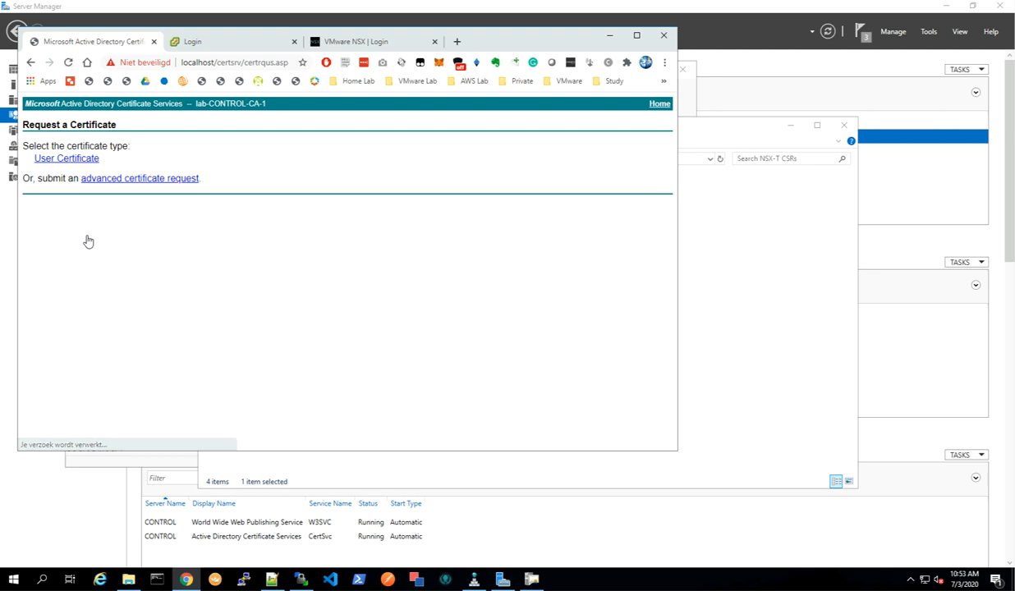
click(172, 180)
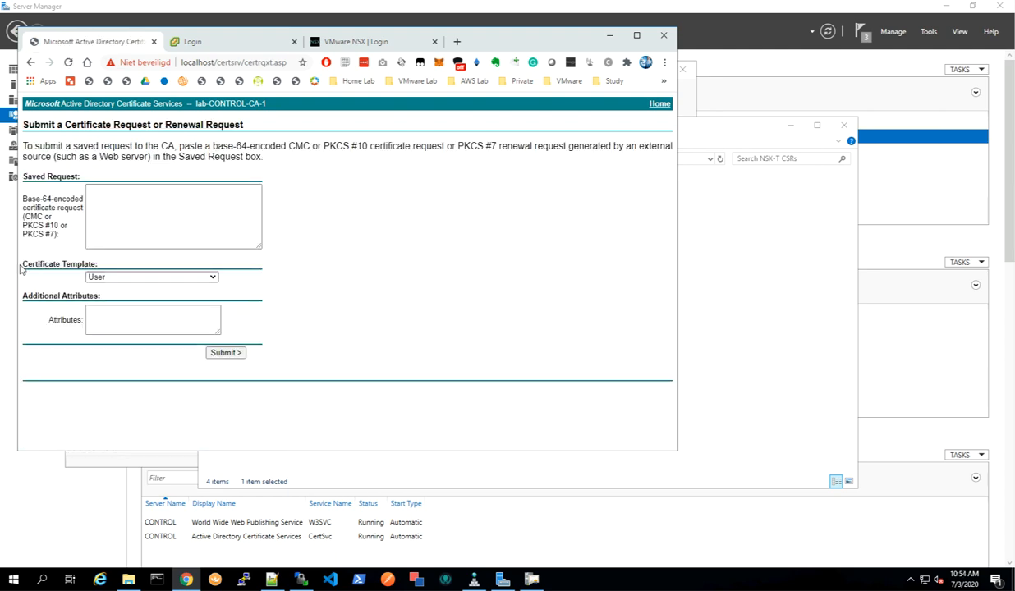
Open the pod-230-nsxt-lm folder's vmca_issued_csr.csr in Notepad++ and copy its entire contents.
click(732, 431)
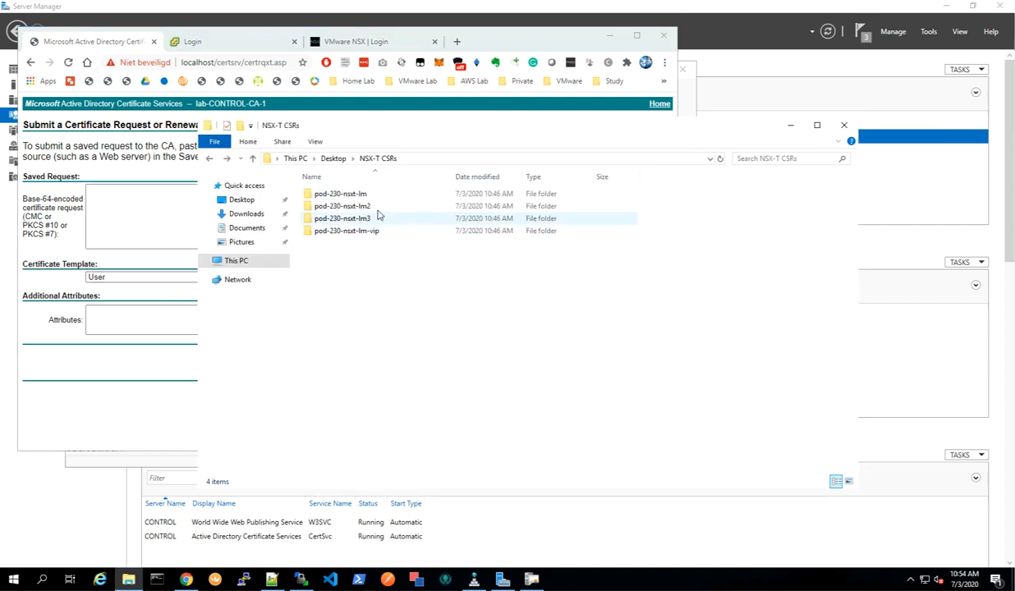
double_click(341, 194)
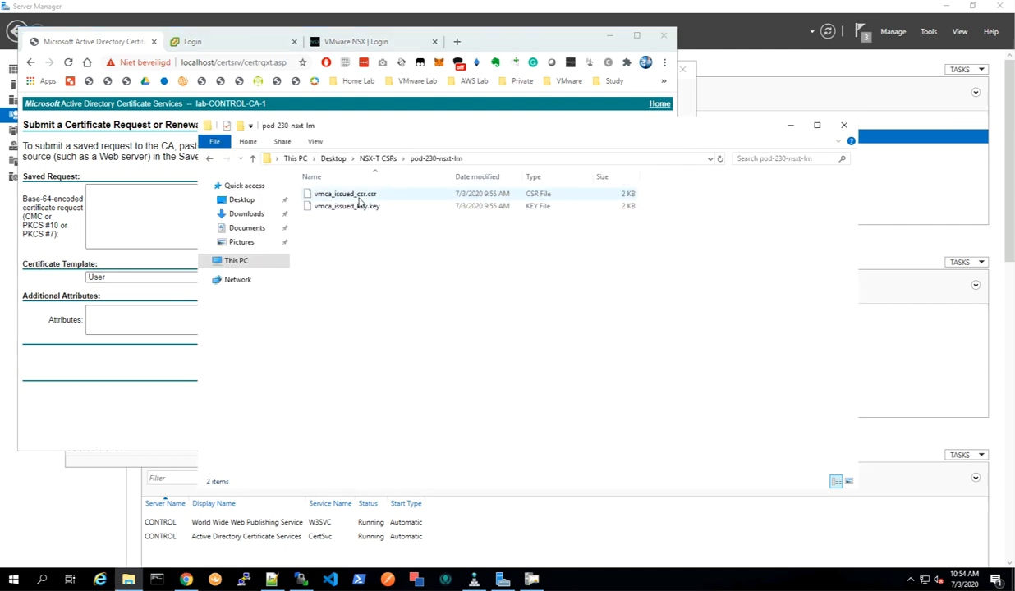
click(359, 197)
right_click(359, 197)
click(403, 234)
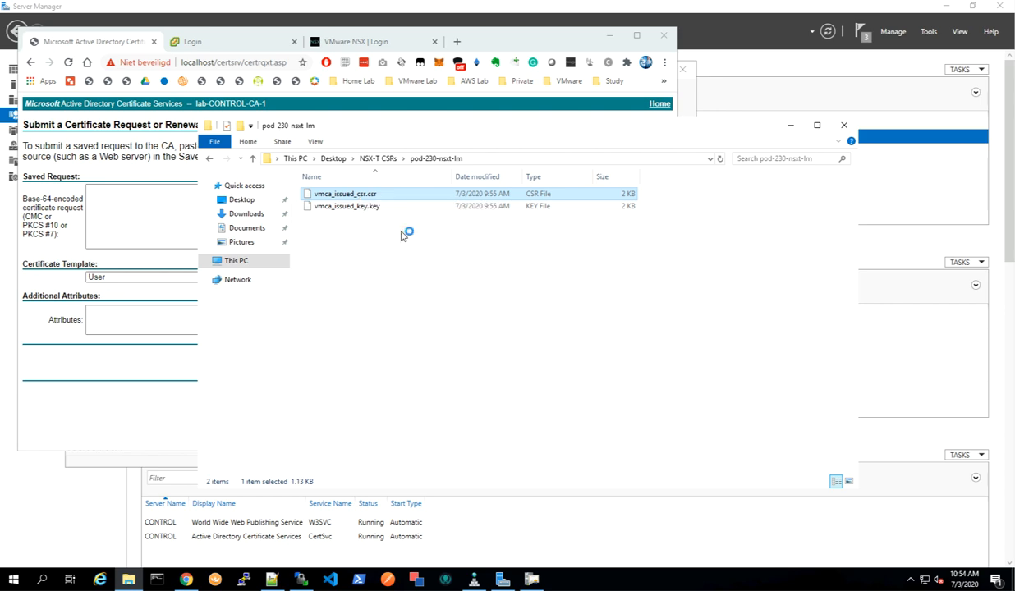
drag(215, 236, 35, 65)
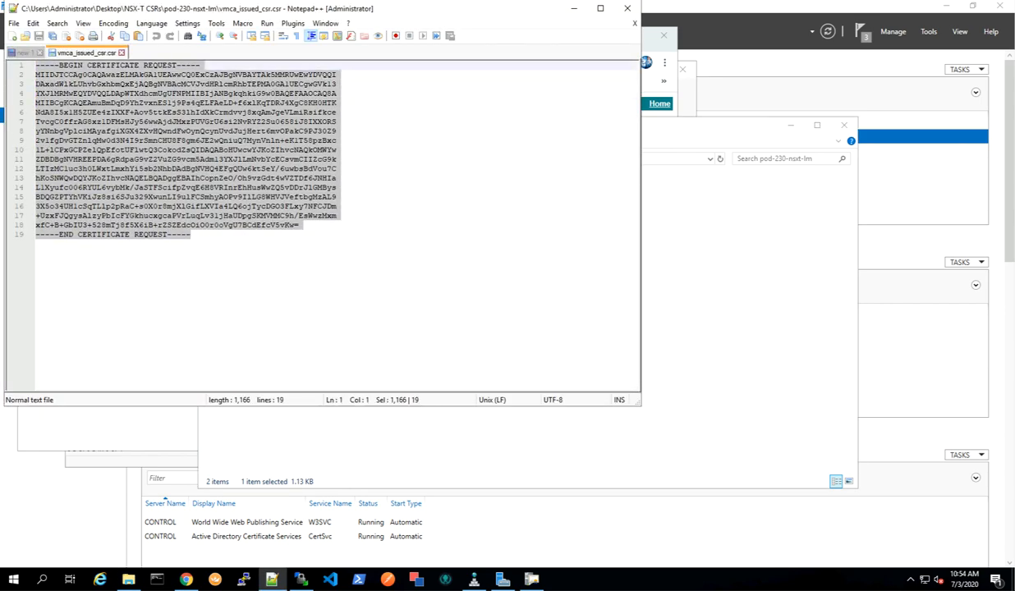
right_click(109, 110)
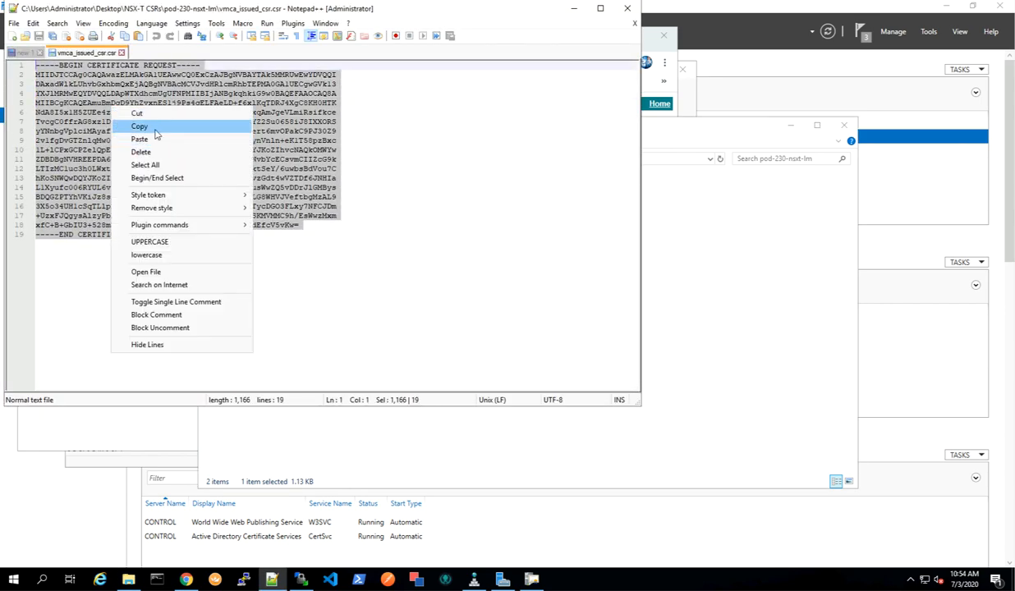
click(153, 125)
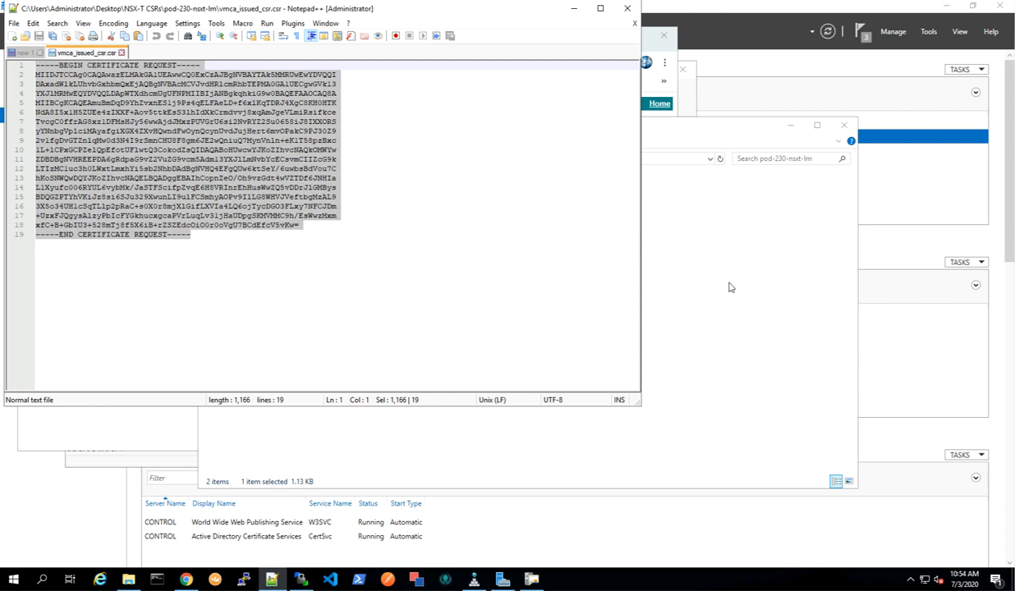
Paste the CSR into the saved request box, choose the NSX-T-SSL-CERT template, and submit the request.
click(187, 581)
click(150, 220)
right_click(154, 220)
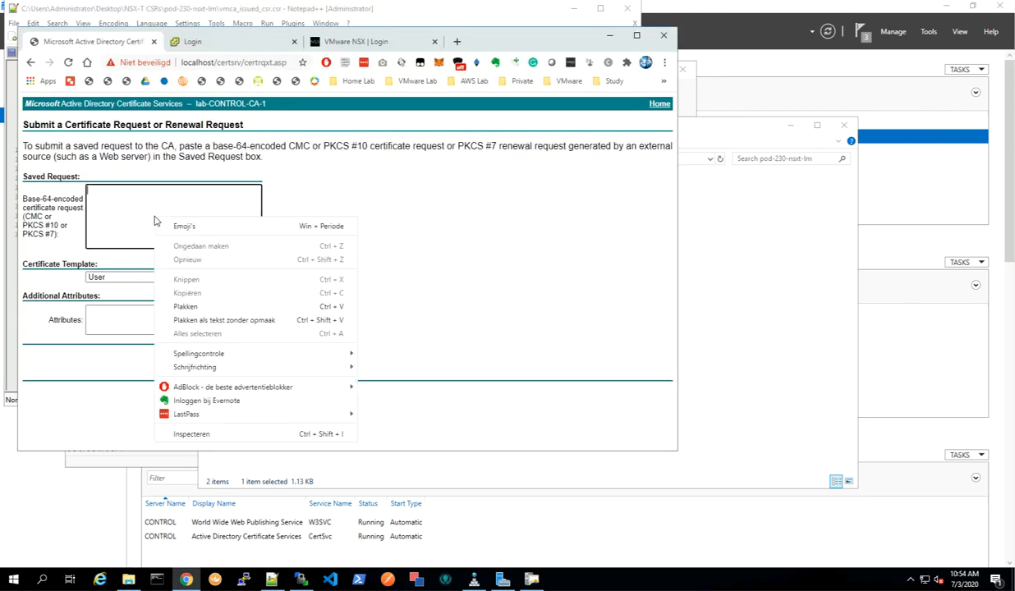
click(187, 306)
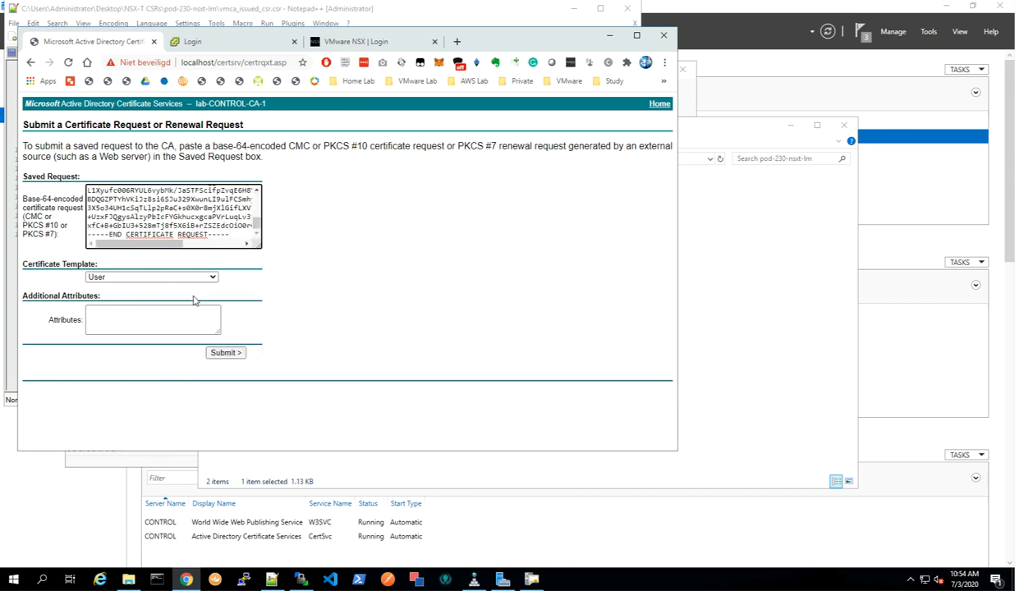
click(212, 278)
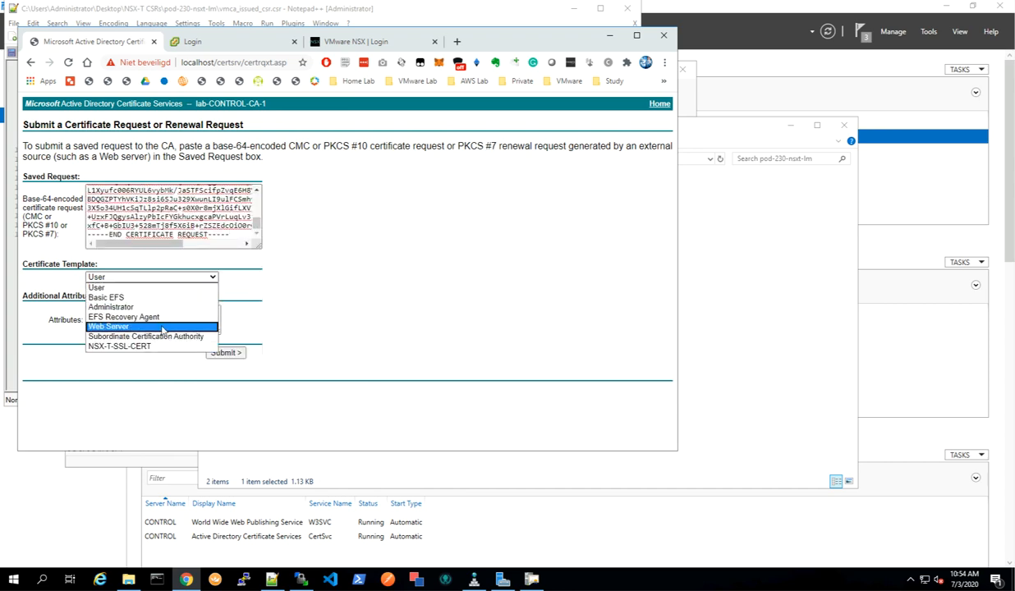
click(149, 346)
click(226, 352)
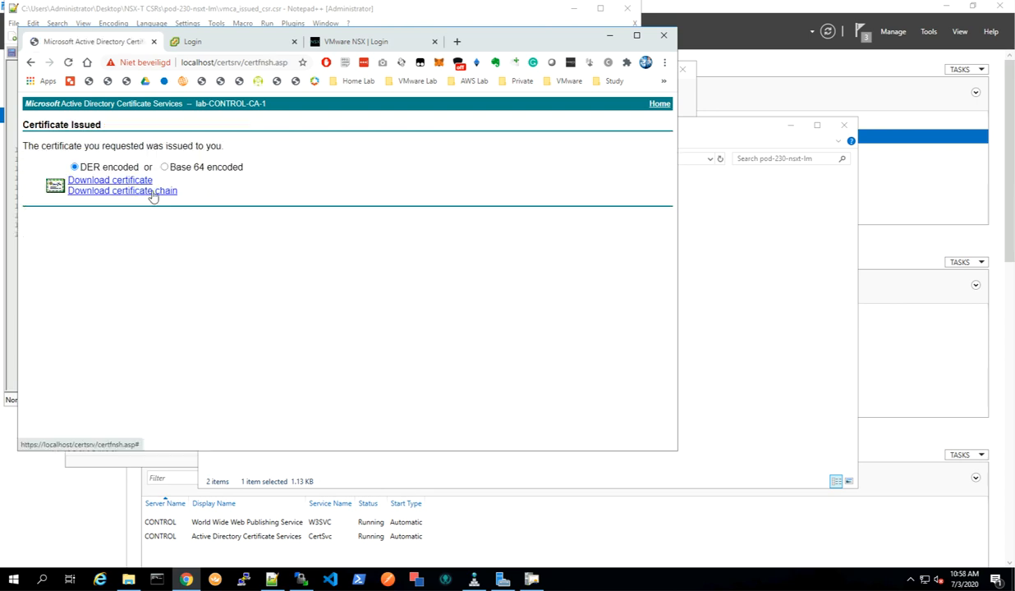
Save the DER-encoded certificate as certnew-DER in a new folder named signed inside pod-230-nsxt-lm.
click(152, 191)
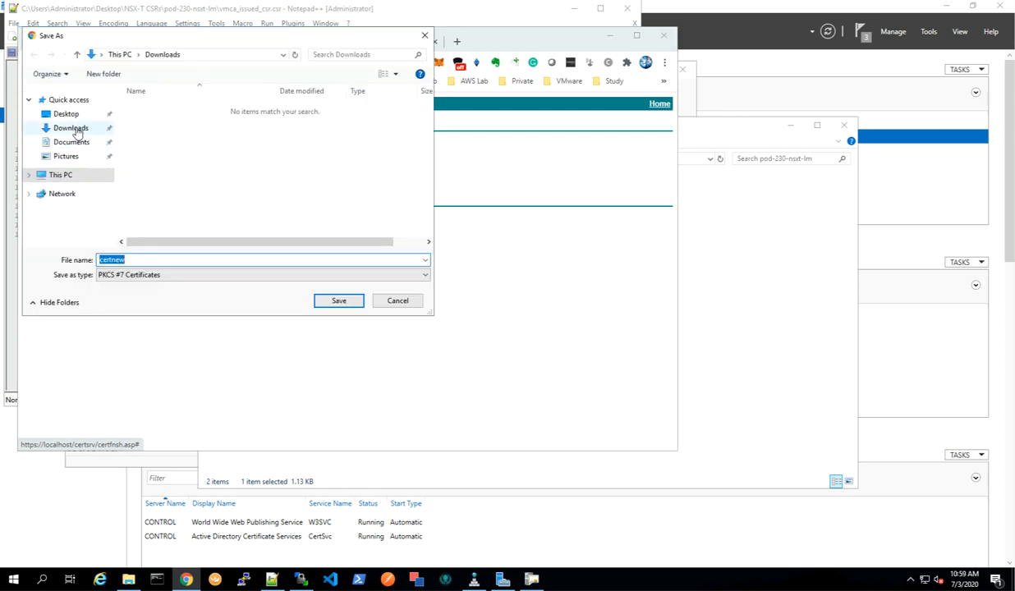
click(66, 114)
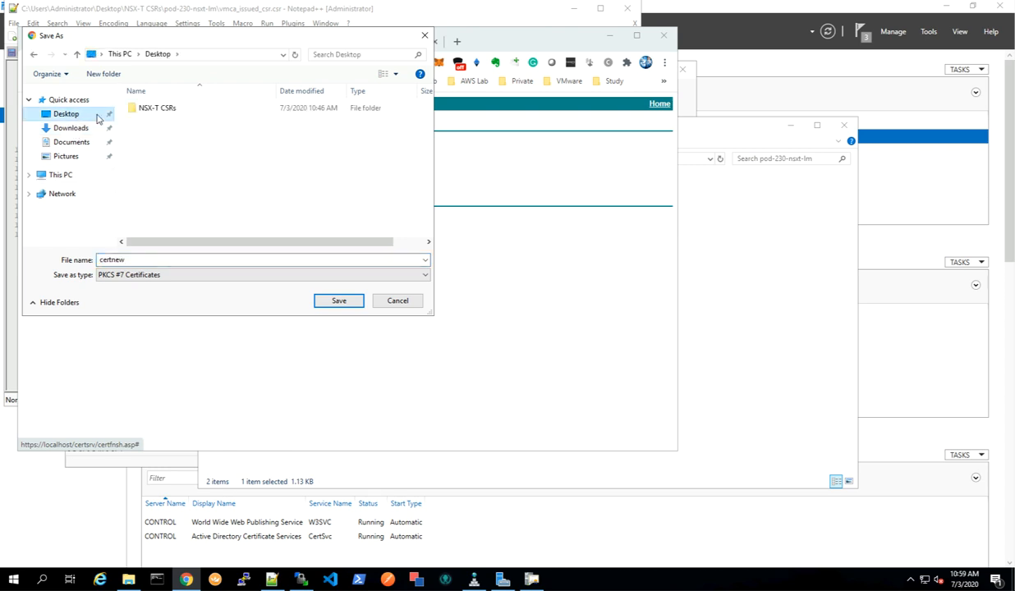
double_click(143, 112)
double_click(168, 111)
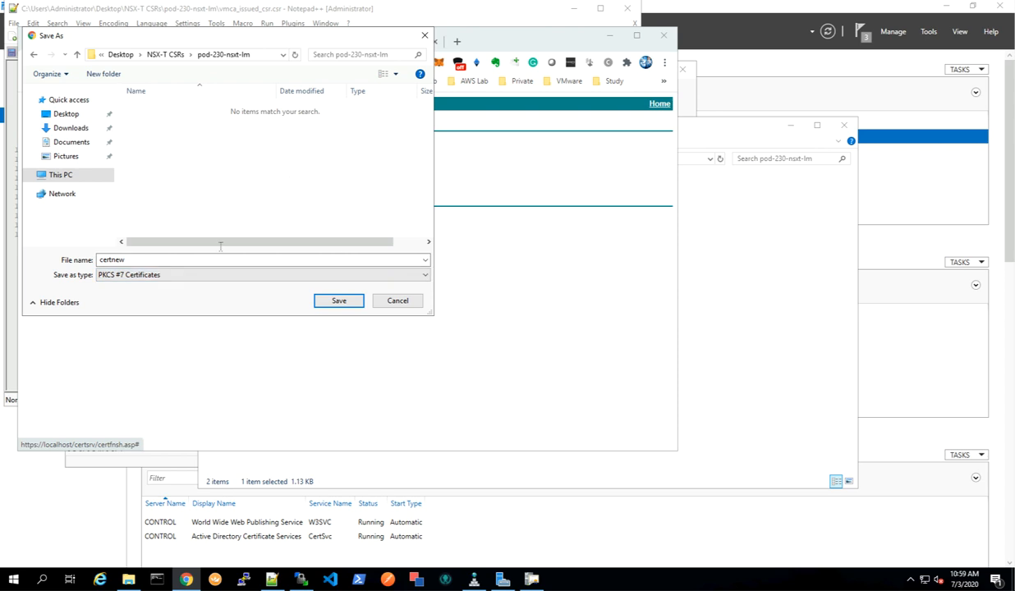
click(103, 74)
text(signed)
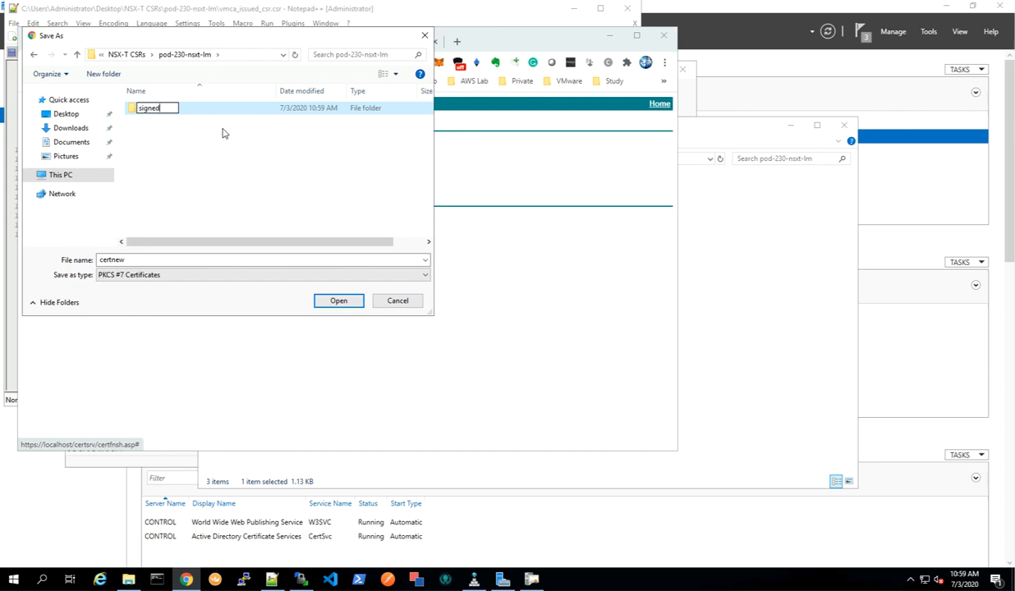
click(209, 176)
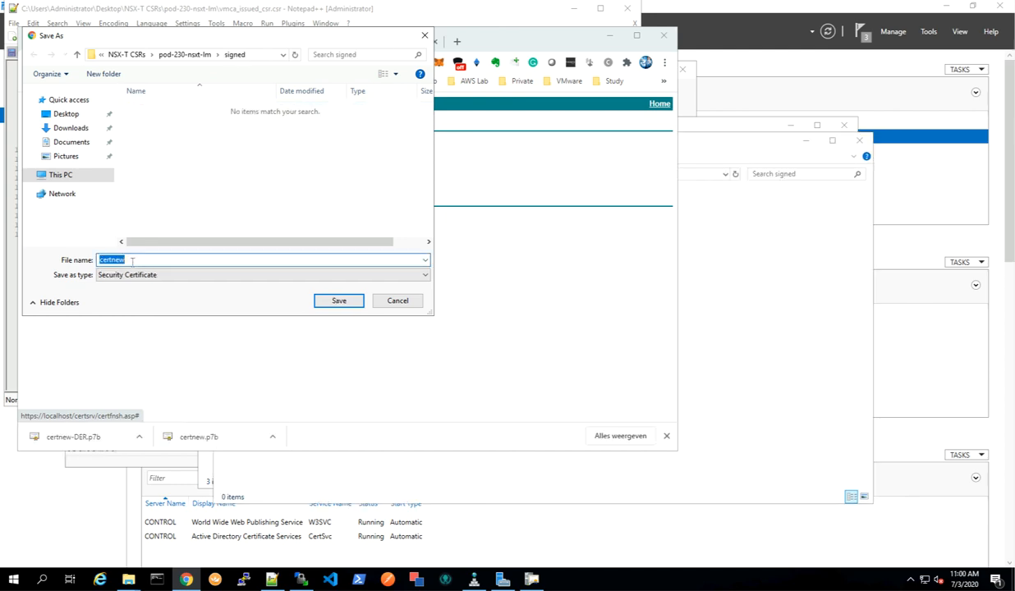
click(131, 259)
click(334, 304)
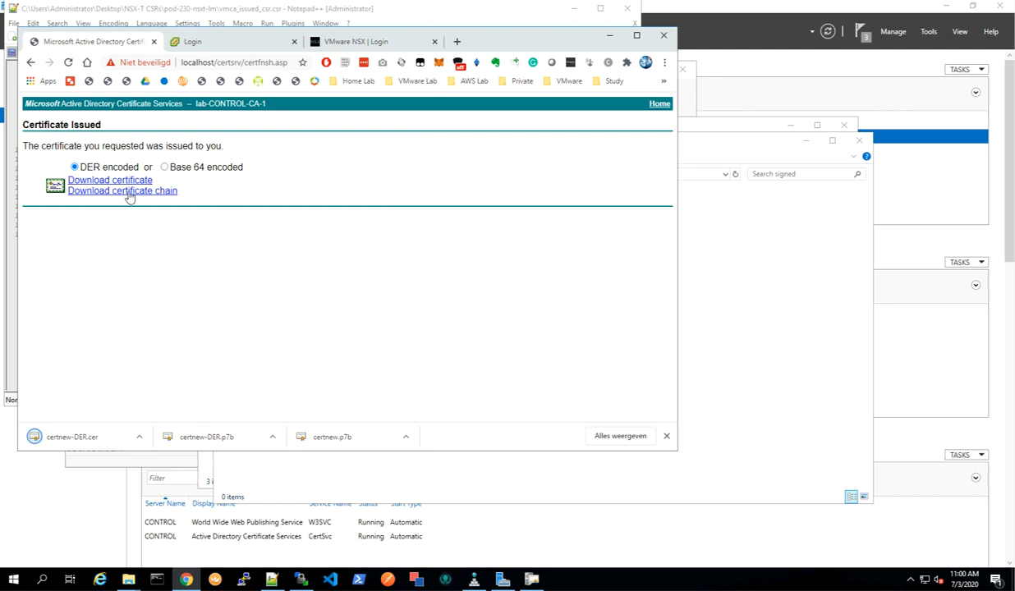
Download the DER-encoded certificate chain into the signed folder as DER-full-chain.
click(130, 191)
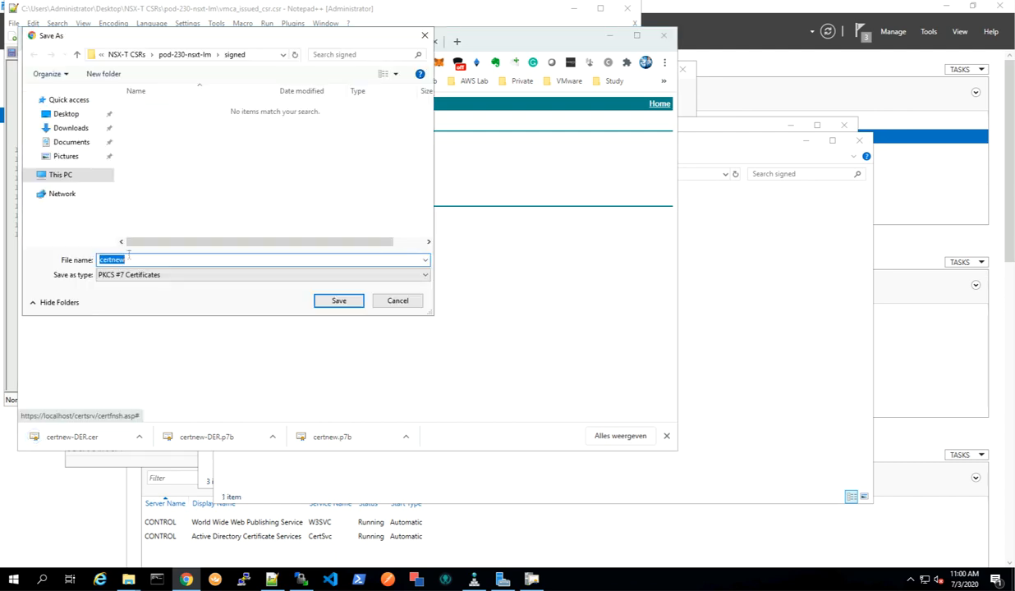
text(D)
text(ER-full-chain)
click(339, 300)
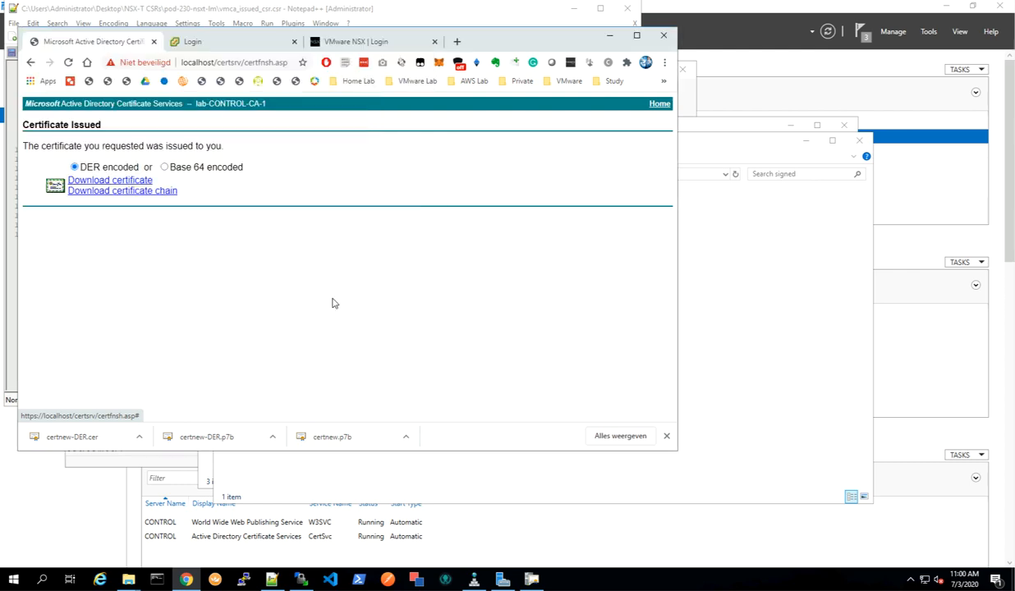
Switch to Base 64 encoding and save the certificate into the signed folder as Base64.
click(164, 167)
click(118, 180)
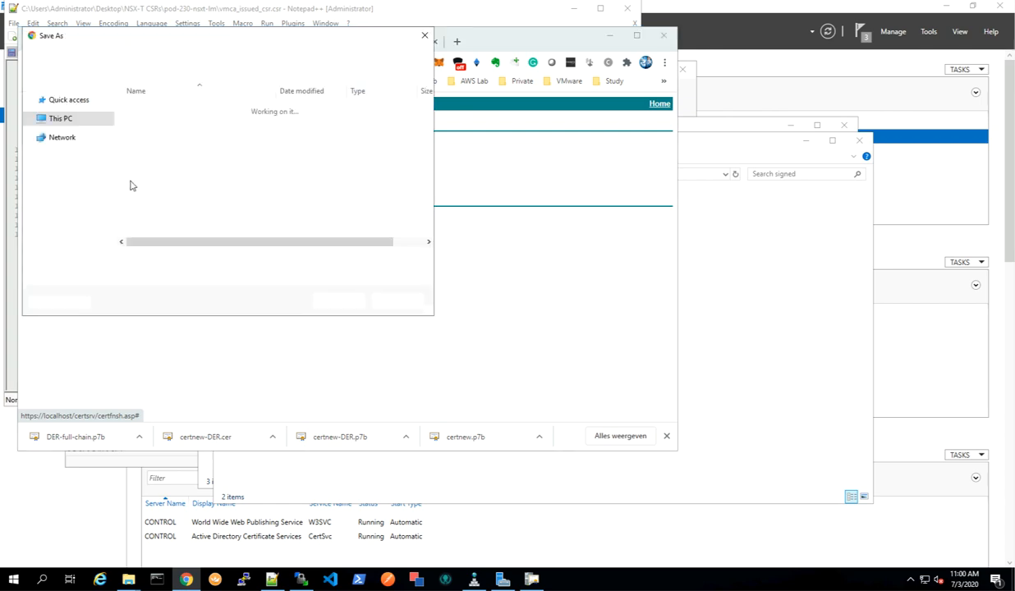
text(Base64)
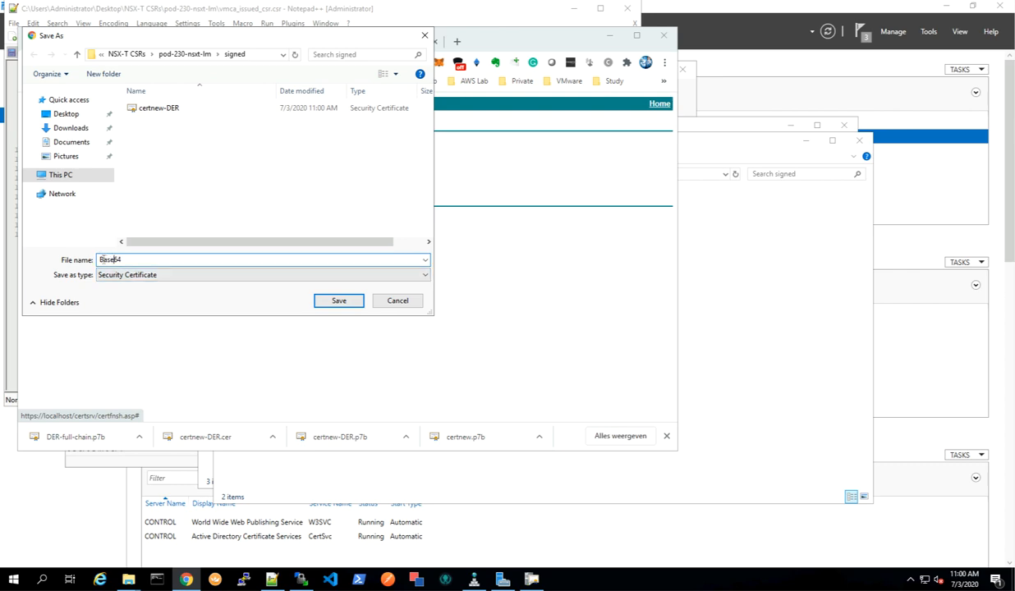
click(334, 302)
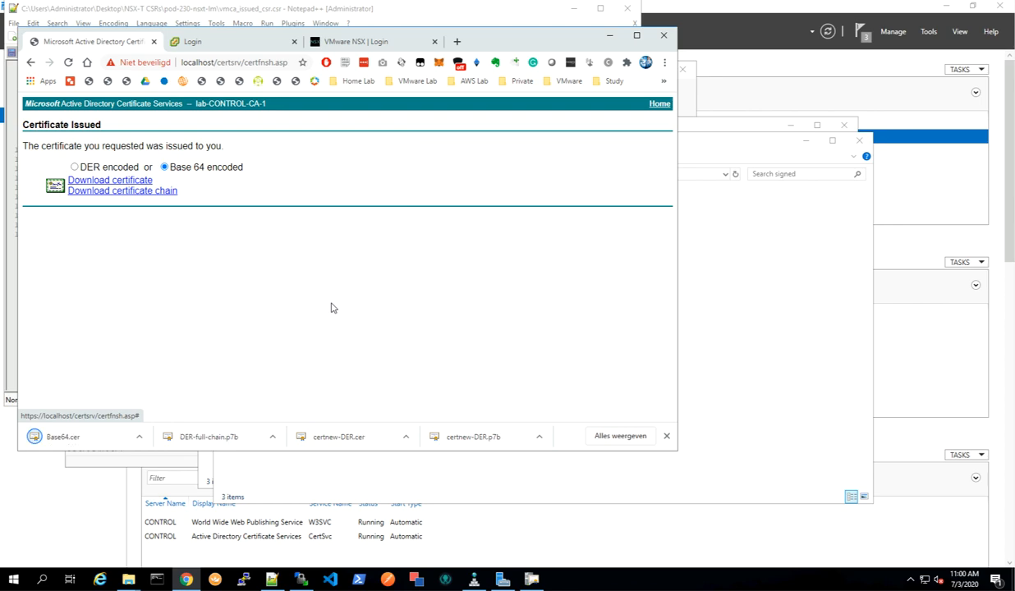
Download the Base 64 certificate chain into the signed folder as Base64-full-chain.
click(128, 194)
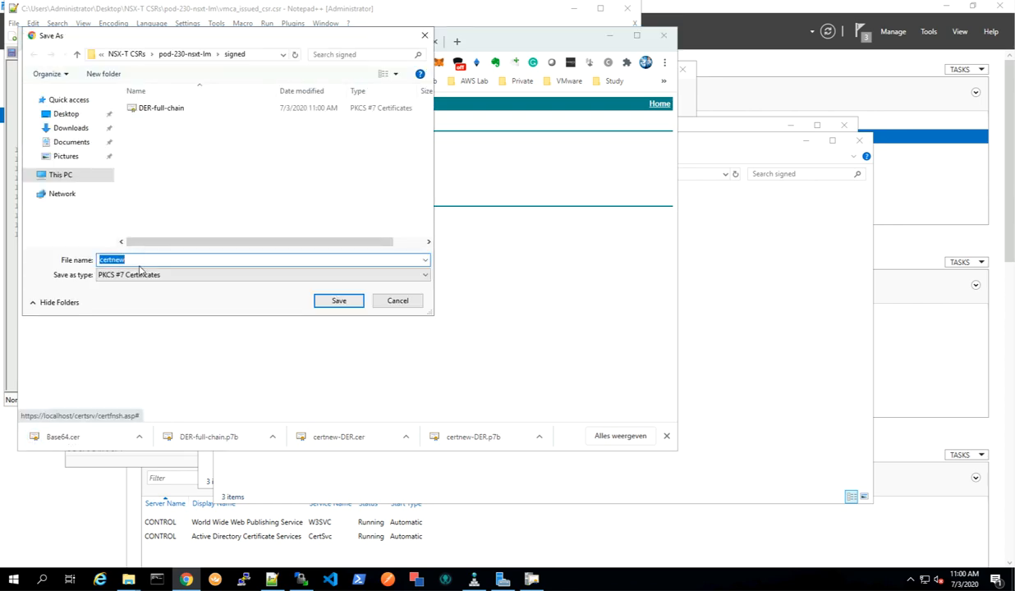
text(Bas)
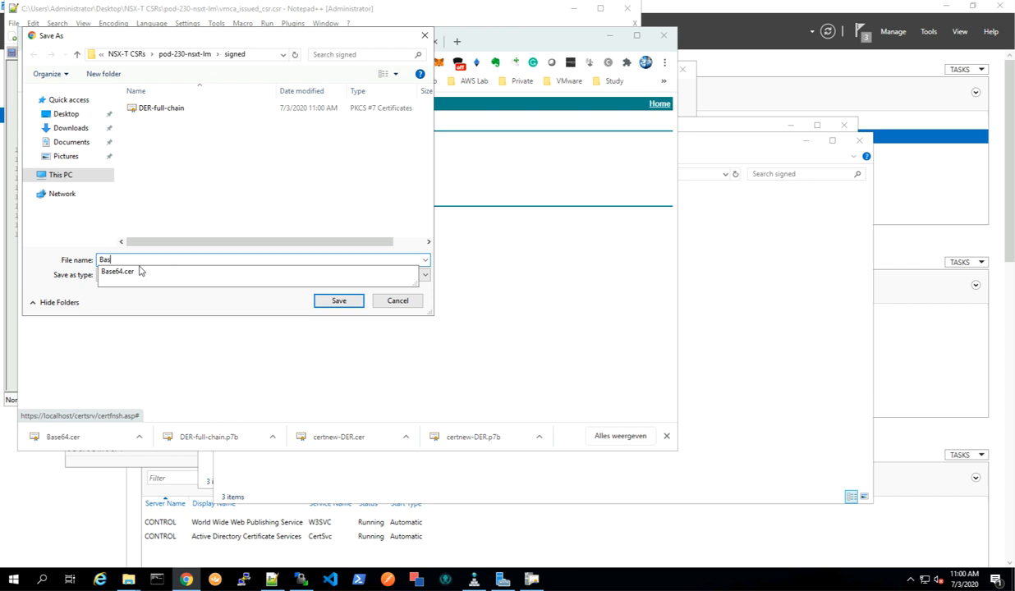
text(e64-full-chain)
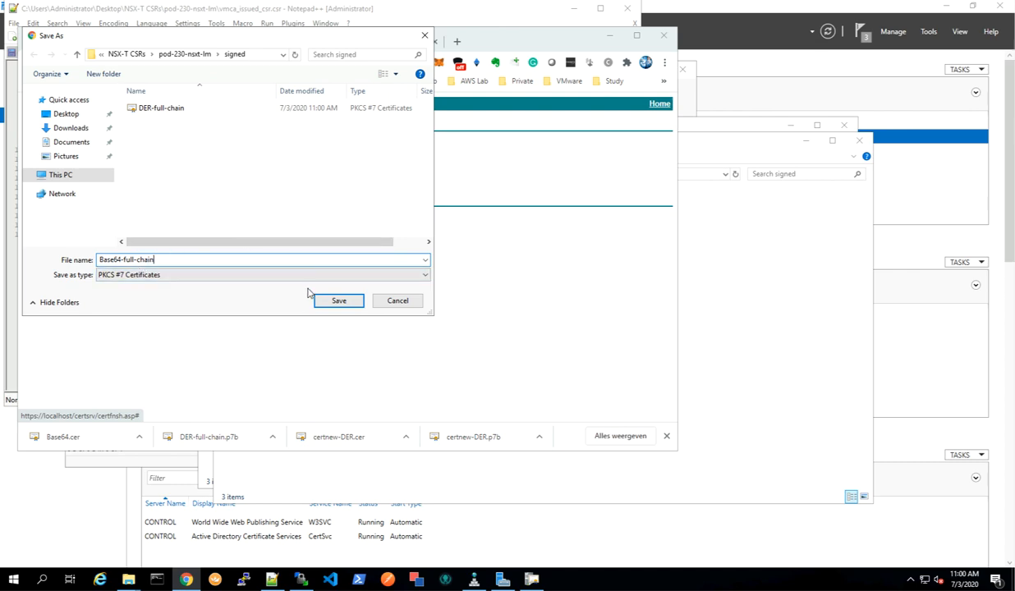
click(339, 302)
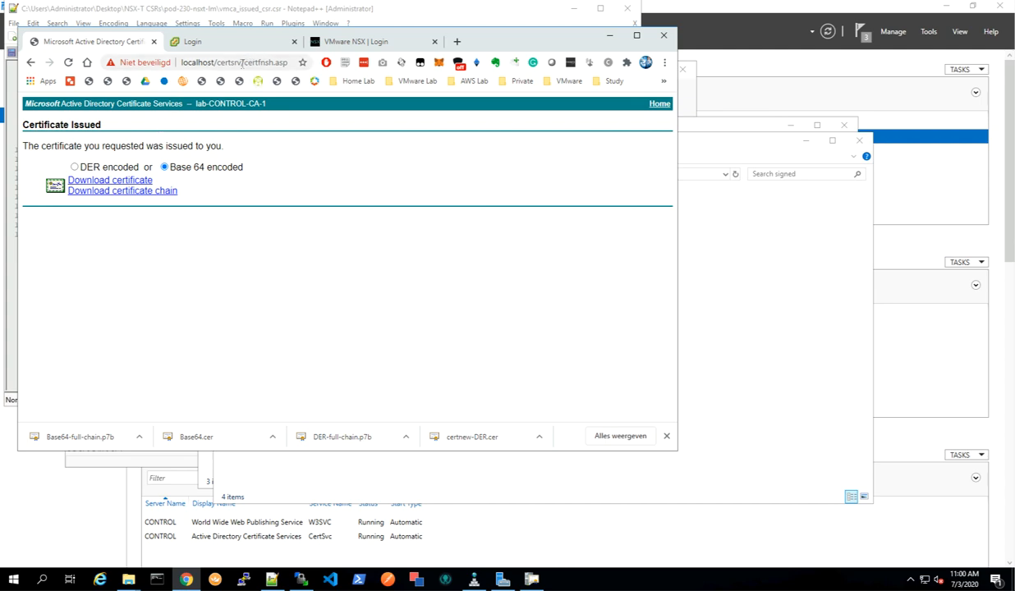
Submit the next NSX-T CSR with the NSX-T-SSL-CERT template and save its DER and Base64 certificates and chains into a new signed folder.
click(659, 107)
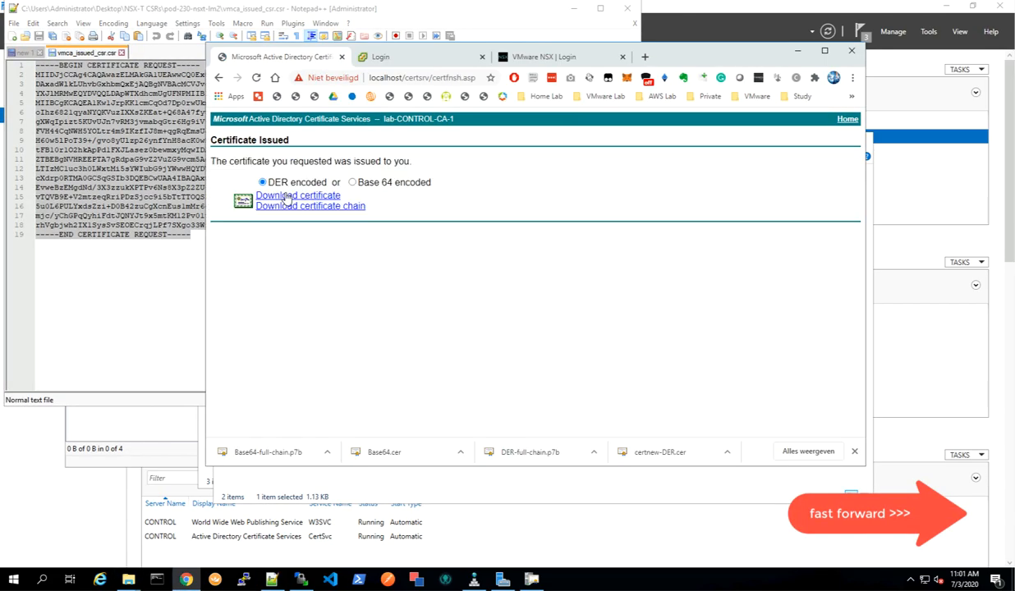
click(286, 197)
click(291, 89)
text(signed)
click(337, 275)
text(-DER)
key(Return)
click(310, 207)
click(288, 196)
text(Base64)
key(Return)
click(311, 207)
text(Base64-full-chain)
Save the DER-full-chain and Base64-full-chain files for another NSX-T Manager CSR into its signed folder.
key(Return)
key(ctrl+shift+n)
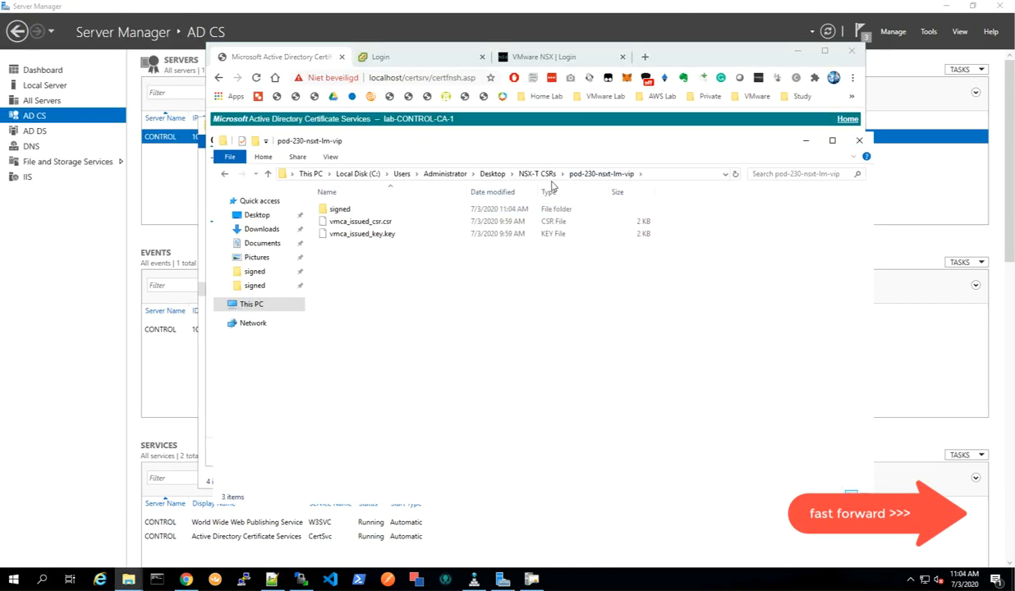
double_click(362, 222)
key(ctrl+a)
click(310, 206)
text(DER-full-chain)
Submit the remaining pod-230-nsxt CSRs and save their -DER, DER-full-chain and Base64-full-chain files into each signed folder.
key(Return)
text(Base64-full-chain)
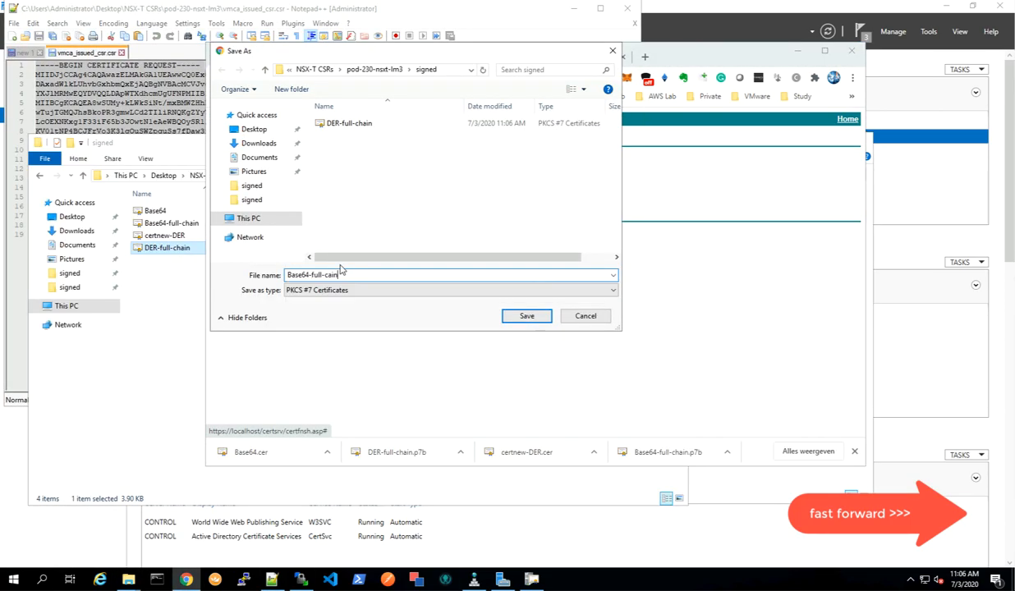
right_click(188, 223)
click(237, 258)
click(298, 195)
double_click(346, 127)
click(338, 275)
text(-DER)
key(Return)
click(310, 206)
text(DER-full-chain)
key(Return)
text(Base64-full-chain)
key(Return)
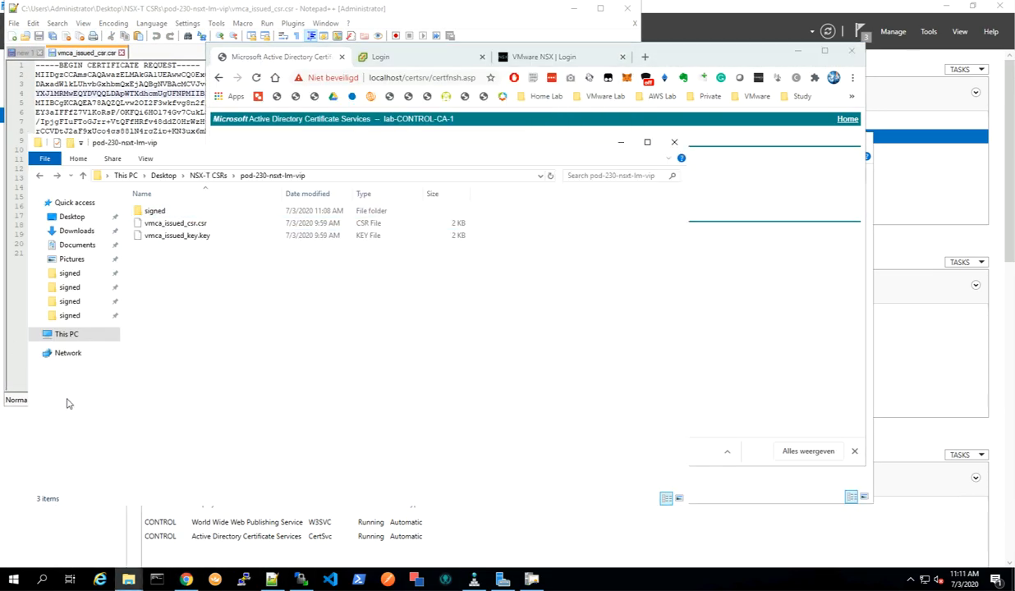
Open the Certification Authority console and review the Issued Certificates list with widened columns.
click(531, 580)
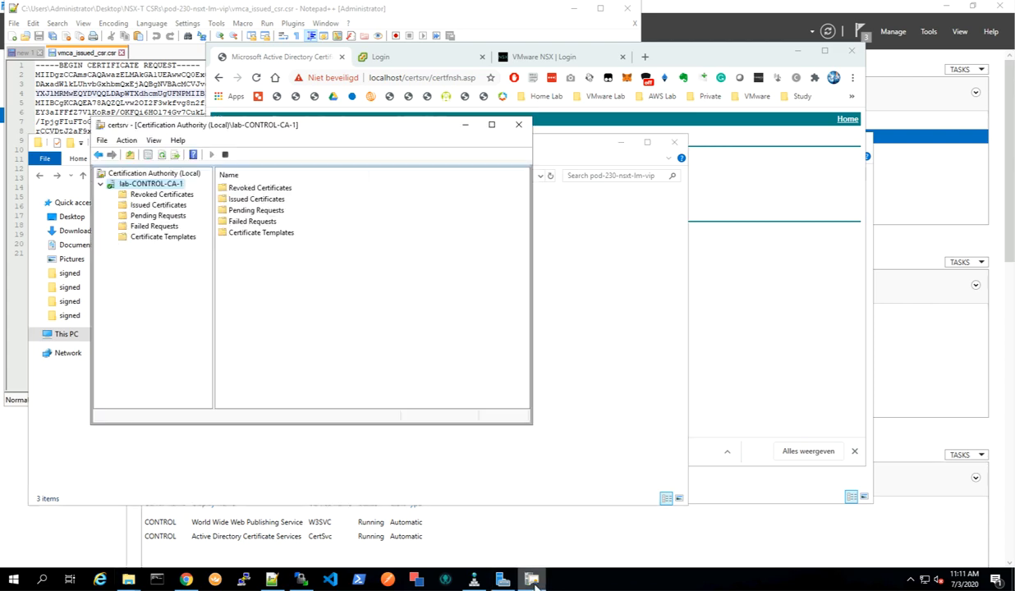
click(164, 205)
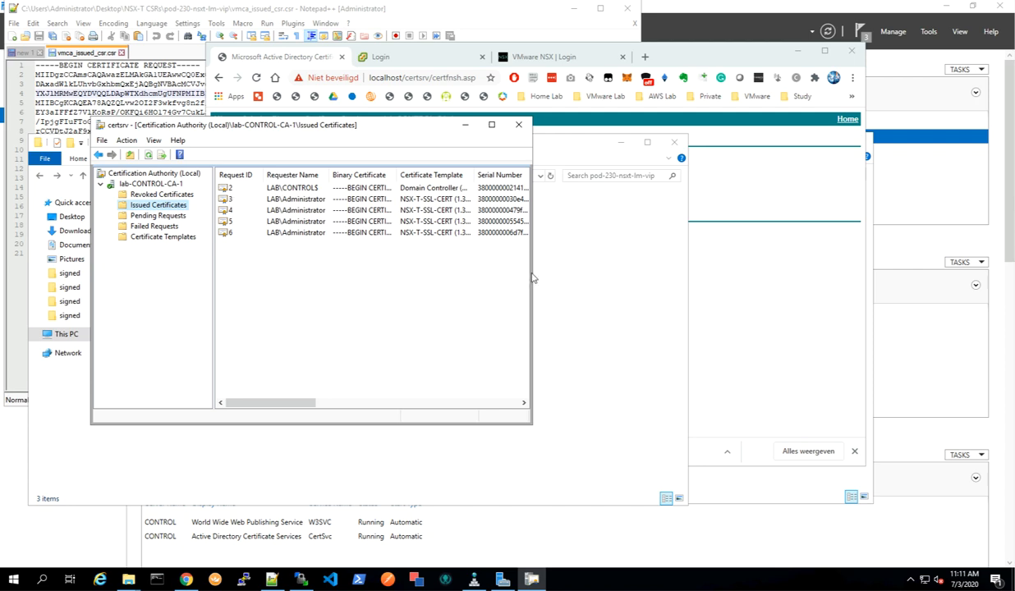
drag(533, 272, 782, 246)
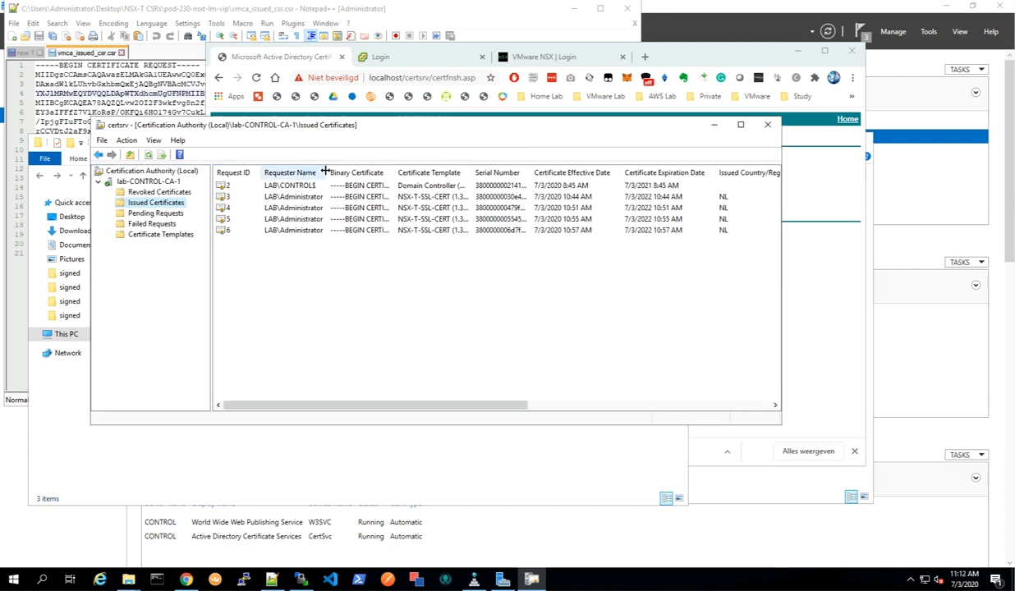
drag(326, 171, 362, 169)
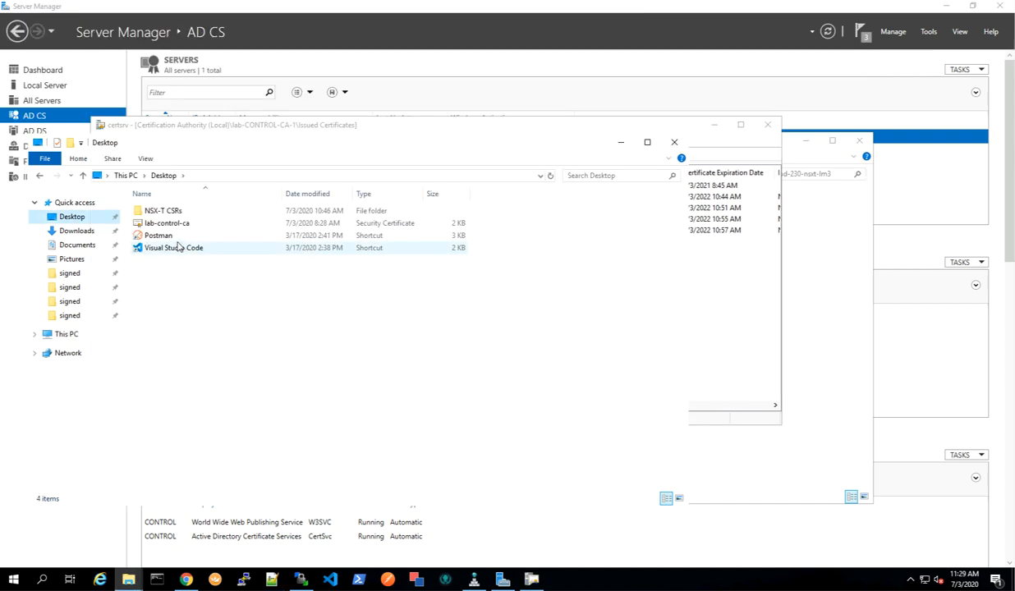
Rename the lab-control-ca certificate on the Desktop to "lab-control-ca (root)".
click(168, 223)
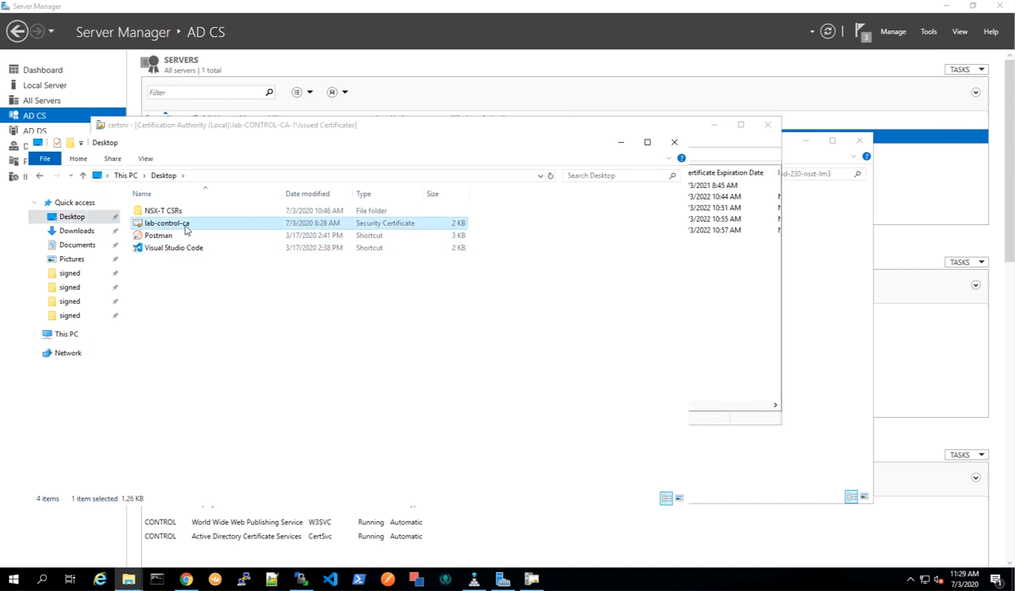
right_click(186, 227)
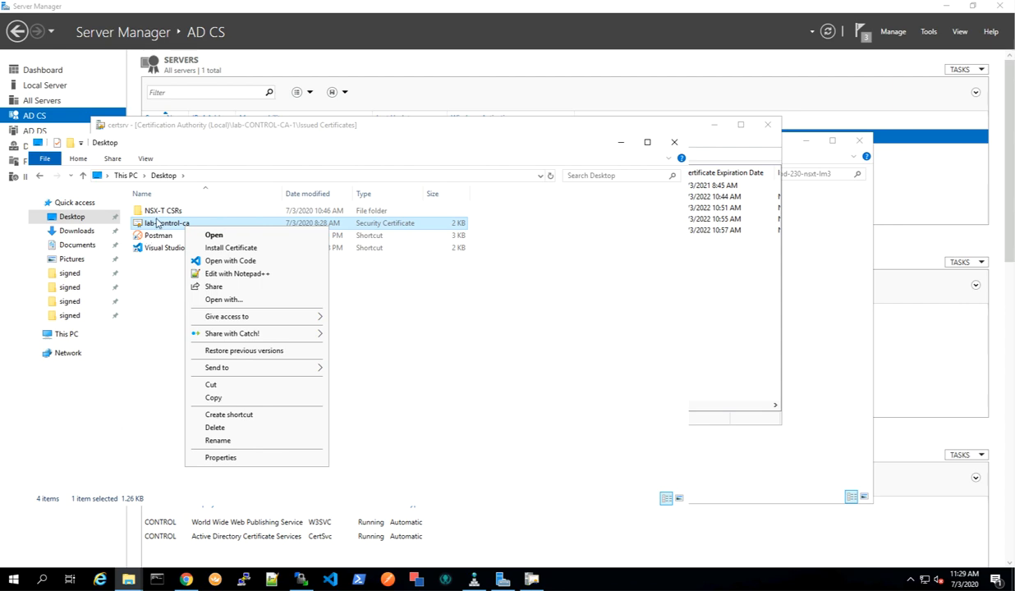
click(166, 227)
key(F2)
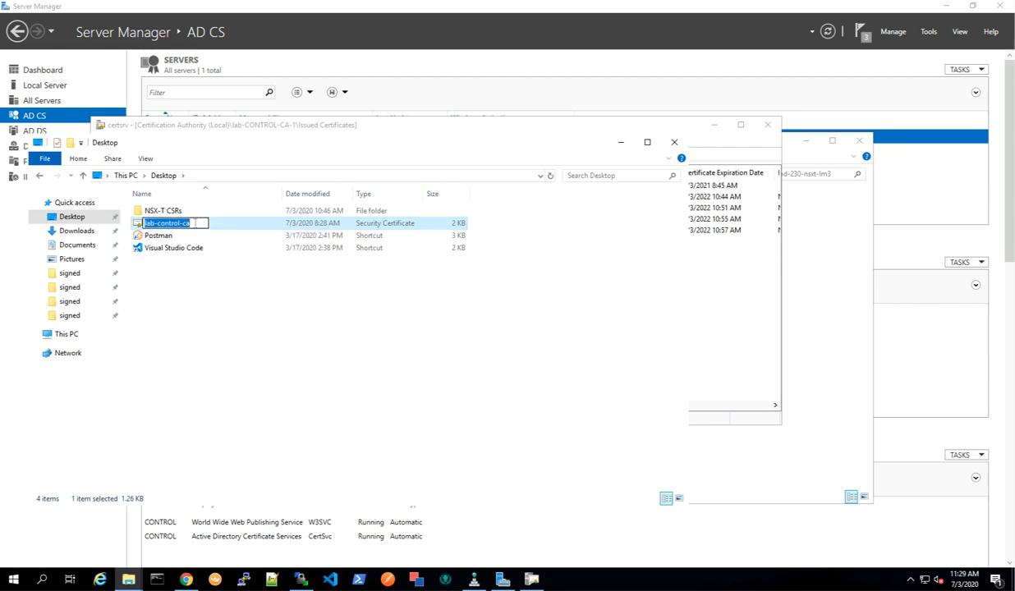
click(196, 222)
text((root)
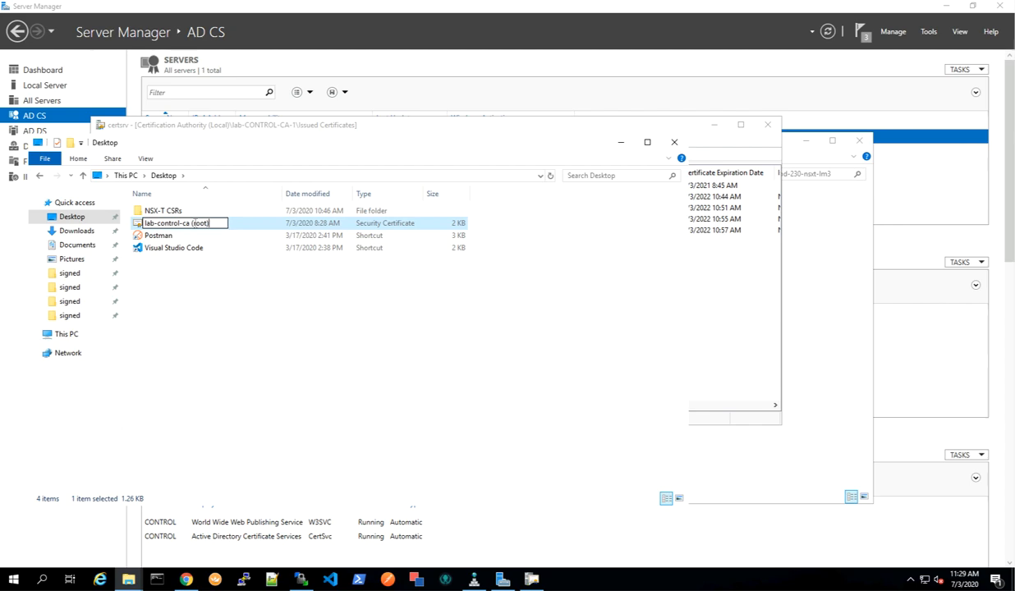
key(Return)
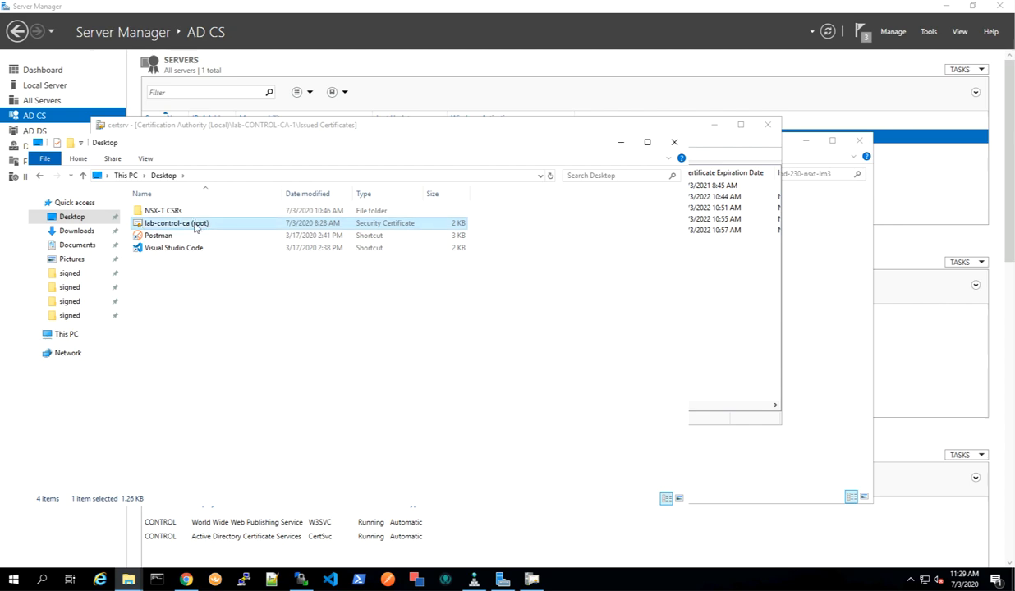
Copy the lab-control-ca (root) certificate and paste it into the NSX-T CSRs folder.
right_click(195, 227)
click(235, 382)
click(127, 580)
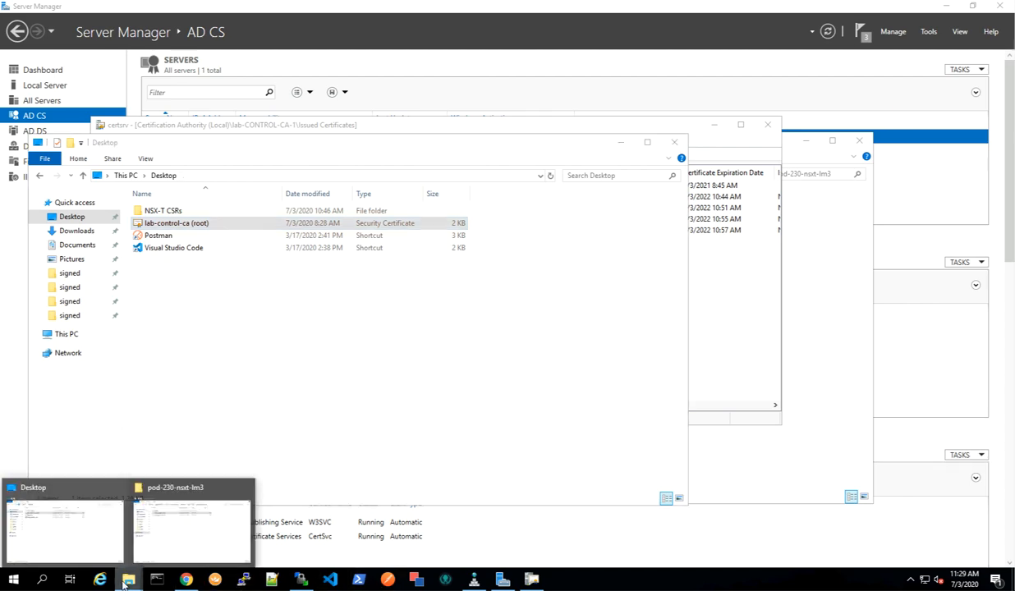
click(177, 534)
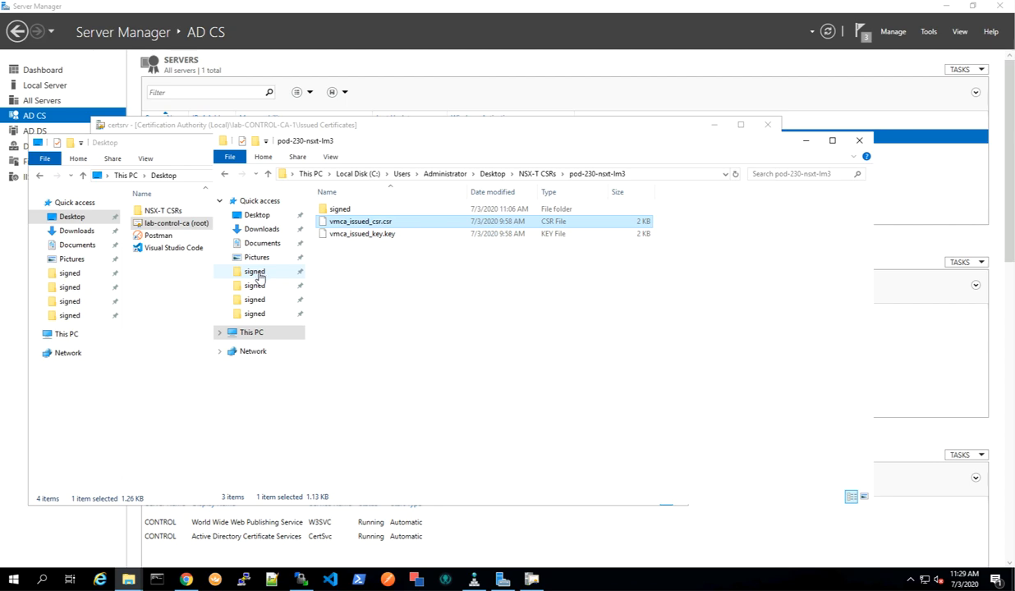
click(534, 174)
click(362, 210)
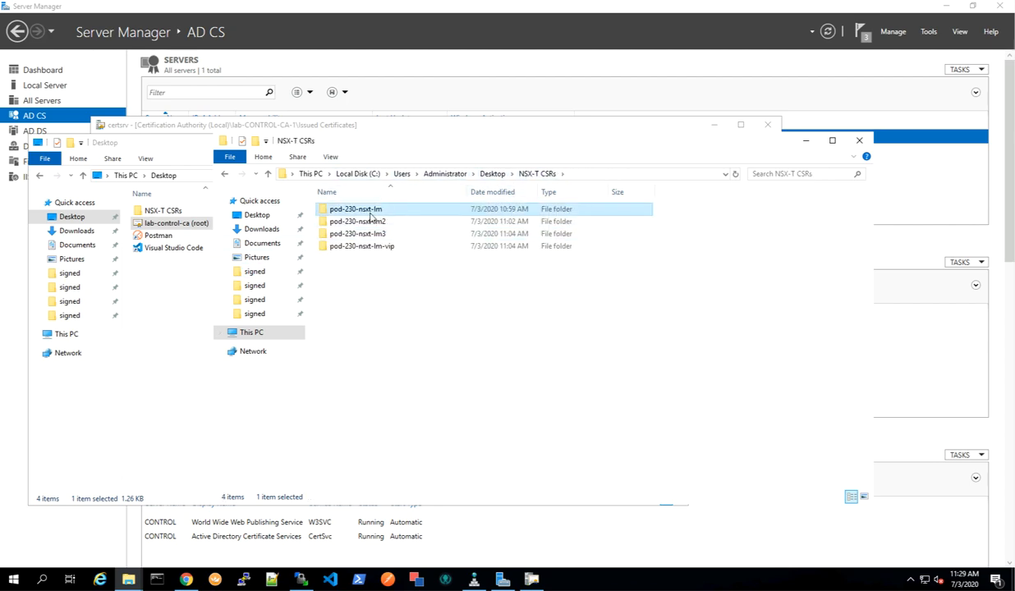
click(353, 312)
right_click(348, 313)
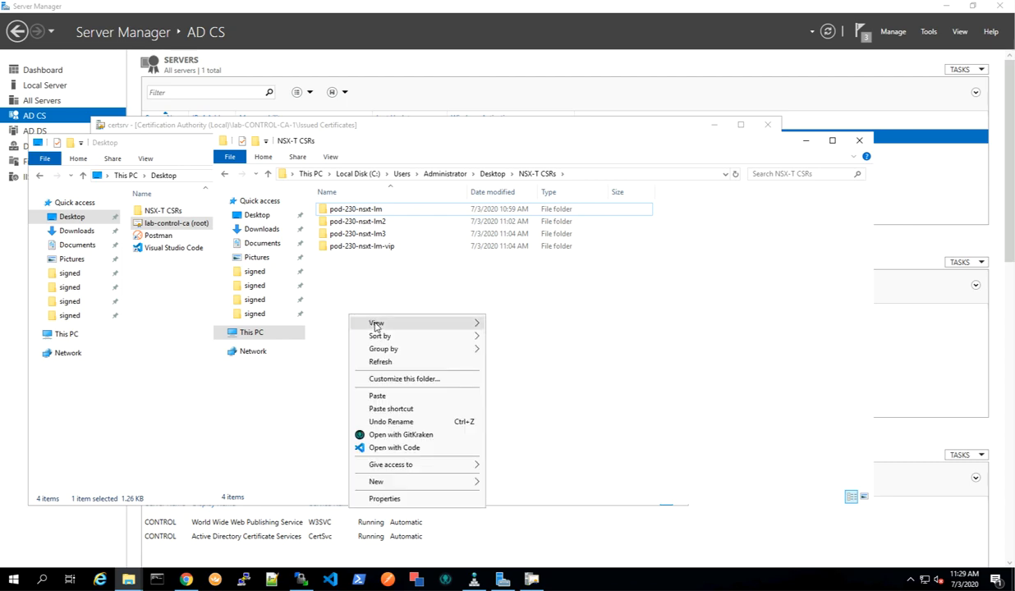
mouse_move(376, 325)
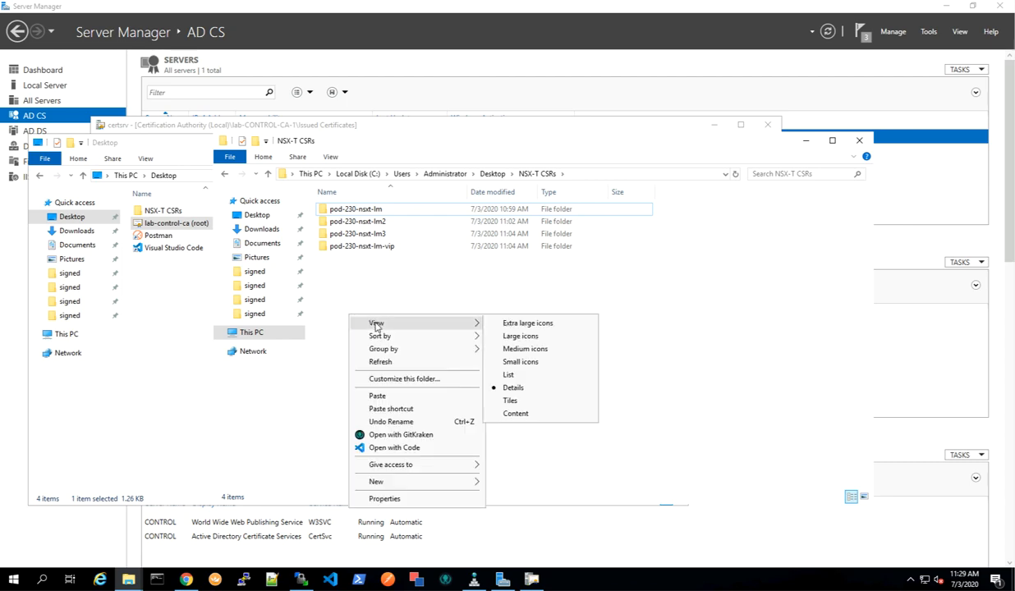
click(419, 398)
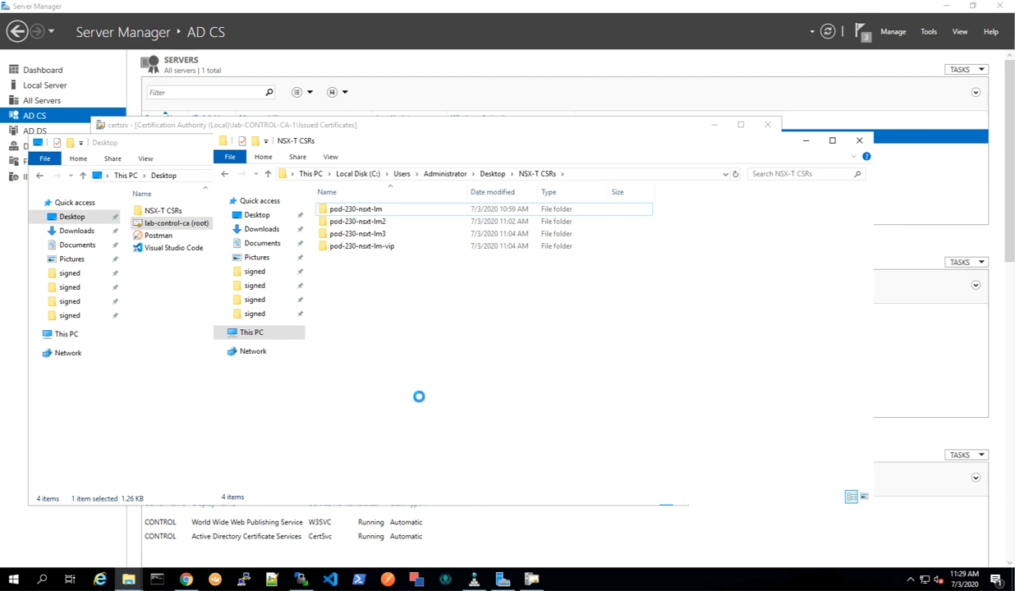
Create a new folder named "root CA cert" in NSX-T CSRs and move the lab-control-ca (root) certificate into it.
click(347, 298)
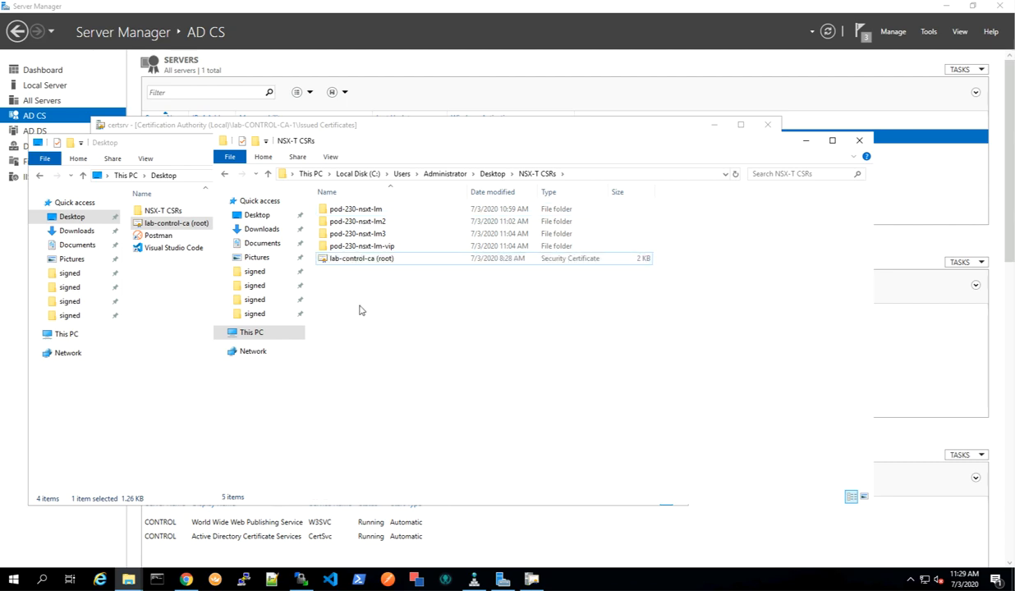
right_click(368, 311)
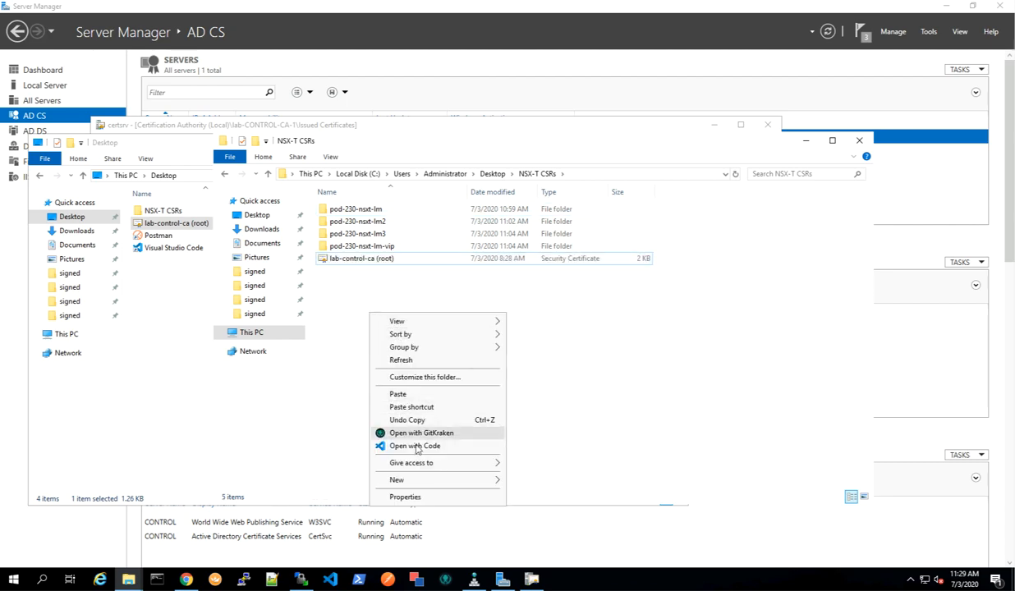
mouse_move(421, 481)
click(549, 486)
text(root)
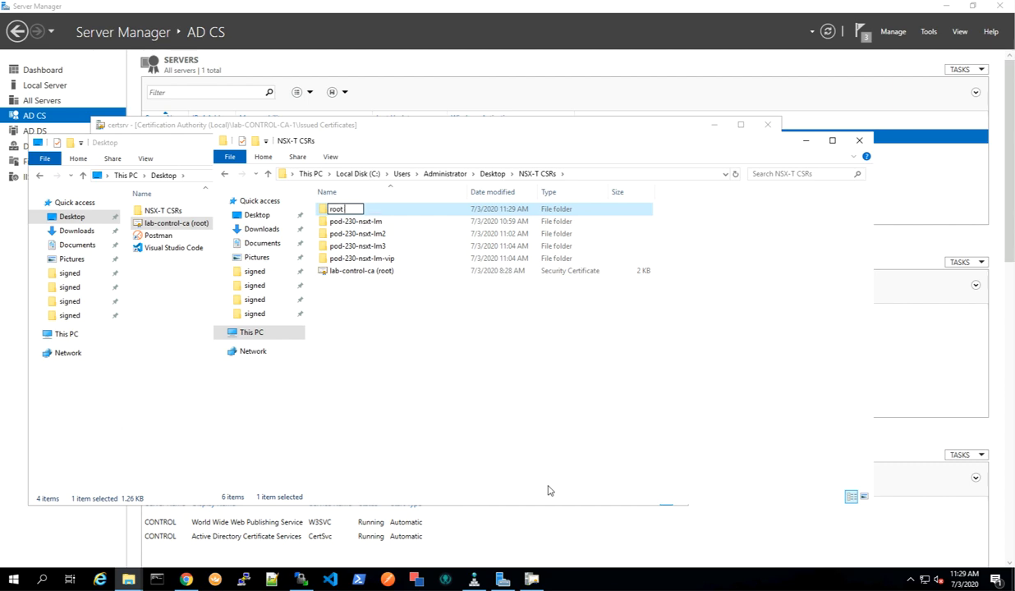
text( ce)
text(cert)
key(Return)
drag(349, 276, 353, 212)
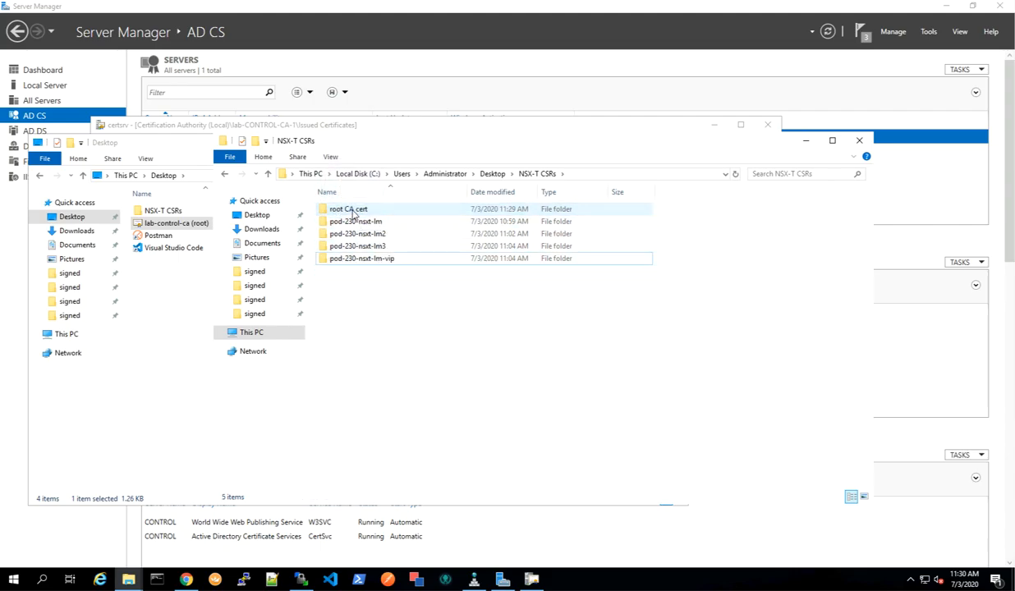
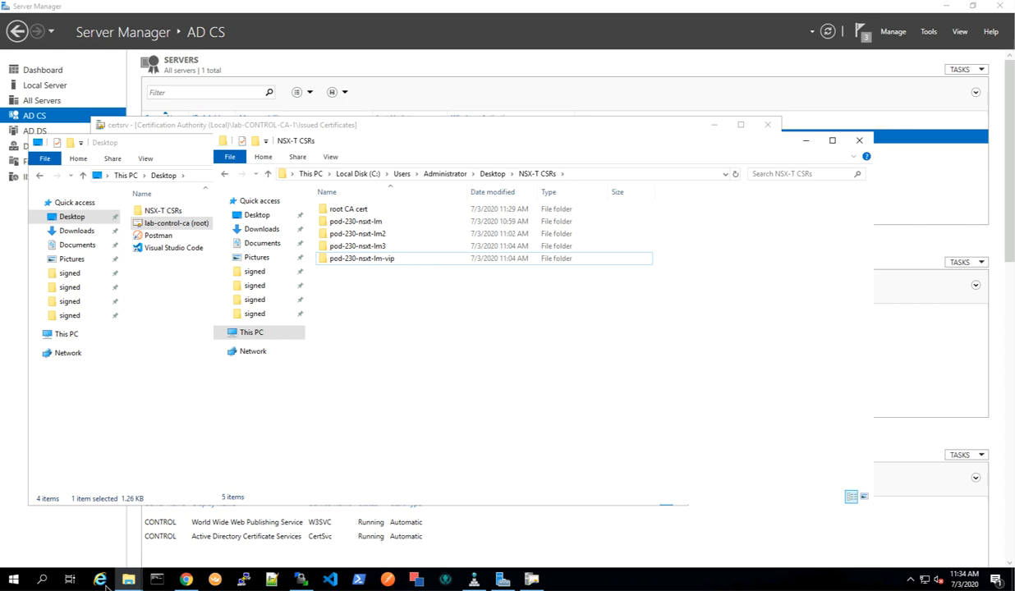
Switch to the NSX-T Manager tab and log in as admin with the account password.
click(186, 580)
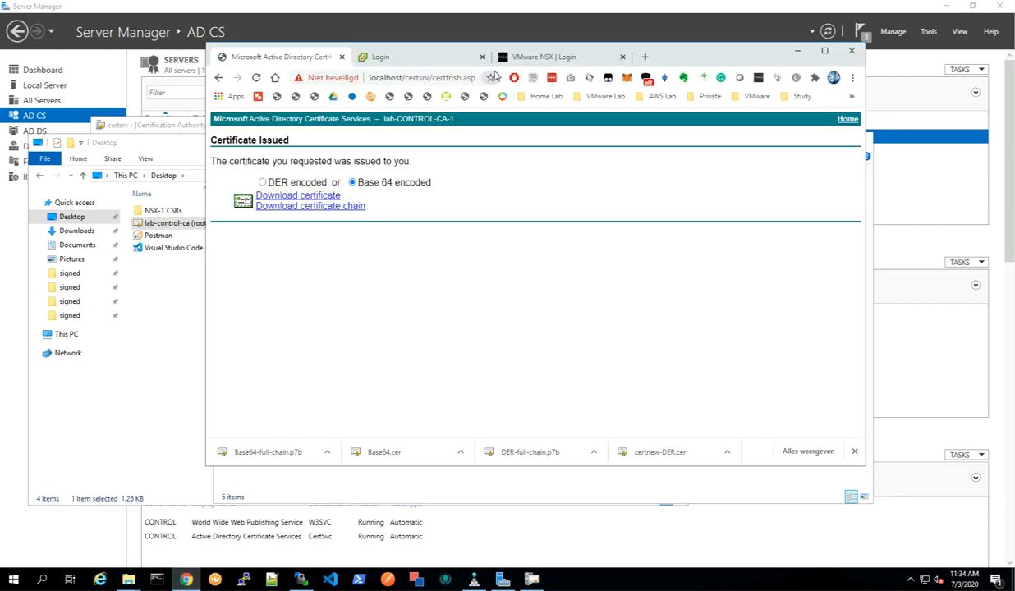
click(516, 56)
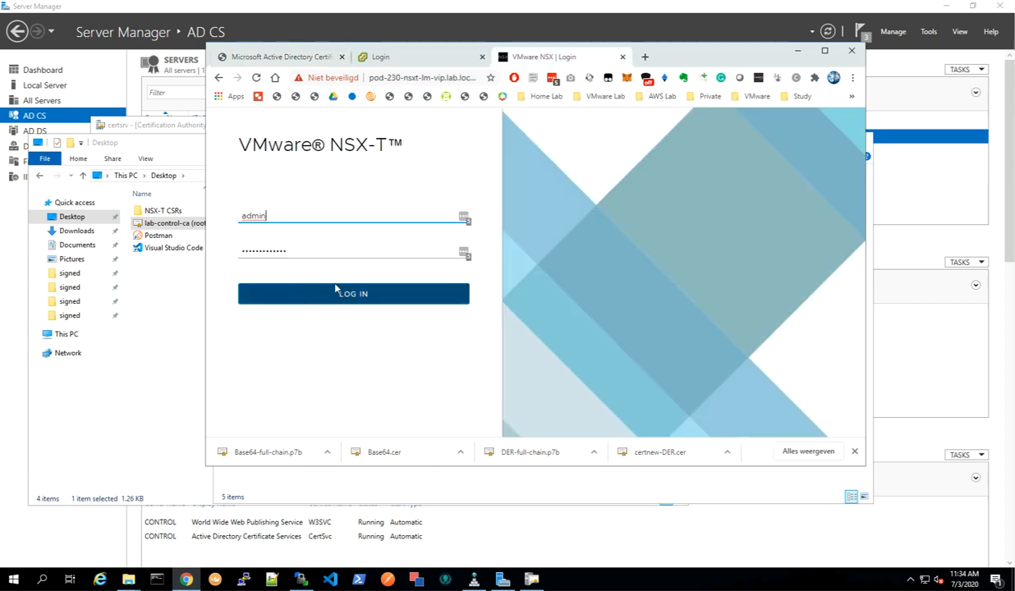
double_click(284, 247)
text(V)
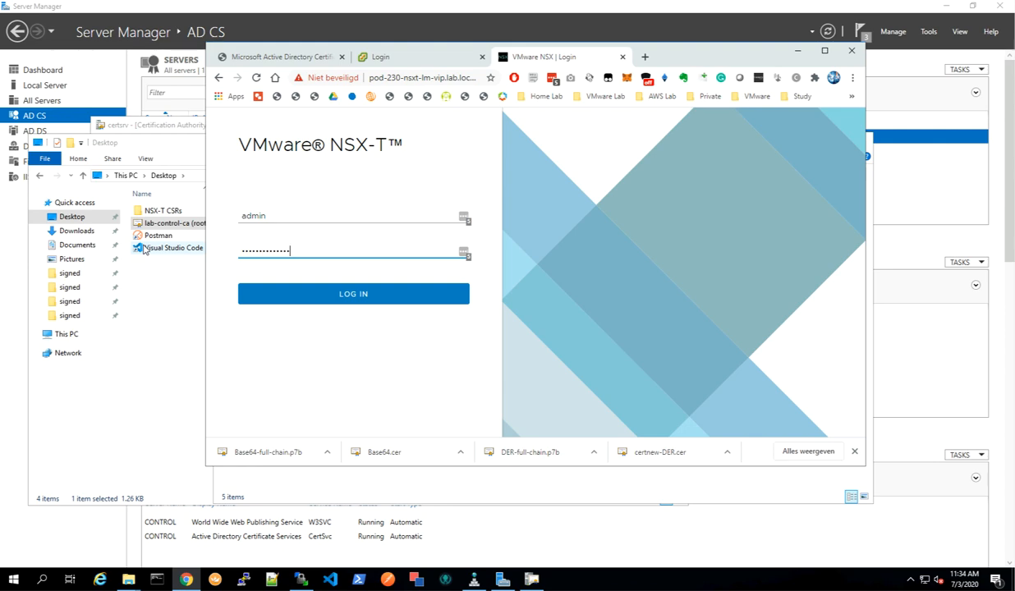
key(Return)
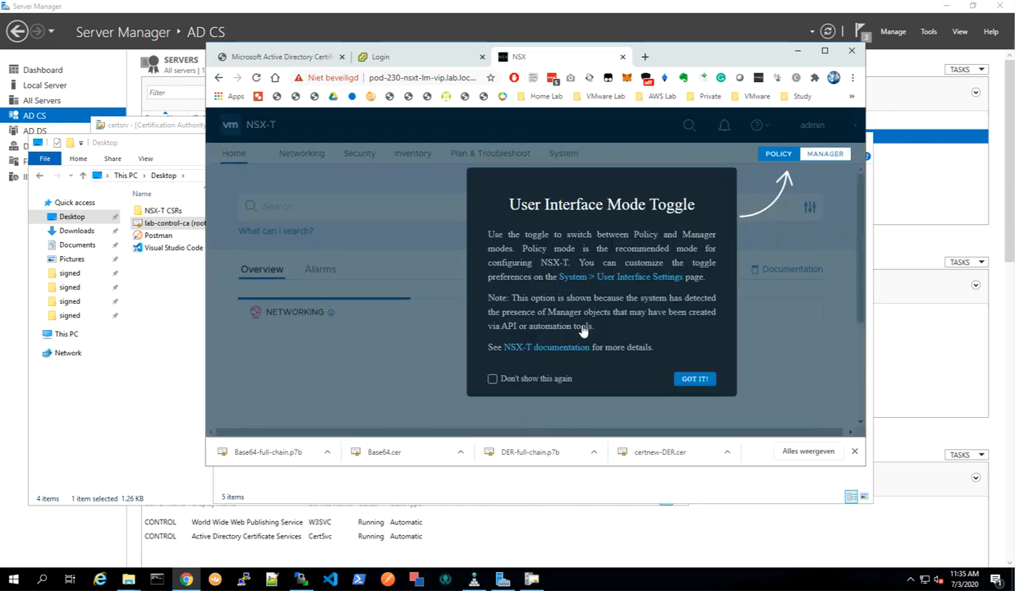
Dismiss the interface mode notice, maximise the browser and open the System Certificates page.
click(690, 378)
click(825, 51)
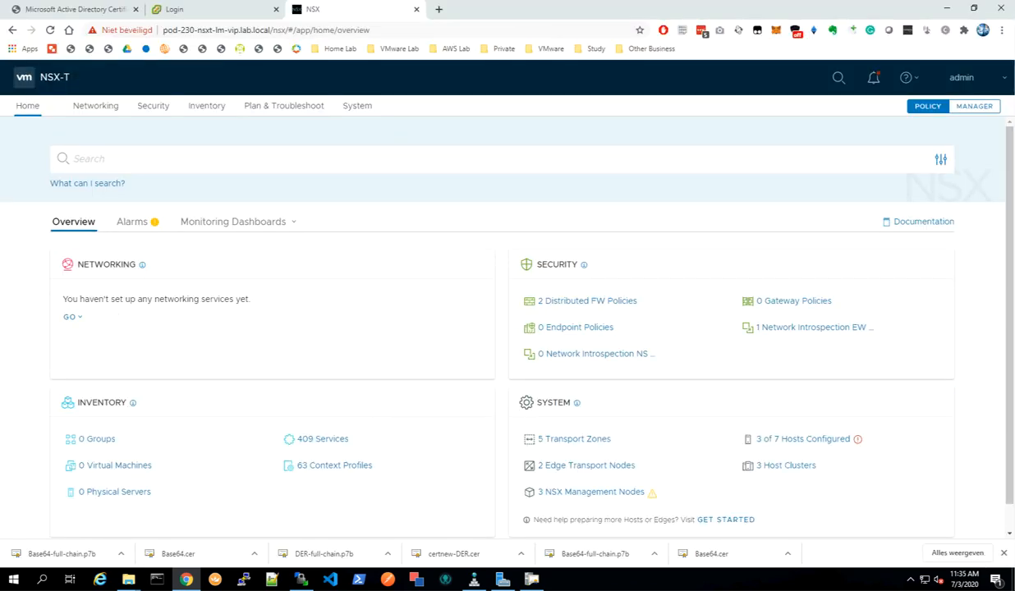
click(355, 107)
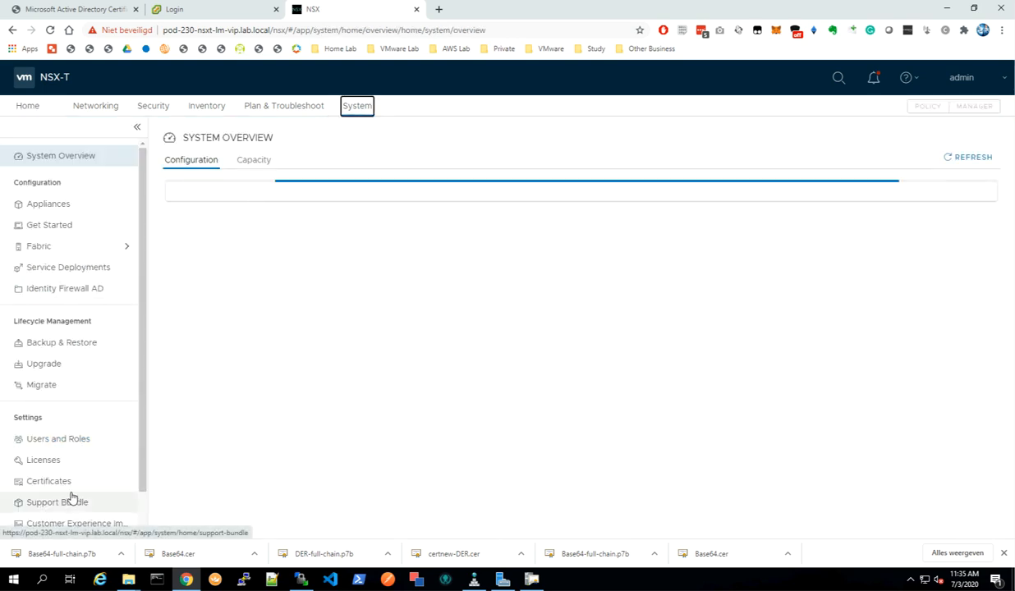
click(62, 487)
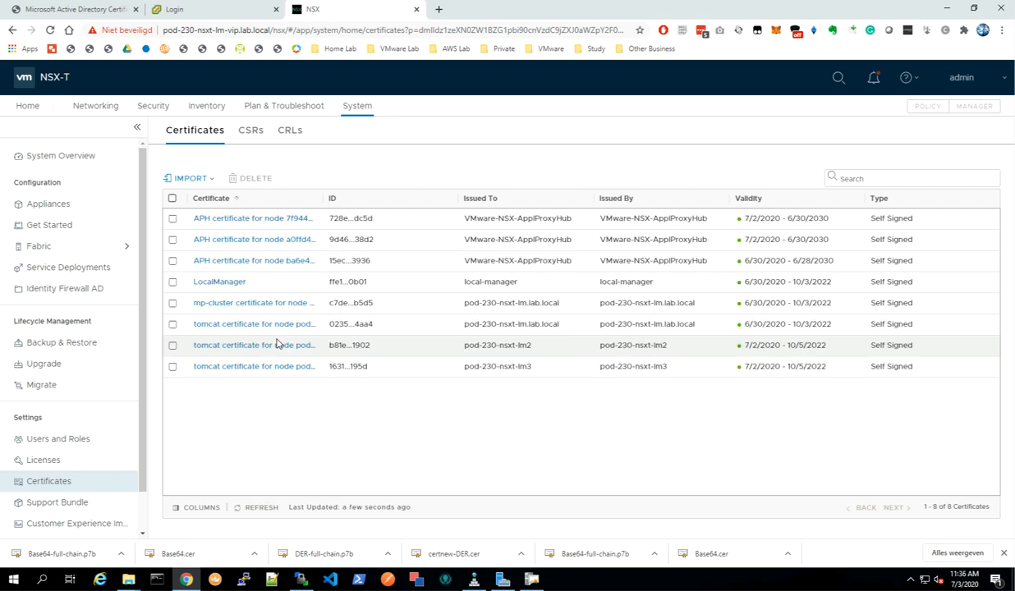
Start importing a CA certificate named L08-CONTROL-CA with Service Certificate switched off.
click(211, 179)
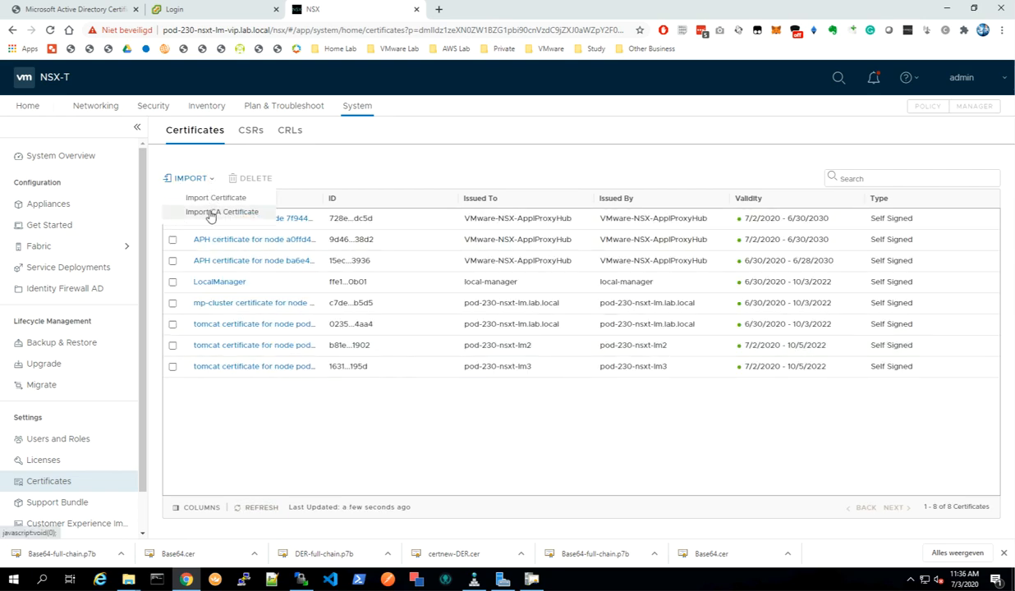
click(211, 213)
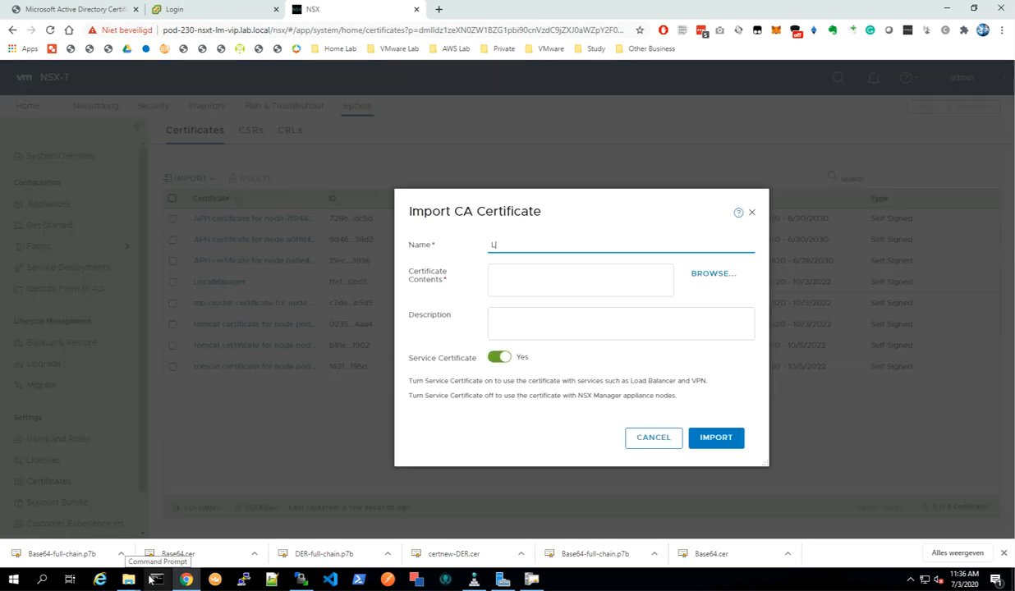
text(L08-)
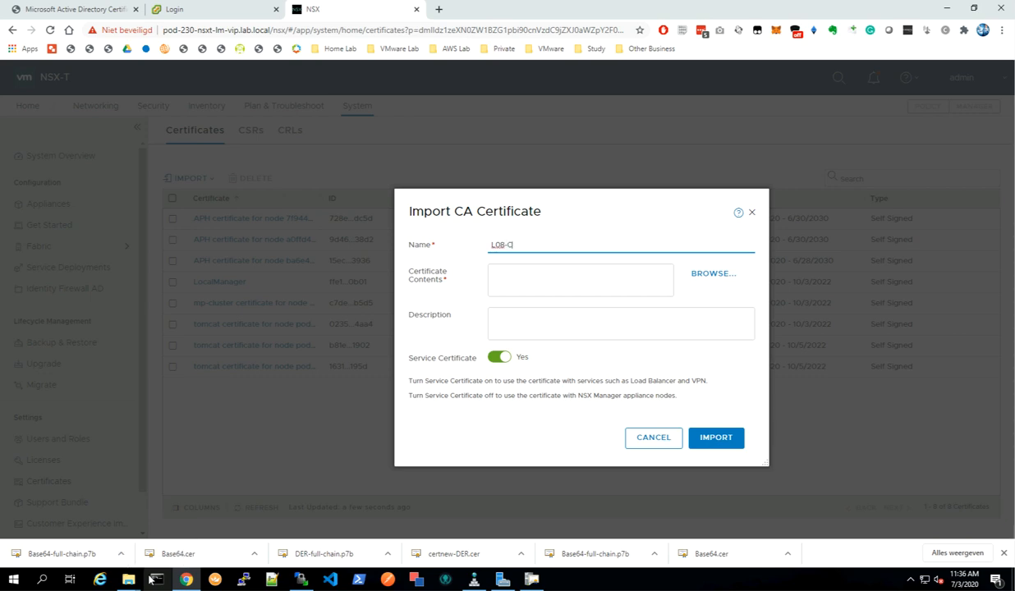
text(CONTROL-CA)
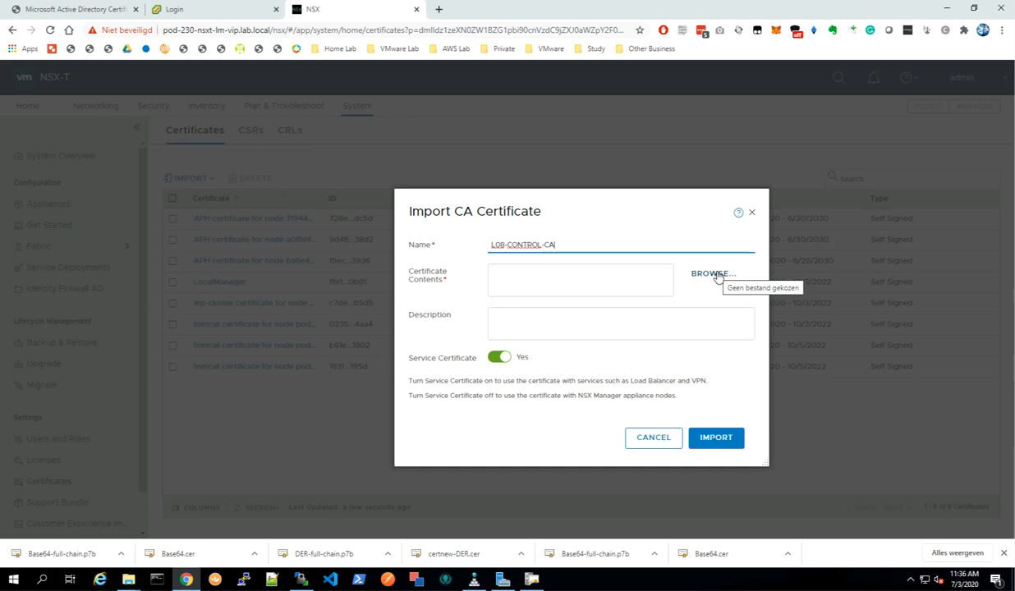
click(505, 359)
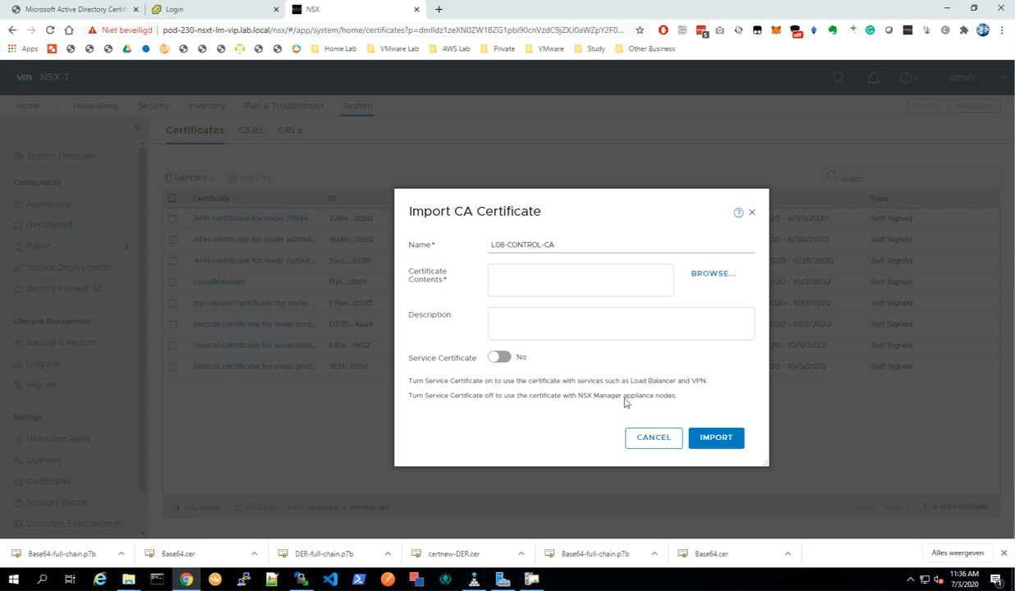
Load the lab-control-ca (root) file from NSX-T CSRs\root CA cert and import the CA certificate.
click(712, 277)
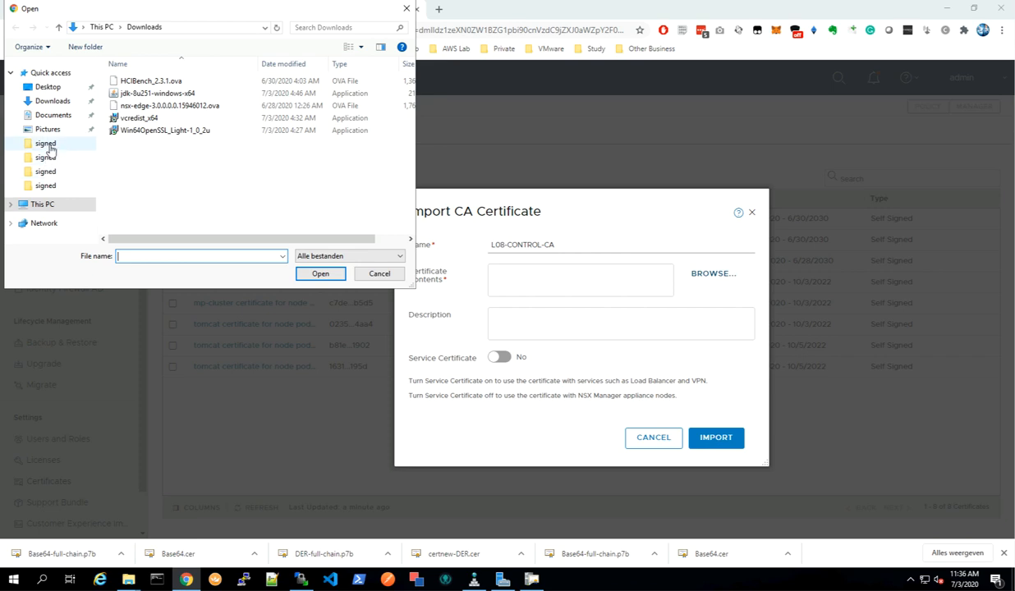
click(49, 87)
double_click(147, 87)
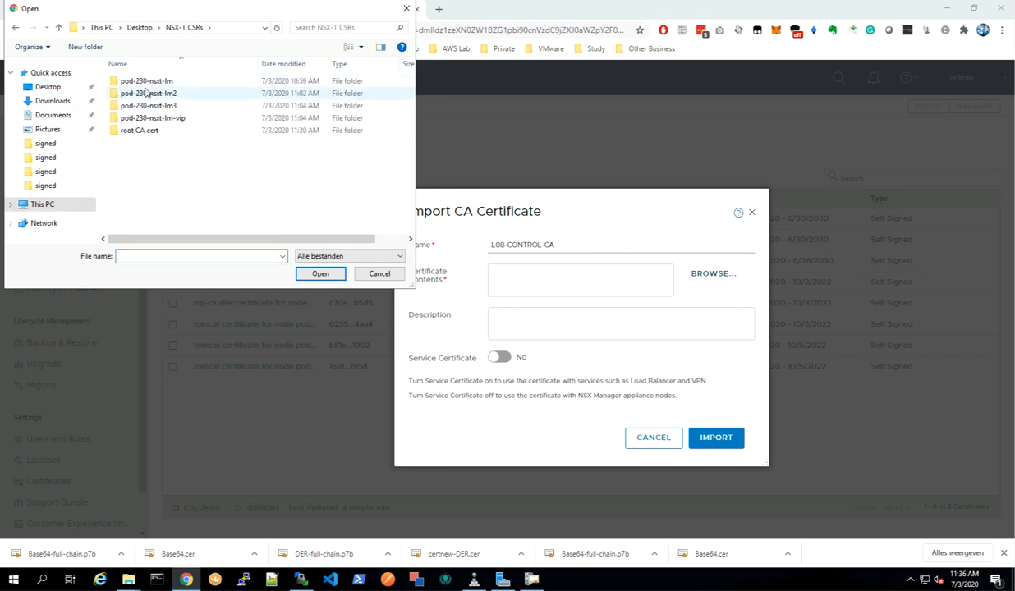
click(149, 137)
double_click(149, 136)
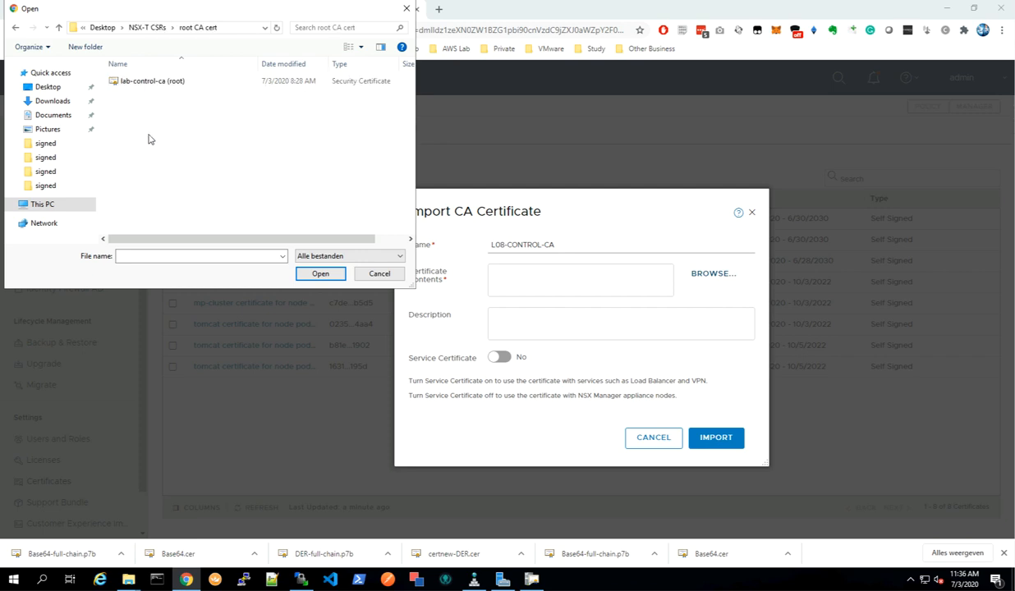
click(168, 85)
click(316, 272)
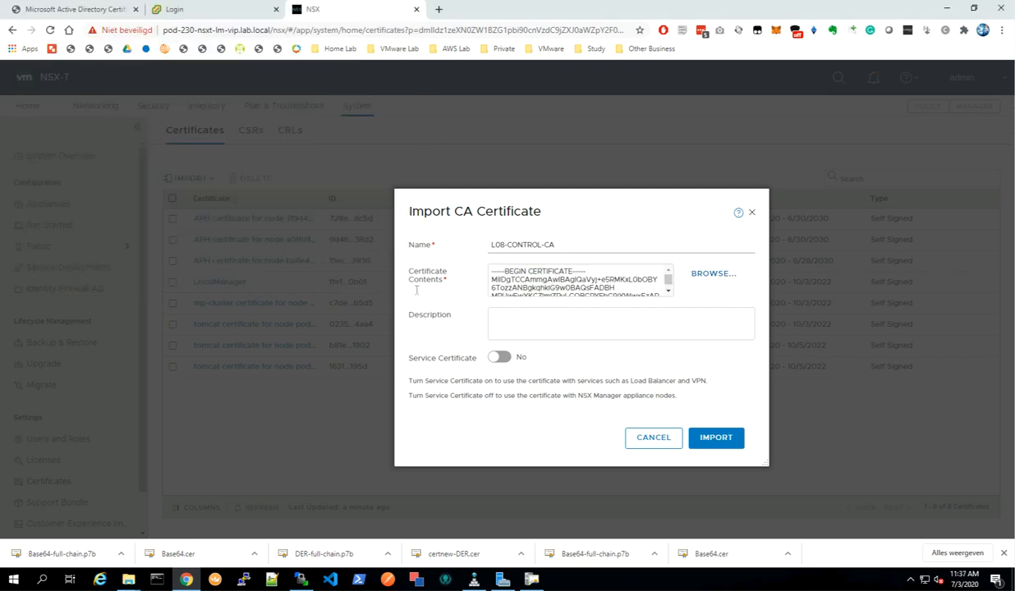
click(716, 439)
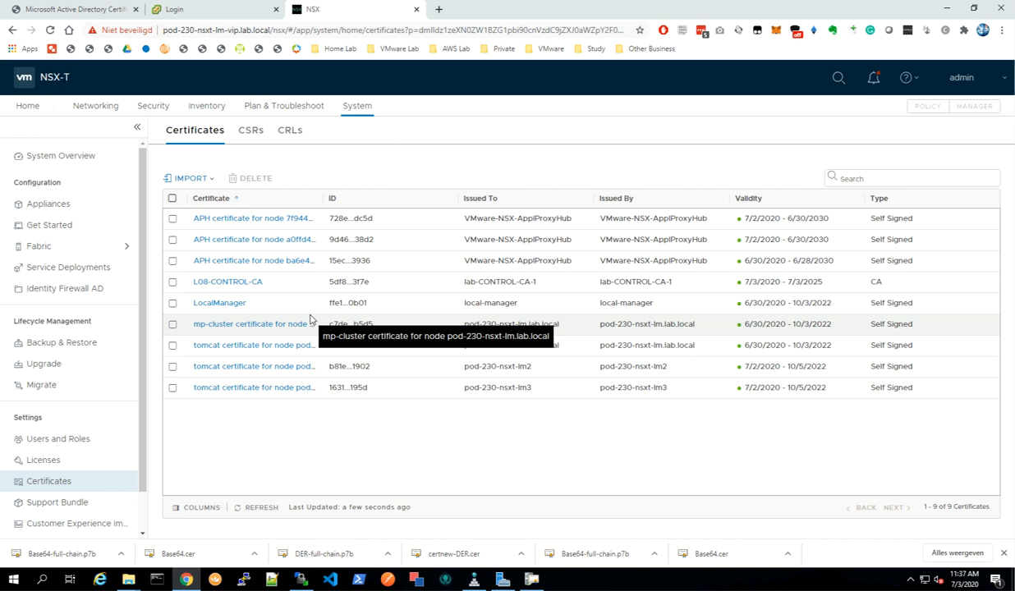
Start importing a certificate with Service Certificate off, naming and describing it pod-230-nsxt-lm.lab.local.
click(190, 179)
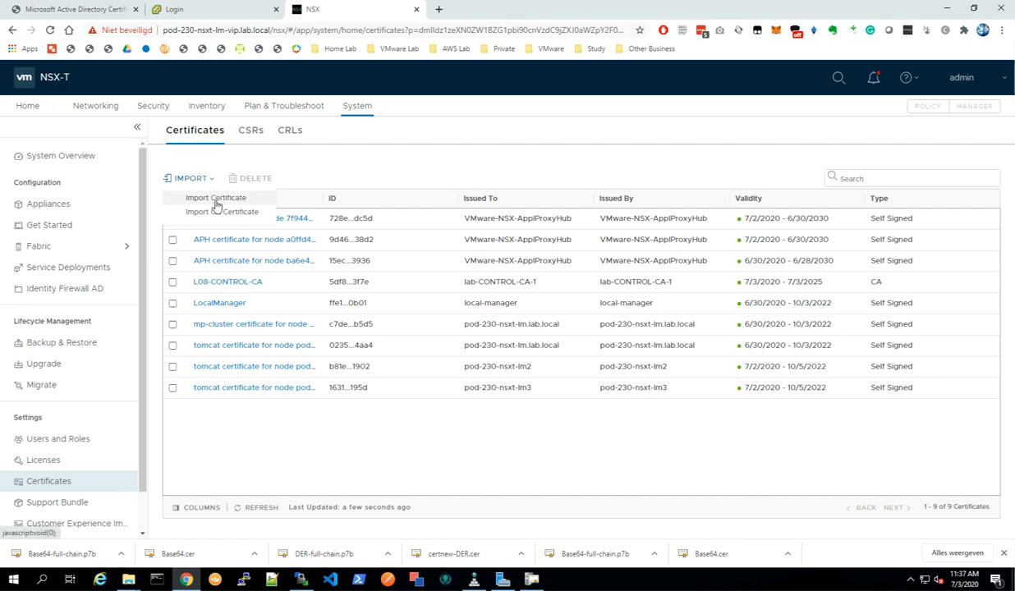
click(215, 198)
click(502, 393)
click(528, 213)
text(pod-230-nsxt-lm.lab.local)
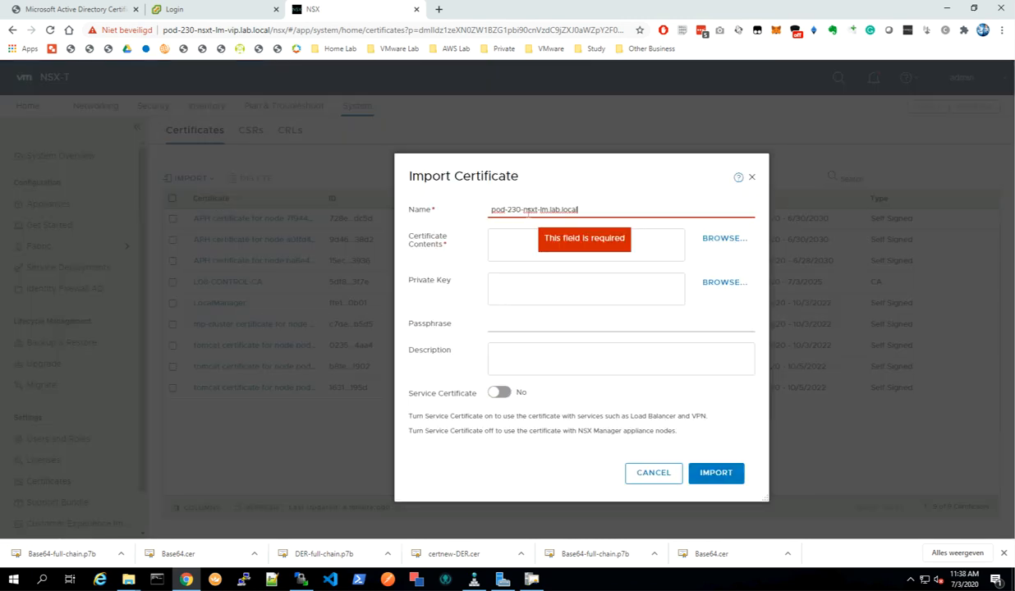
click(499, 350)
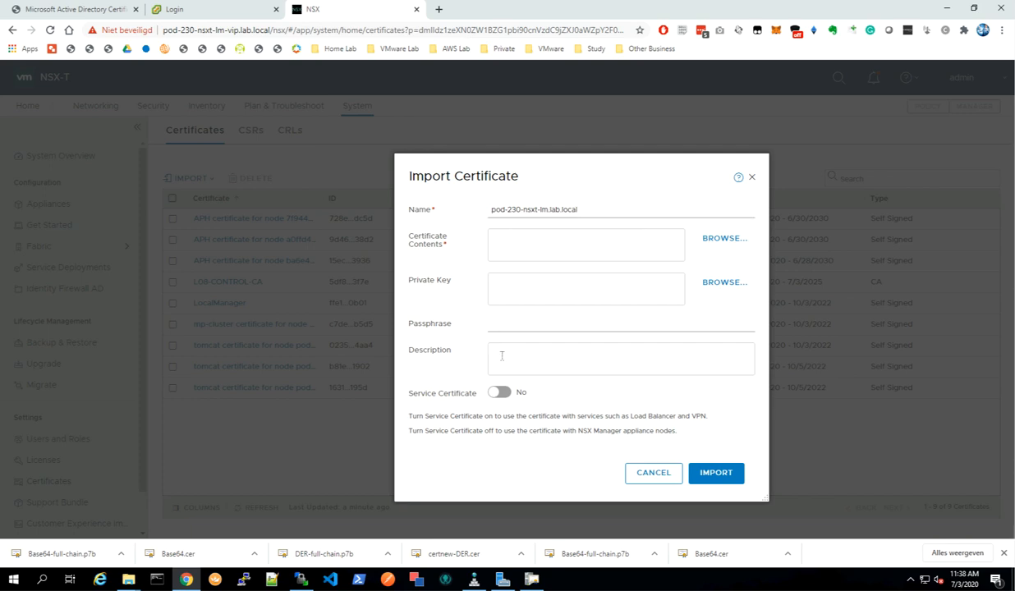
text(pod-230-nsxt-lm.lab.local)
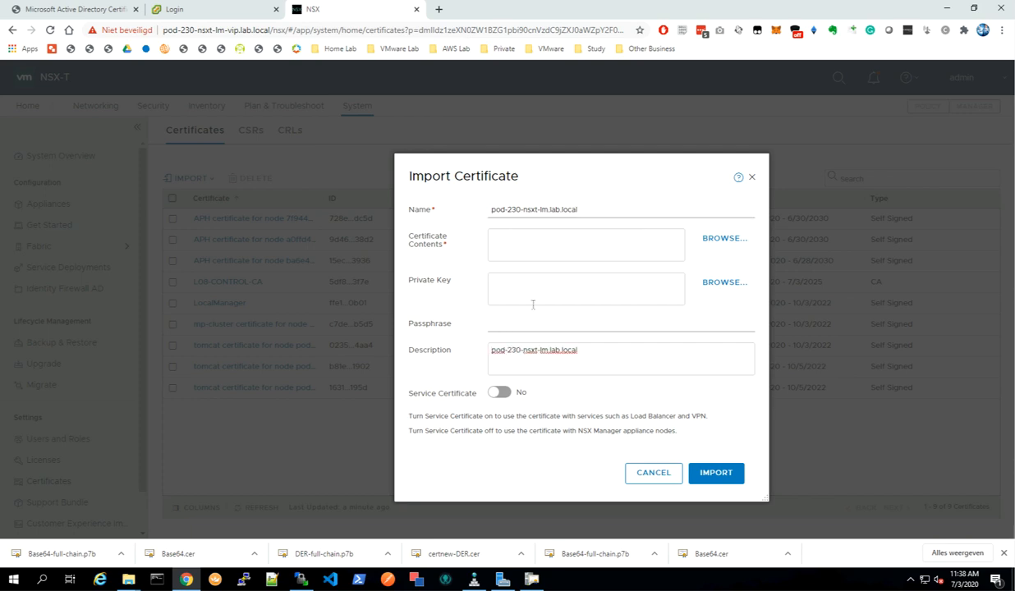
Open Notepad++ with four blank tabs and return to the first one.
click(272, 580)
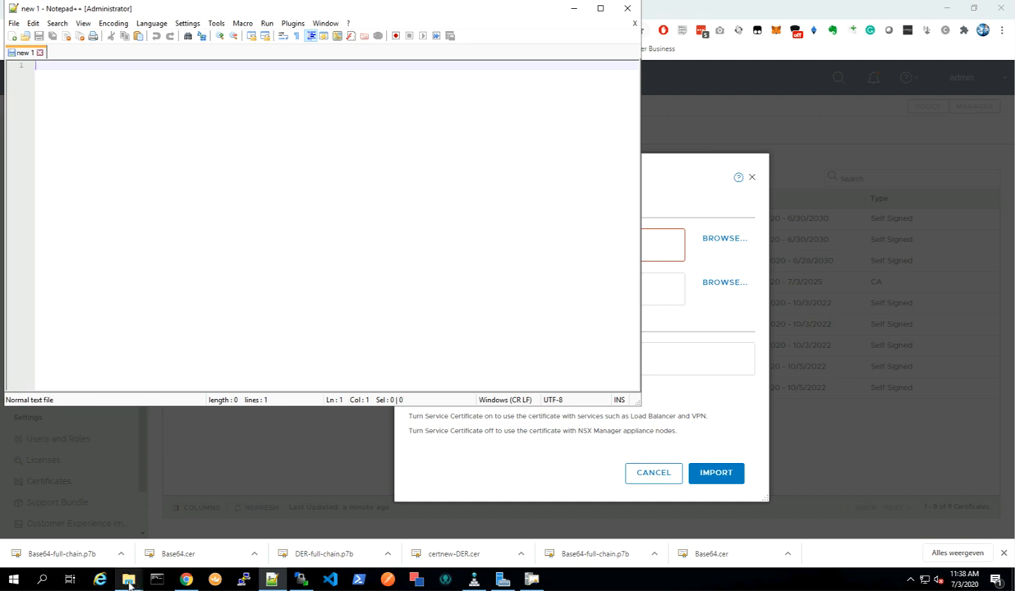
mouse_move(129, 580)
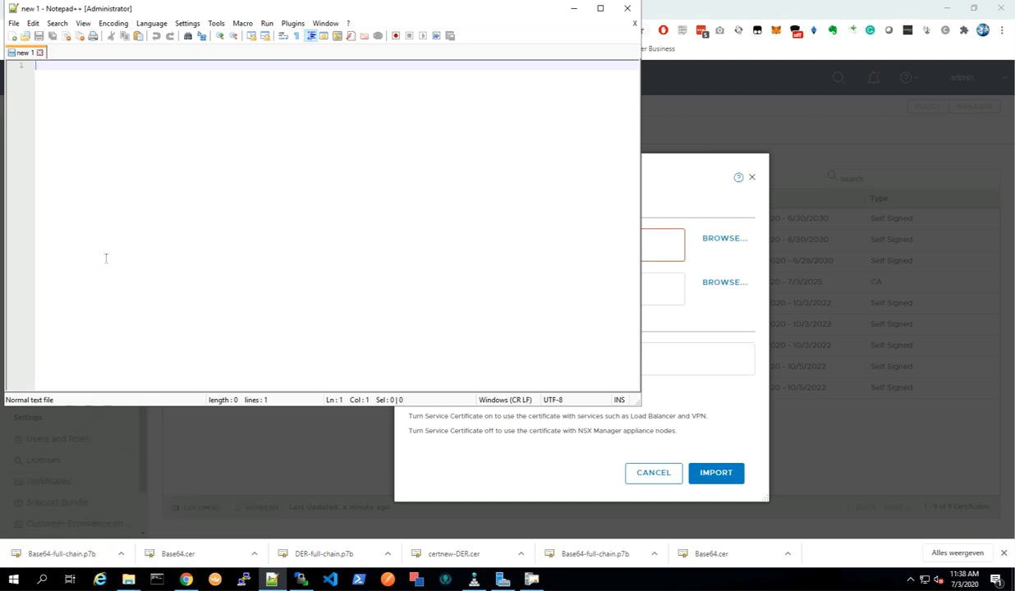
double_click(58, 53)
double_click(96, 55)
double_click(136, 54)
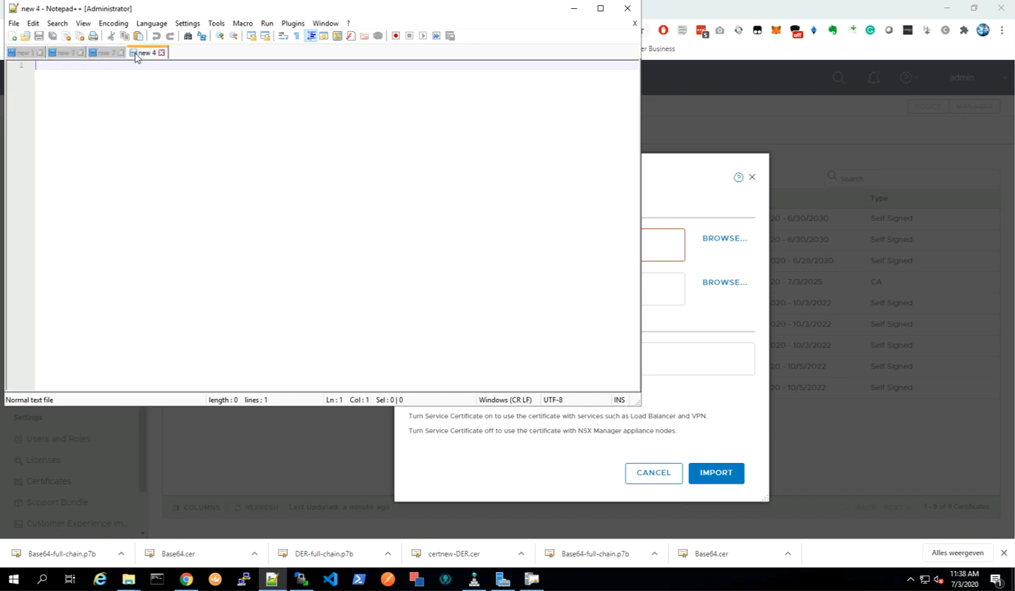
click(24, 54)
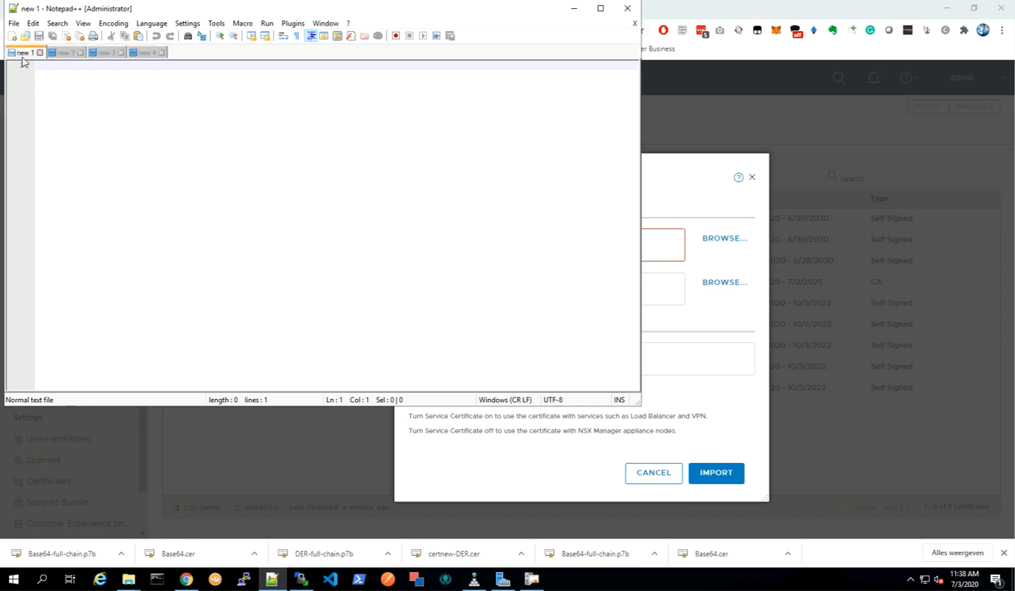
Open the signed Base64 certificate in the pod-230-nsxt-lm folder with Notepad++.
click(127, 580)
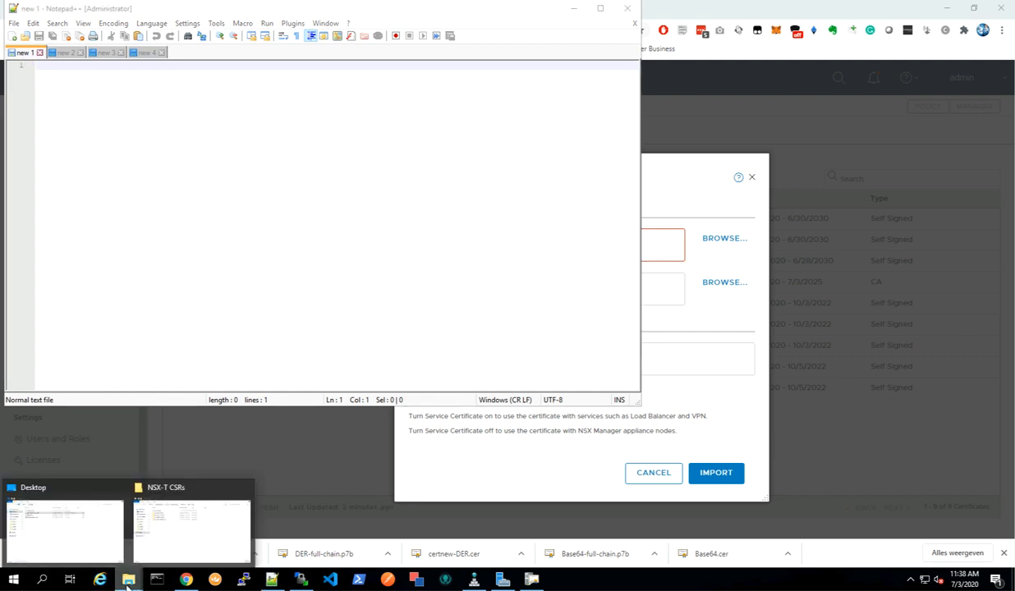
click(168, 528)
double_click(350, 221)
right_click(370, 219)
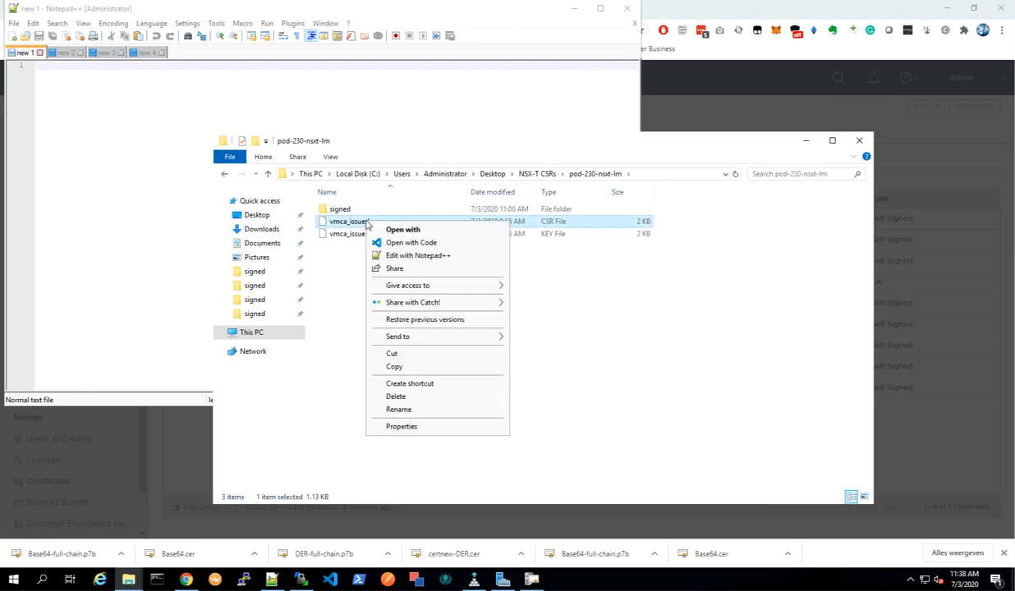
click(322, 273)
double_click(339, 210)
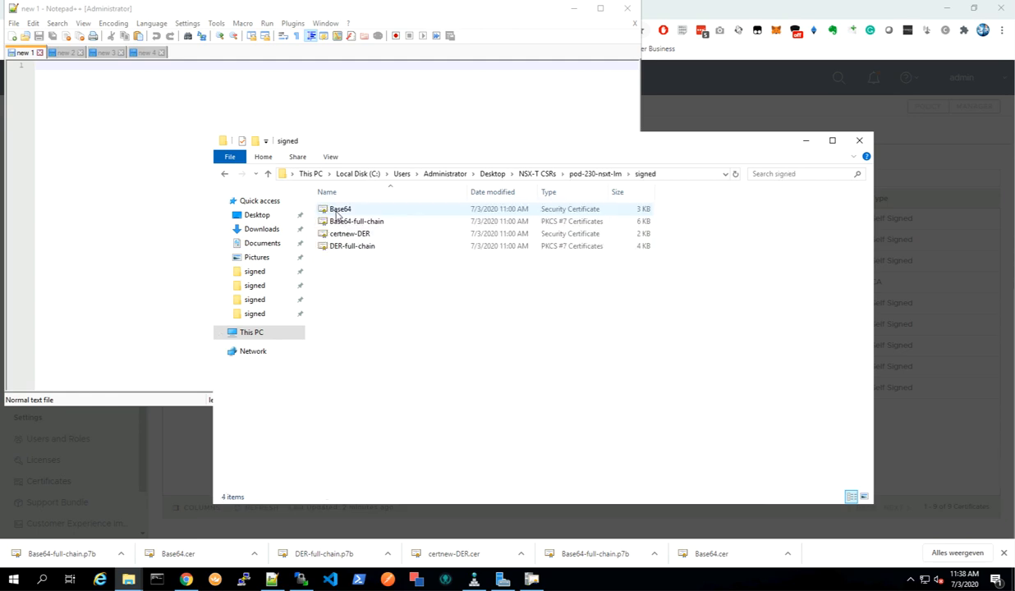
right_click(343, 211)
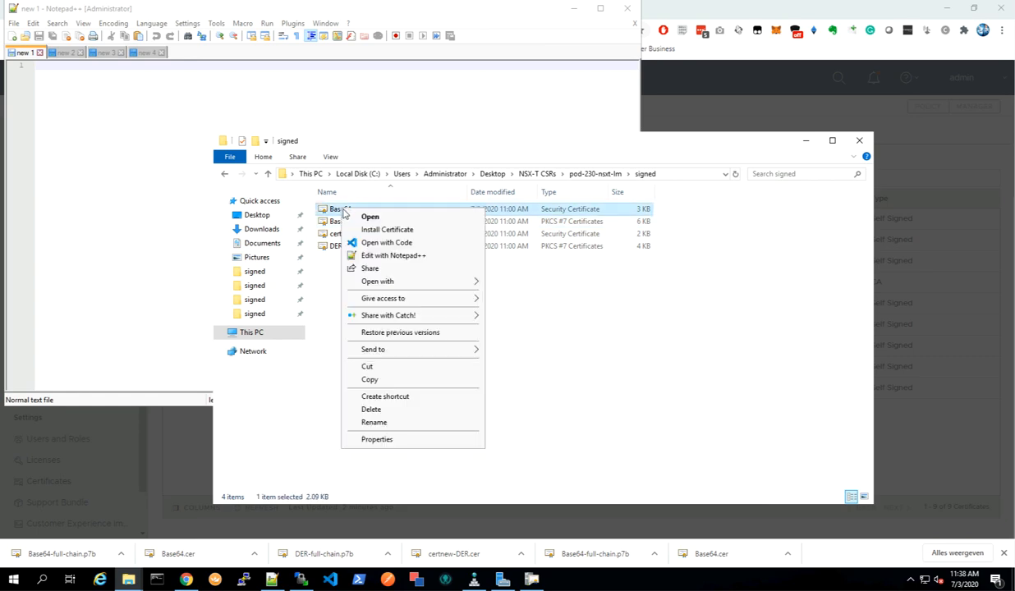
click(393, 255)
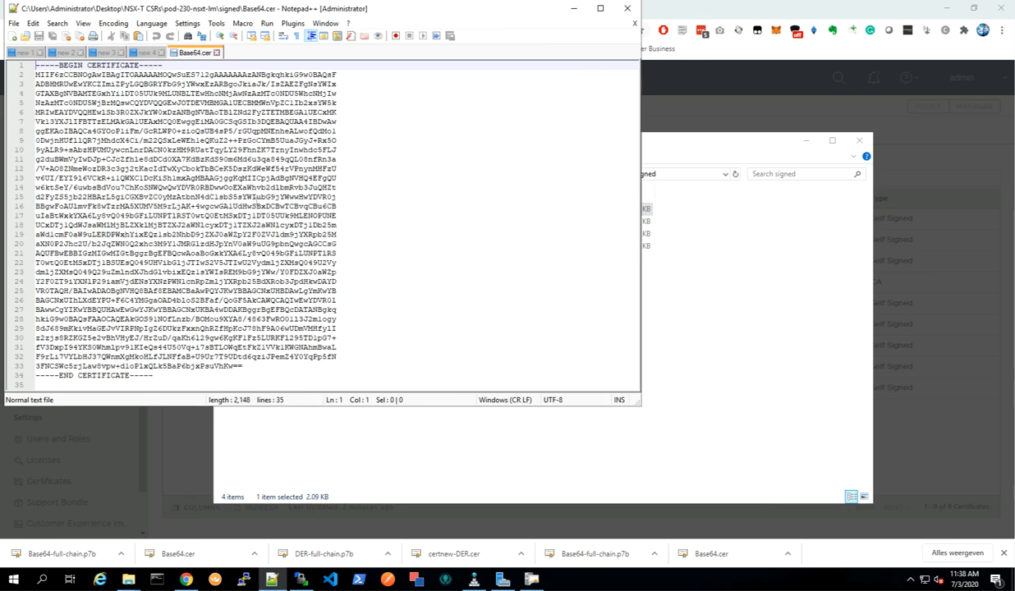
Copy the whole Base64 certificate text into the new 1 tab.
click(219, 234)
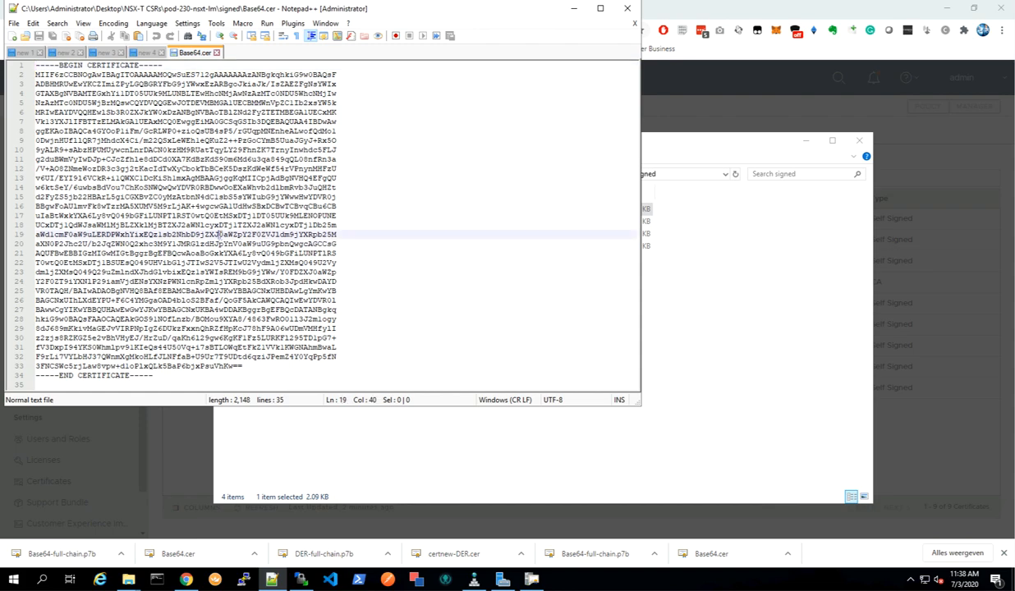
key(ctrl+a)
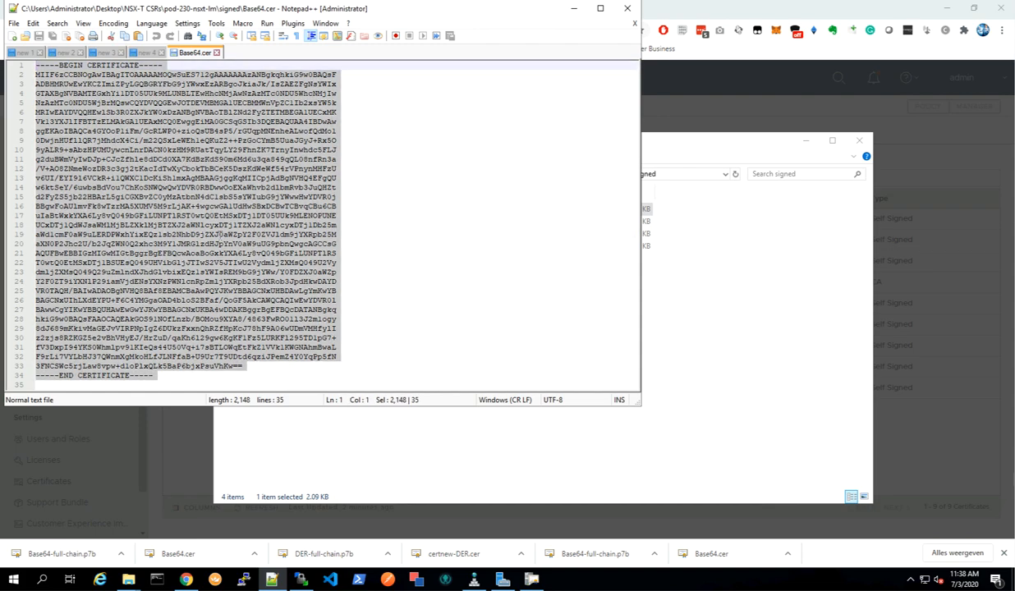
click(23, 53)
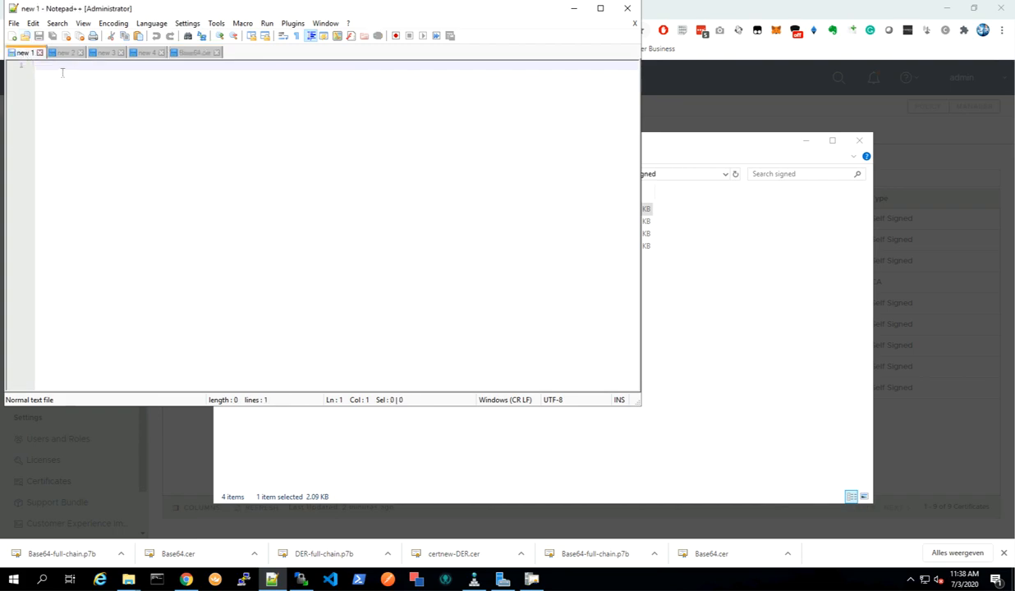
key(ctrl+v)
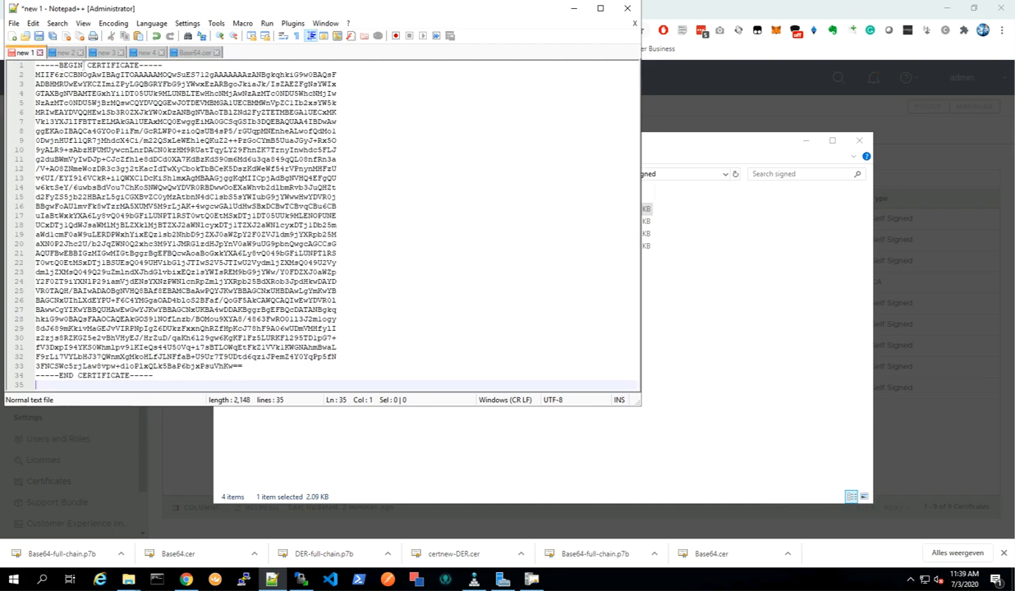
Close the Base64.cer tab and return to the signed folder window.
click(204, 52)
click(217, 53)
click(436, 427)
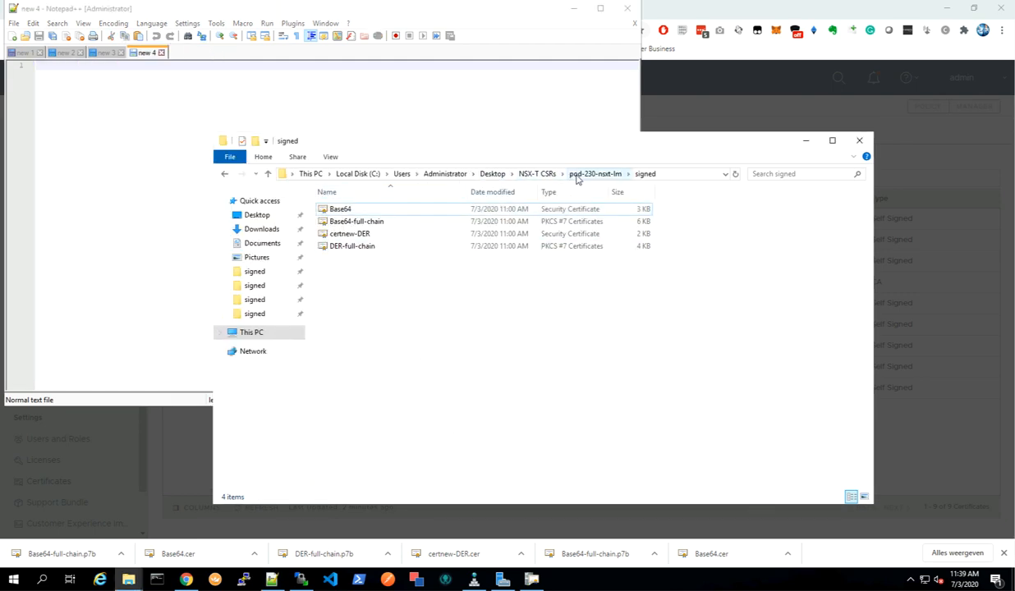
Open the signed Base64 certificate in the pod-230-nsxt-lm2 folder with Notepad++.
click(538, 174)
double_click(377, 222)
double_click(345, 210)
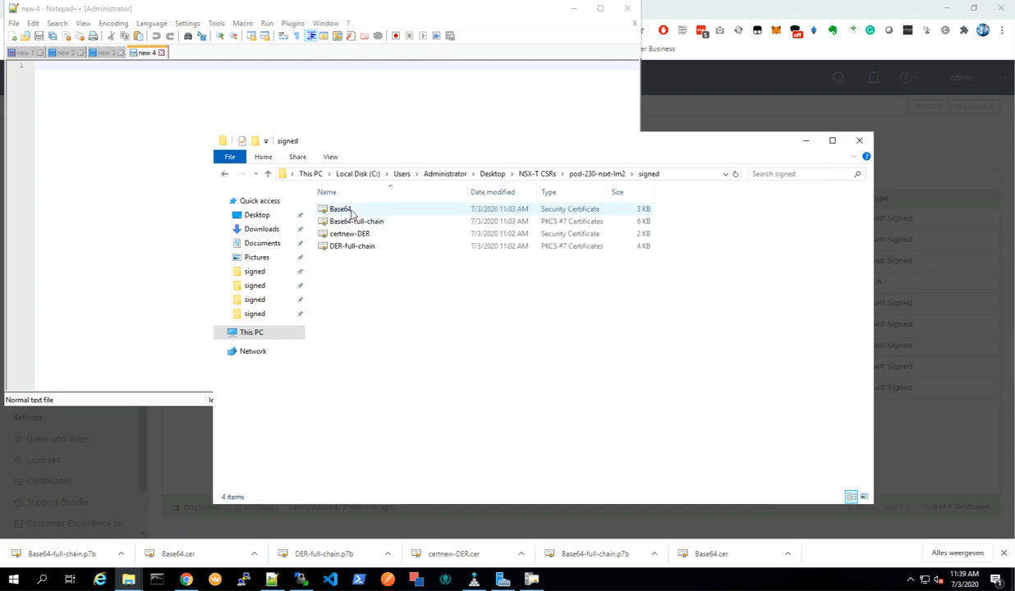
right_click(345, 212)
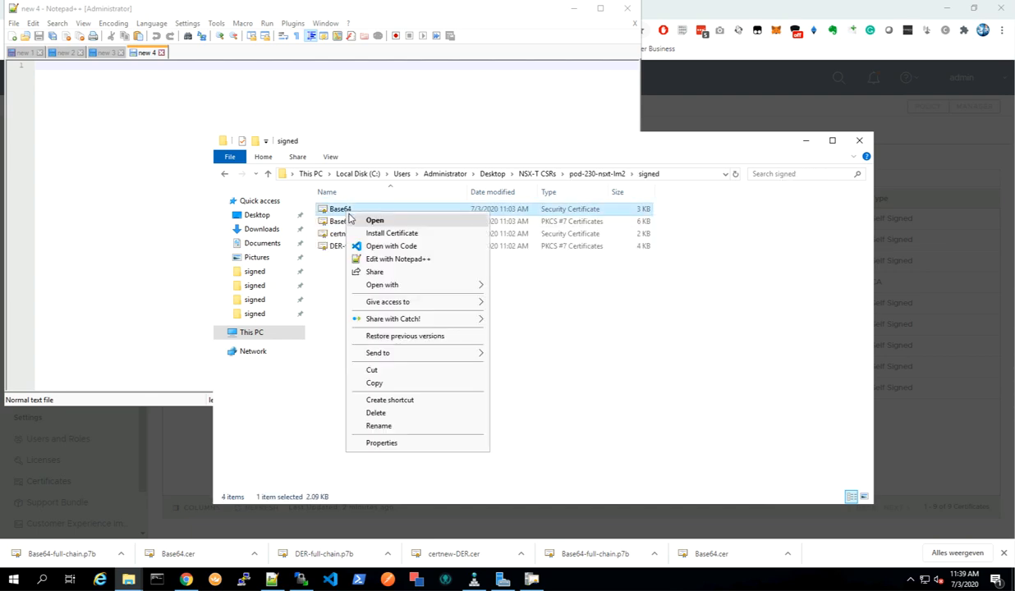
click(387, 260)
Copy the whole Base64 certificate text into the new 2 tab.
click(275, 272)
key(ctrl+a)
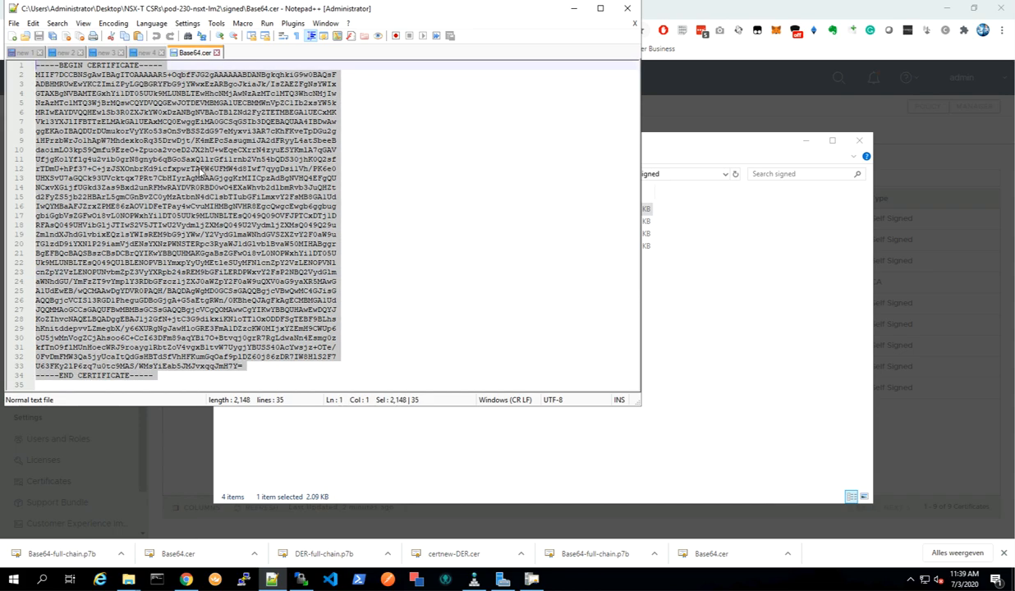
click(64, 53)
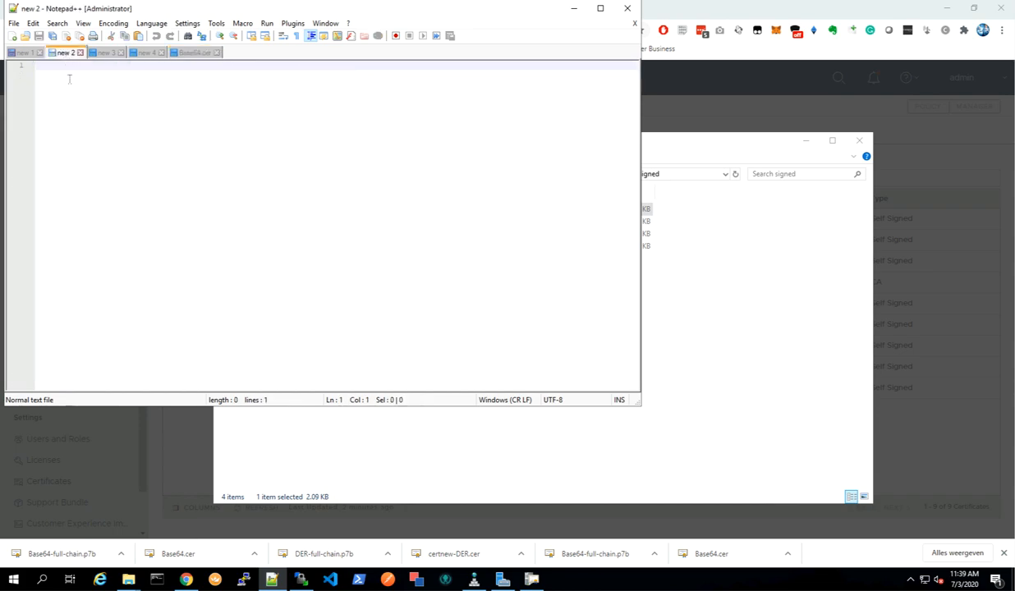
key(ctrl+v)
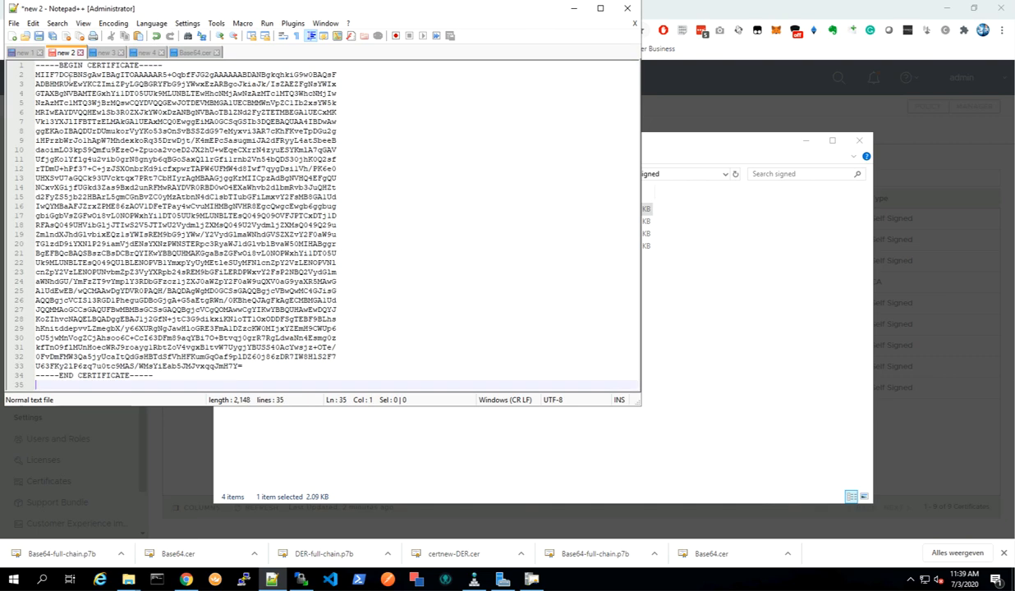
Close the Base64.cer tab and return to the signed folder window.
click(199, 52)
click(217, 52)
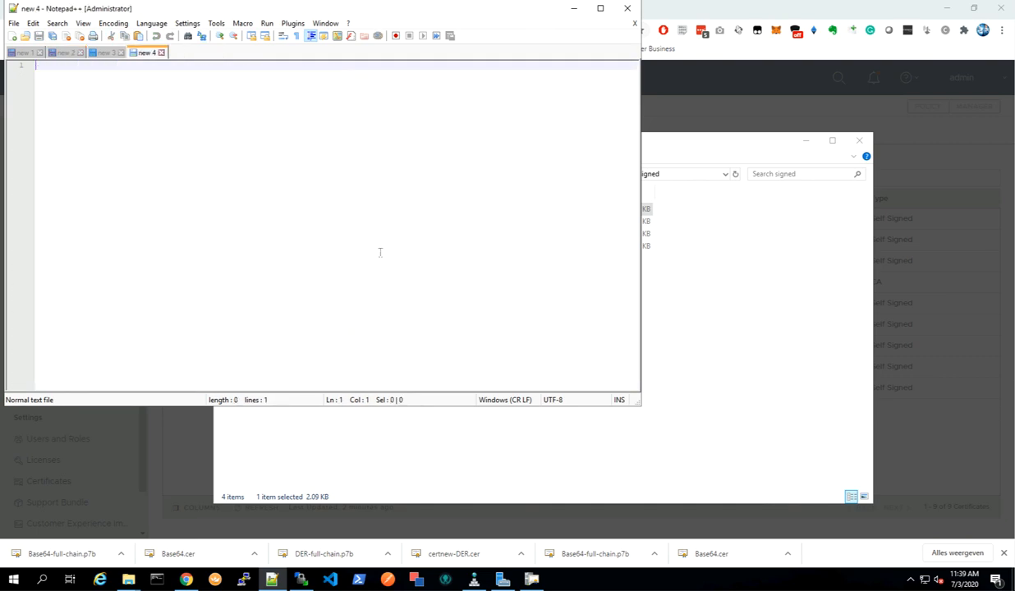
click(395, 448)
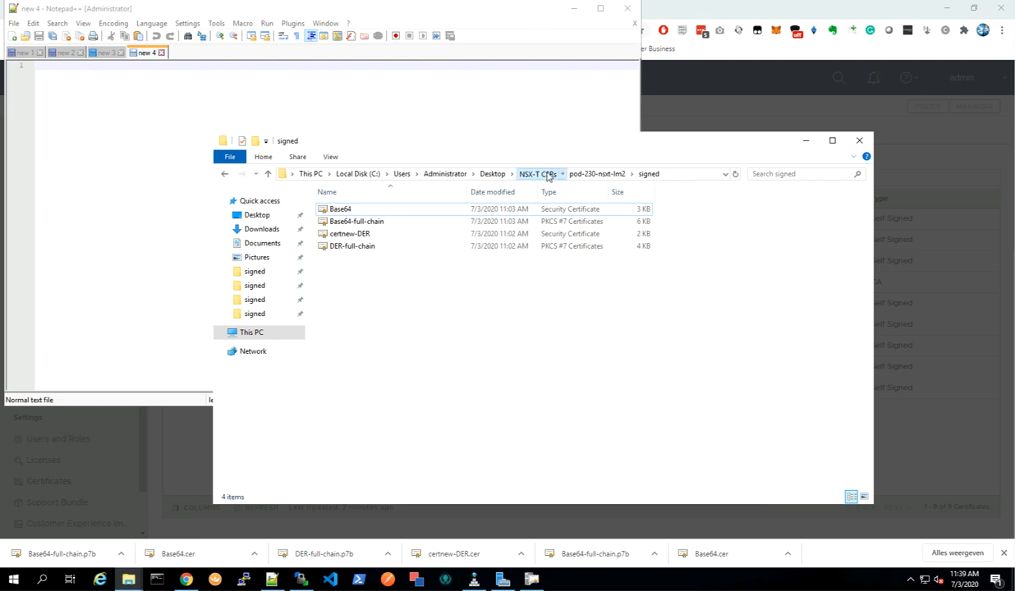
Open the signed Base64 certificate in the pod-230-nsxt-lm3 folder with Notepad++.
click(549, 175)
double_click(390, 234)
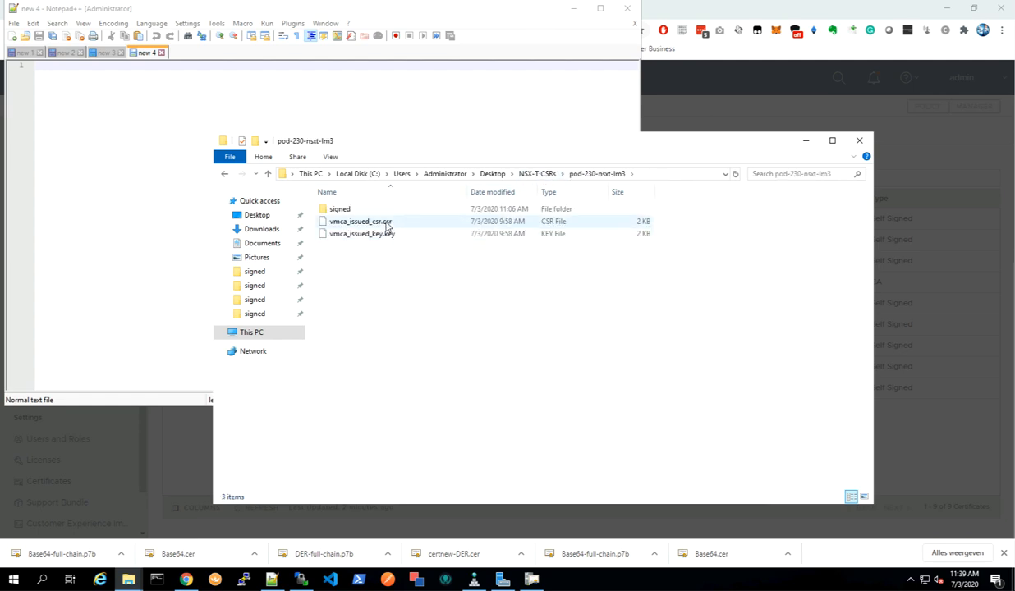
double_click(358, 210)
click(359, 212)
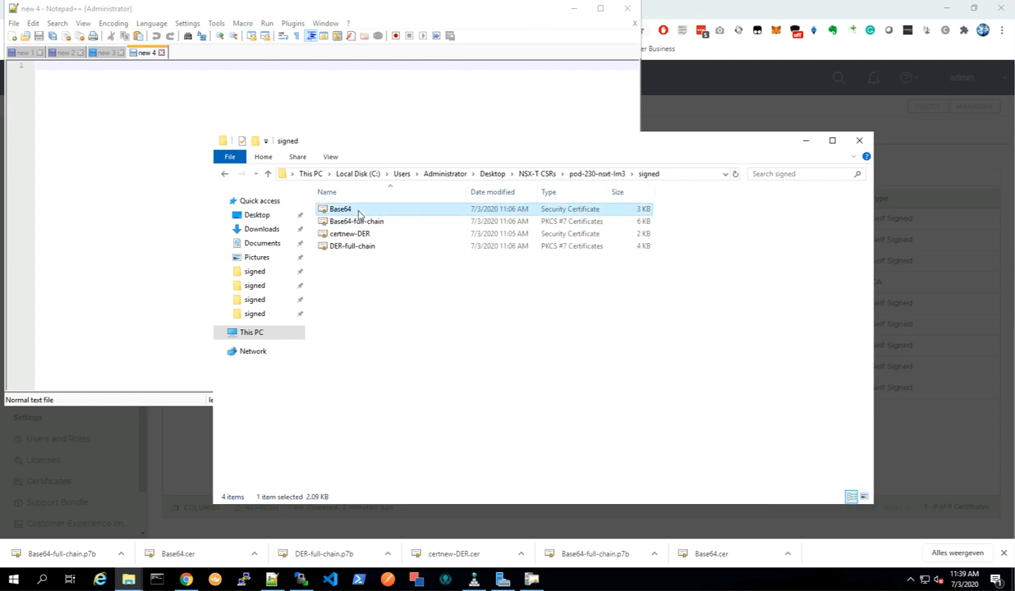
right_click(359, 212)
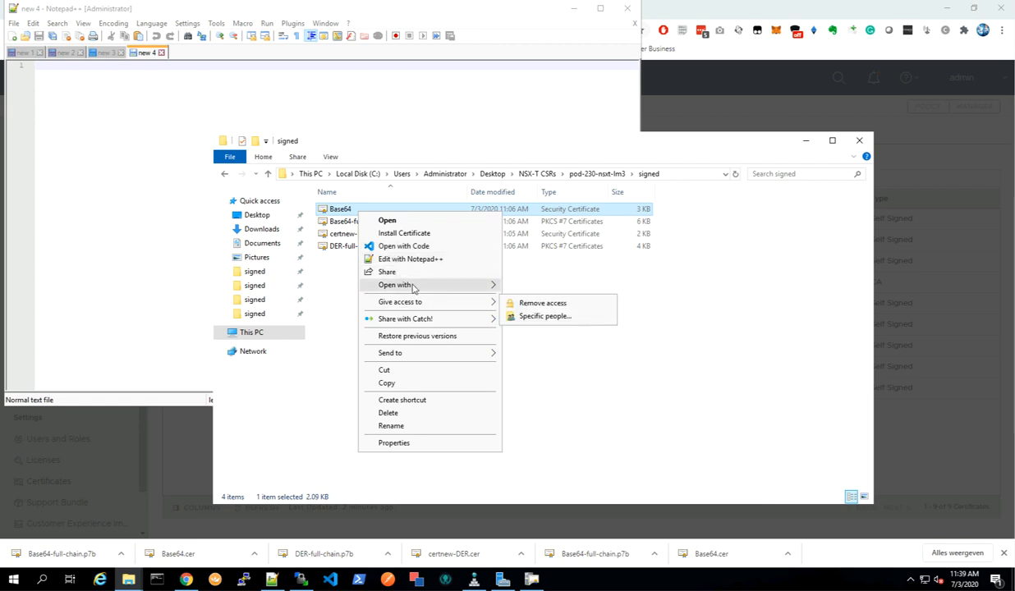
mouse_move(413, 286)
click(410, 259)
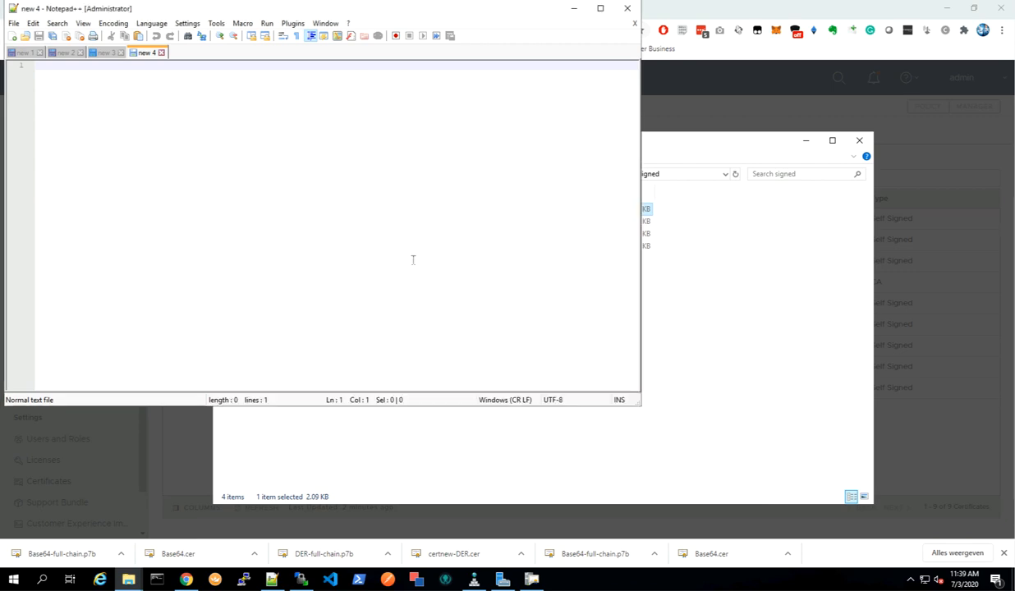
Copy the whole Base64 certificate text into the new 3 tab.
click(221, 224)
key(ctrl+a)
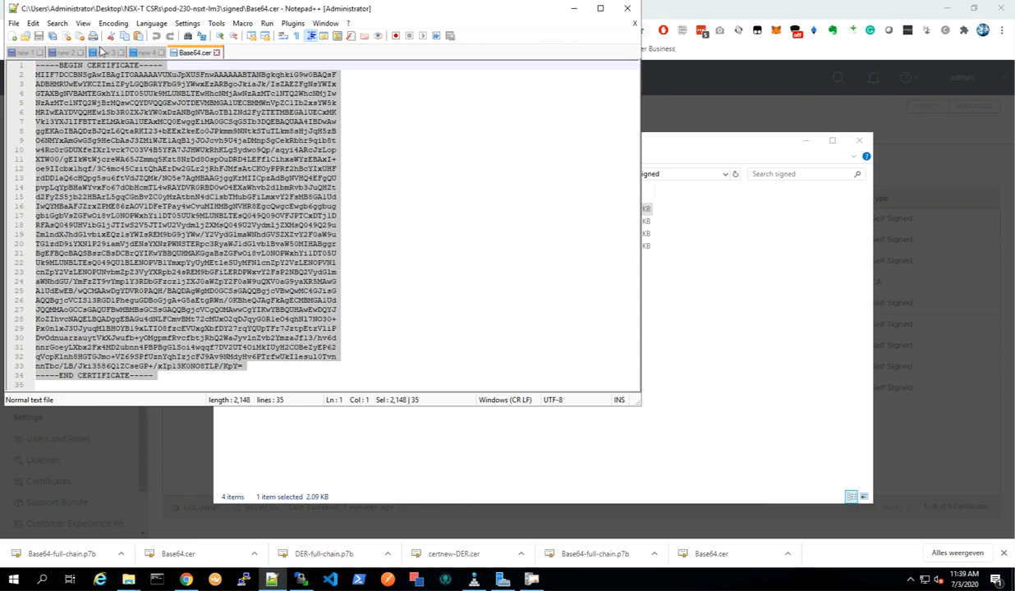
click(105, 53)
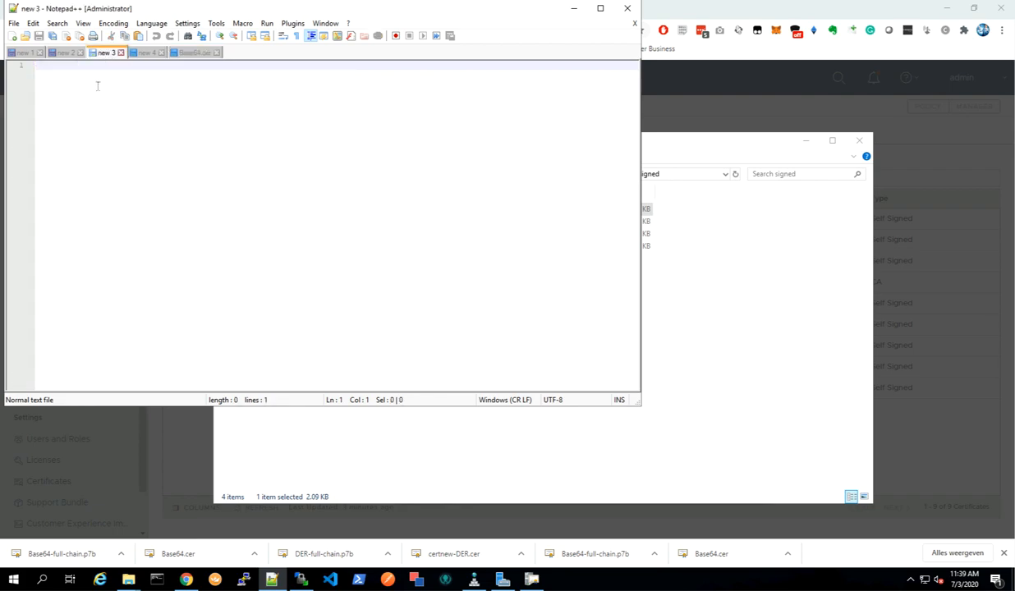
key(ctrl+v)
Close the Base64.cer tab and switch back to the signed folder window.
click(194, 52)
click(217, 53)
click(414, 424)
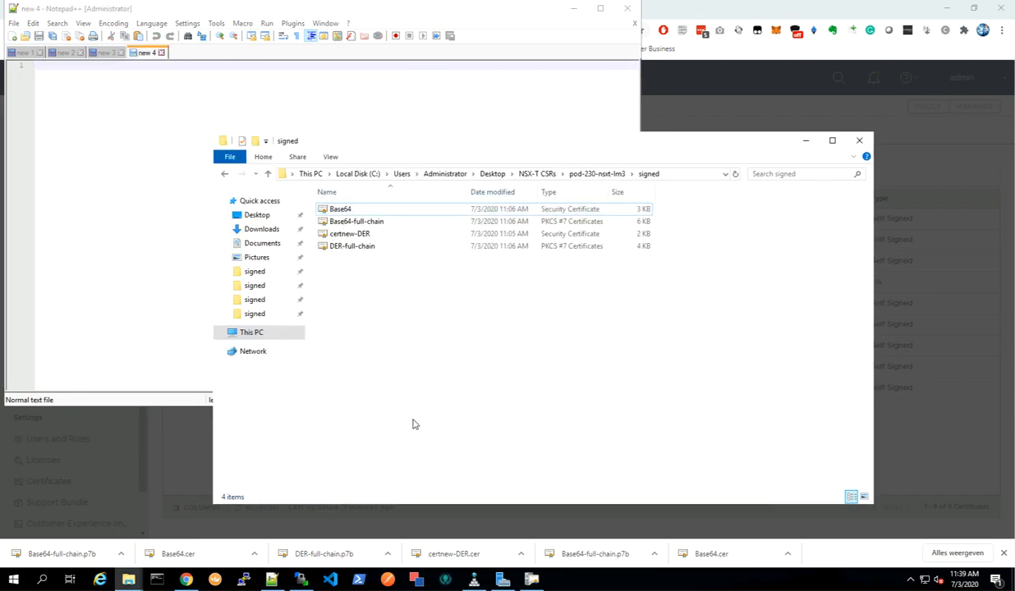
Open the signed Base64 certificate in the pod-230-nsxt-lm-vip folder with Notepad++.
click(603, 176)
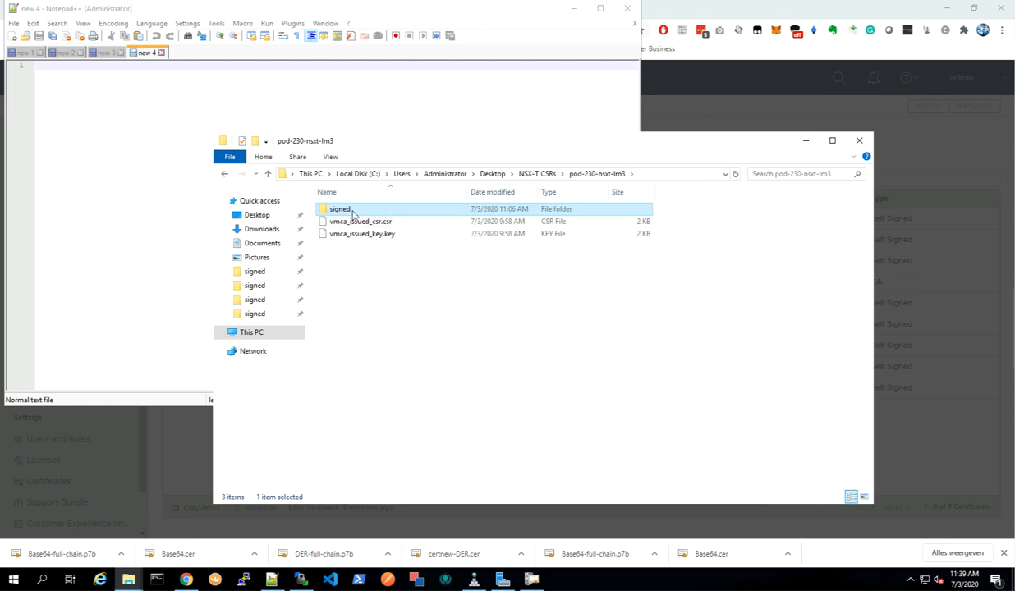
click(538, 174)
click(379, 249)
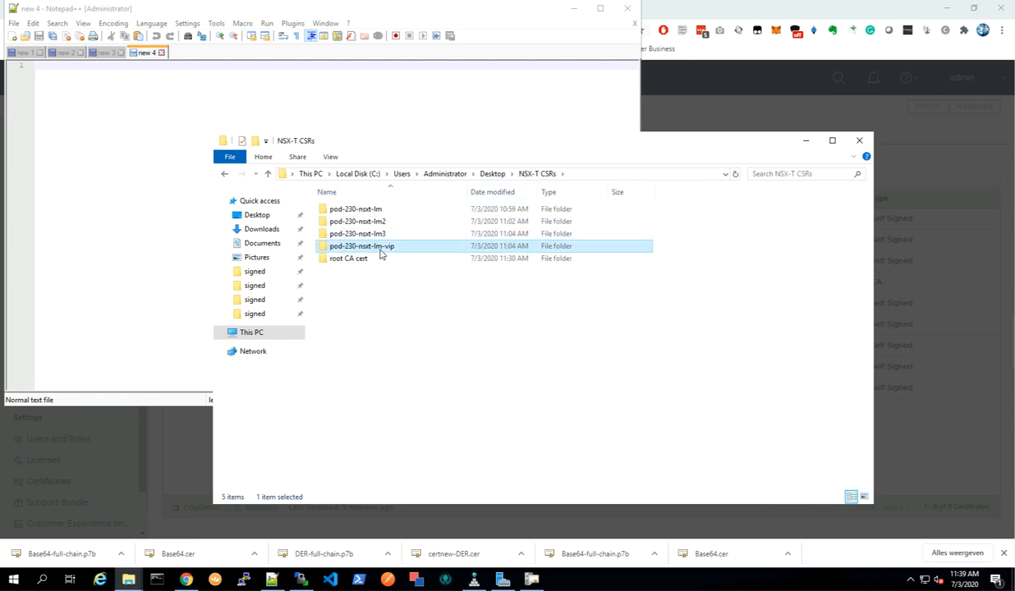
double_click(380, 250)
double_click(344, 210)
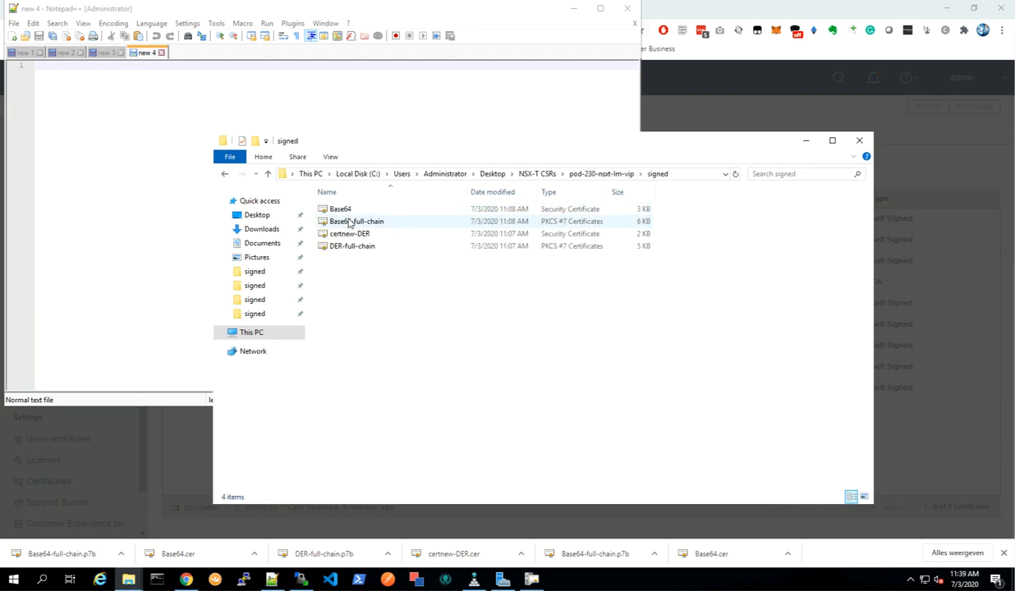
right_click(346, 211)
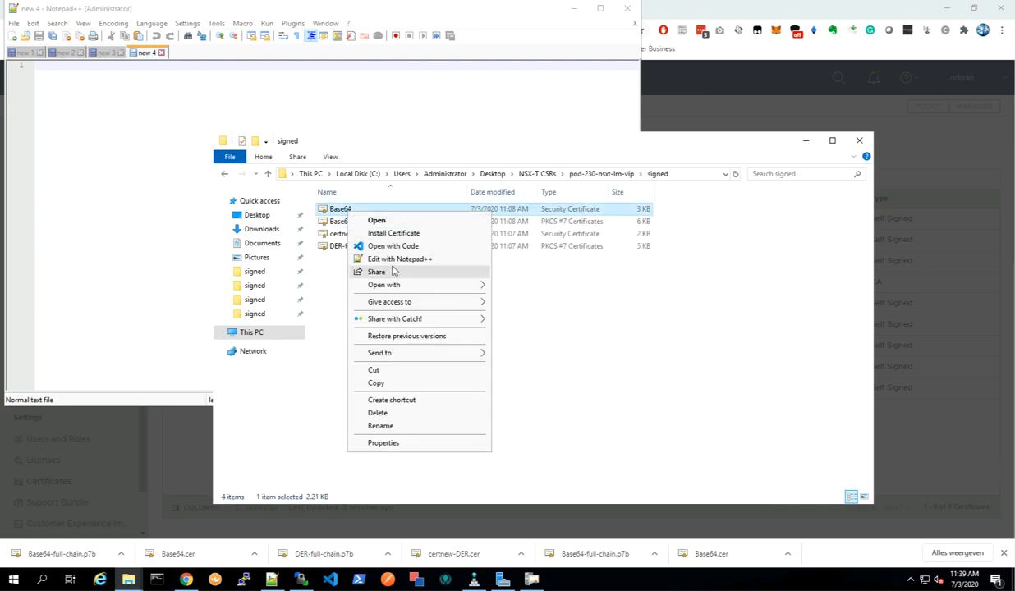
click(400, 259)
Copy the whole Base64 certificate text into the new 4 tab.
click(219, 215)
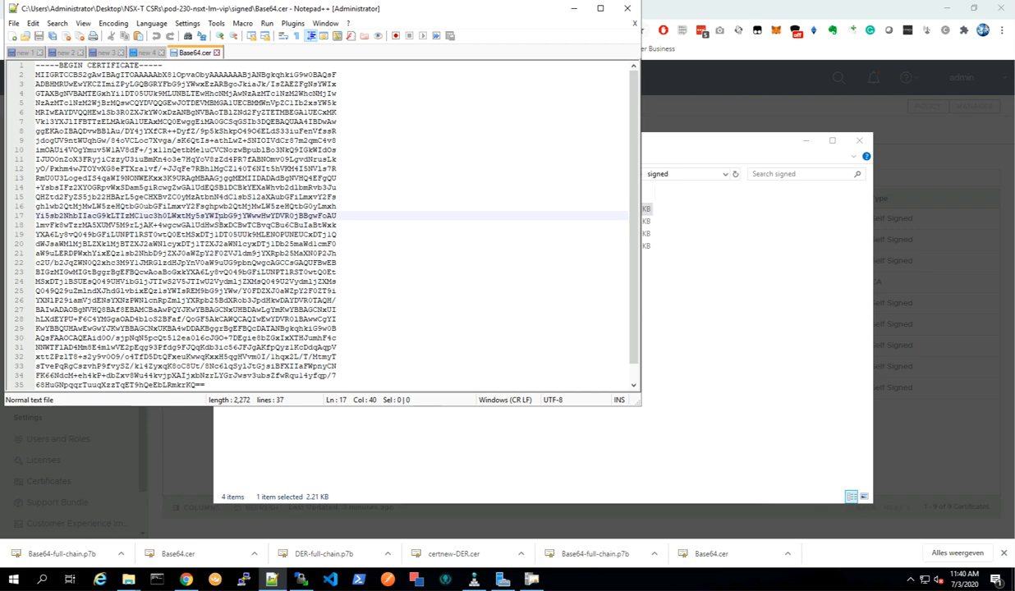
key(ctrl+a)
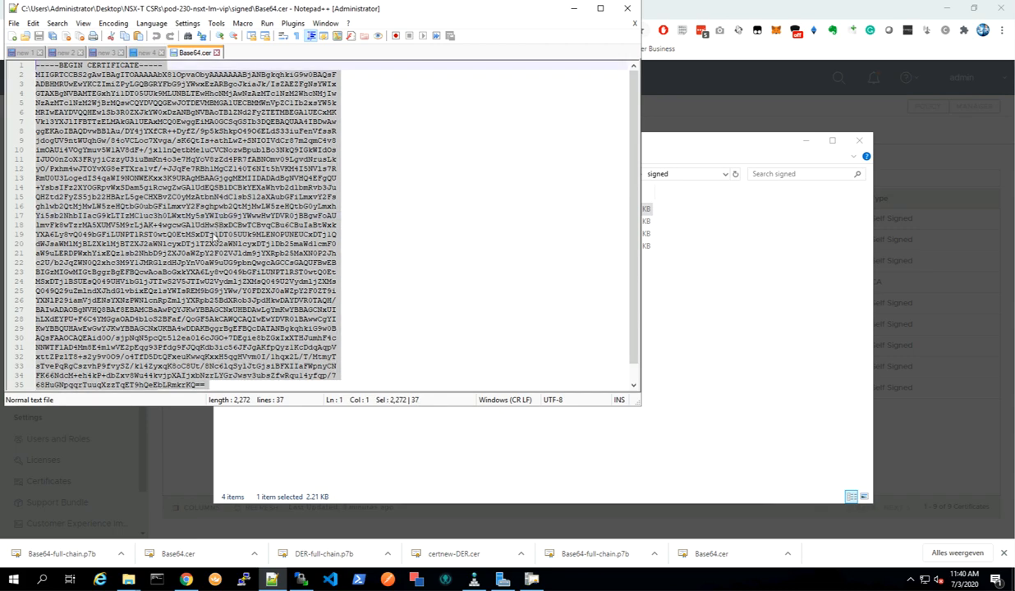
click(427, 442)
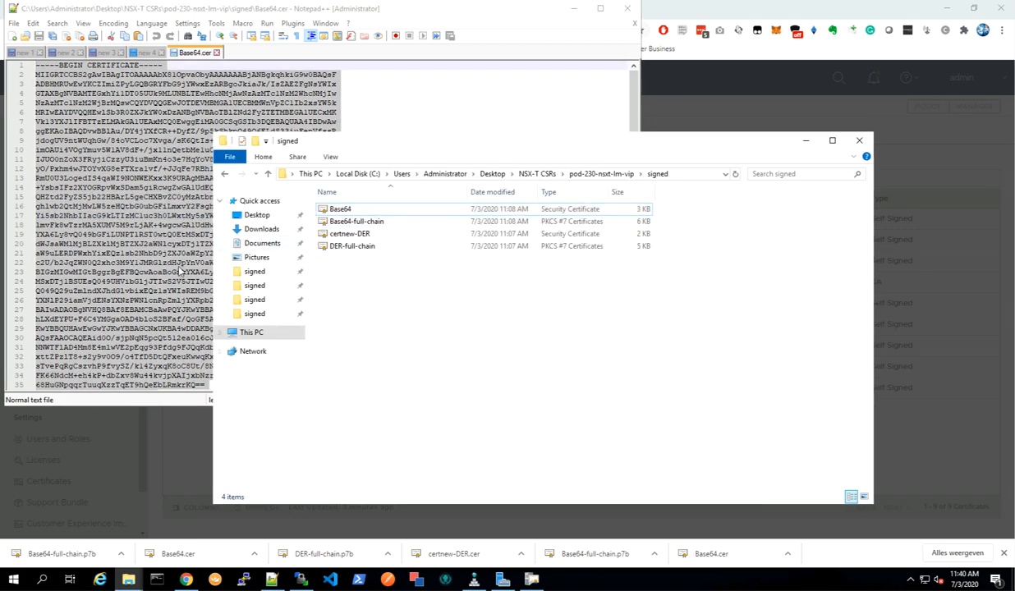
click(145, 53)
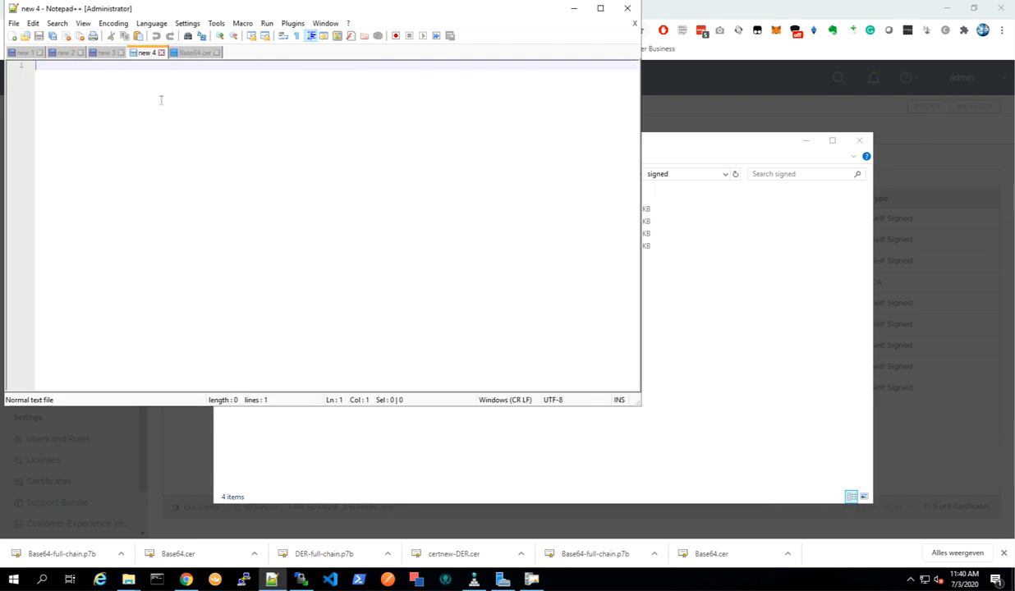
key(ctrl+v)
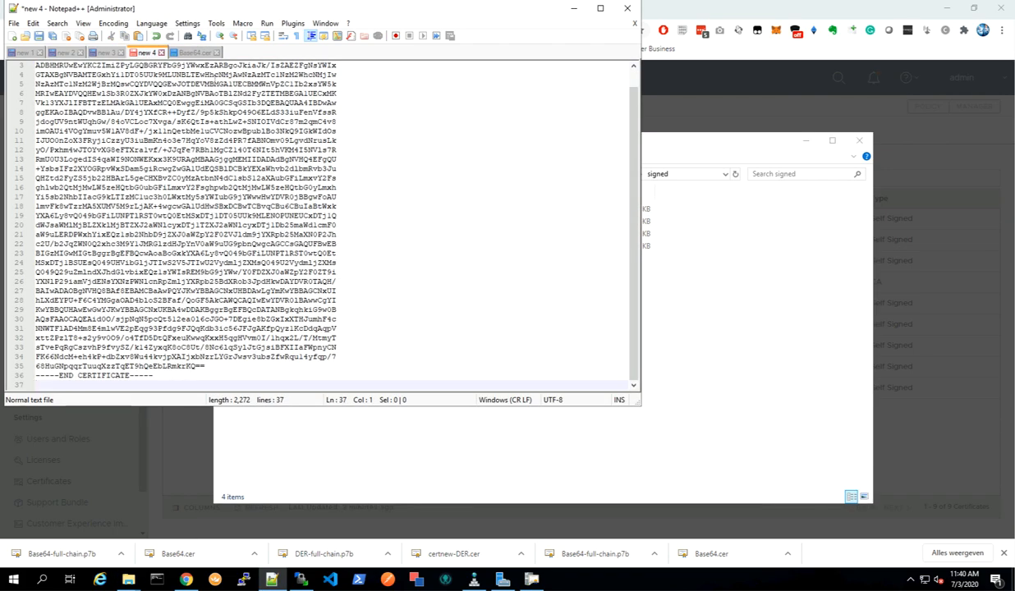
Close the Base64.cer tab and bring the folder window forward again.
click(203, 54)
click(217, 53)
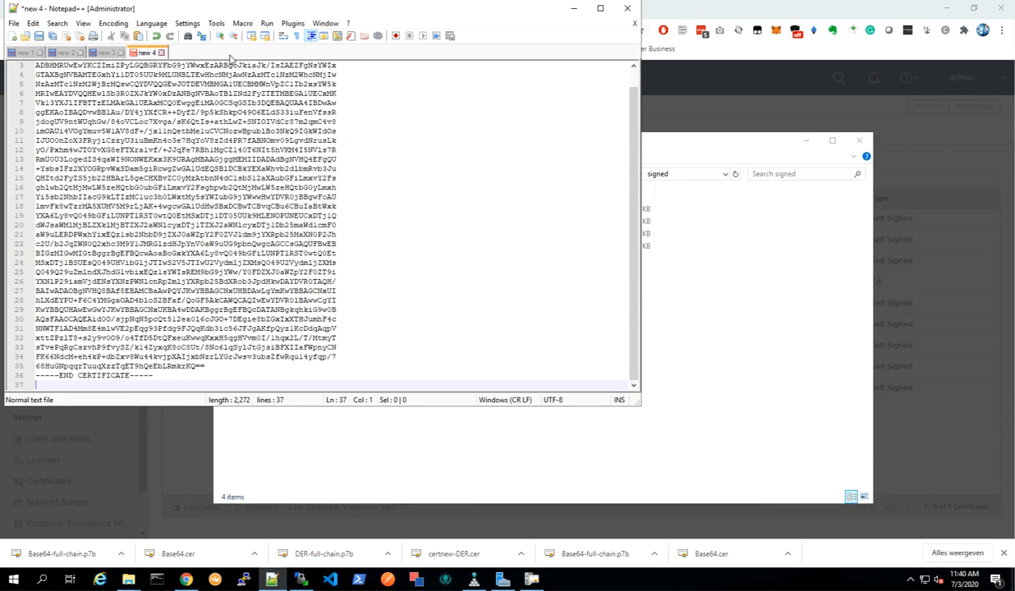
click(690, 345)
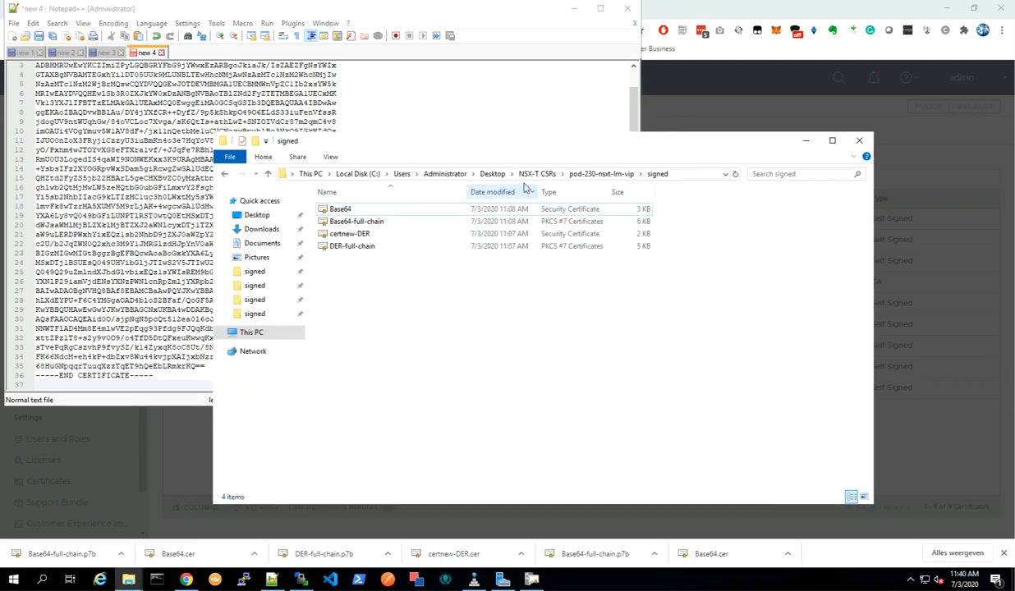
Open the lab-control-ca (root) certificate in the root CA cert folder with Notepad++.
click(600, 176)
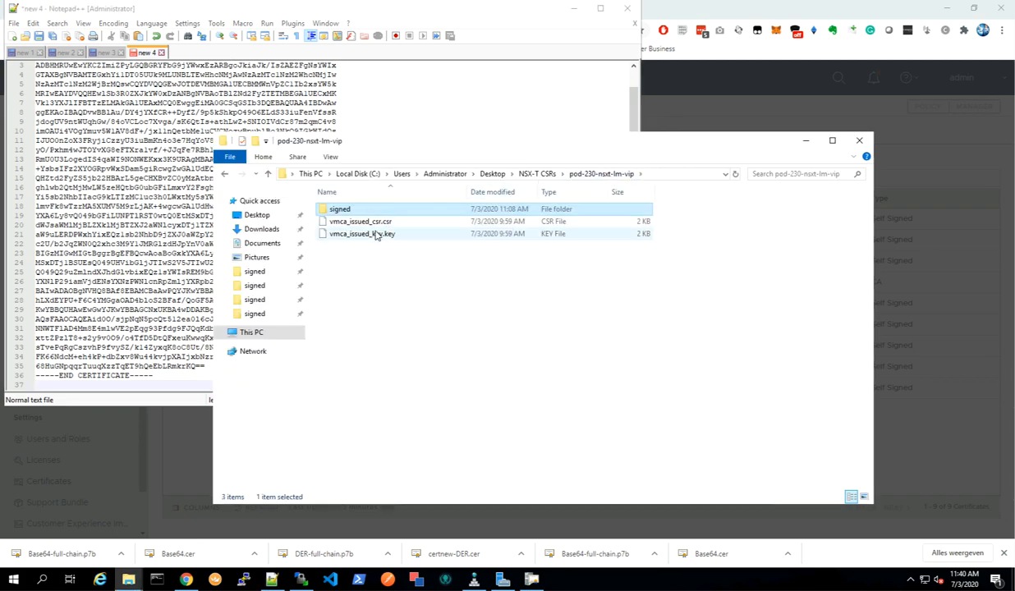
click(537, 174)
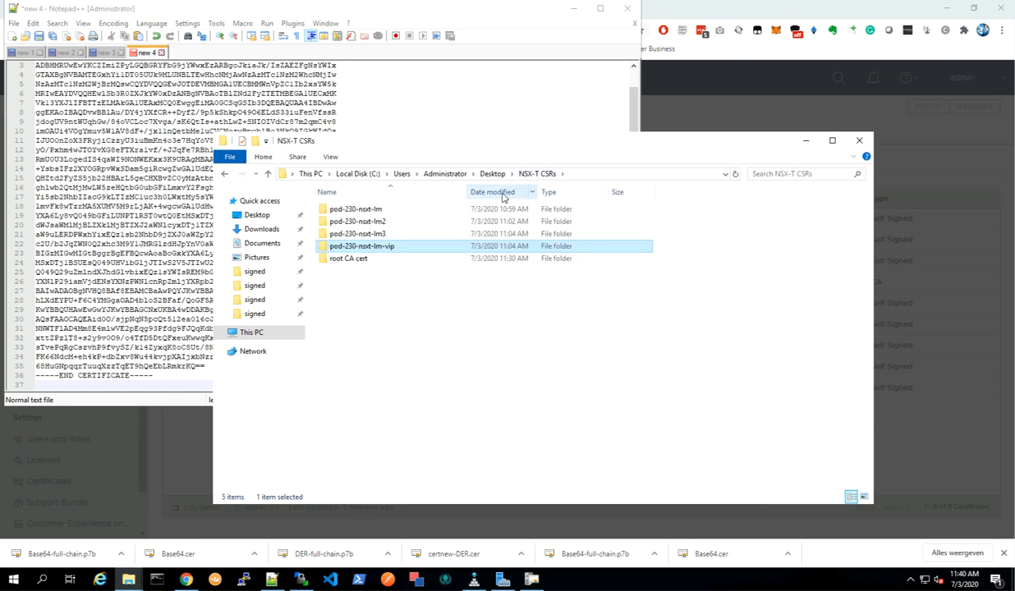
double_click(353, 259)
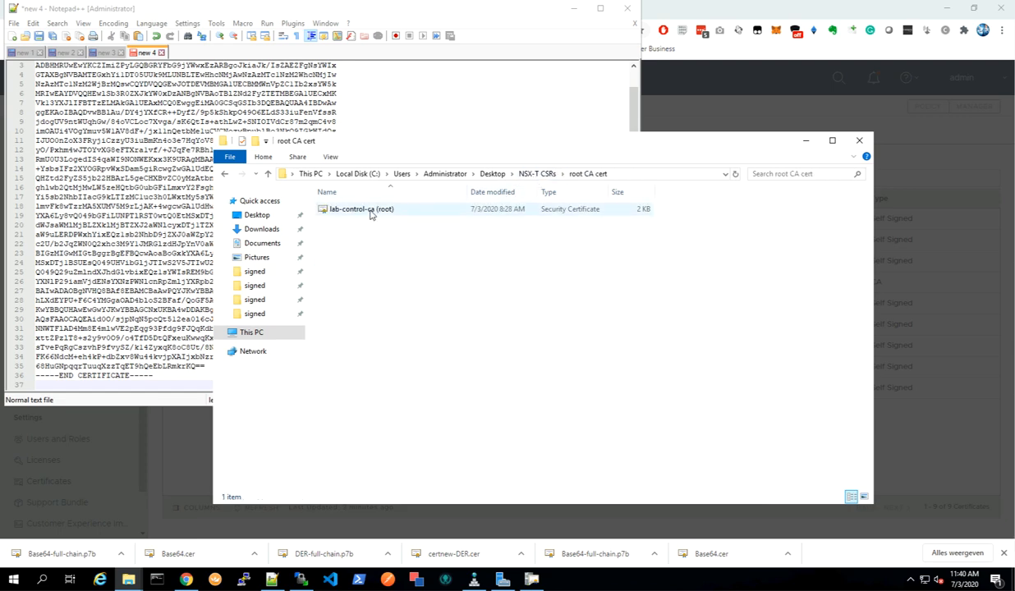
click(369, 212)
right_click(371, 214)
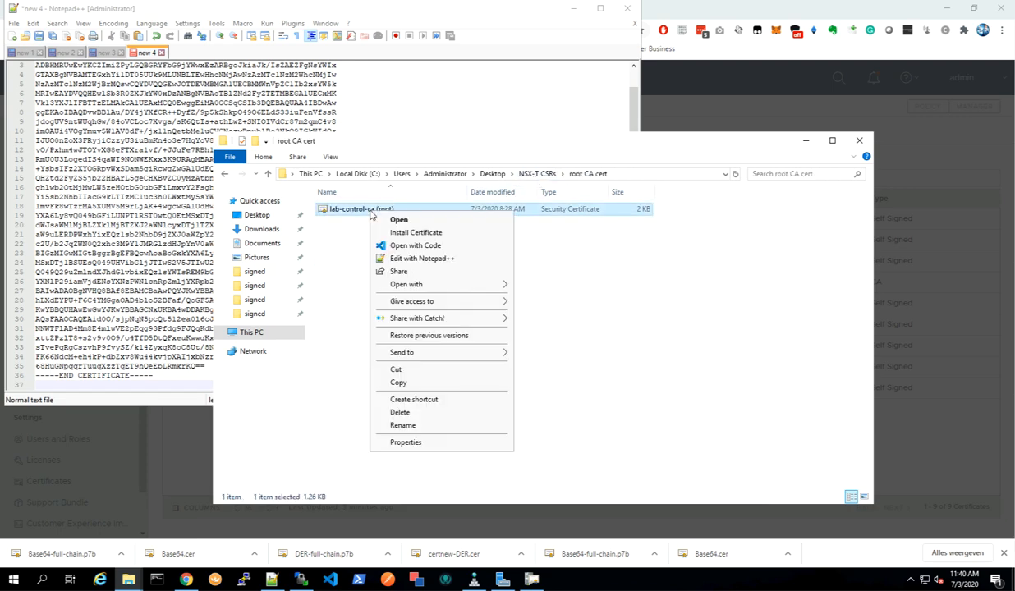
click(421, 258)
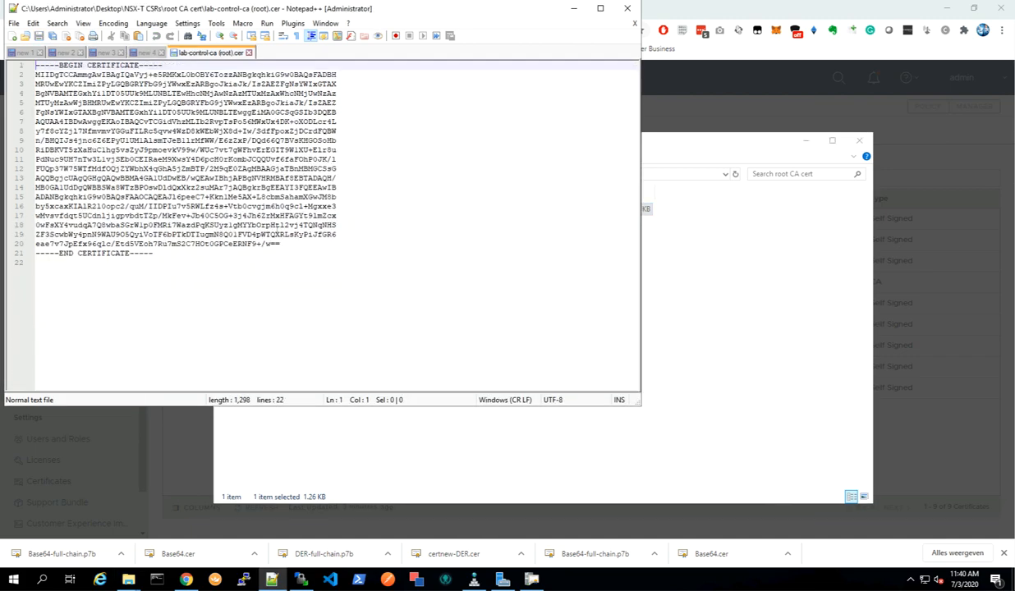
Copy all of the root CA certificate text and close its tab.
drag(161, 254, 82, 78)
right_click(94, 89)
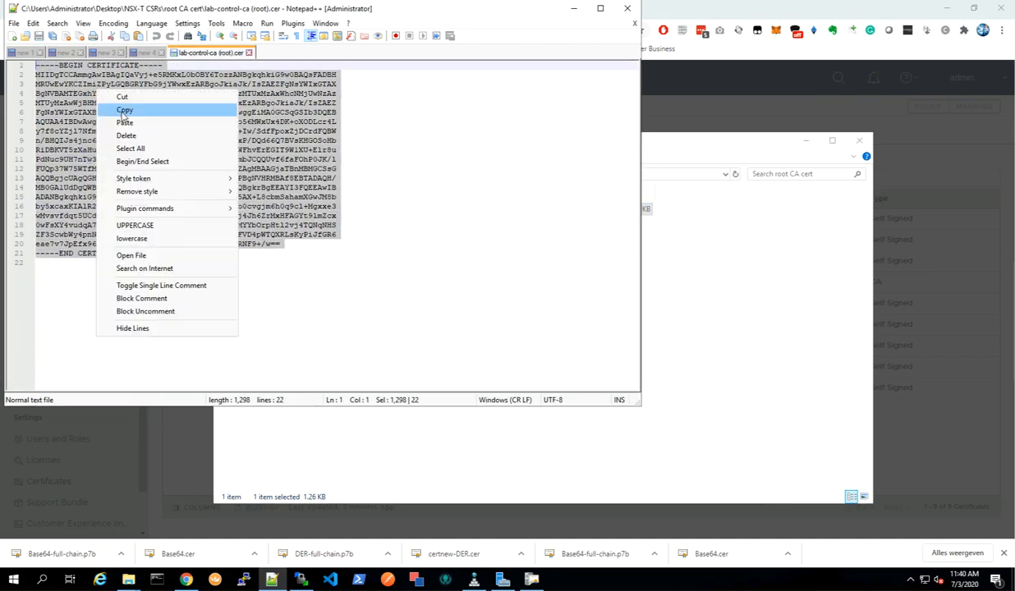
click(138, 110)
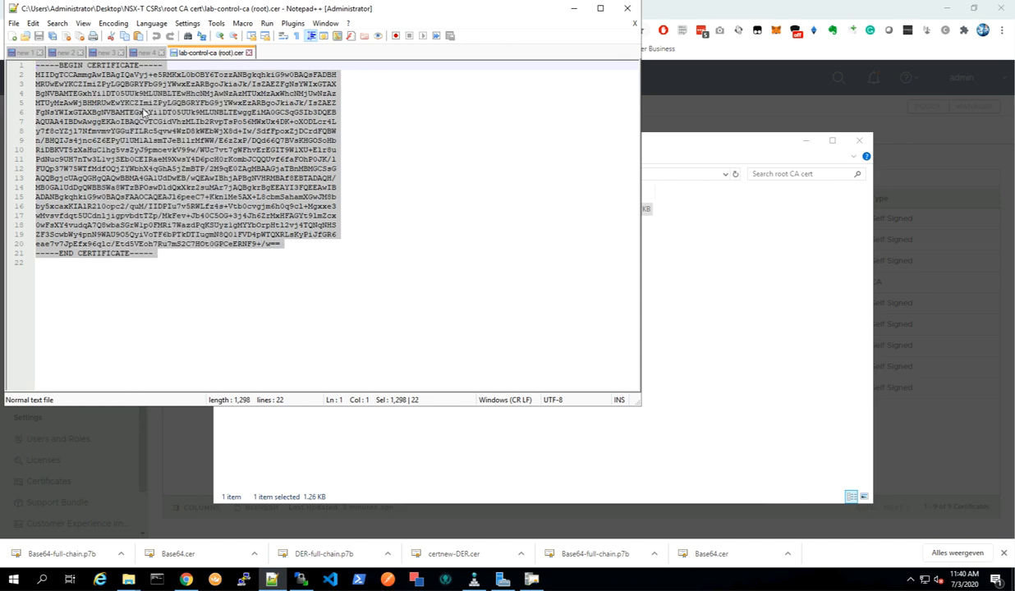
click(249, 53)
Append the root CA certificate on a new line after the certificate in the new 1 tab.
click(37, 53)
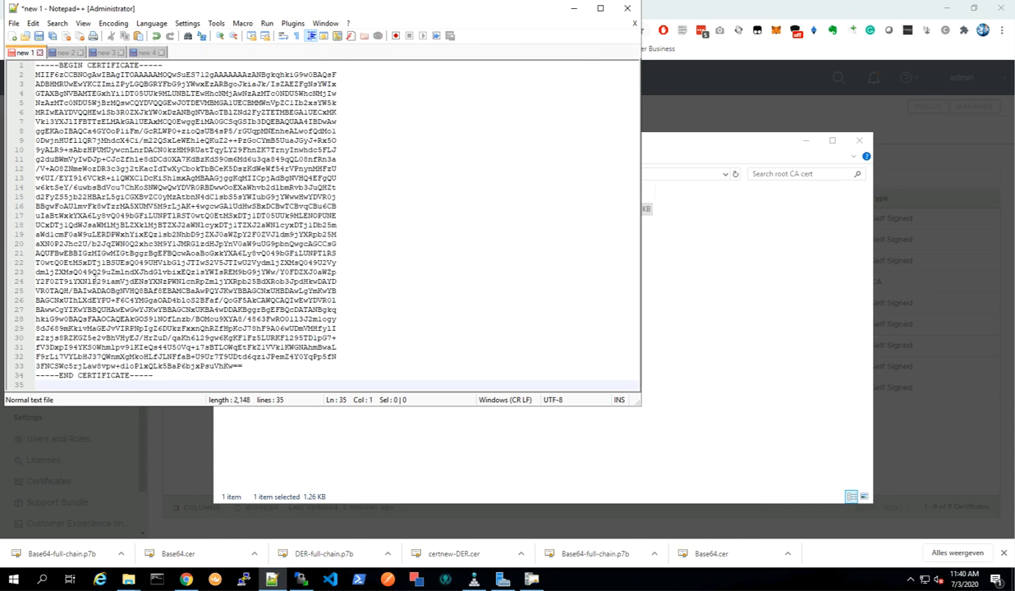
click(167, 375)
key(Return)
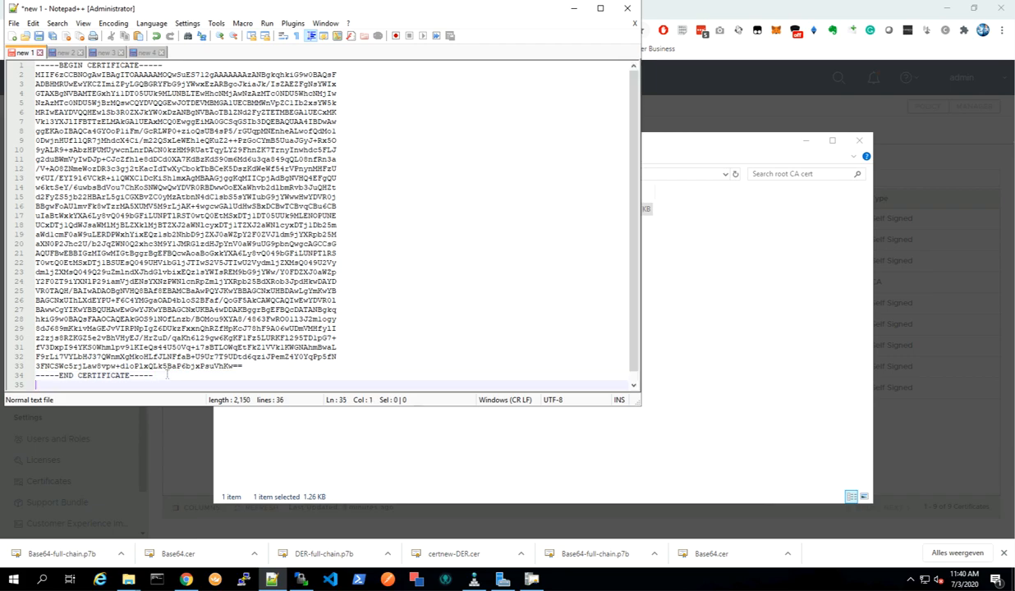
key(ctrl+v)
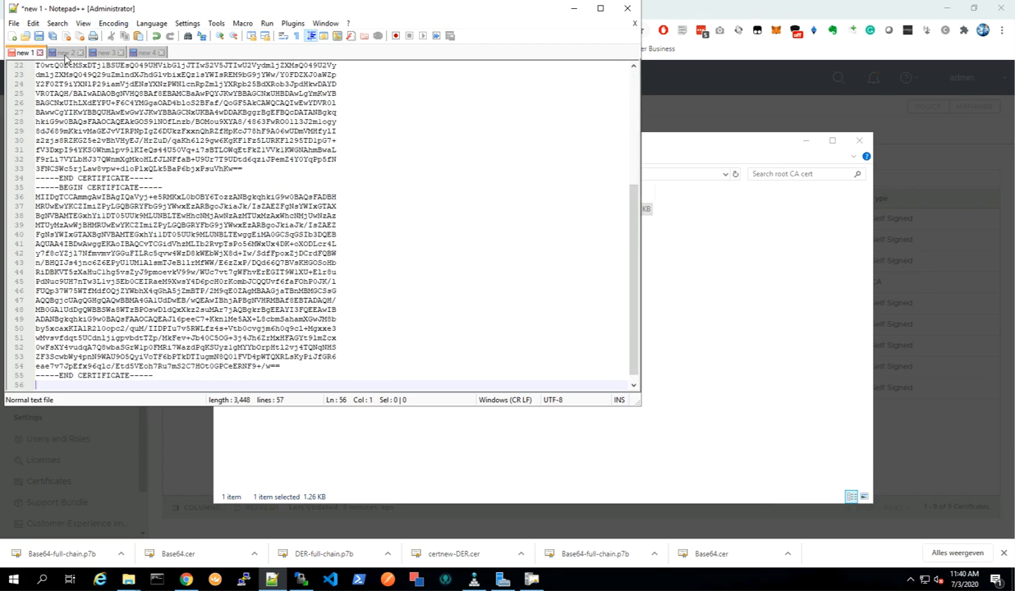
Append the root CA certificate on a new line after the certificate in the new 2 tab.
click(63, 54)
click(164, 375)
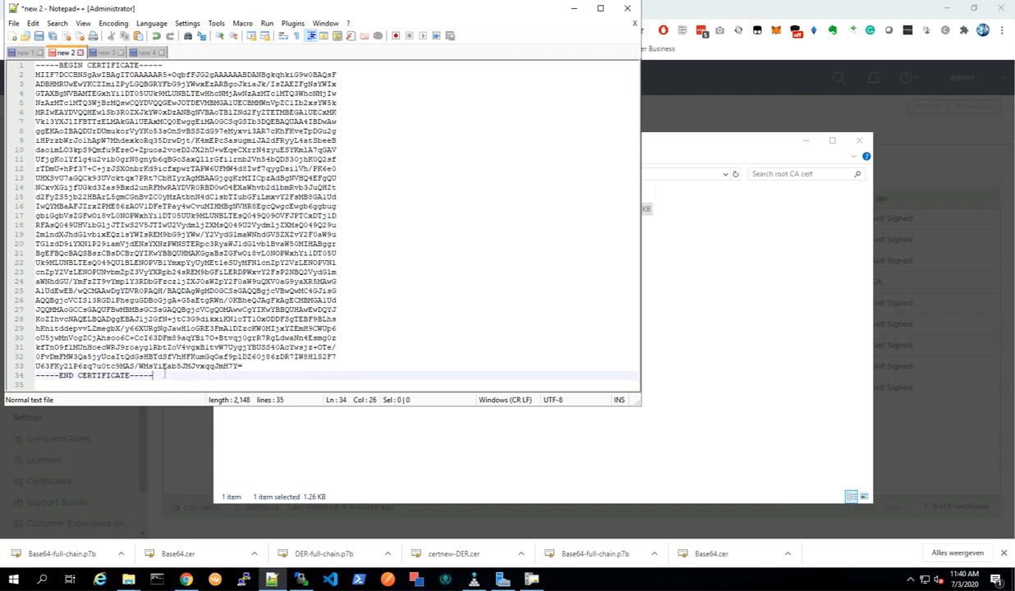
key(Return)
key(ctrl+v)
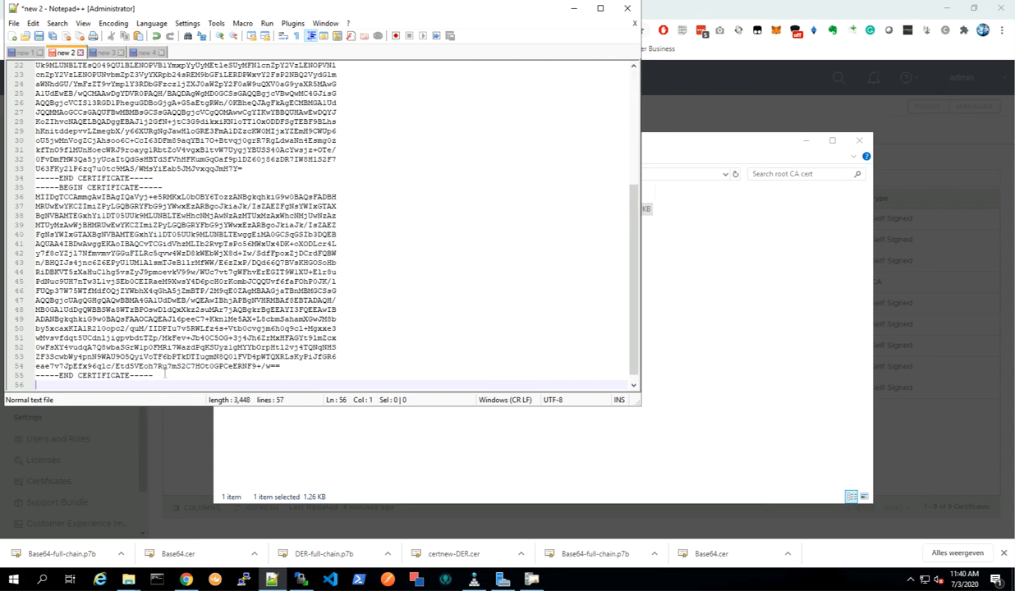
Append the root CA certificate on a new line after the certificate in the new 3 tab.
click(105, 53)
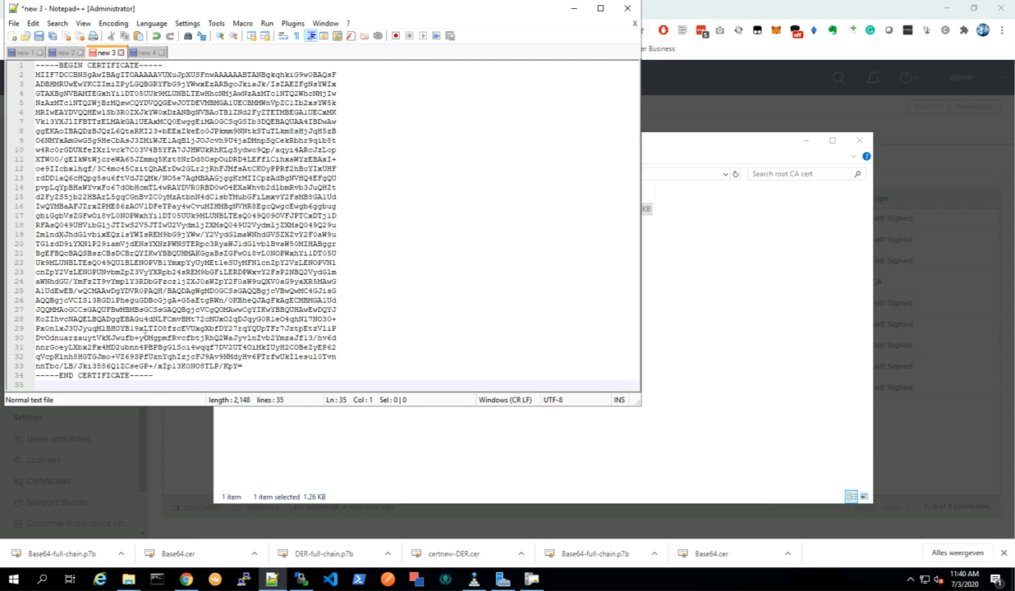
click(188, 371)
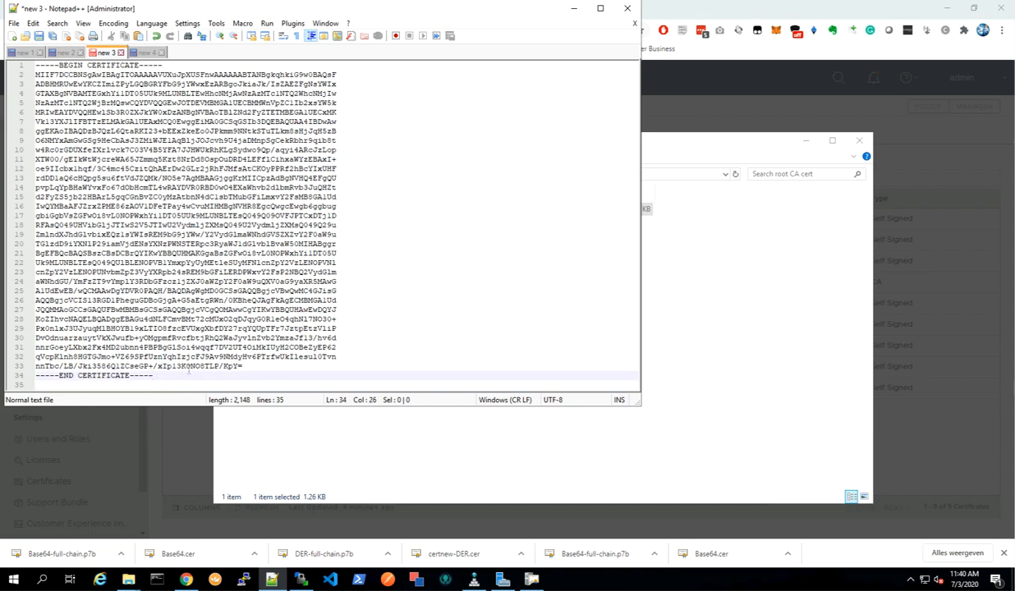
key(Return)
key(ctrl+v)
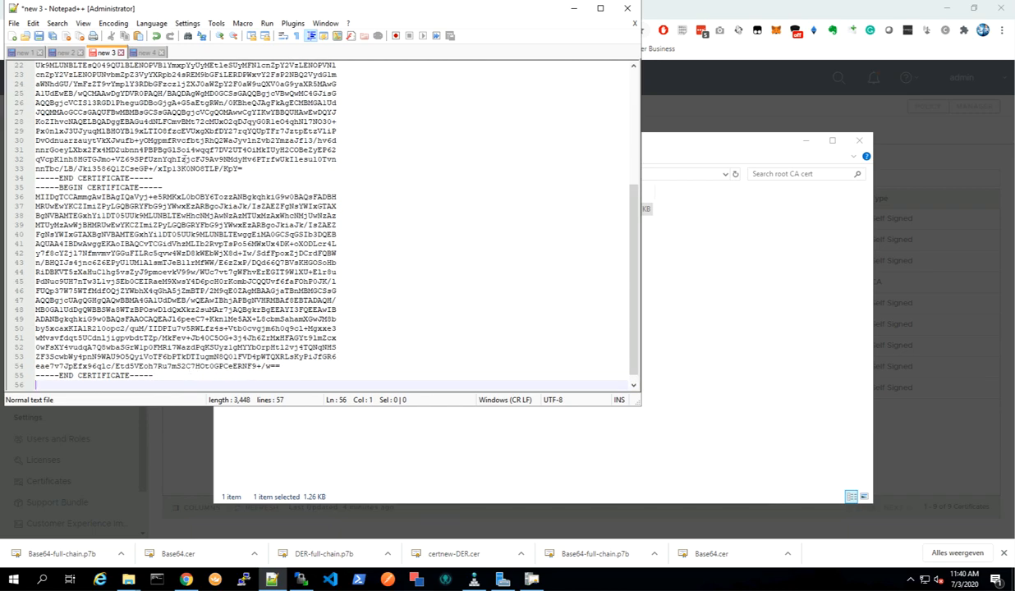
Append the root CA certificate on a new line after the certificate in the new 4 tab.
click(144, 53)
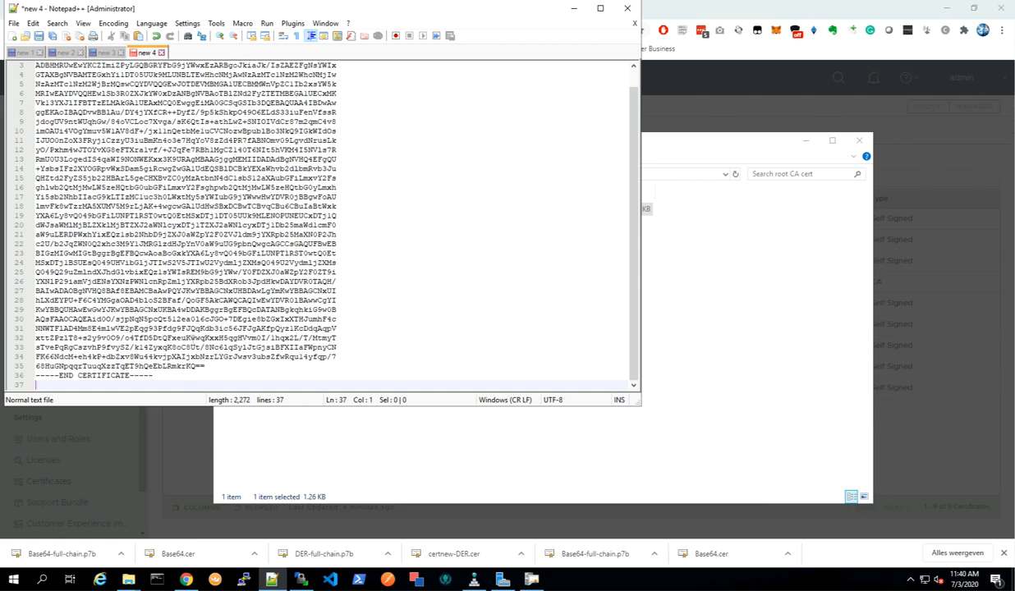
click(183, 376)
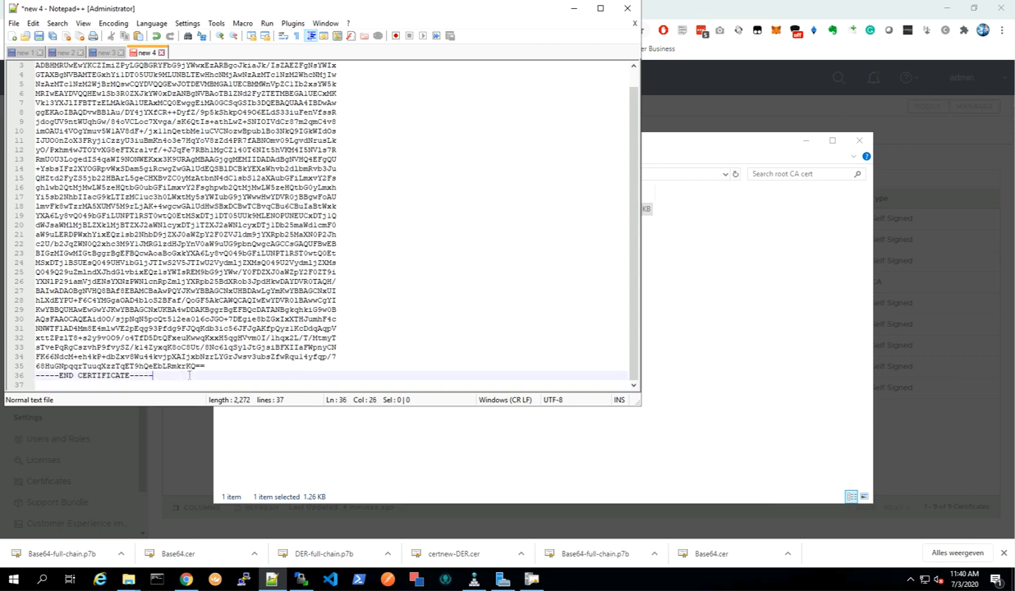
key(Return)
key(ctrl+v)
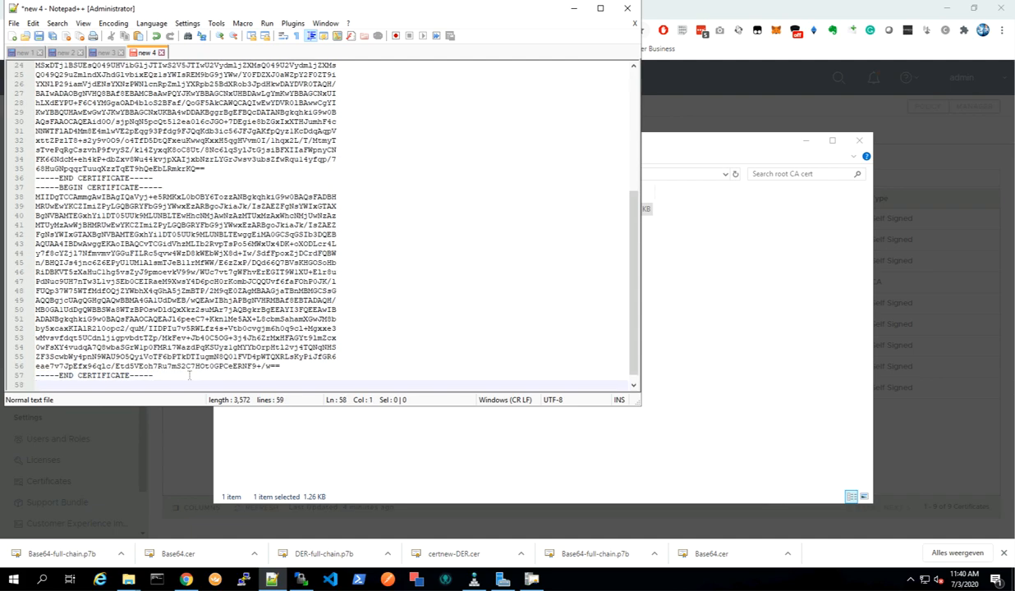
Copy the whole chain text from the new 1 tab into the Certificate Contents field of the Import Certificate dialog.
click(107, 55)
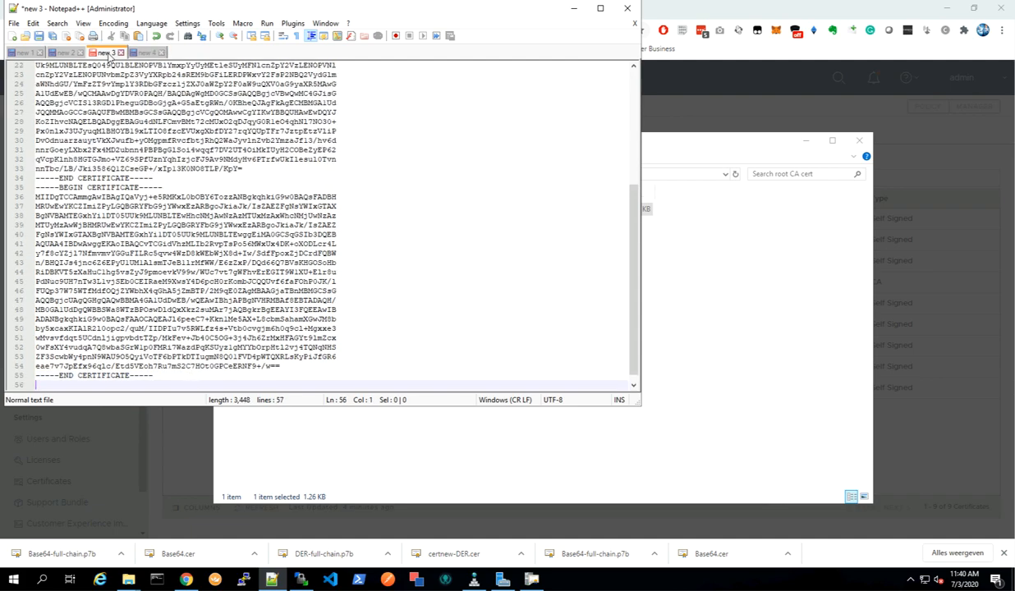
click(68, 53)
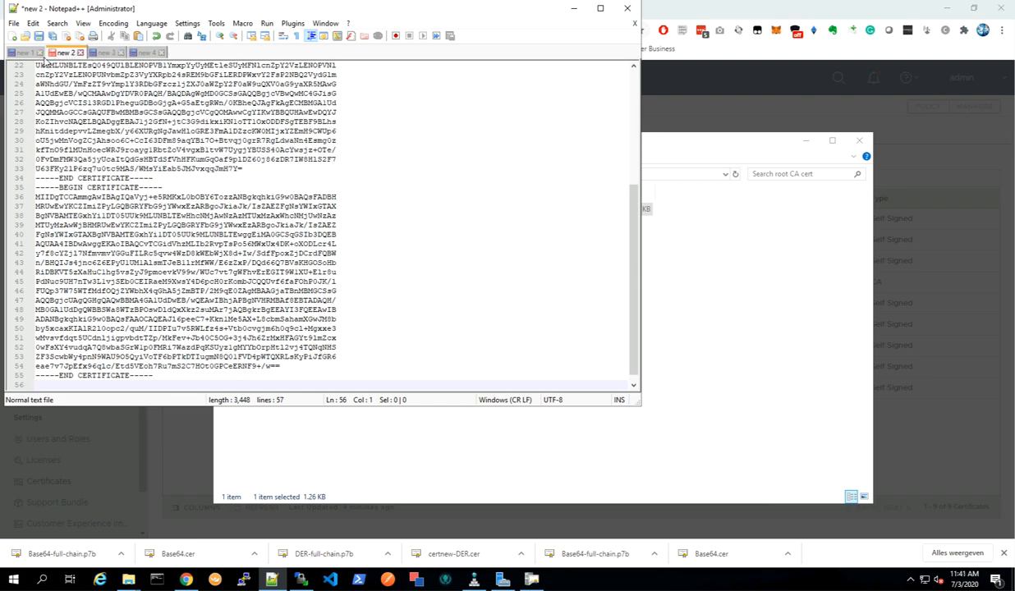
click(27, 53)
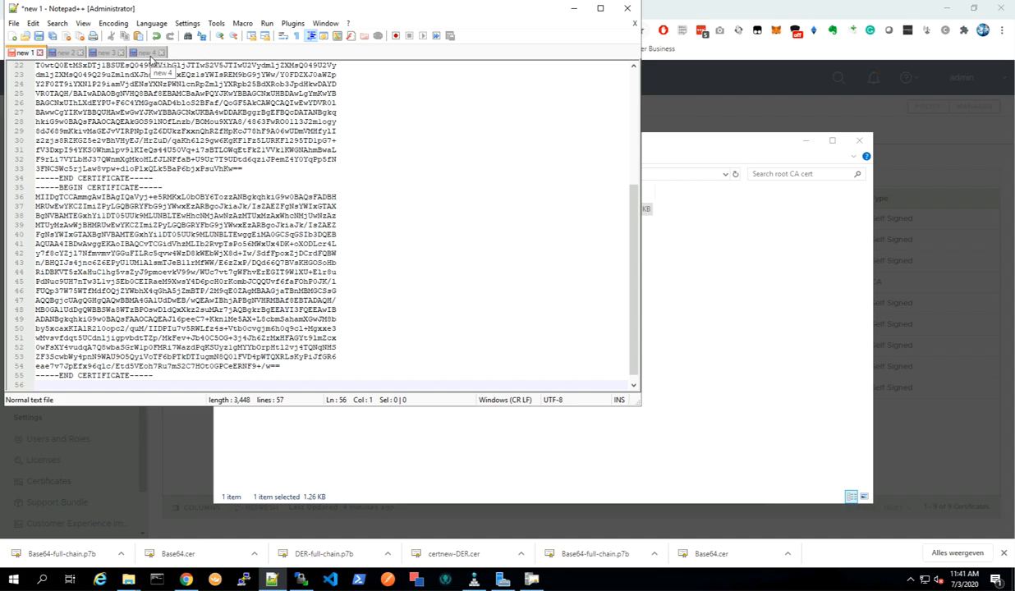
click(104, 121)
key(ctrl+a)
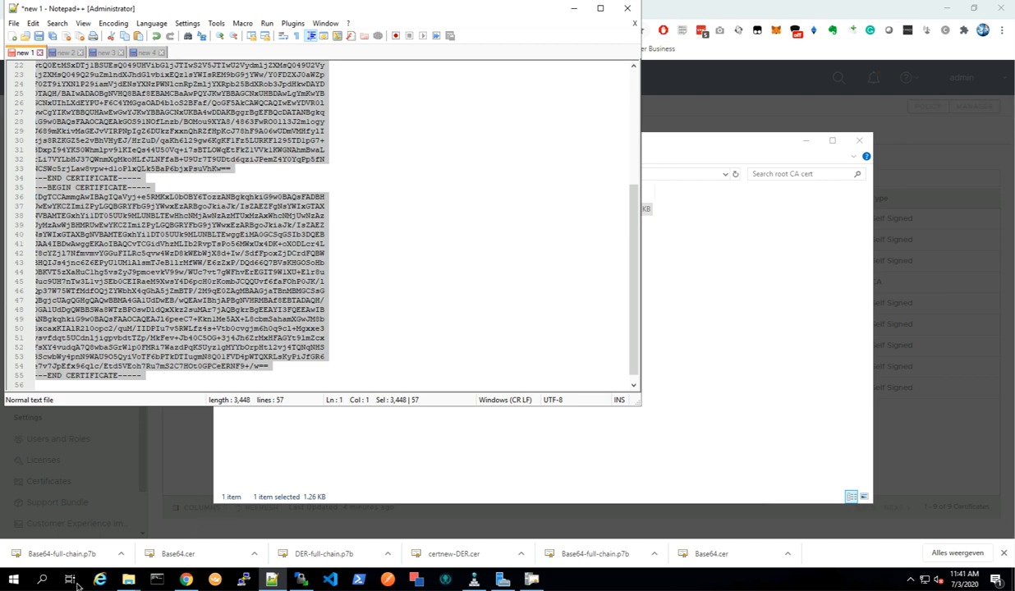
click(184, 576)
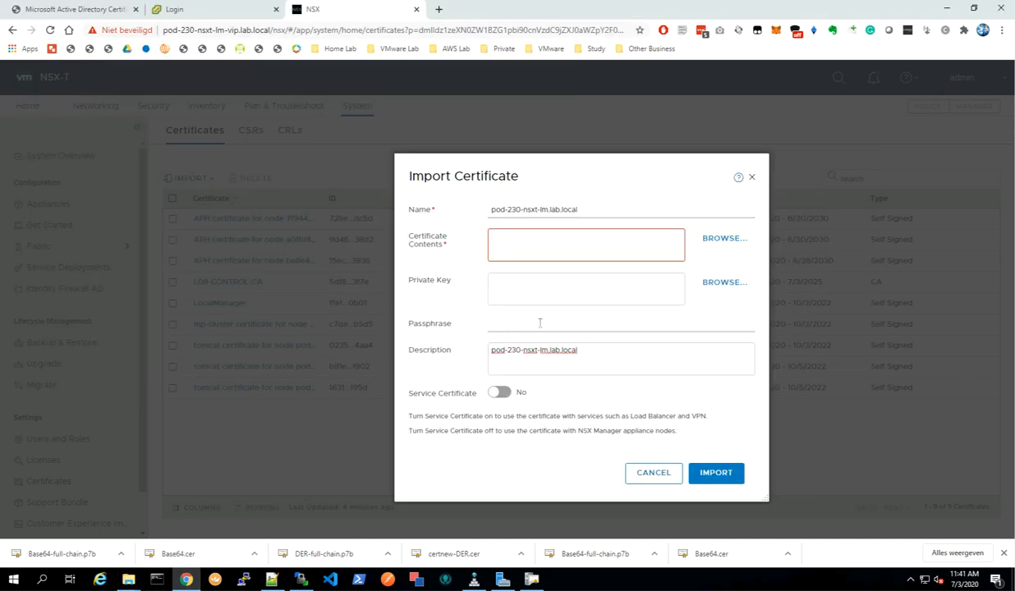
click(521, 234)
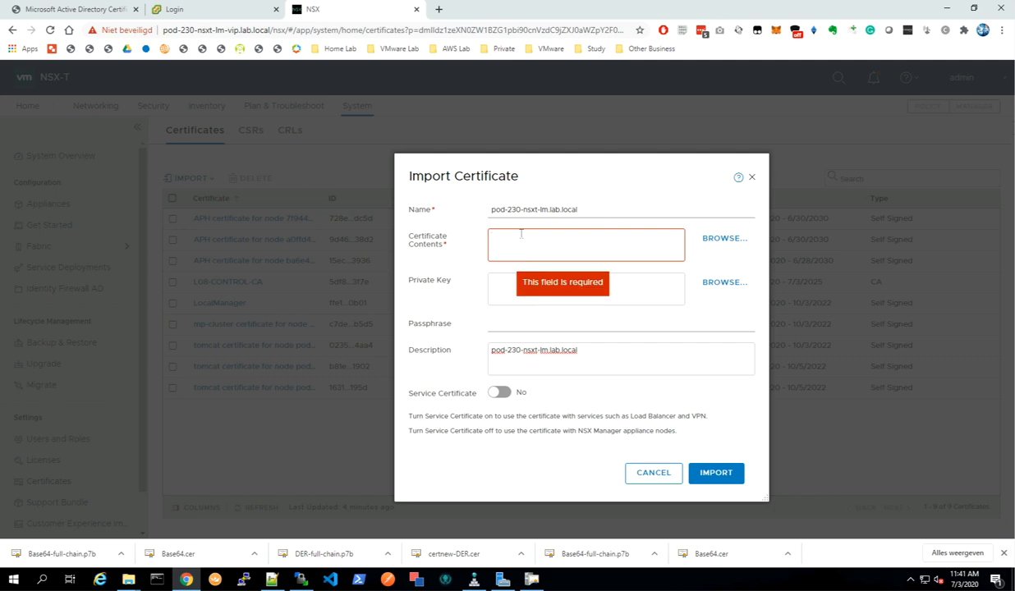
key(ctrl+v)
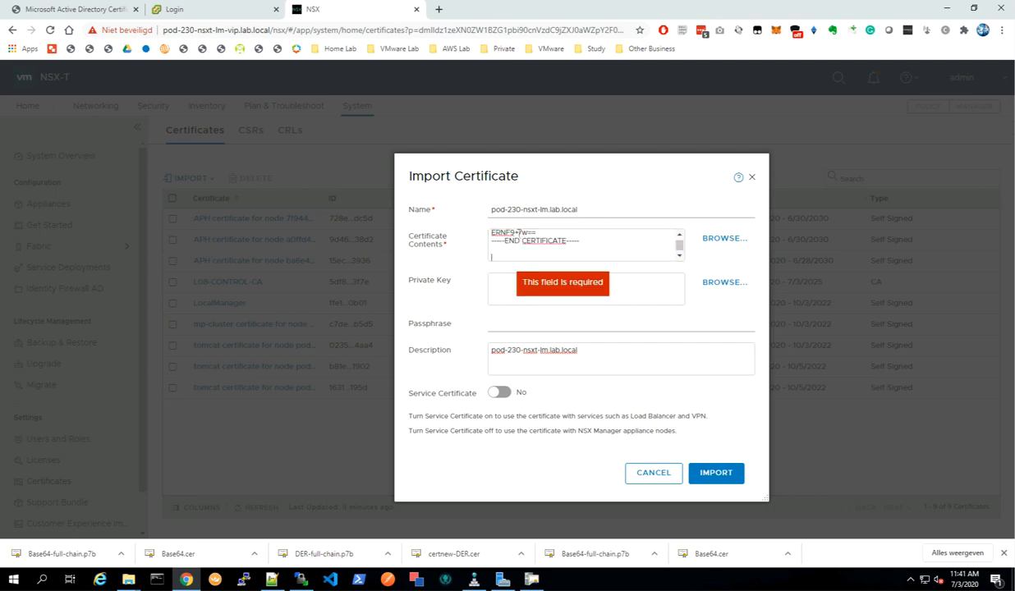
key(BackSpace)
Load vmca_issued_key.key from the pod-230-nsxt-lm folder as the private key and import the certificate.
scroll(522, 238, up, 5)
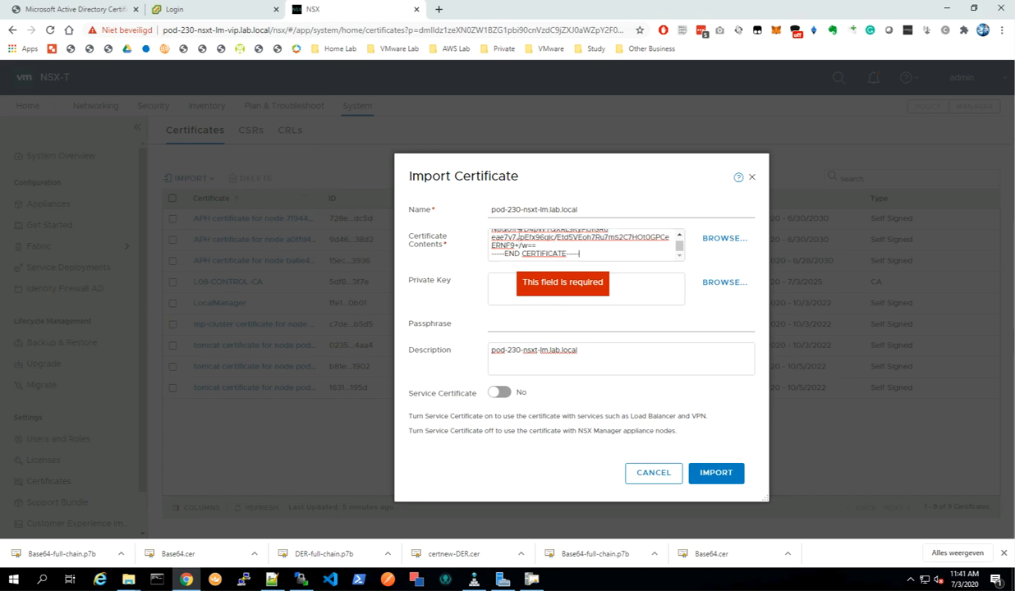
scroll(522, 239, up, 8)
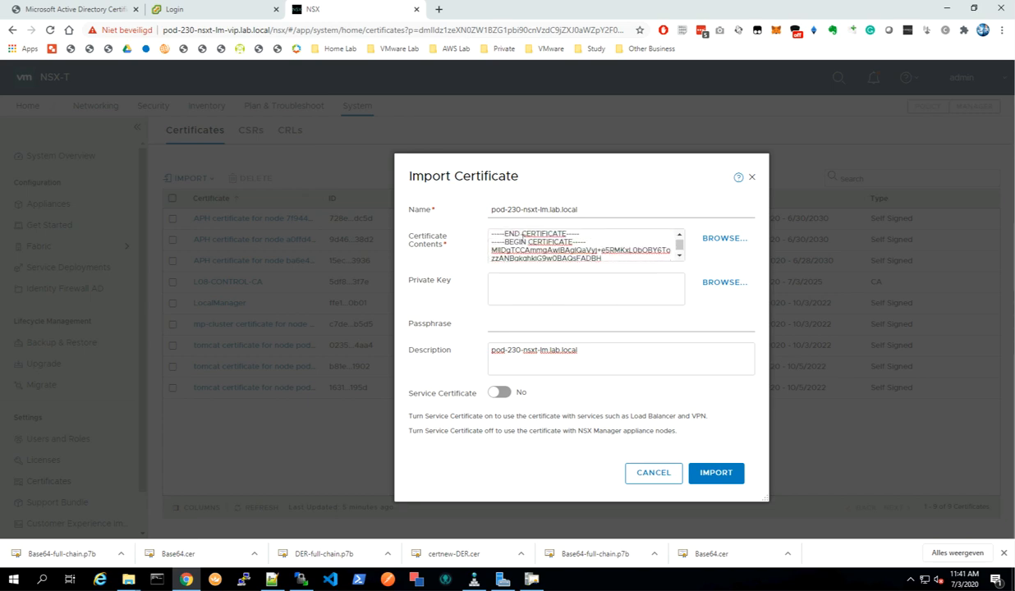
scroll(522, 238, up, 6)
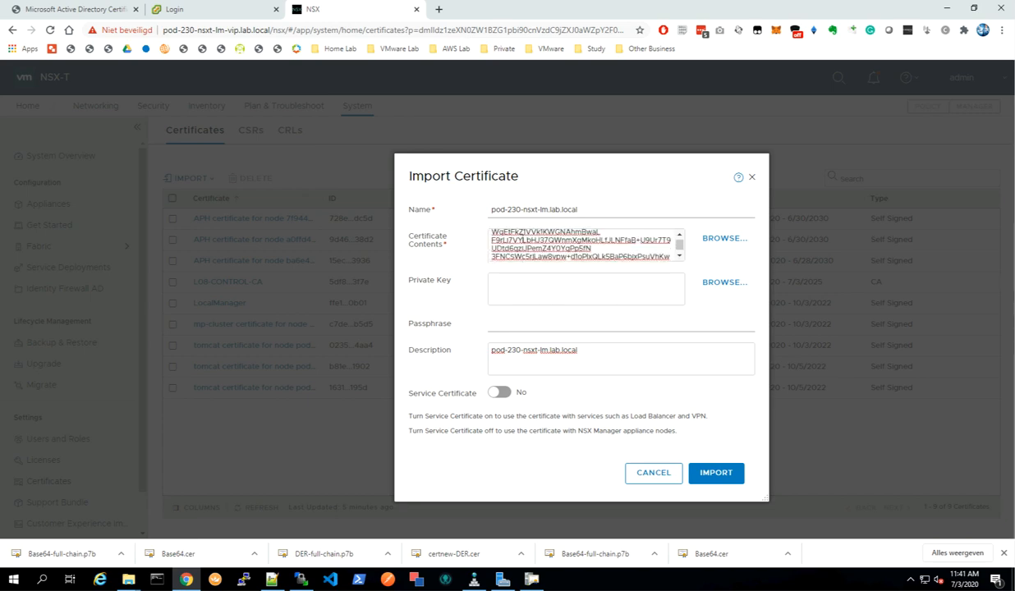
click(724, 285)
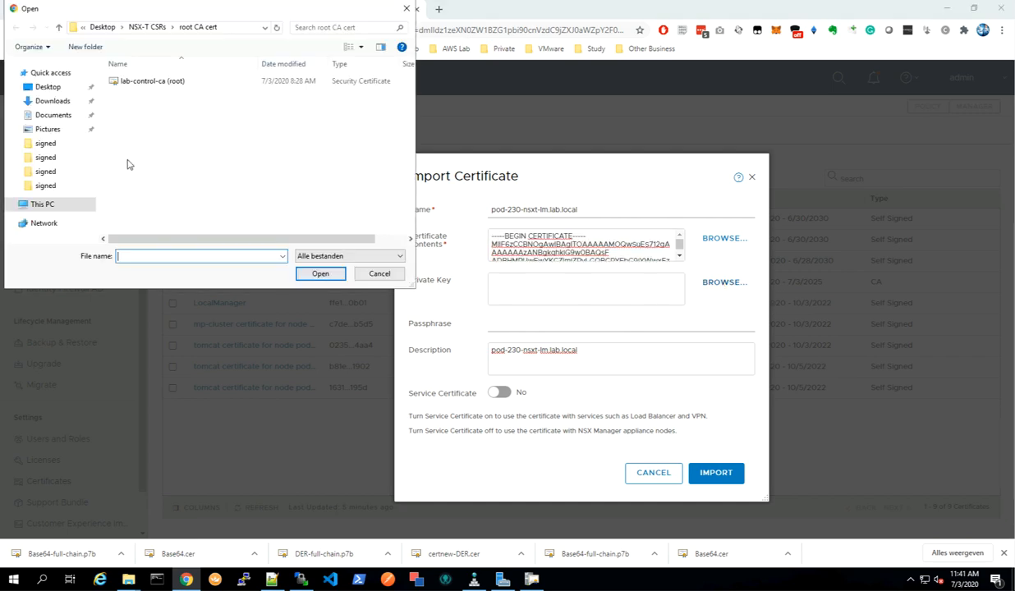
click(153, 27)
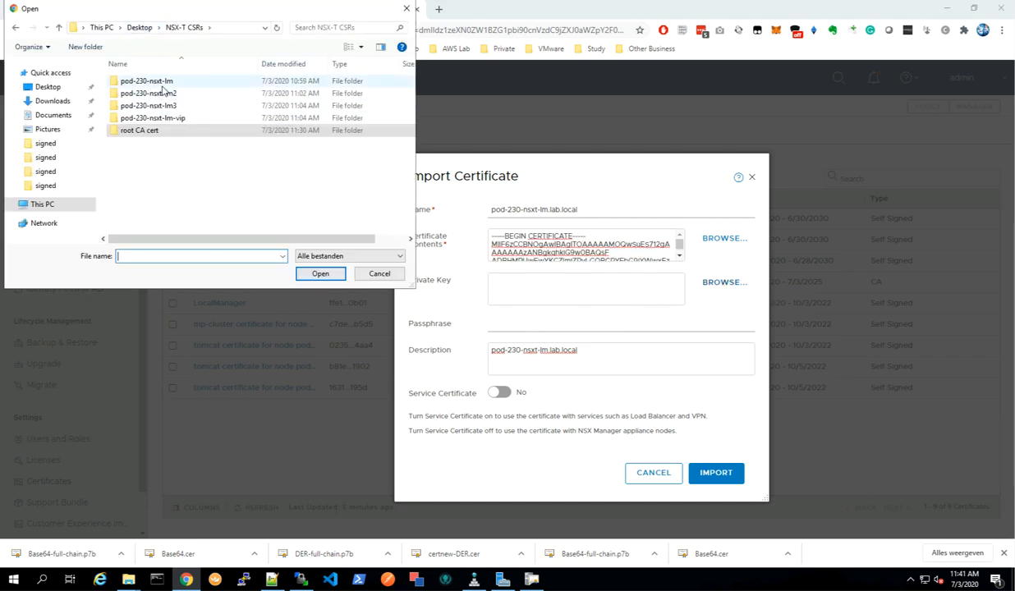
double_click(157, 82)
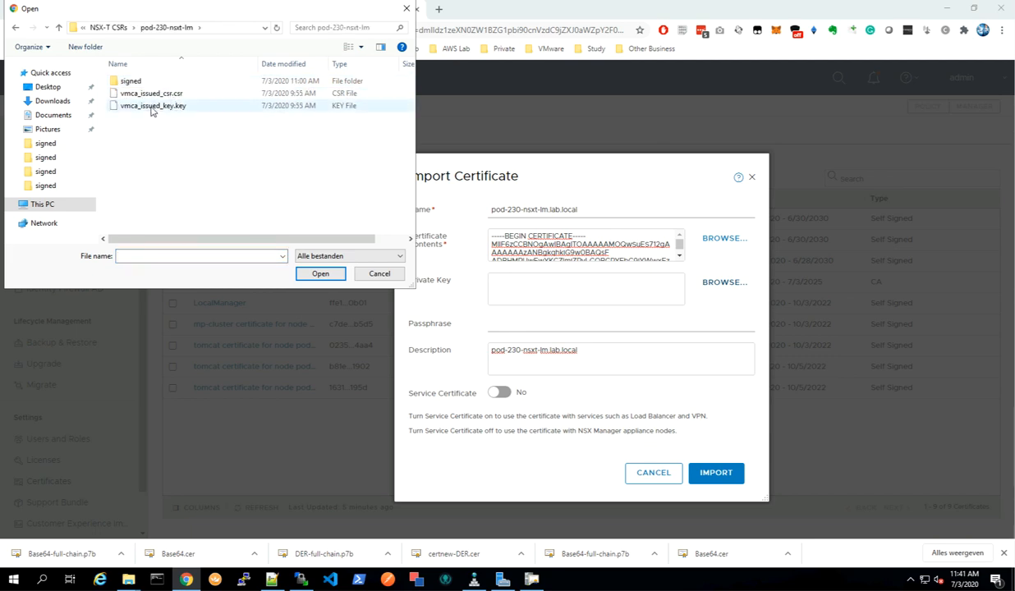
click(153, 107)
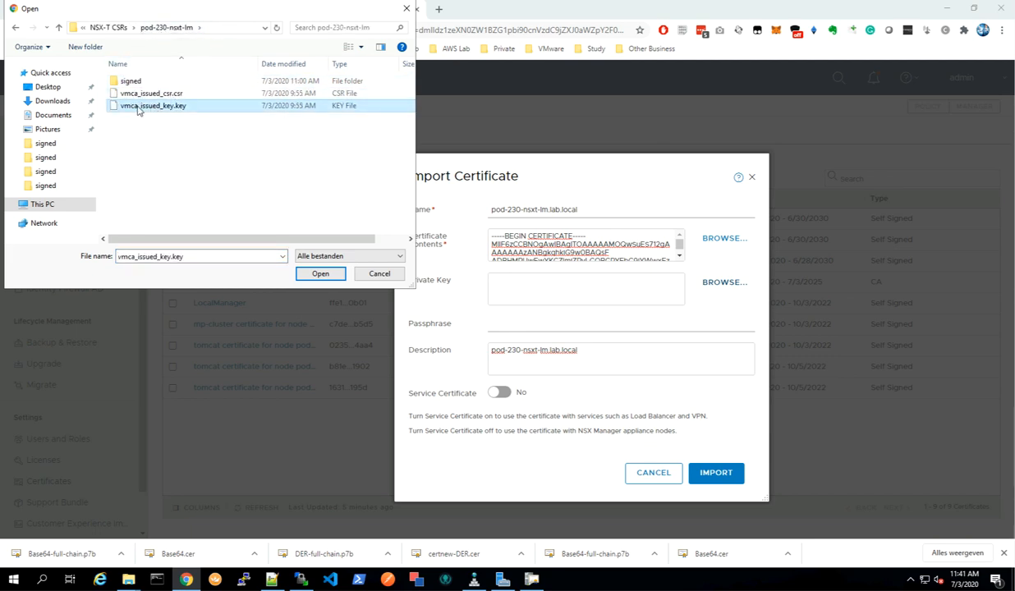
click(321, 274)
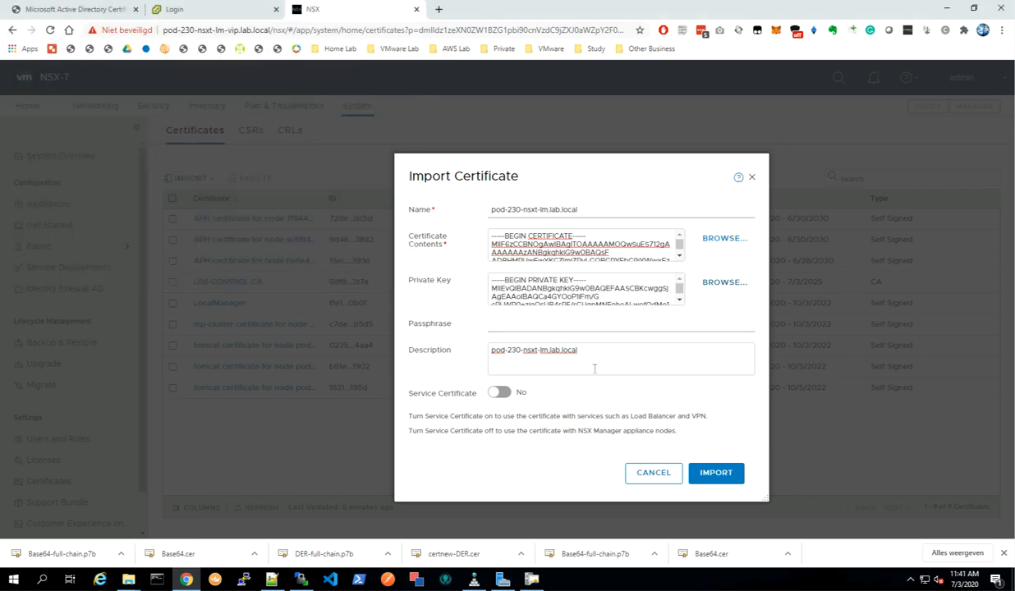
click(718, 475)
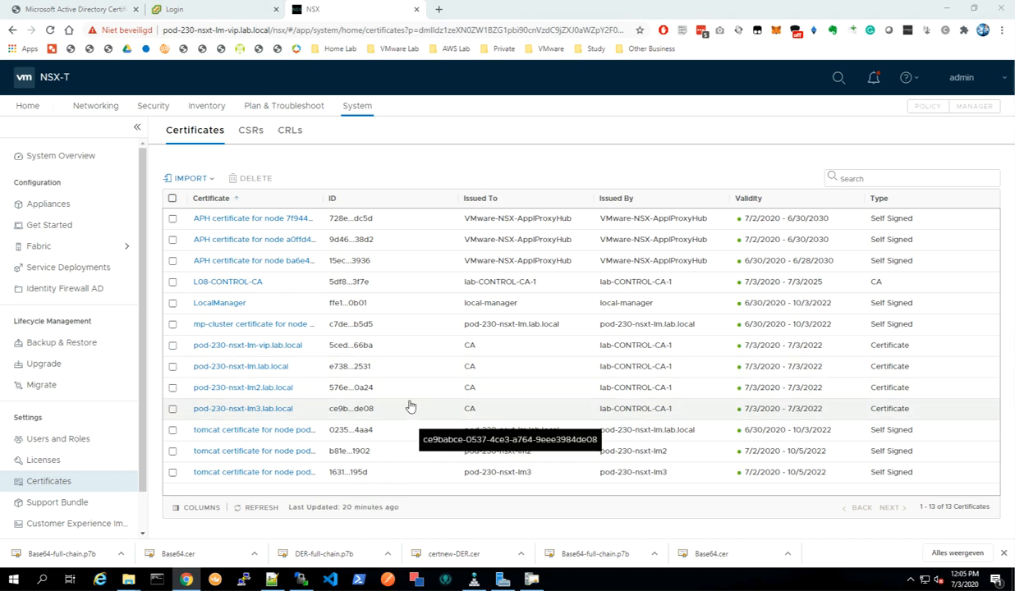
Switch to Postman and create a new request using Basic Auth authorization.
key(alt+Tab)
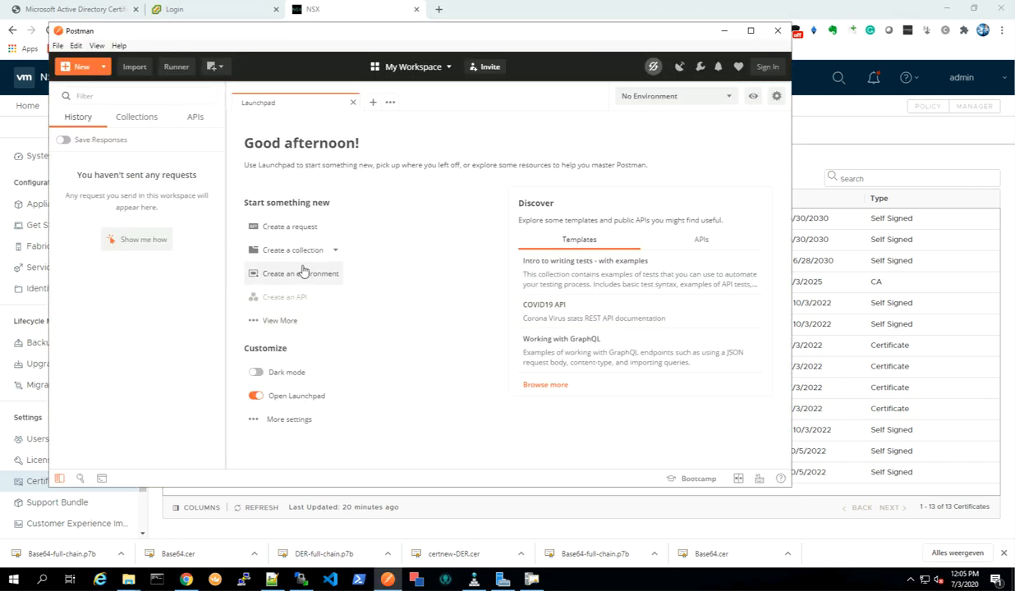
click(279, 228)
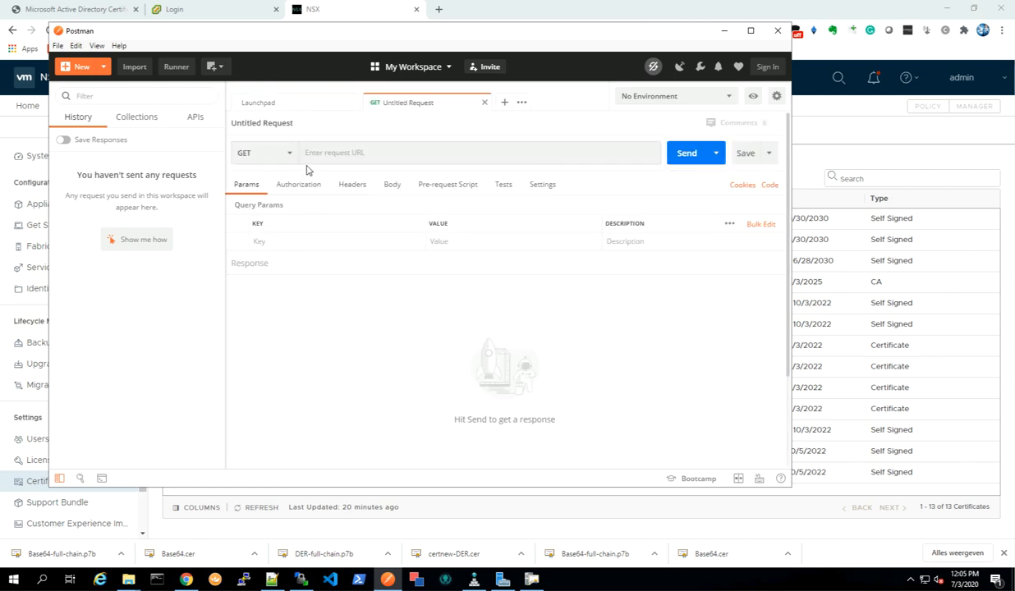
click(294, 187)
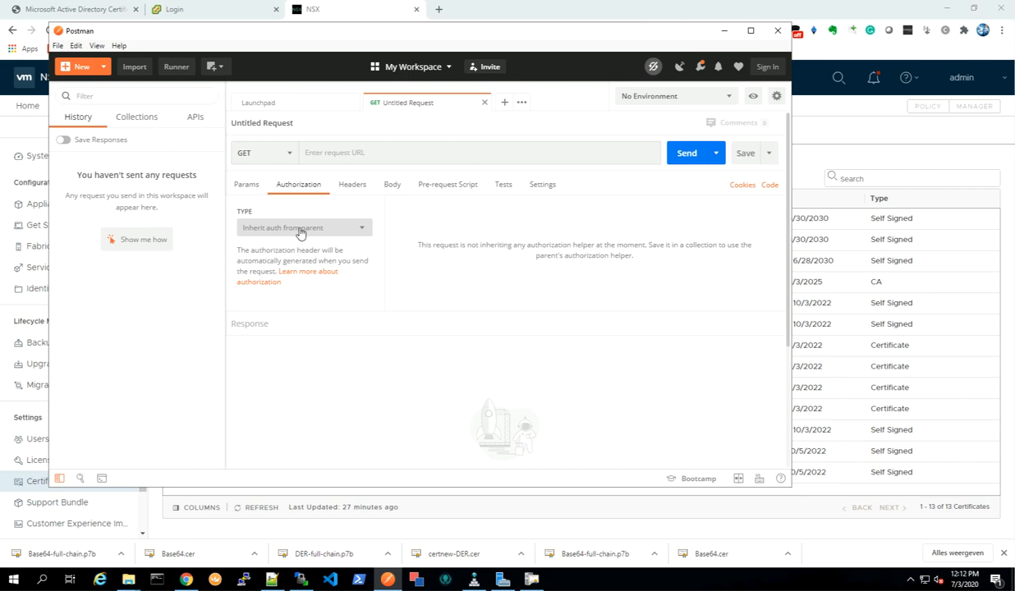
click(302, 230)
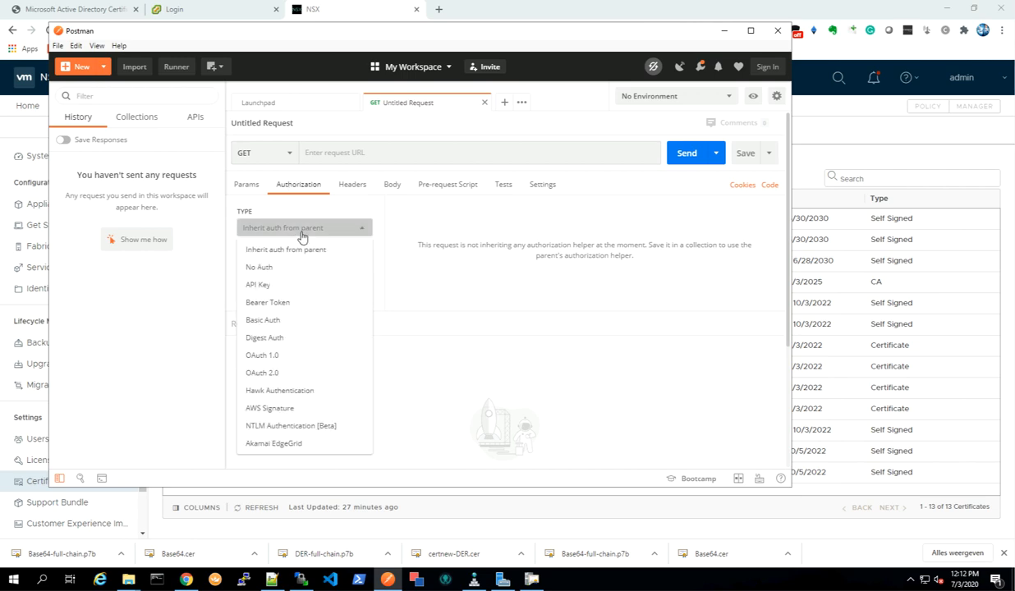
click(271, 320)
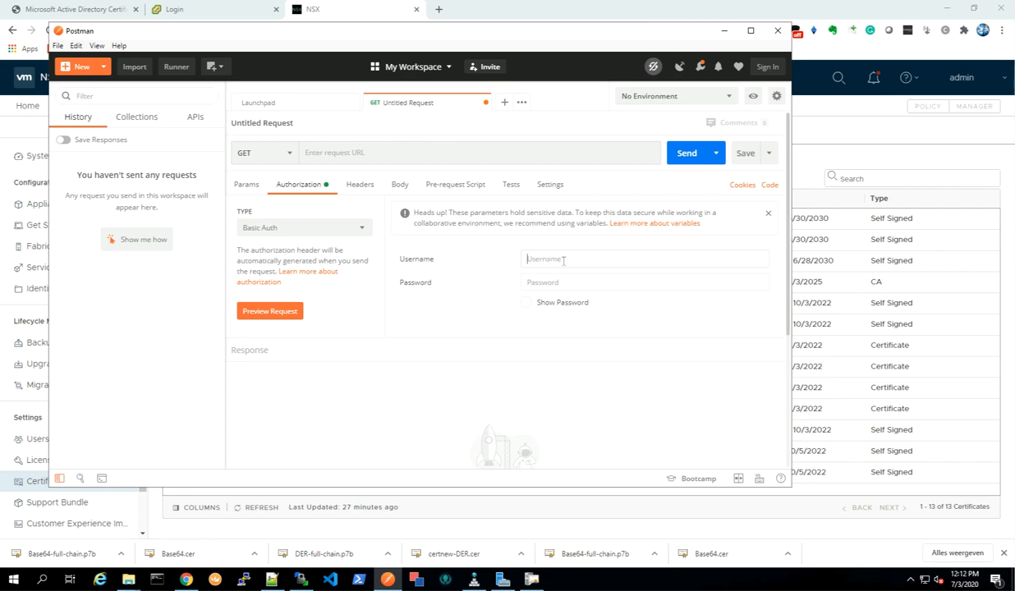
Enter the admin username and the account password for Basic Auth.
text(a)
key(Tab)
text(V)
click(331, 154)
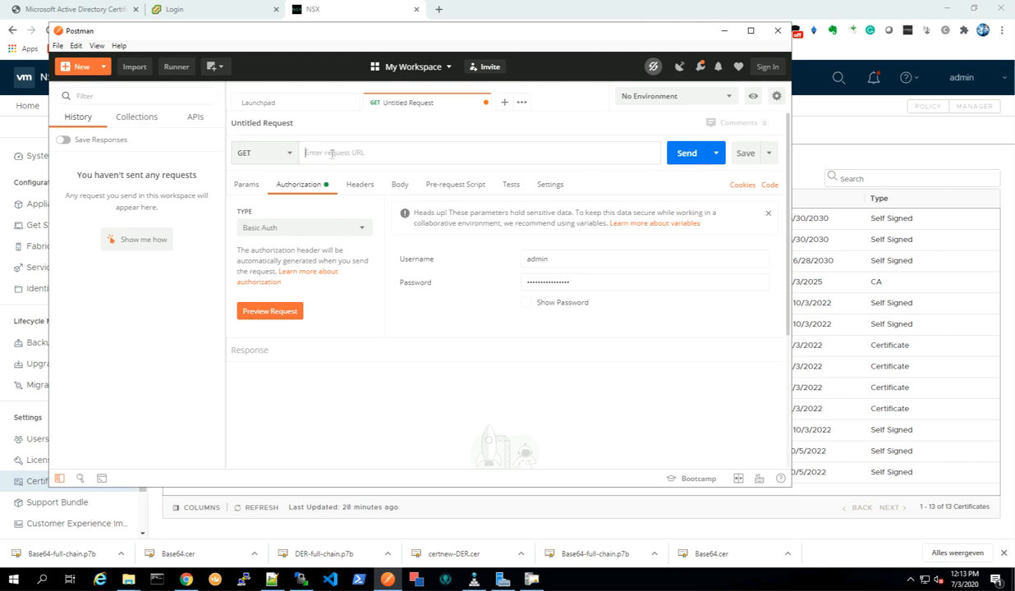
right_click(331, 153)
click(354, 225)
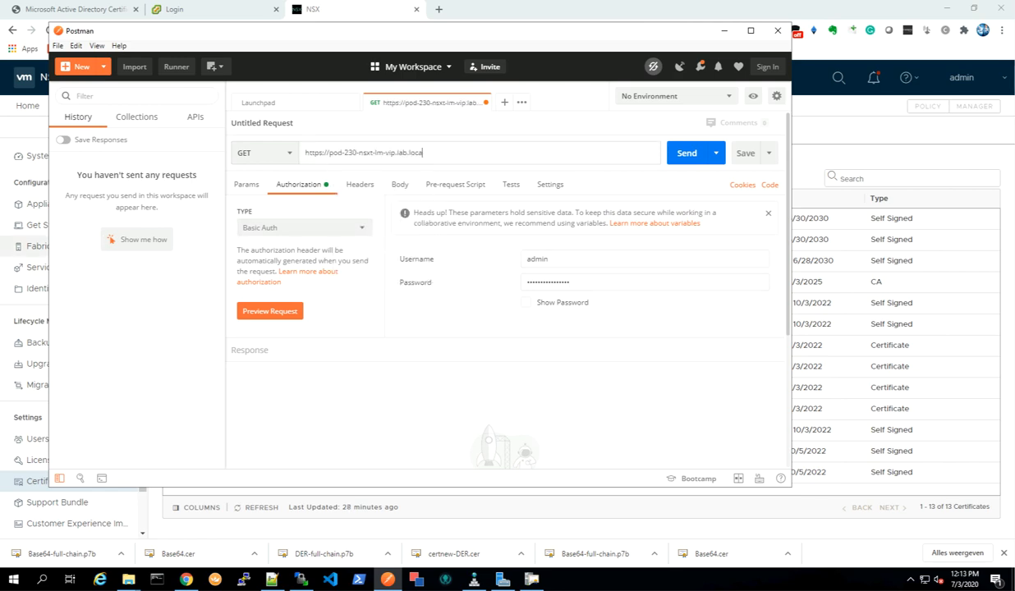
text(/)
right_click(449, 154)
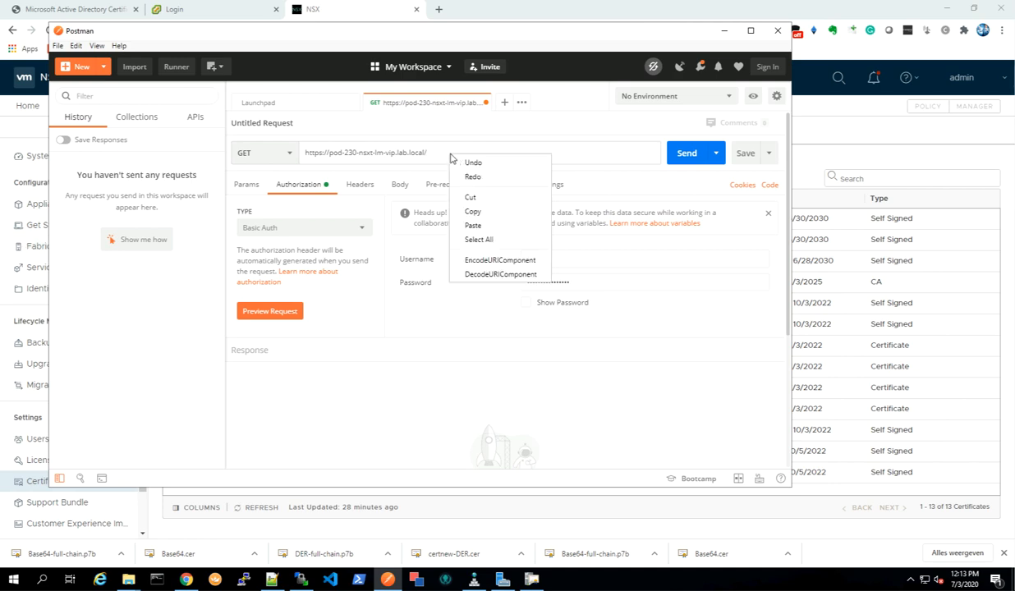
click(477, 225)
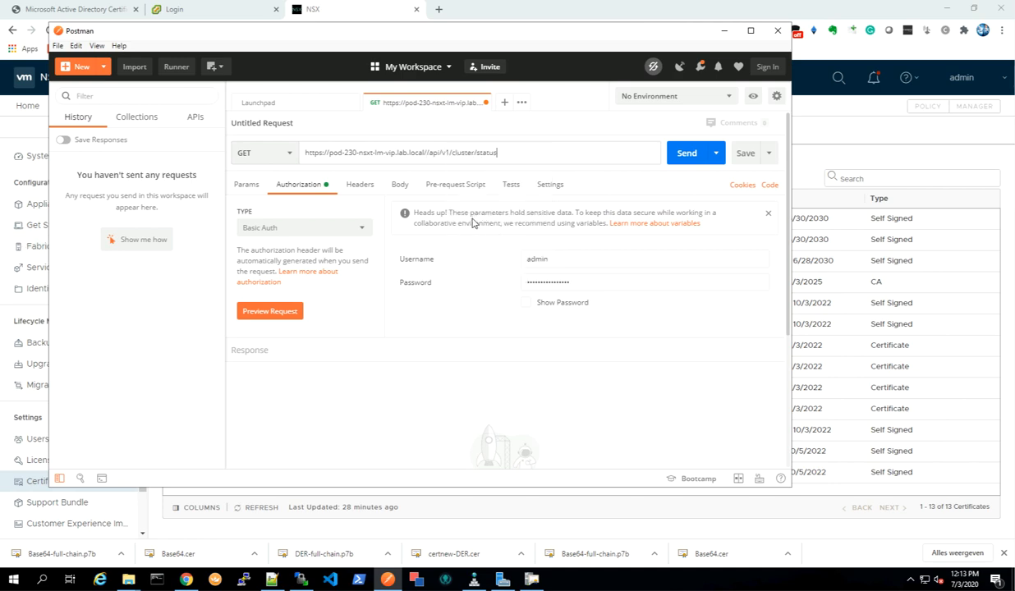
click(428, 153)
key(BackSpace)
click(688, 156)
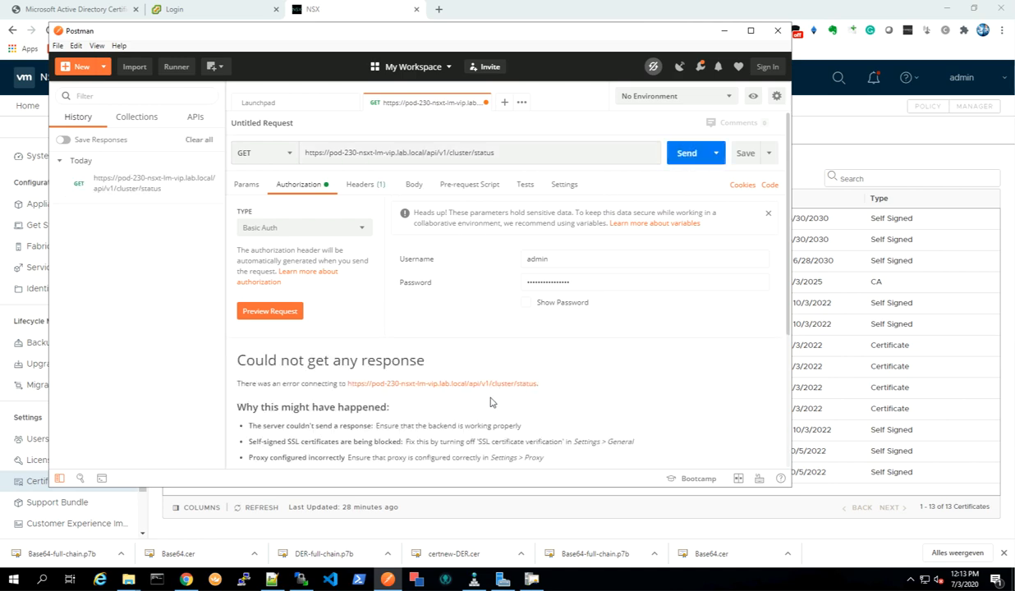
Turn off SSL certificate verification in the Postman settings.
click(59, 46)
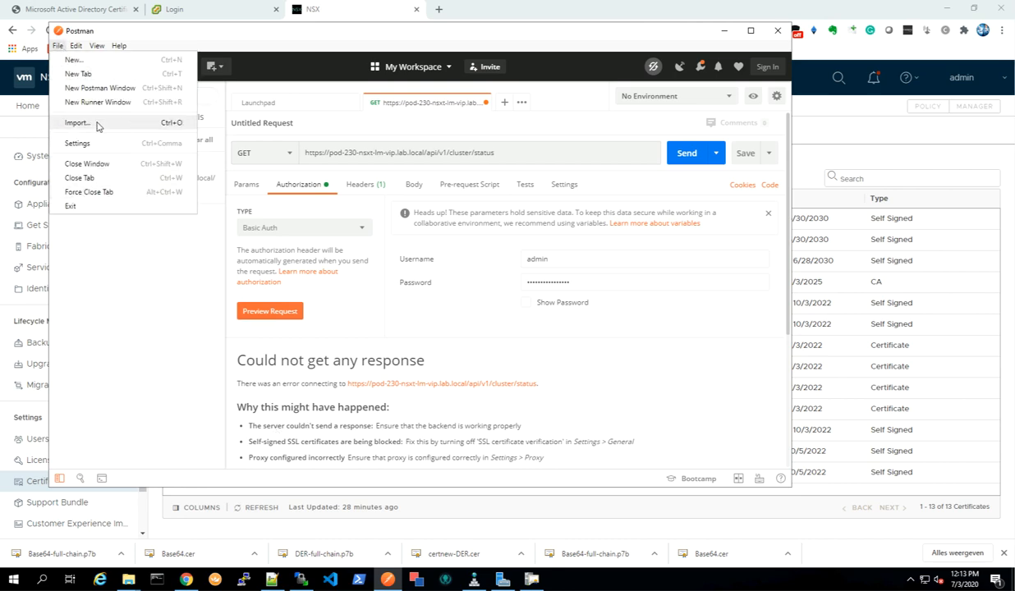
click(94, 143)
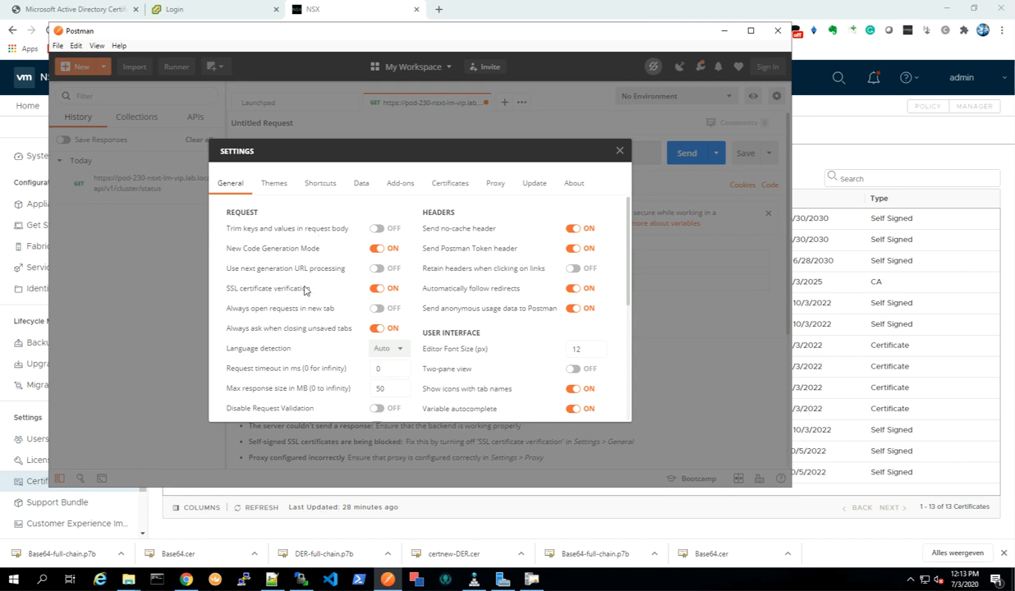
click(377, 291)
click(620, 151)
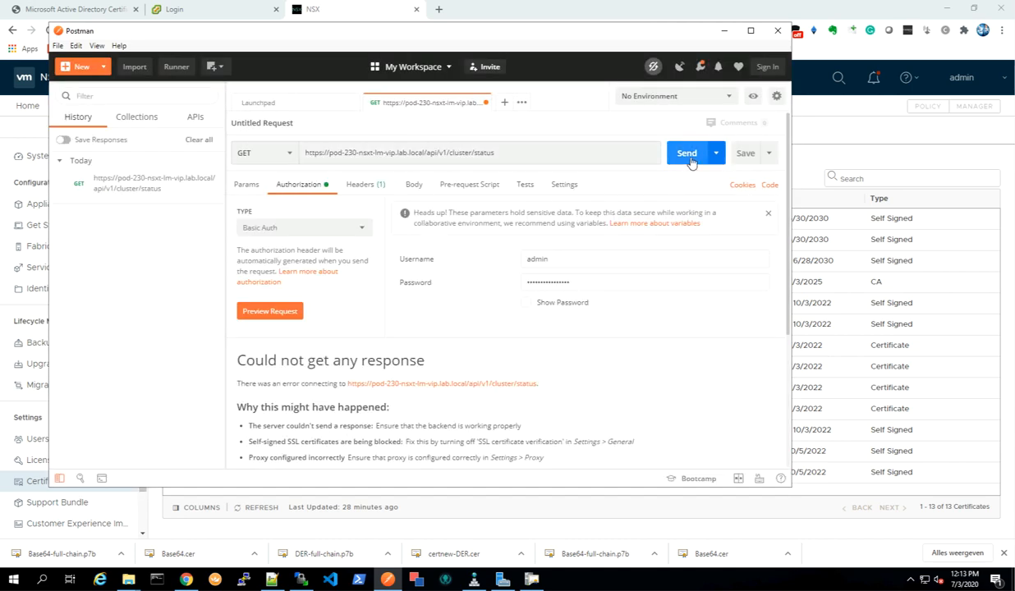
Resend the cluster status request and read through the returned cluster status details.
key(ctrl+Return)
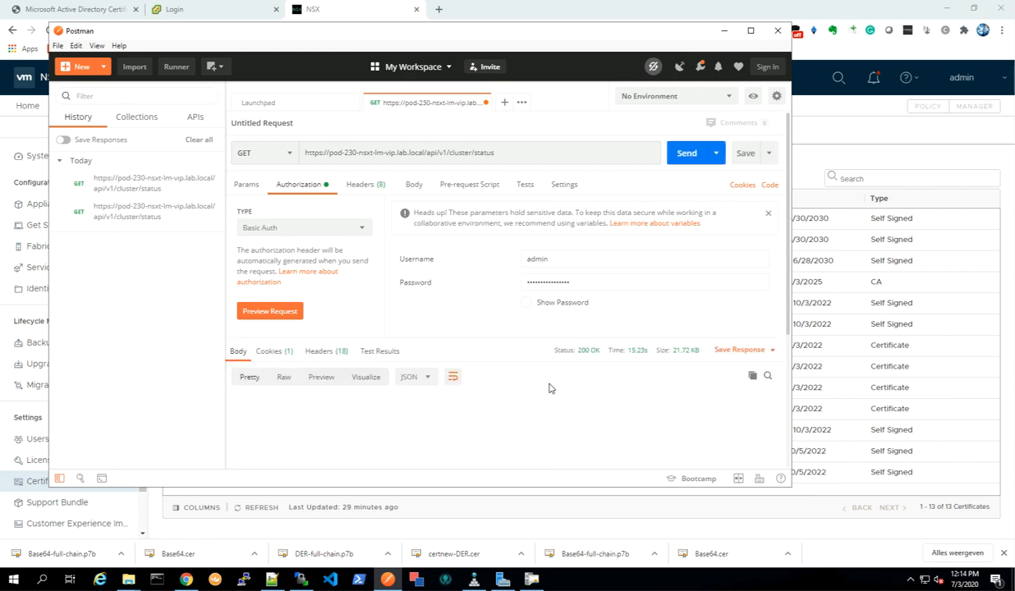
scroll(391, 446, down, 7)
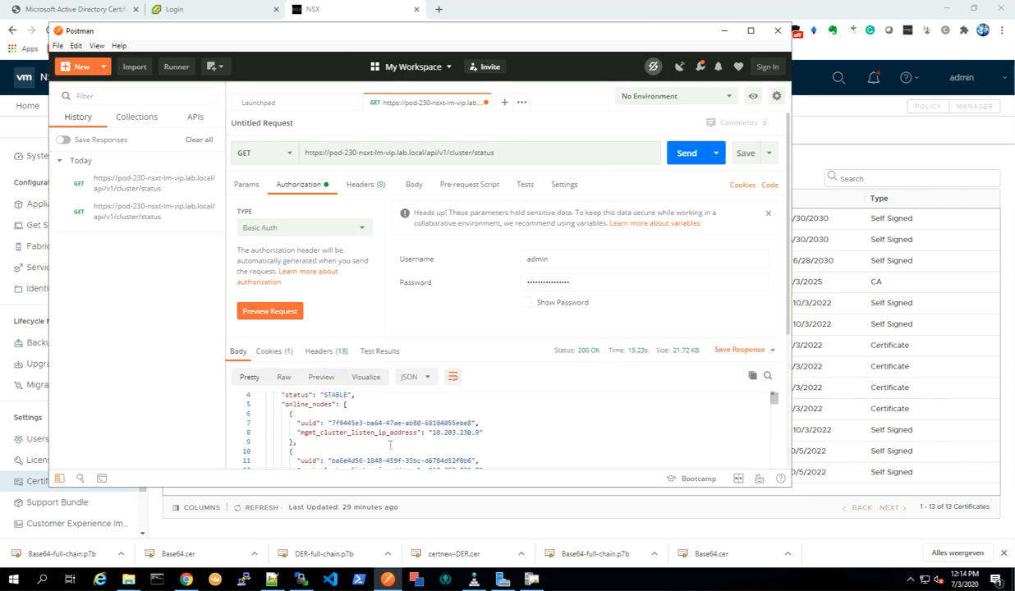
scroll(390, 445, down, 11)
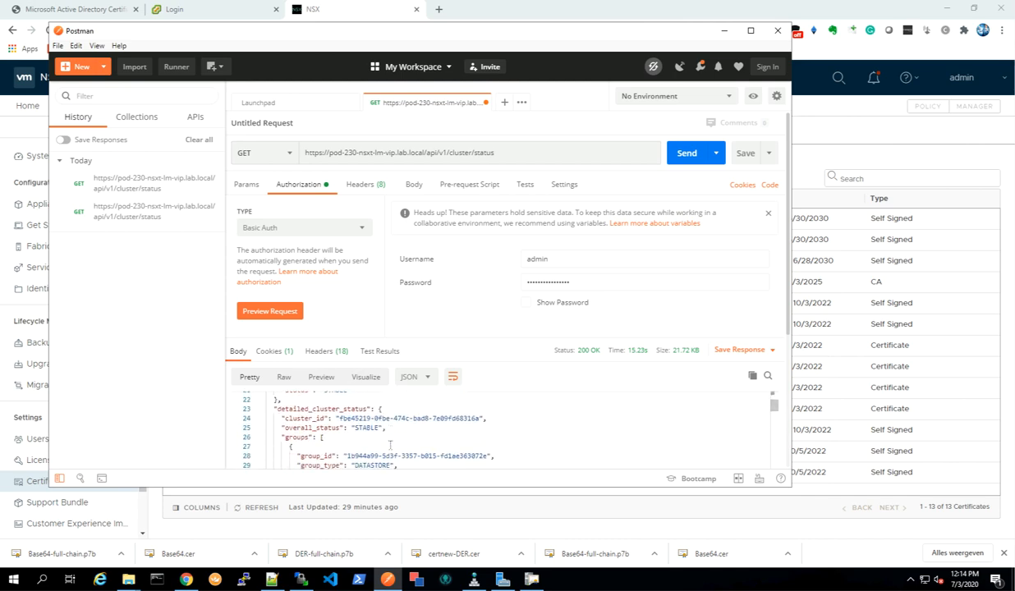
scroll(351, 446, down, 2)
scroll(369, 446, up, 4)
scroll(390, 443, down, 3)
scroll(390, 443, down, 11)
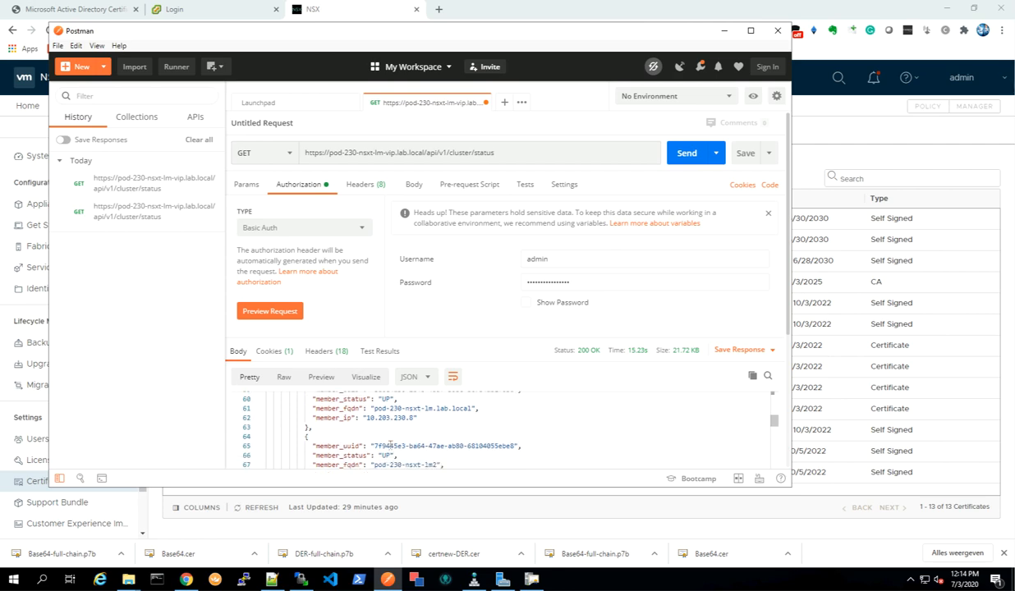
scroll(391, 444, down, 9)
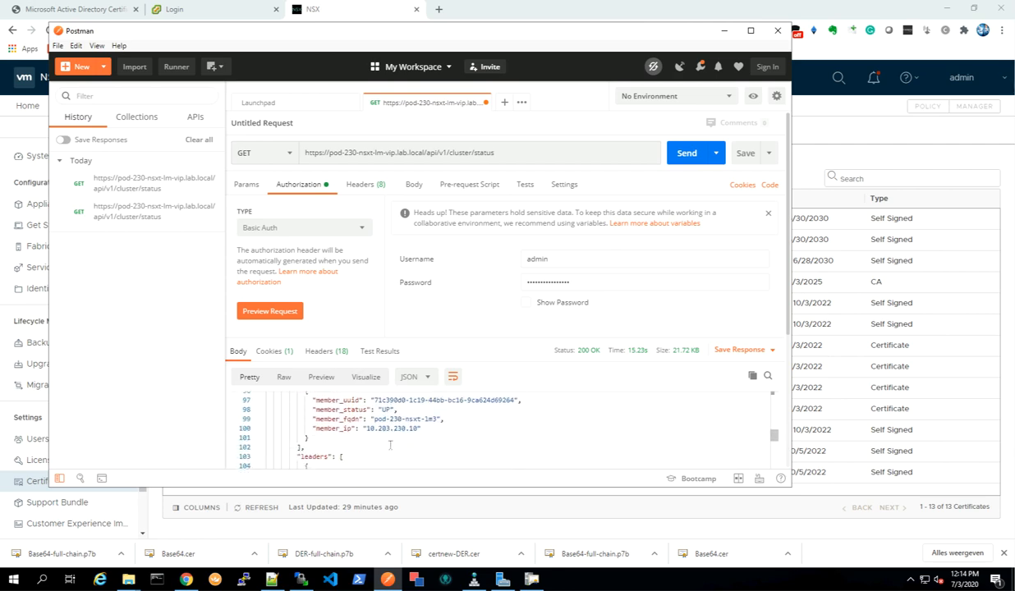
scroll(391, 444, down, 1)
scroll(391, 444, up, 8)
scroll(391, 443, up, 13)
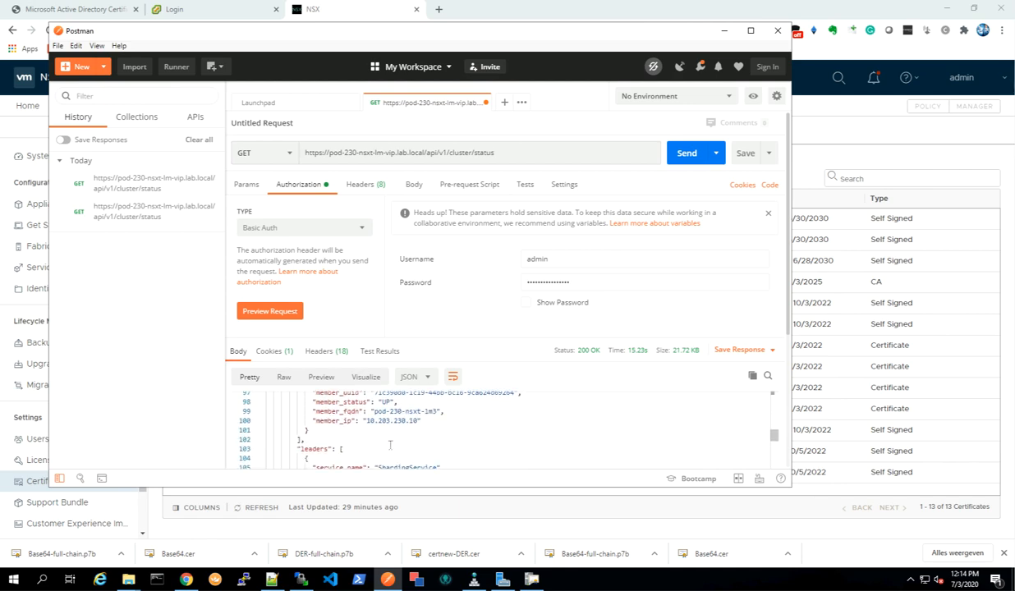
scroll(391, 443, up, 15)
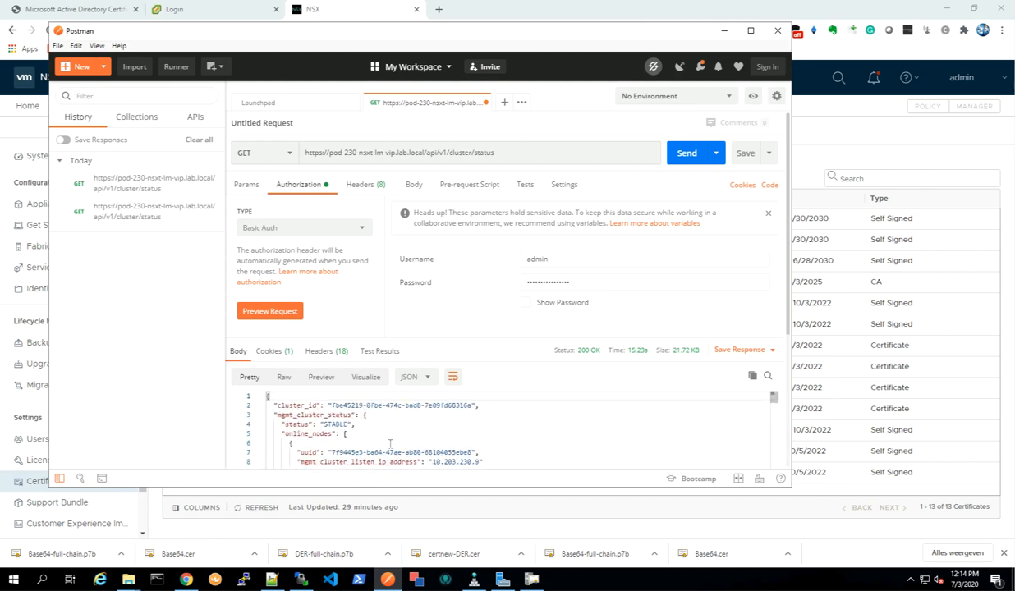
Change the request URL path to /api/v1/trust-management/certificates/.
drag(427, 153, 539, 153)
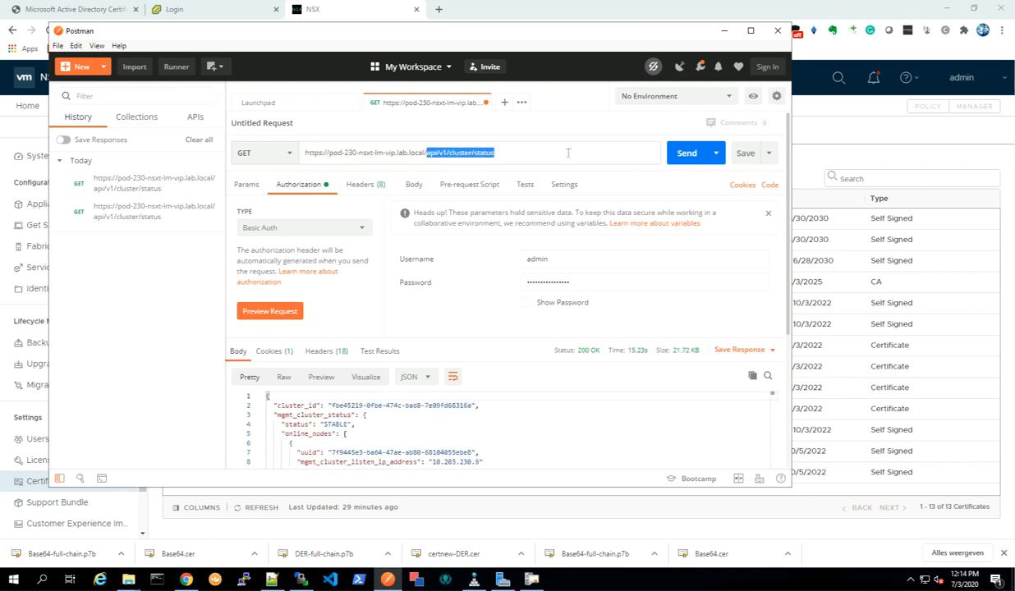
key(BackSpace)
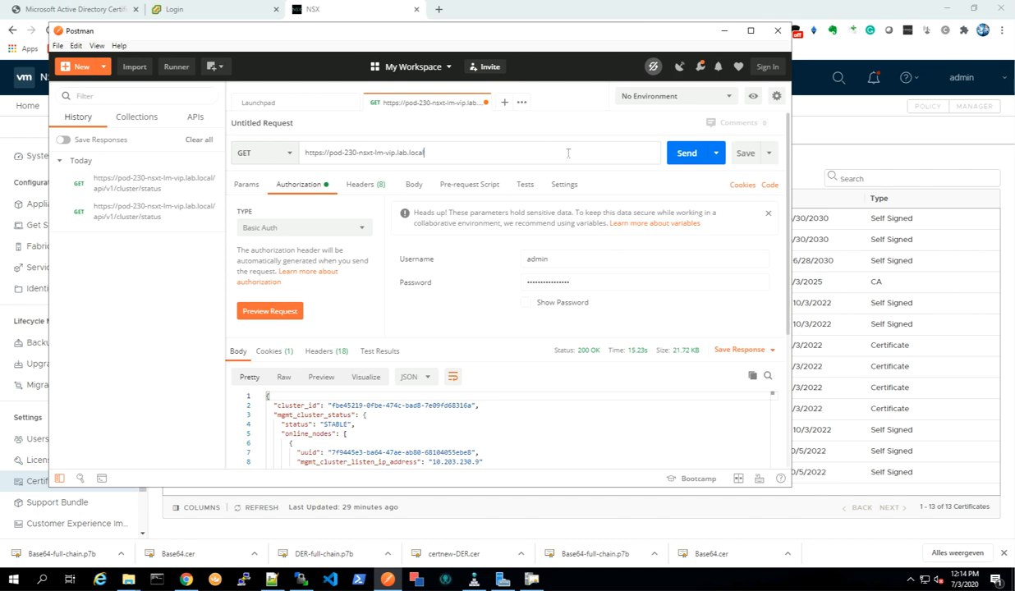
text(/api/v1/trust-management/certificates/)
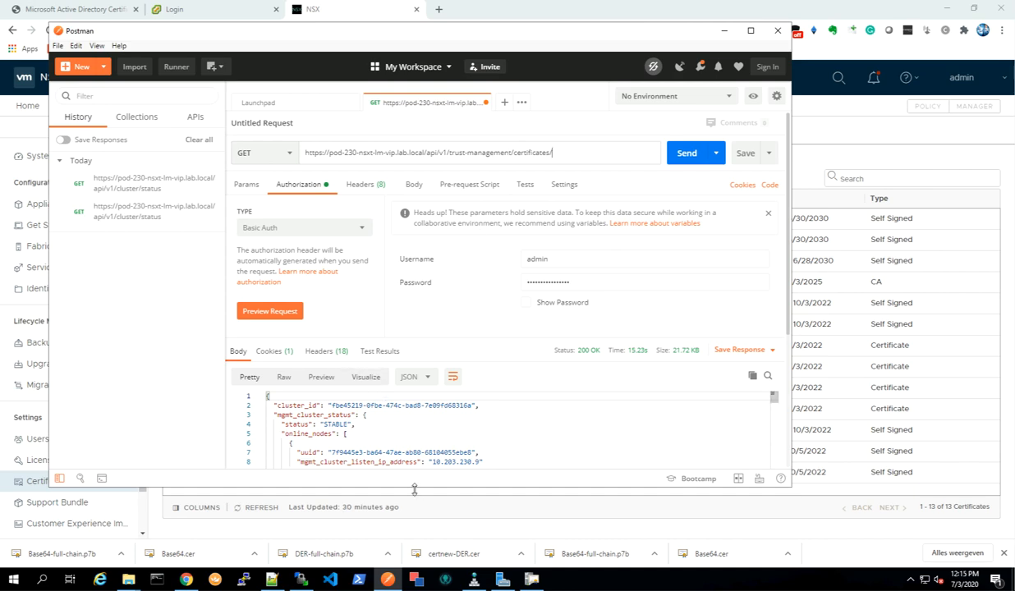
Copy the full certificate ID of pod-230-nsxt-lm.lab.local from the NSX-T Certificates list.
click(439, 502)
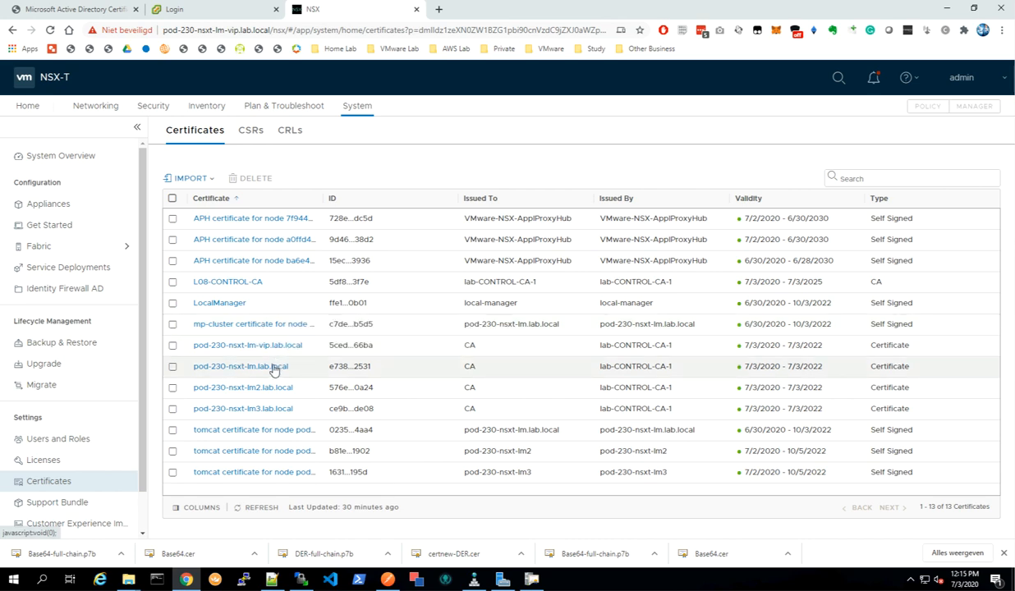
click(361, 368)
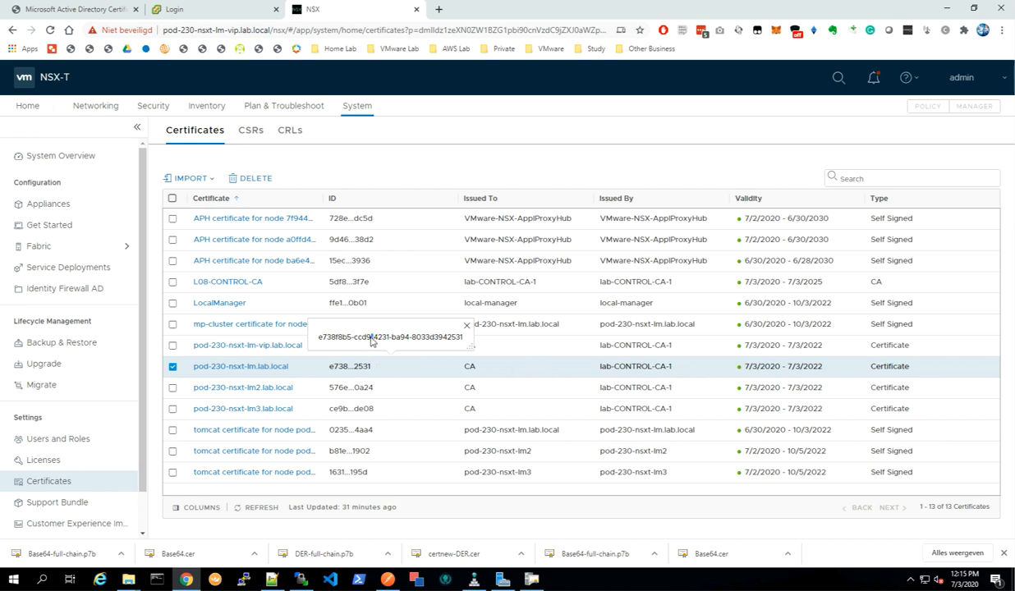
triple_click(372, 340)
right_click(371, 341)
click(383, 347)
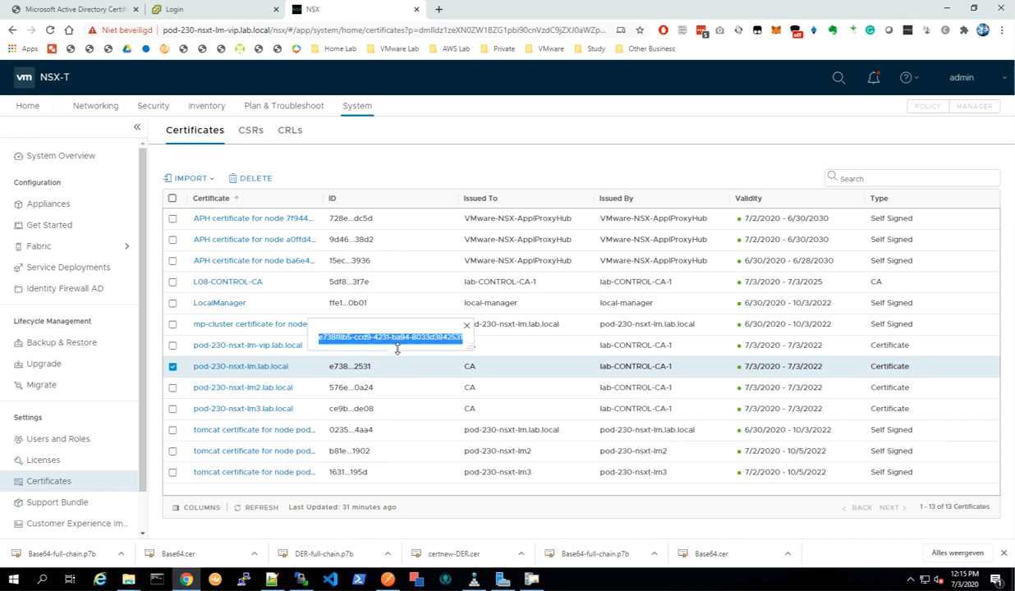
click(388, 580)
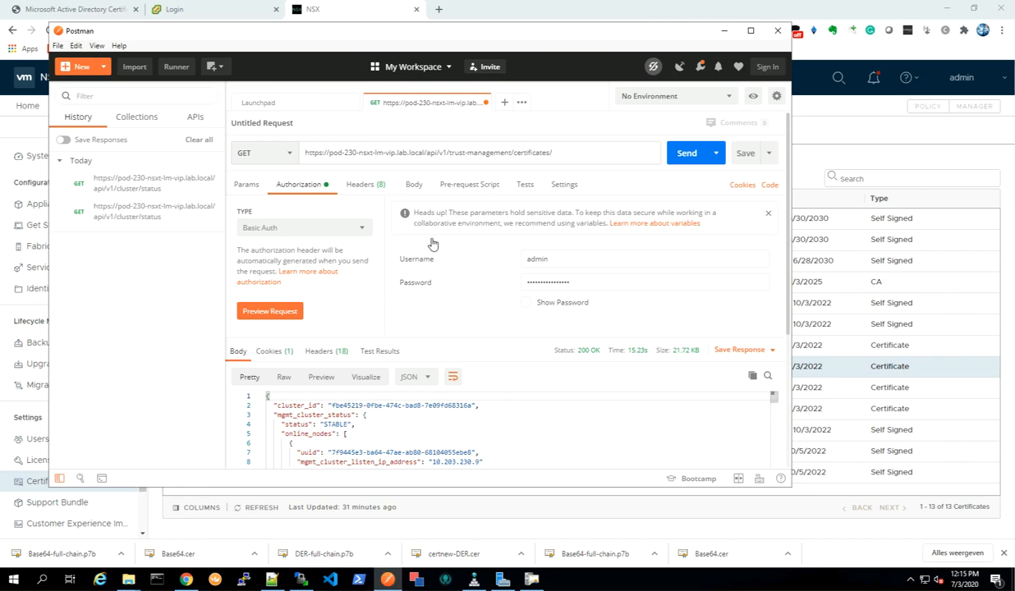
Append the certificate ID and ?action=validate to the request URL and send the validation request.
click(574, 153)
key(ctrl+v)
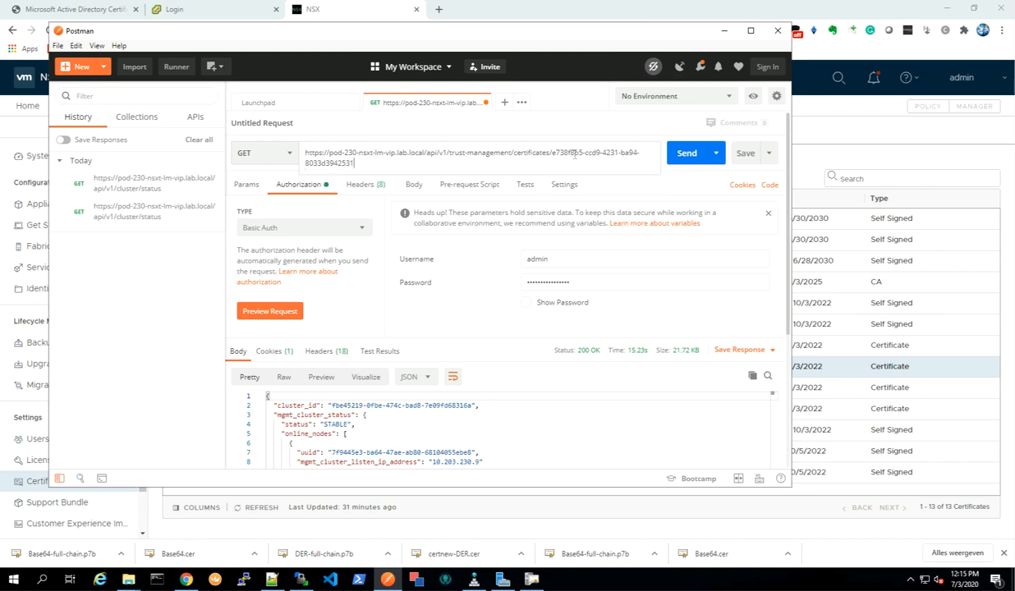
key(ctrl+v)
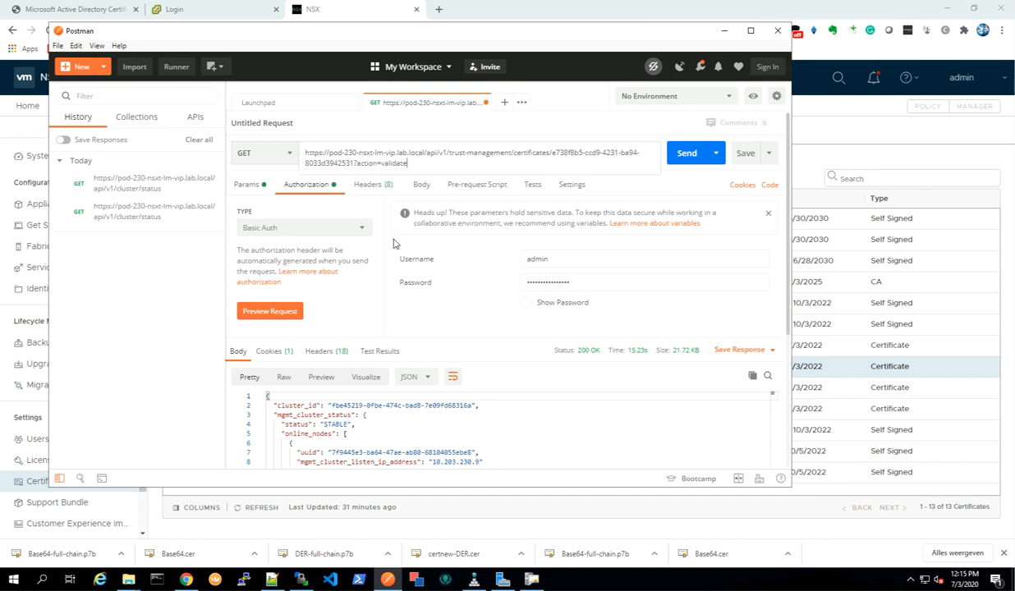
click(683, 154)
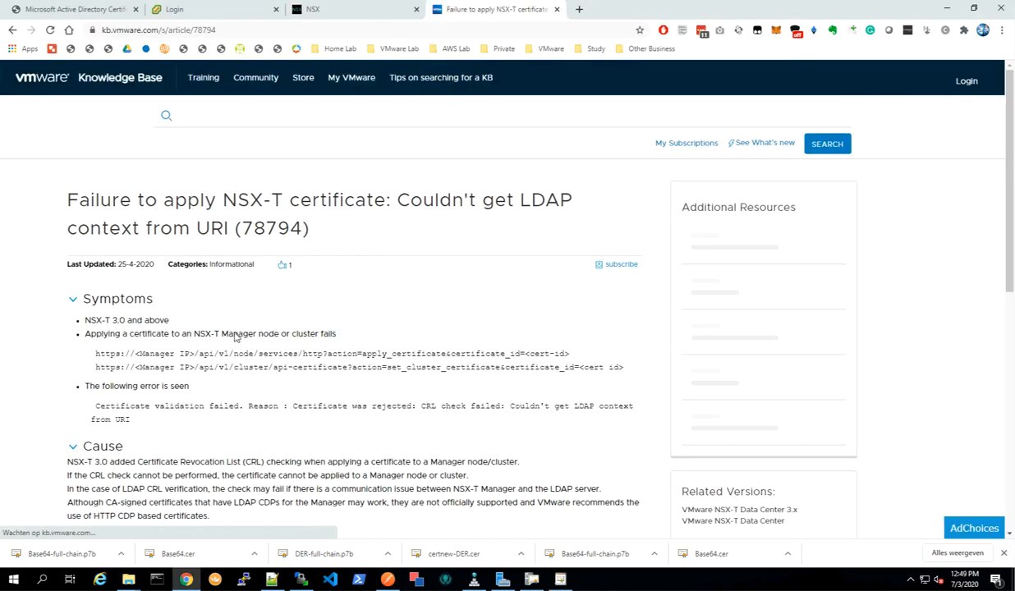
Read the KB 78794 workaround for disabling CRL checking through the SecurityGlobalConfig API.
scroll(228, 312, down, 3)
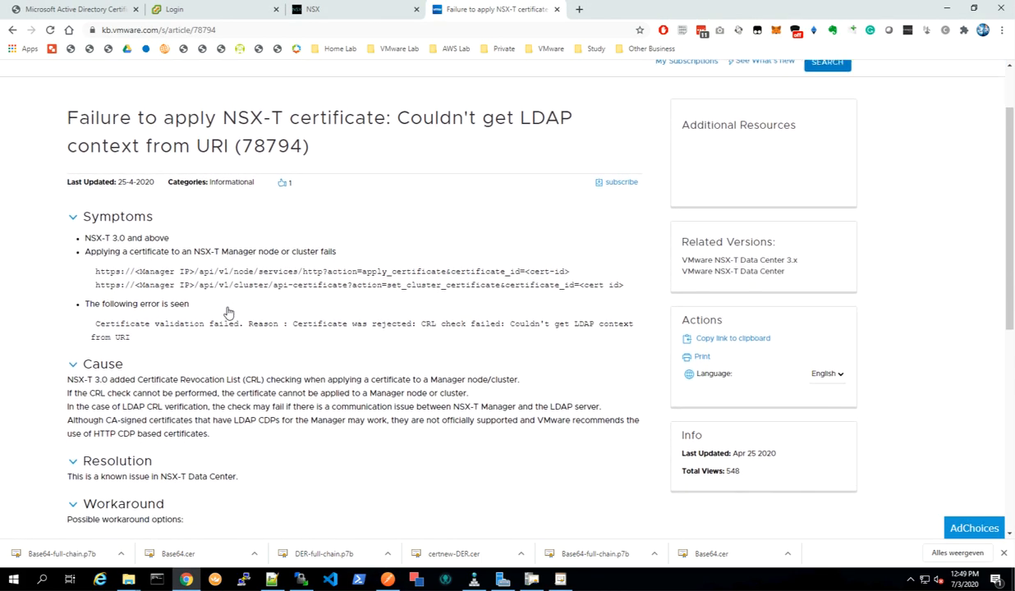
scroll(228, 312, down, 2)
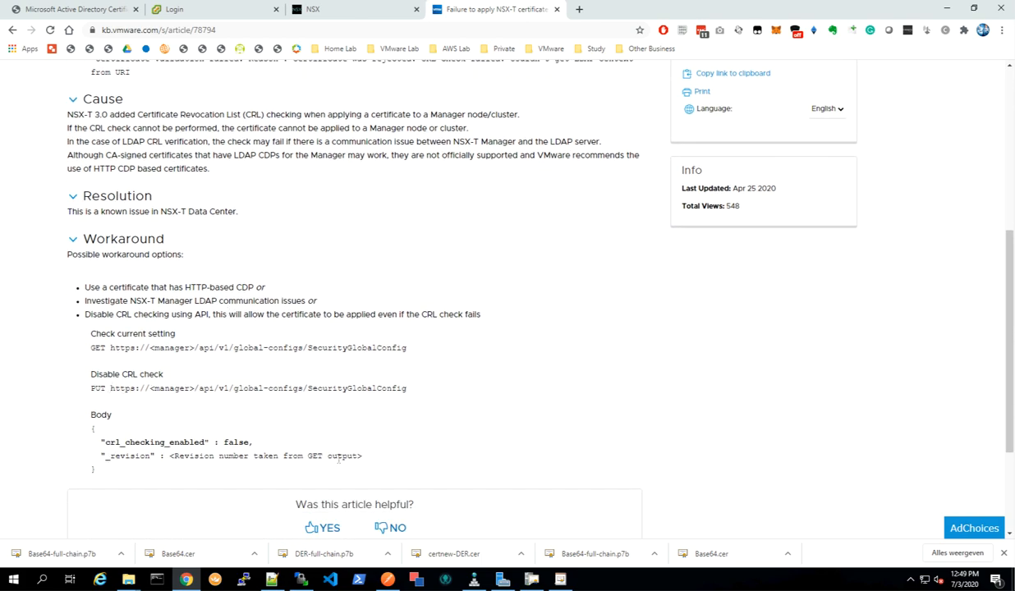
scroll(362, 456, down, 2)
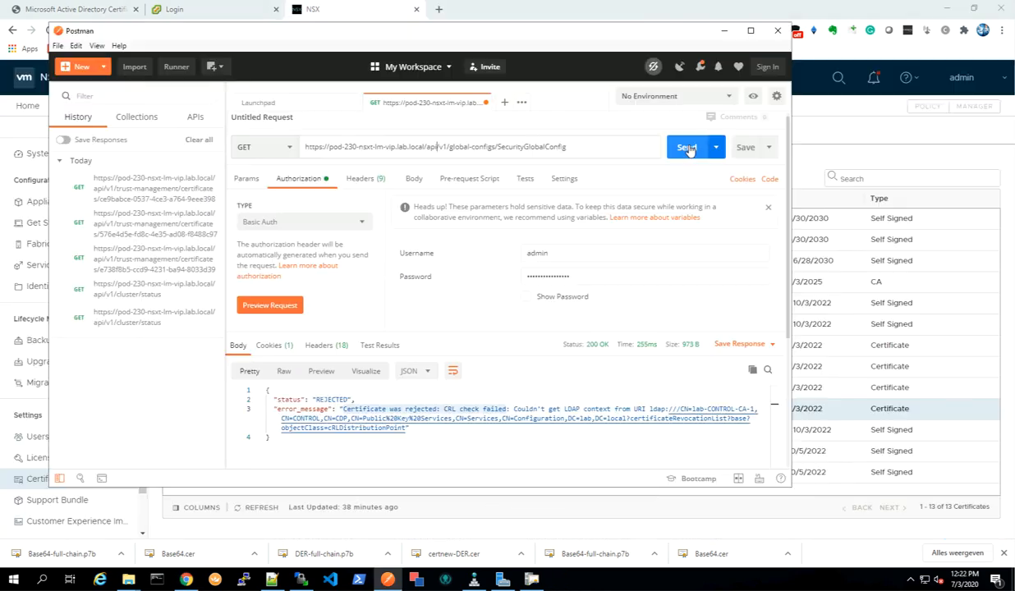
click(694, 147)
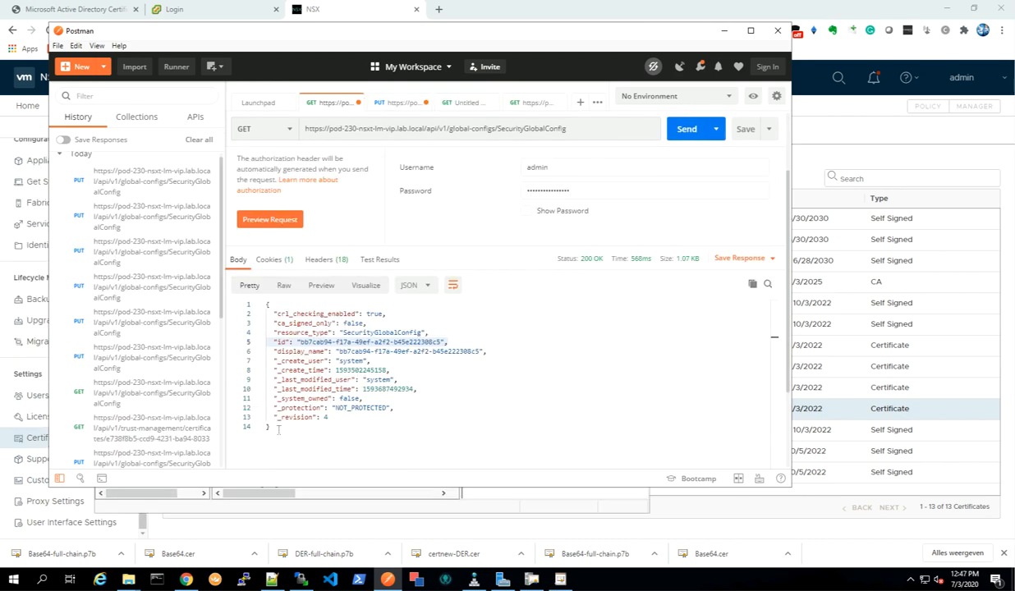
Copy the SecurityGlobalConfig GET response and paste it as the raw body of the PUT request.
drag(271, 428, 249, 297)
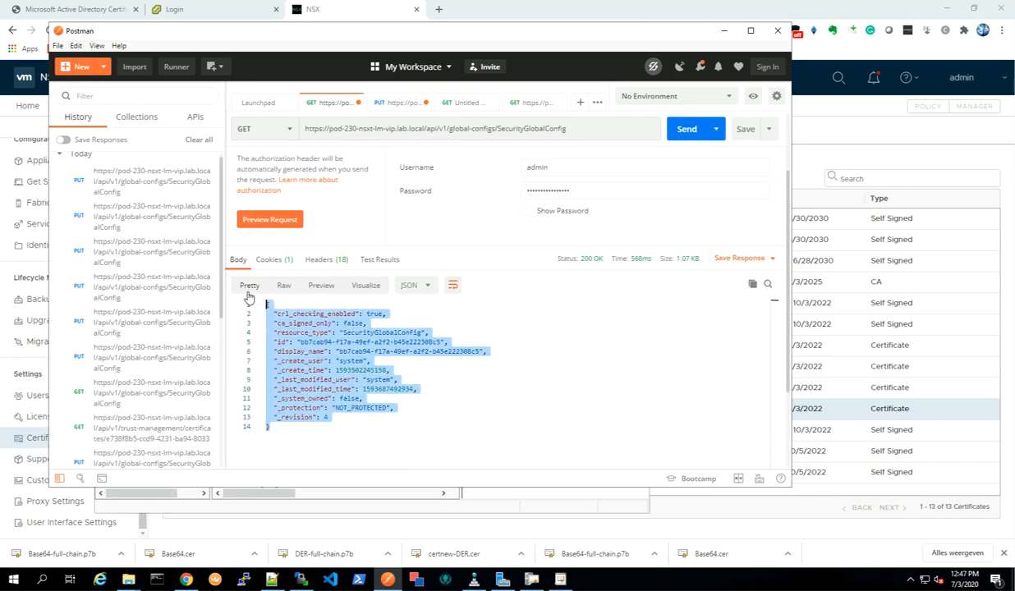
right_click(302, 333)
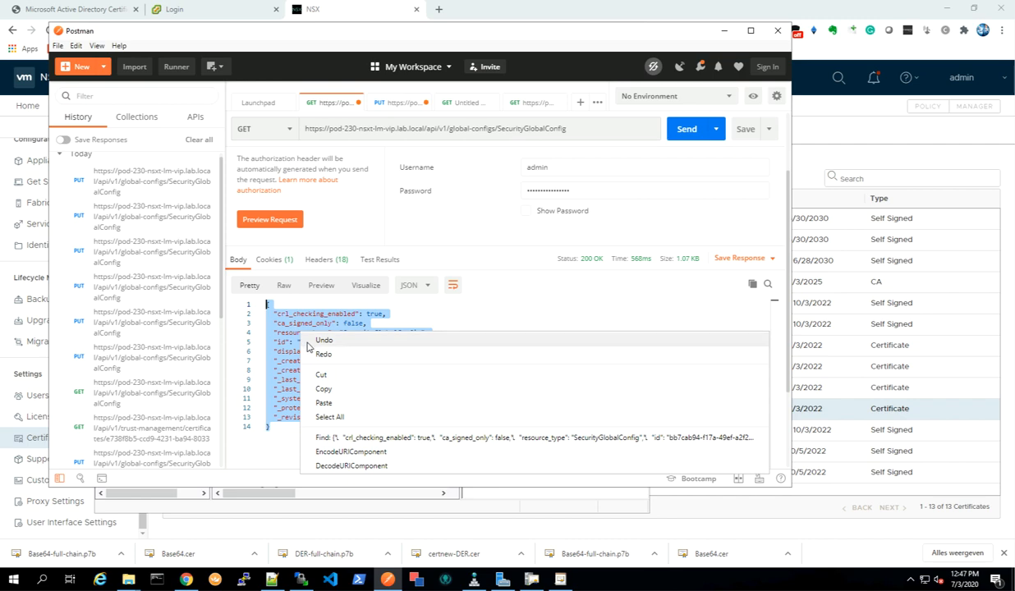
click(324, 390)
click(393, 103)
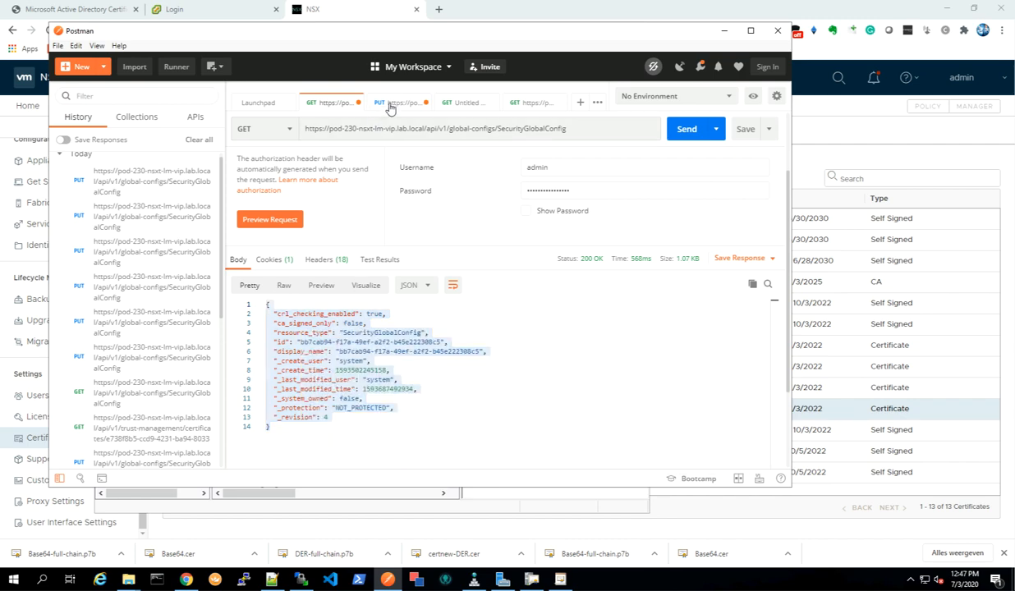
right_click(278, 234)
click(306, 308)
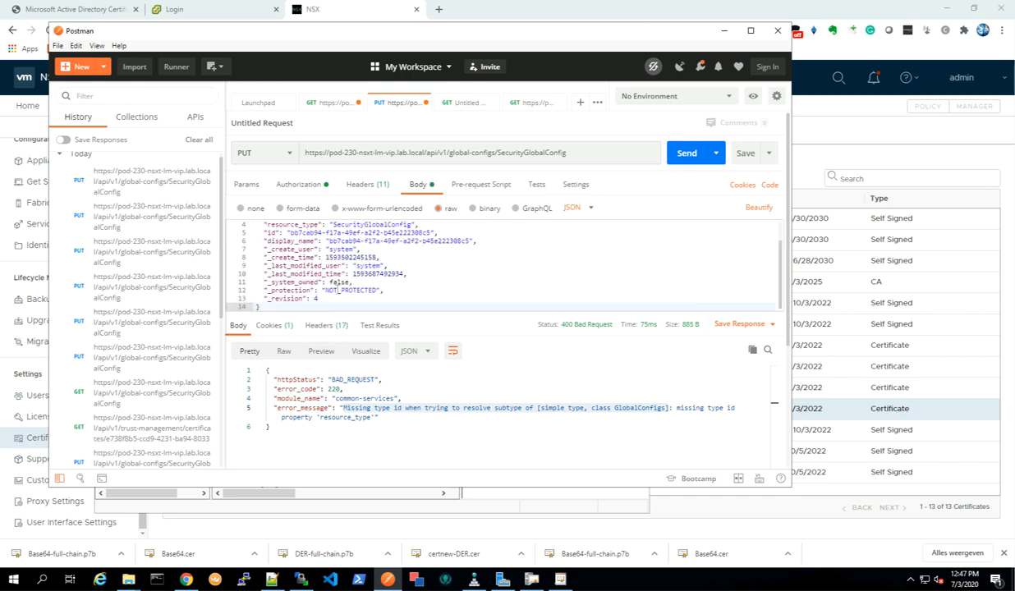
Set crl_checking_enabled to false in the PUT body and send the request.
scroll(344, 294, up, 2)
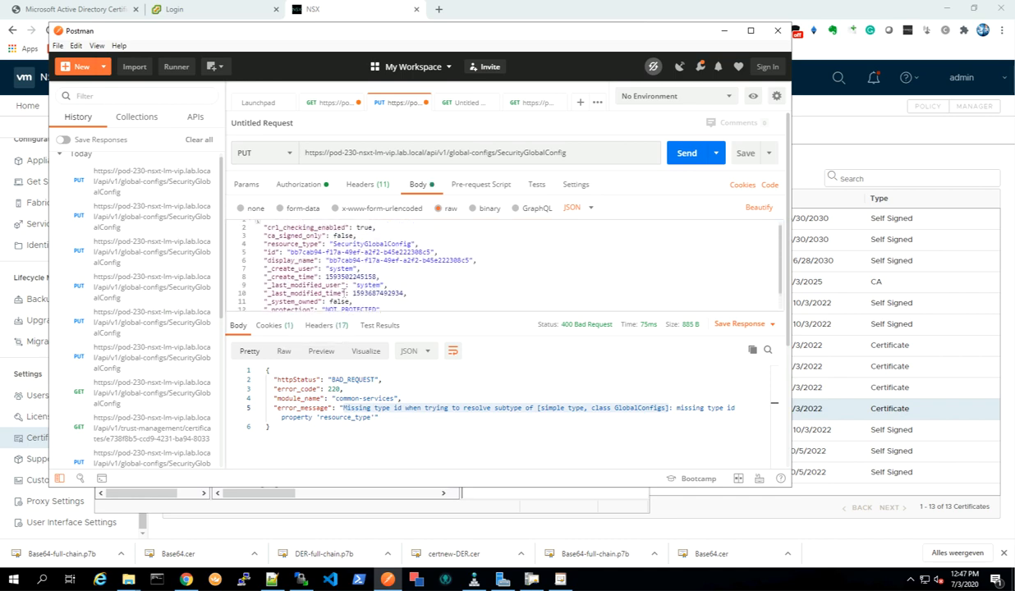
double_click(364, 233)
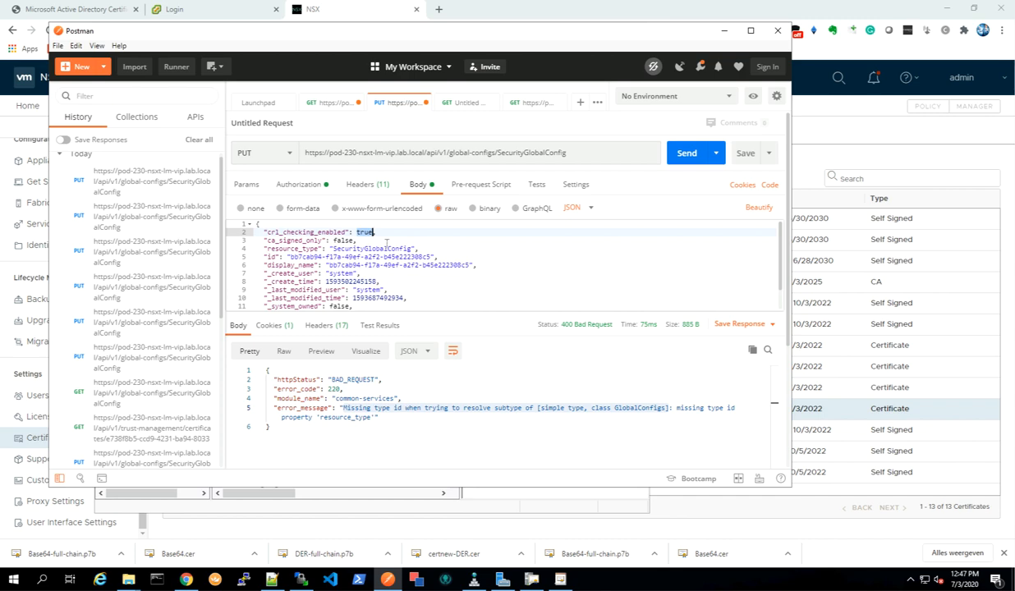
text(false)
click(687, 154)
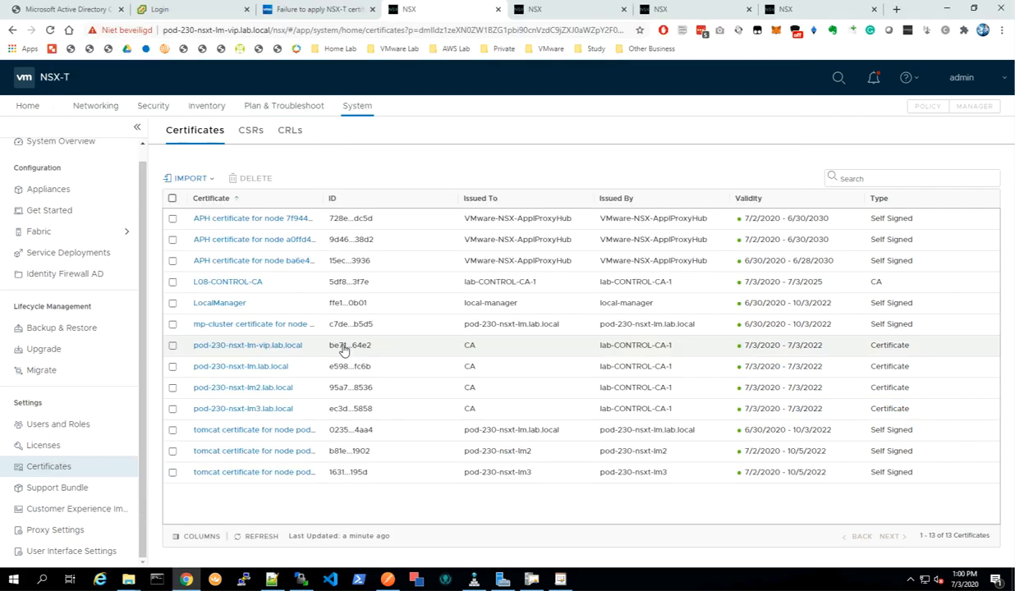
Copy the full certificate ID of pod-230-nsxt-lm-vip.lab.local from the NSX-T Certificates list.
click(340, 347)
double_click(364, 319)
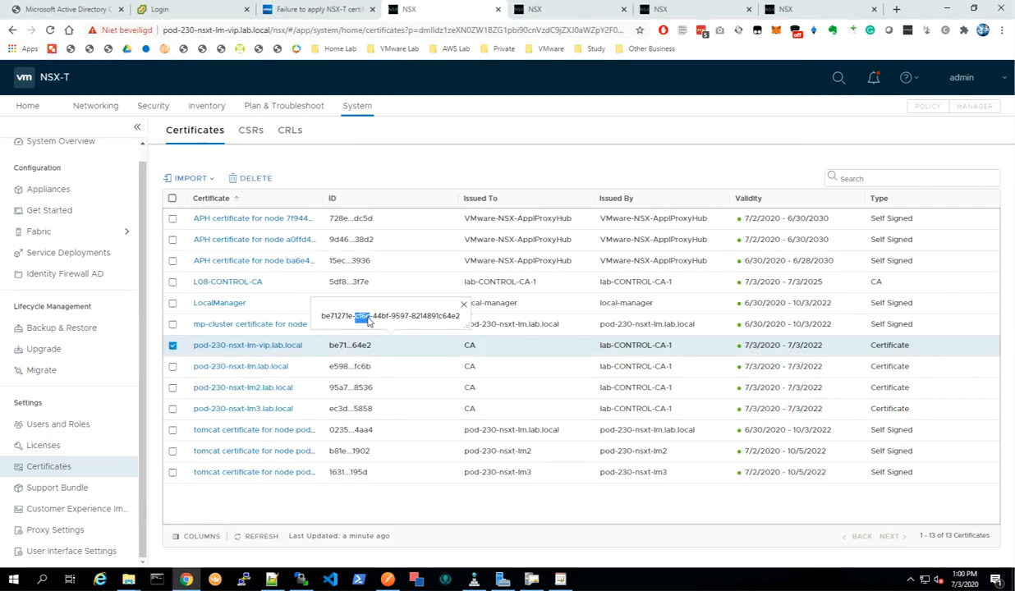
triple_click(368, 321)
right_click(368, 321)
click(399, 332)
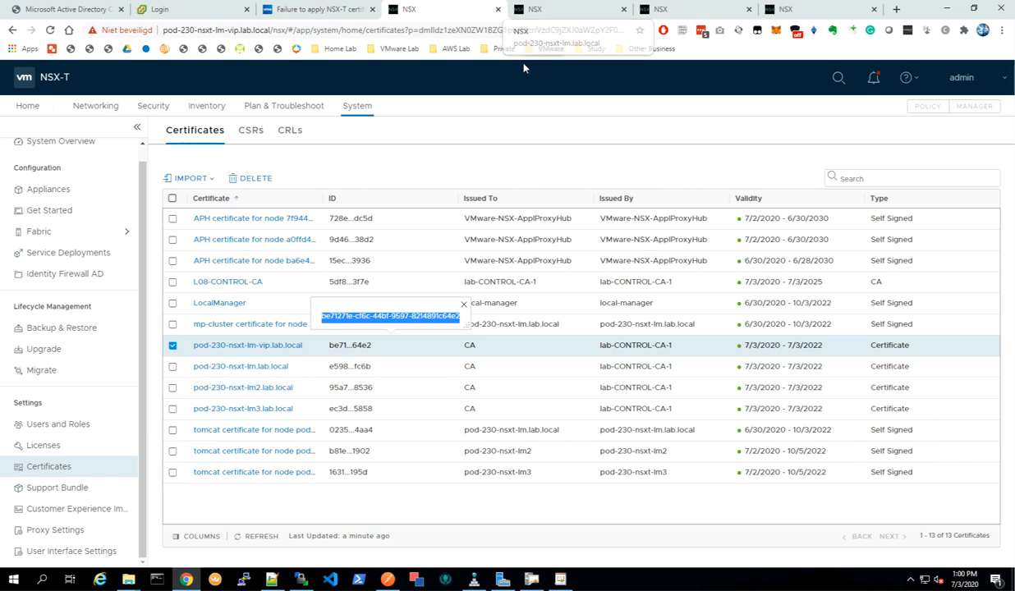
click(387, 580)
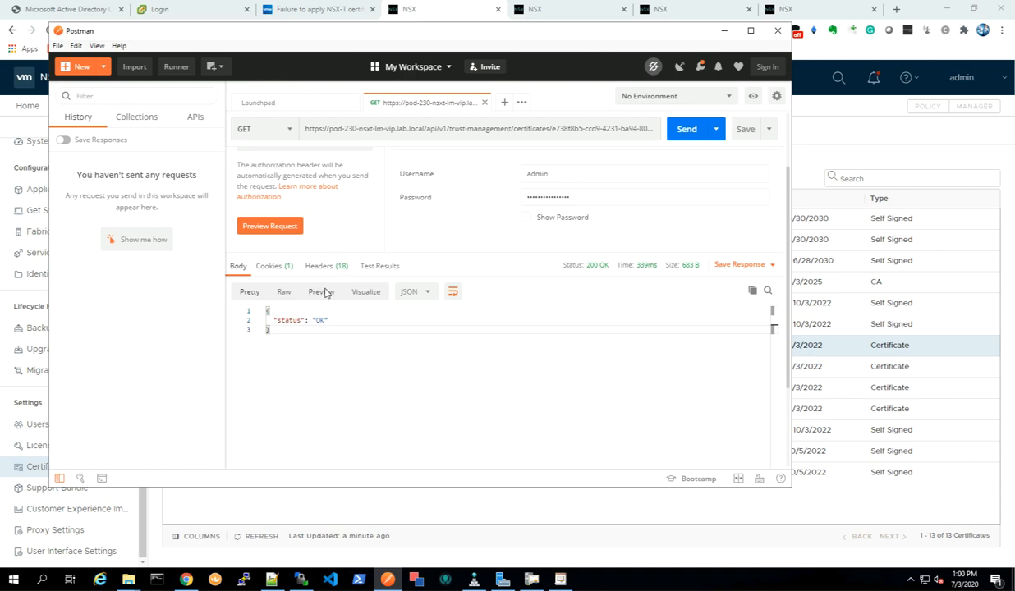
Replace the certificate ID in the validate request URL with the copied pod-230-nsxt-lm-vip.lab.local ID and send it.
click(589, 125)
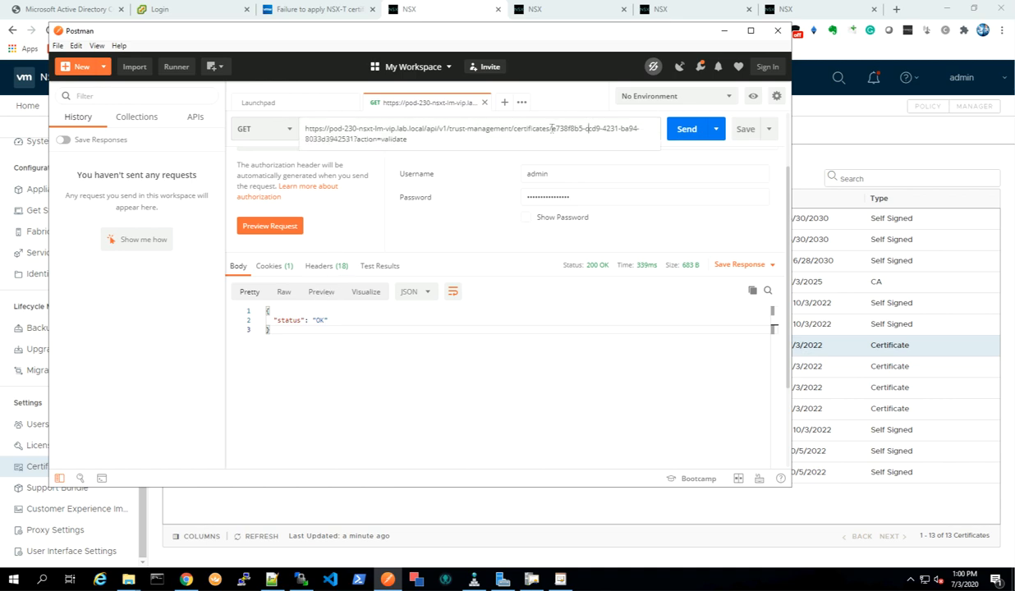
drag(552, 129, 355, 141)
right_click(355, 141)
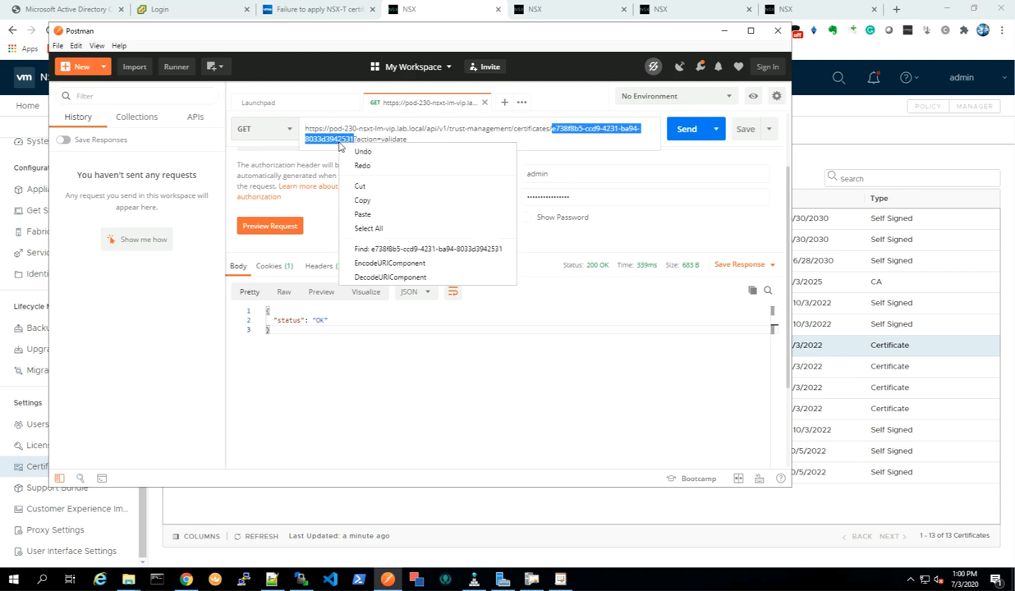
click(367, 211)
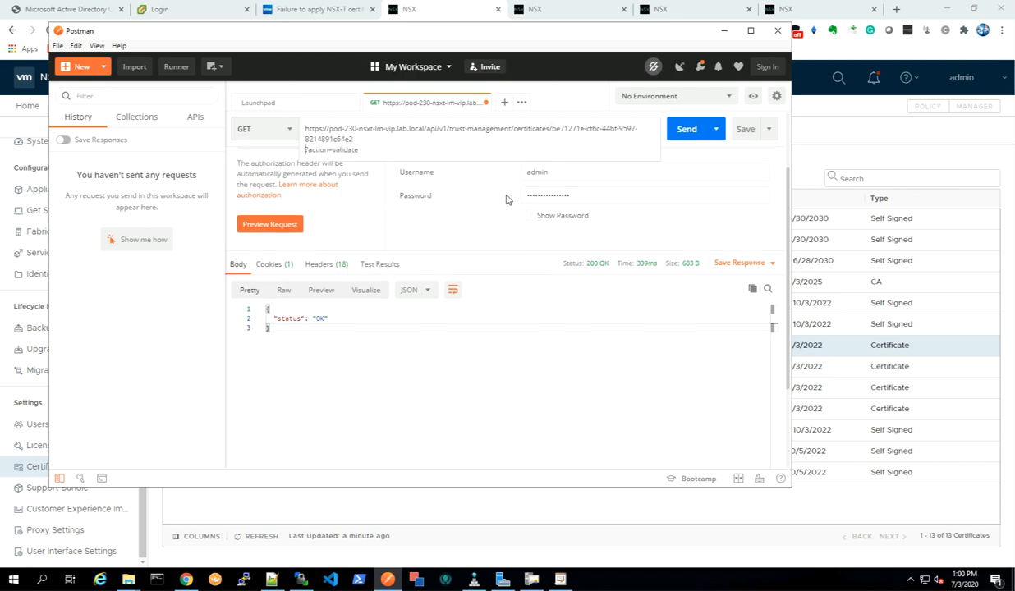
key(BackSpace)
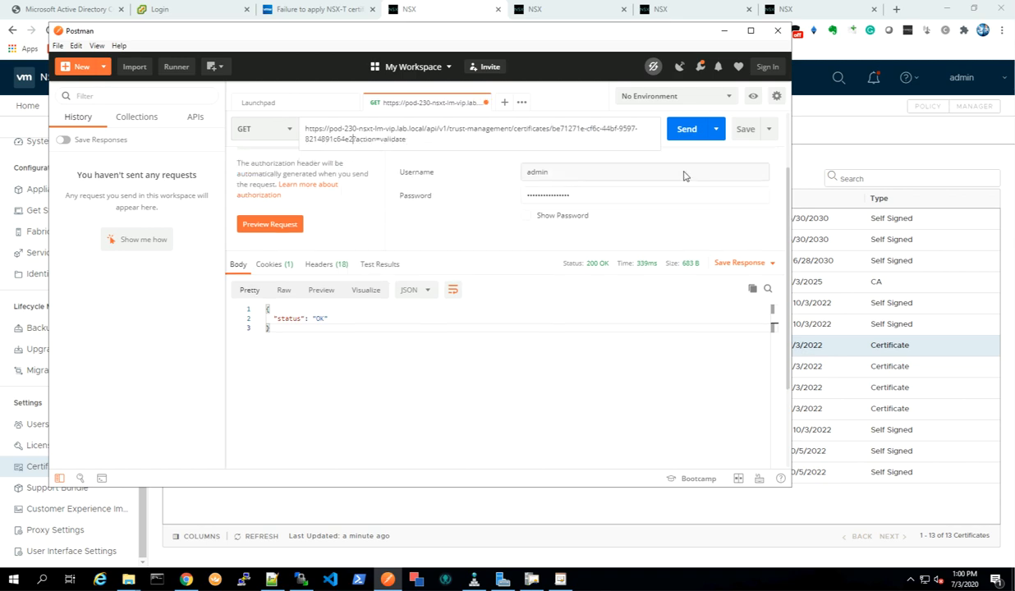
click(684, 131)
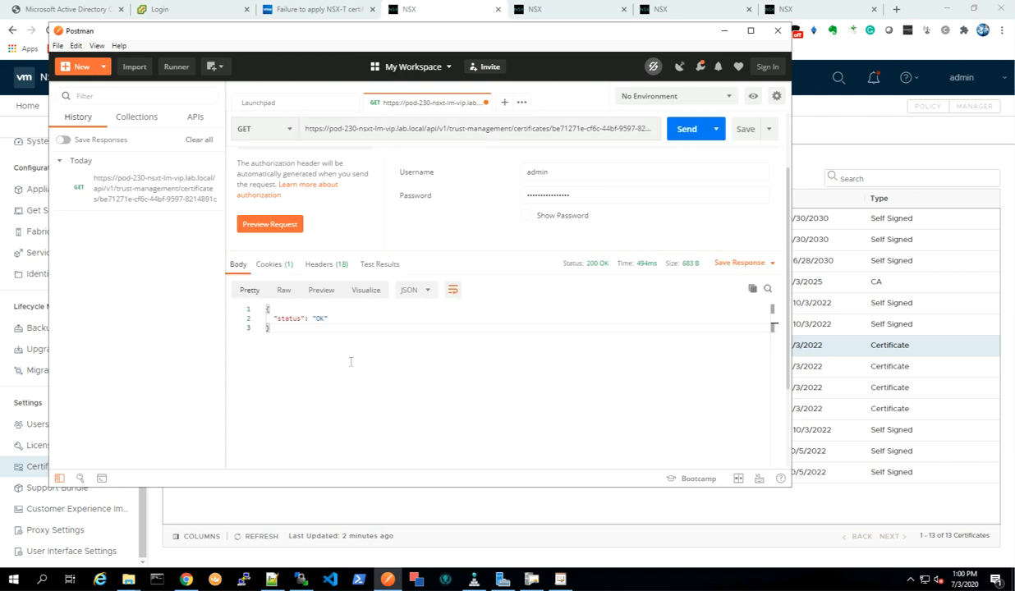
Copy the full certificate ID of pod-230-nsxt-lm.lab.local from the NSX-T Certificates list.
click(396, 513)
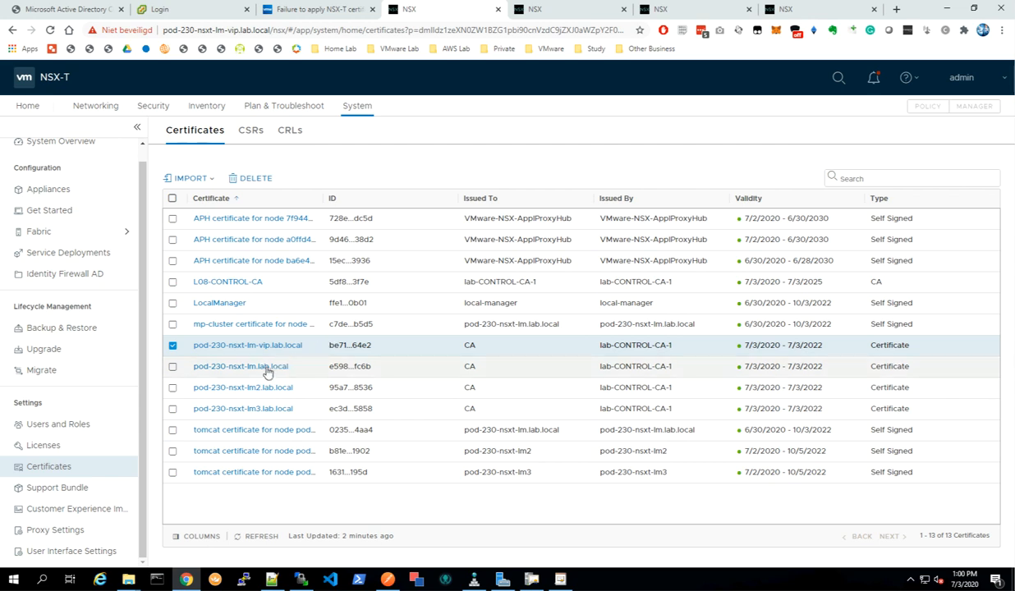
click(172, 367)
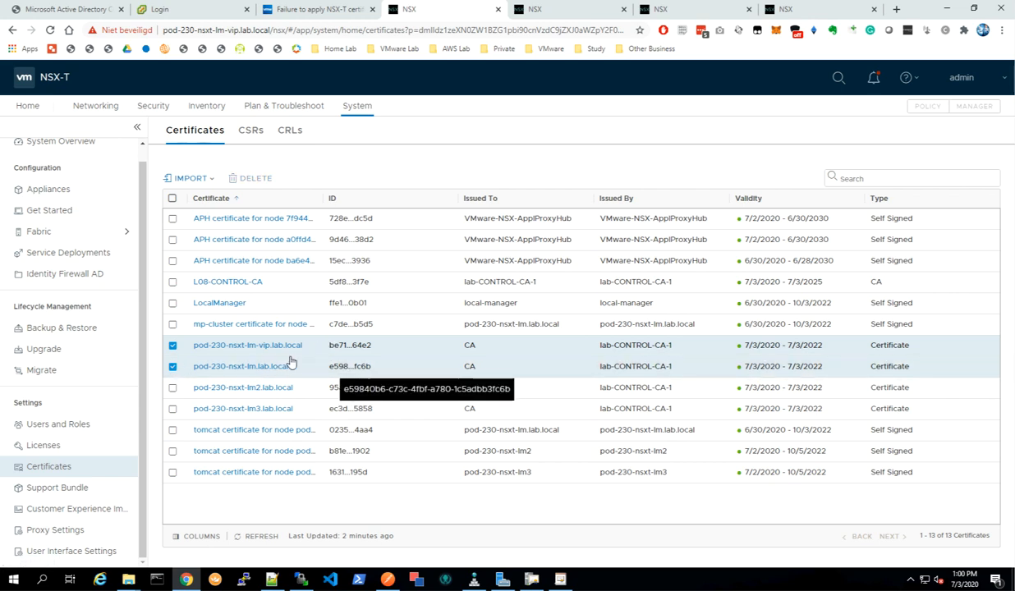
click(173, 346)
double_click(360, 368)
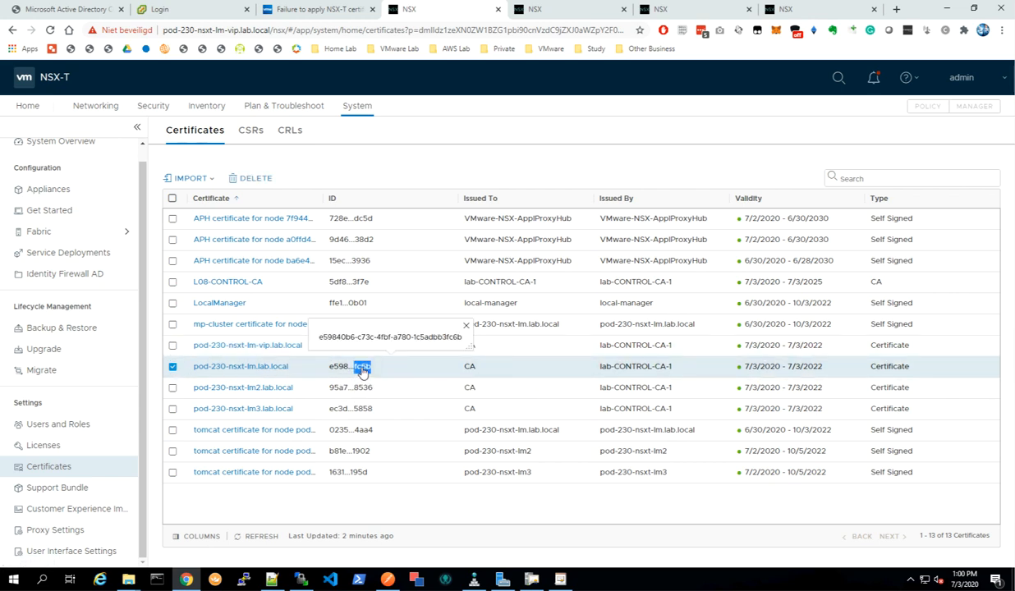
triple_click(361, 338)
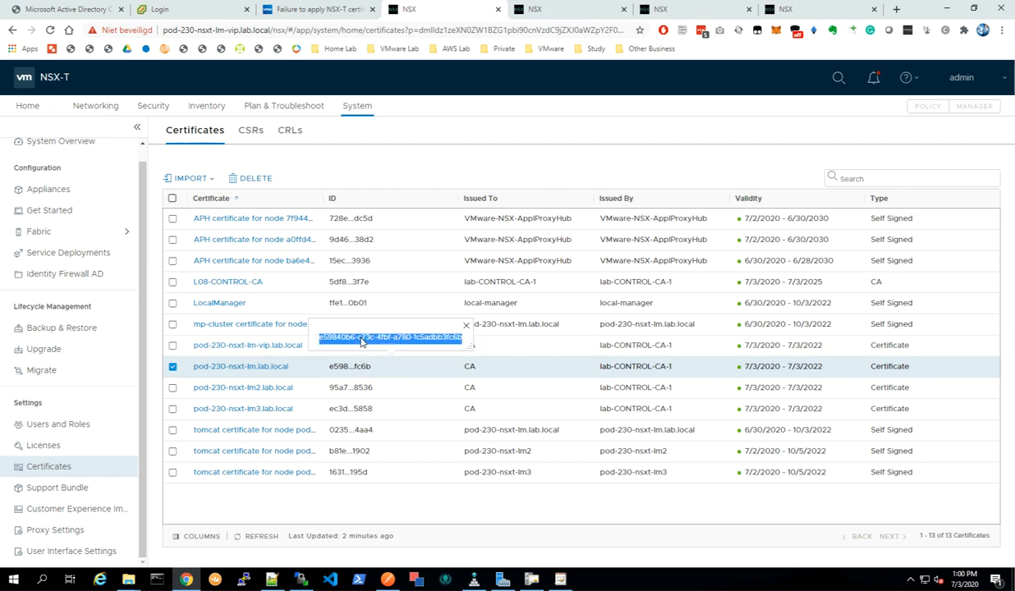
right_click(361, 341)
click(382, 348)
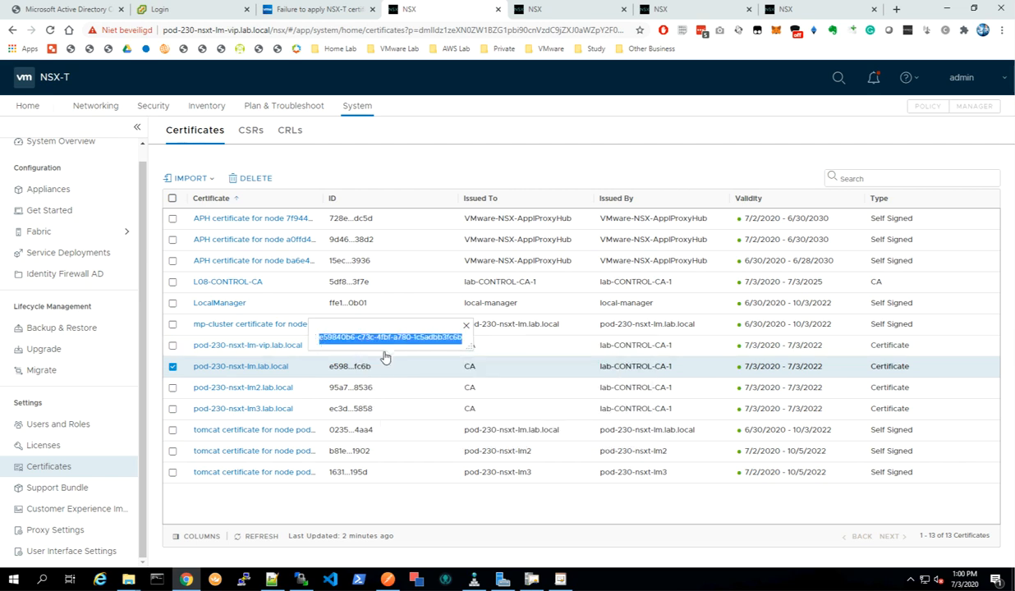
Paste the pod-230-nsxt-lm.lab.local certificate ID into the validate request URL and send it.
click(388, 580)
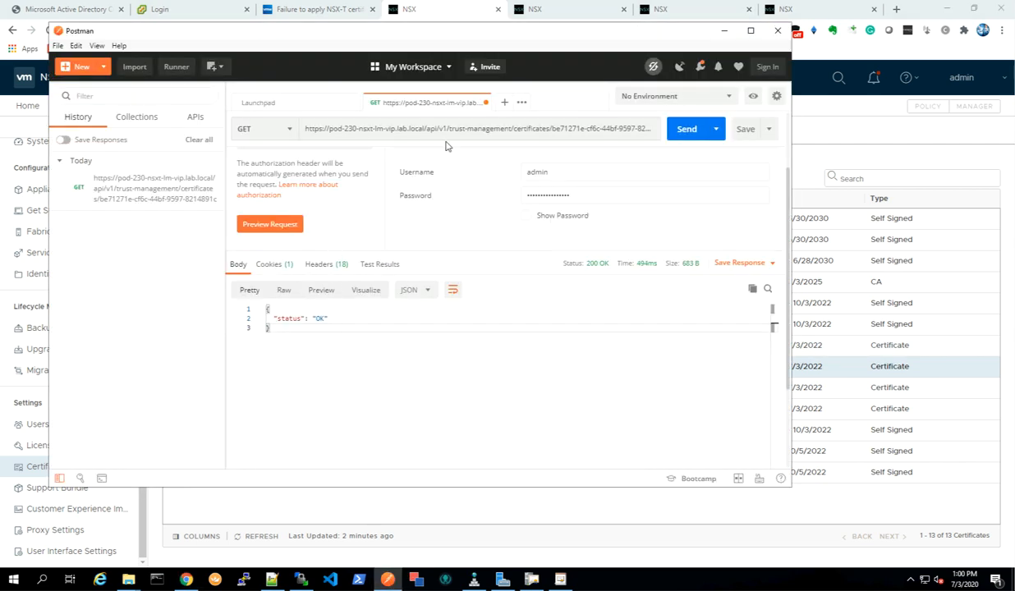
click(577, 127)
drag(553, 128, 342, 140)
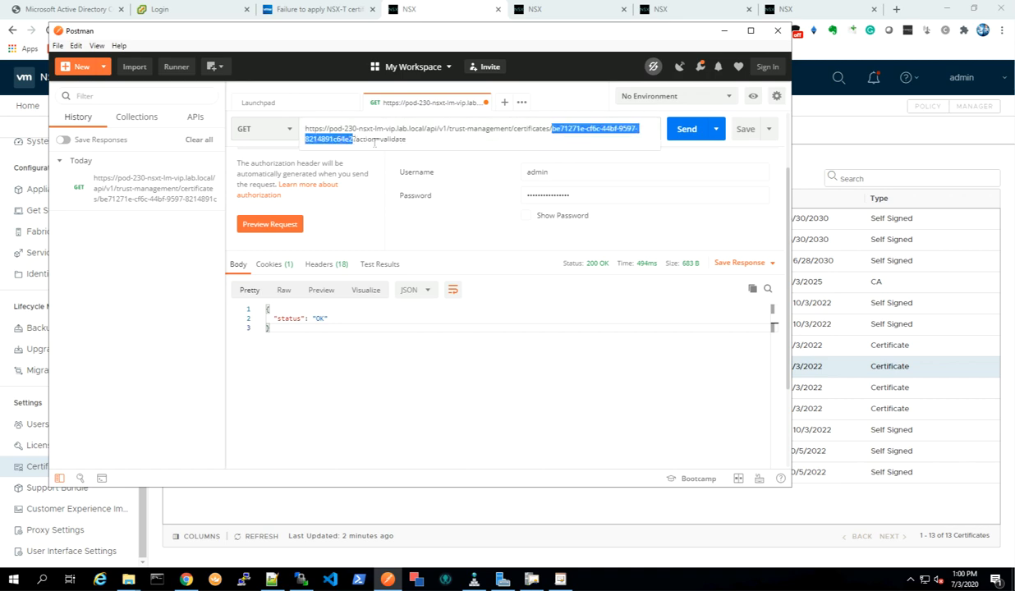
key(ctrl+v)
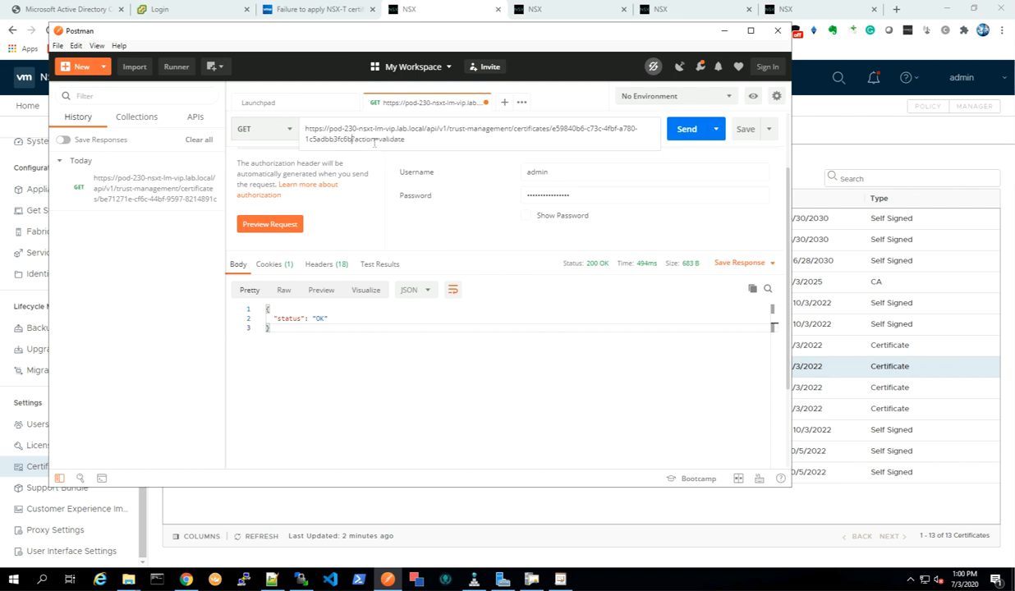
click(687, 133)
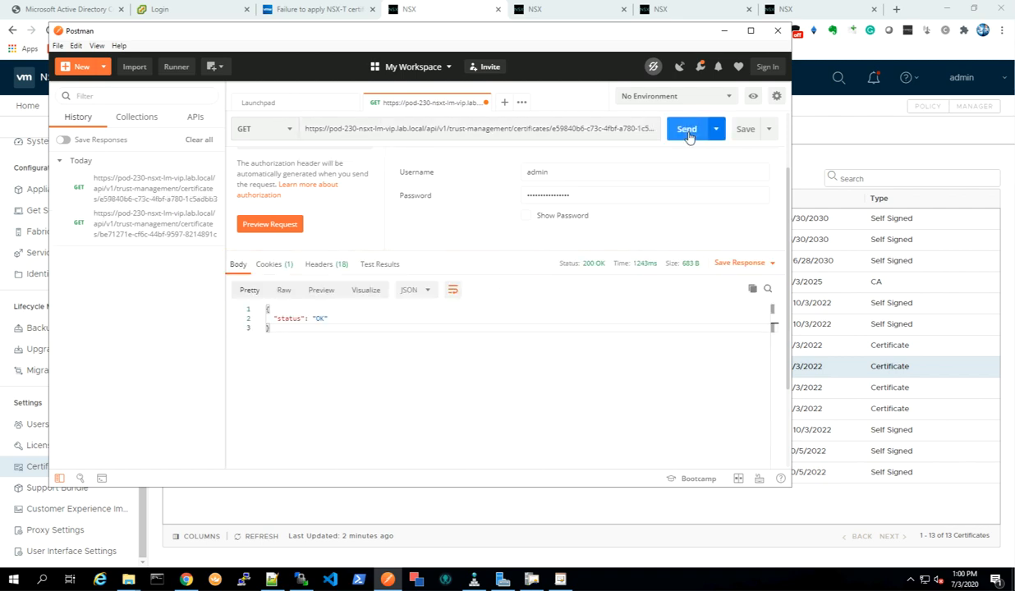
Copy the full certificate ID of pod-230-nsxt-lm2.lab.local from the NSX-T Certificates list.
click(337, 492)
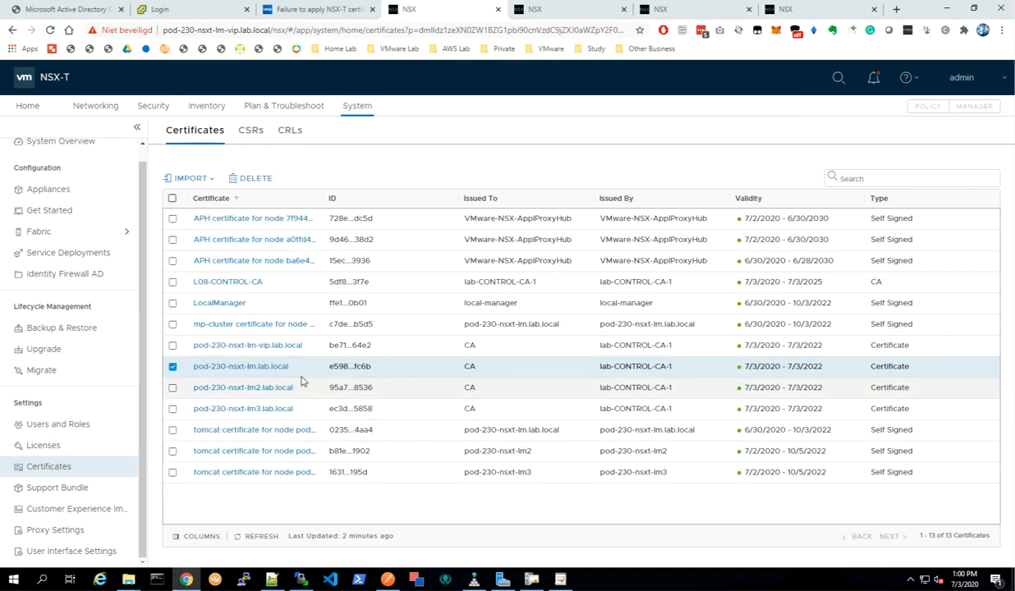
click(173, 367)
click(172, 387)
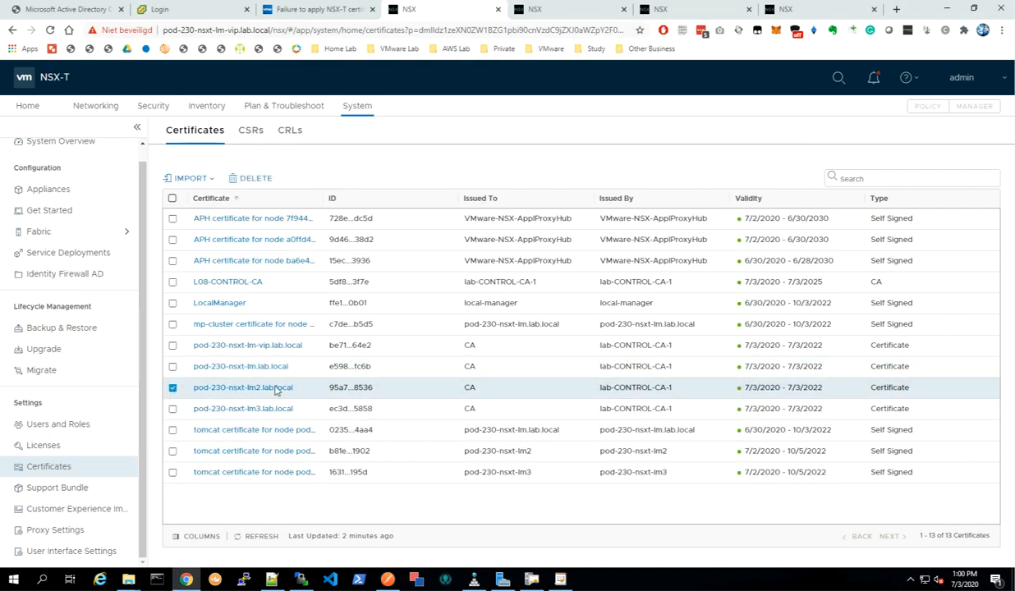
click(356, 387)
double_click(374, 359)
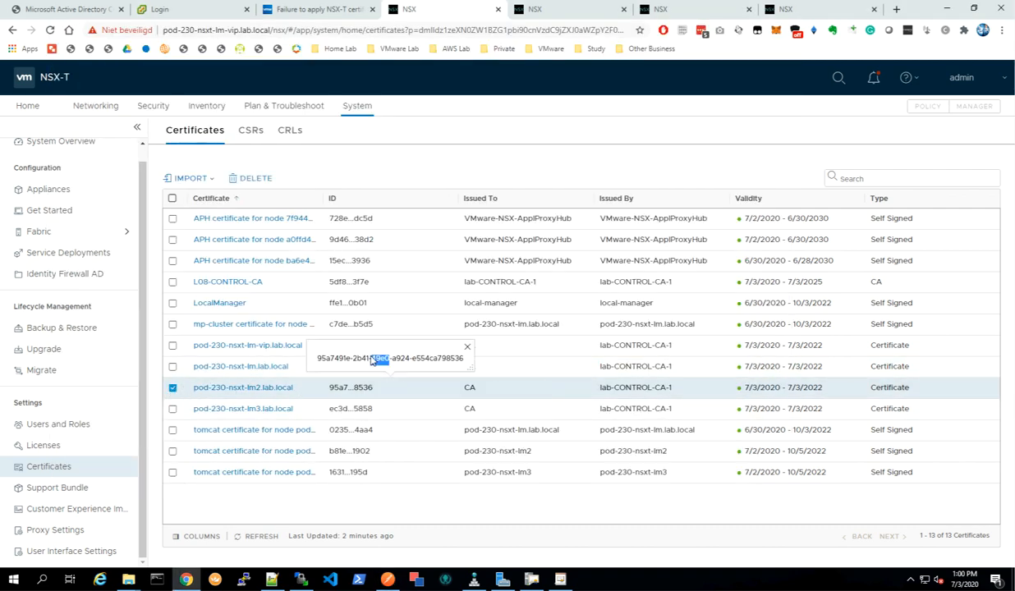
triple_click(372, 360)
right_click(381, 362)
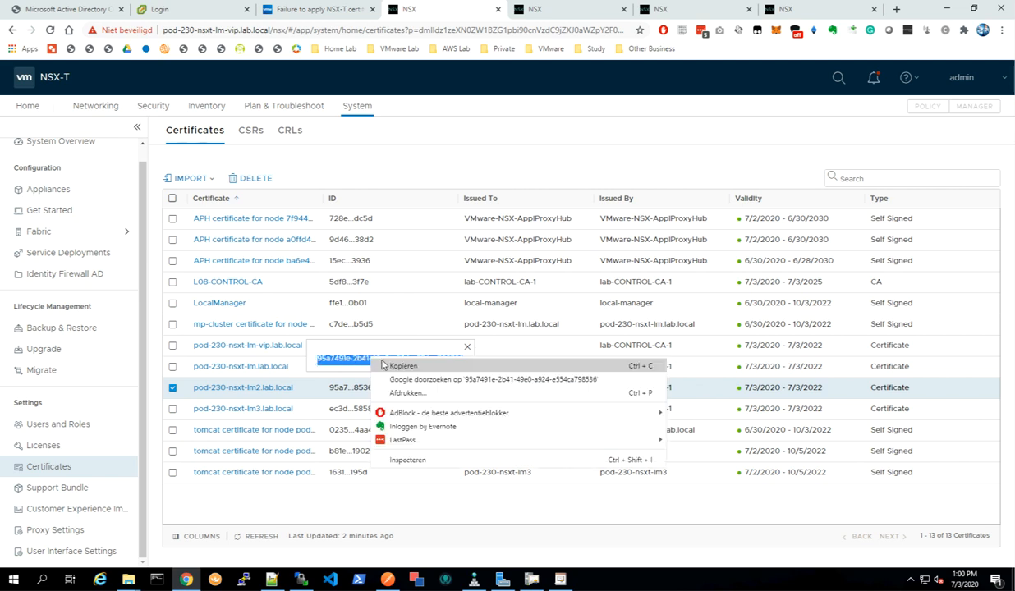
click(401, 368)
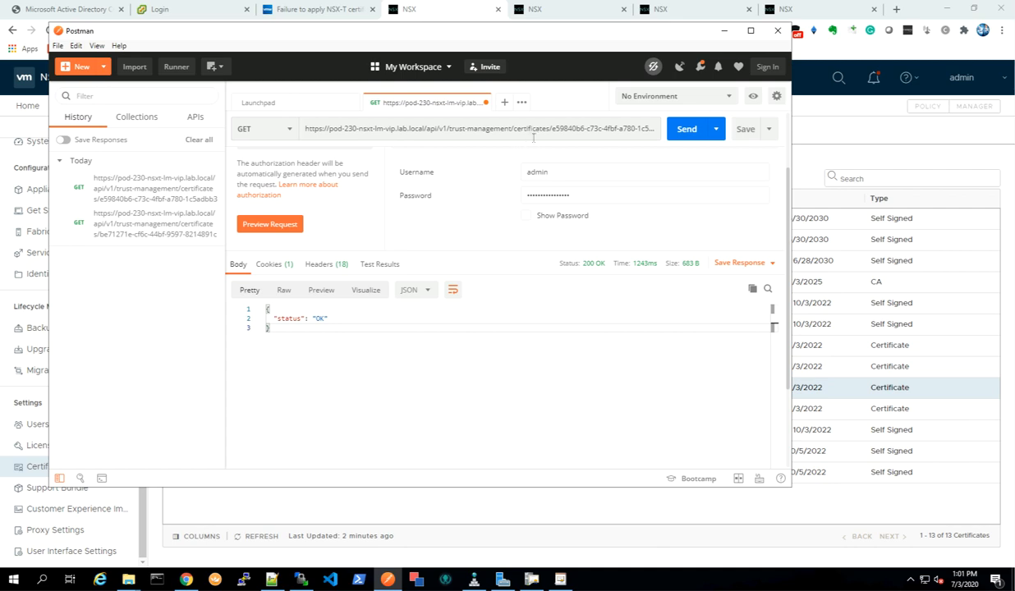
Paste the pod-230-nsxt-lm2.lab.local certificate ID into the validate request URL and send it.
click(567, 128)
drag(551, 129, 343, 142)
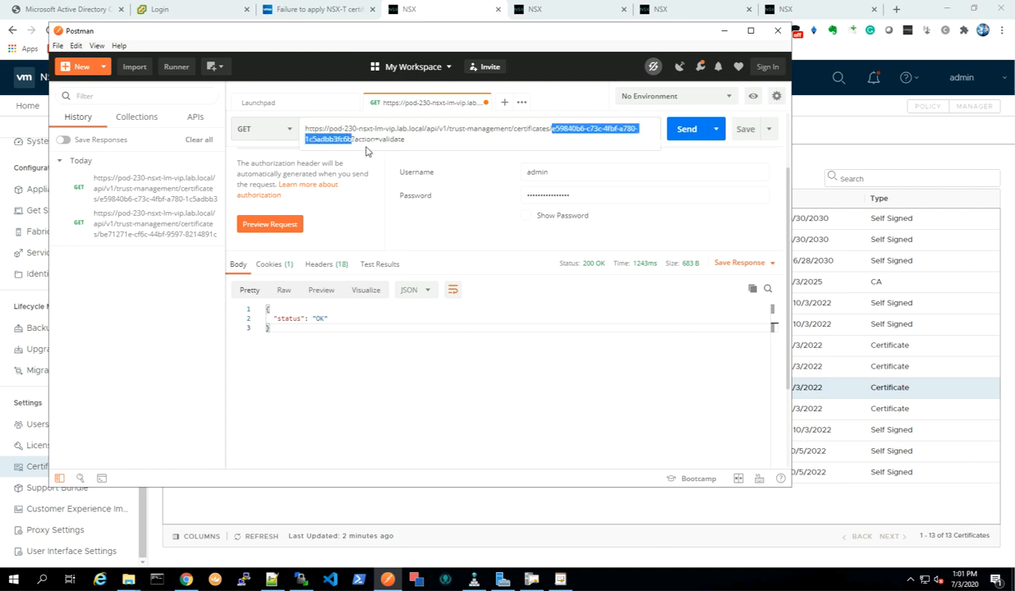
key(ctrl+v)
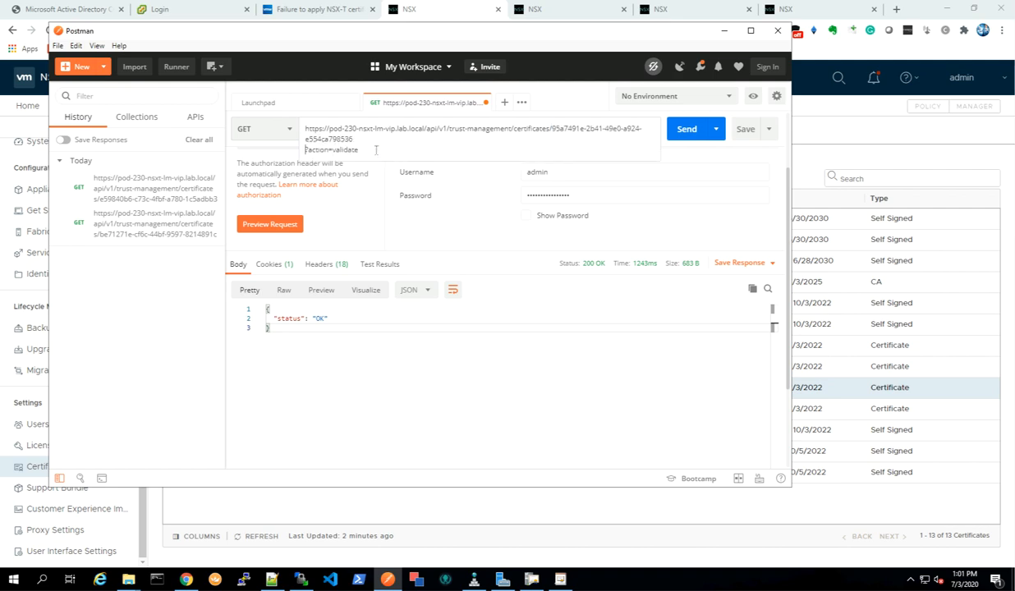
key(BackSpace)
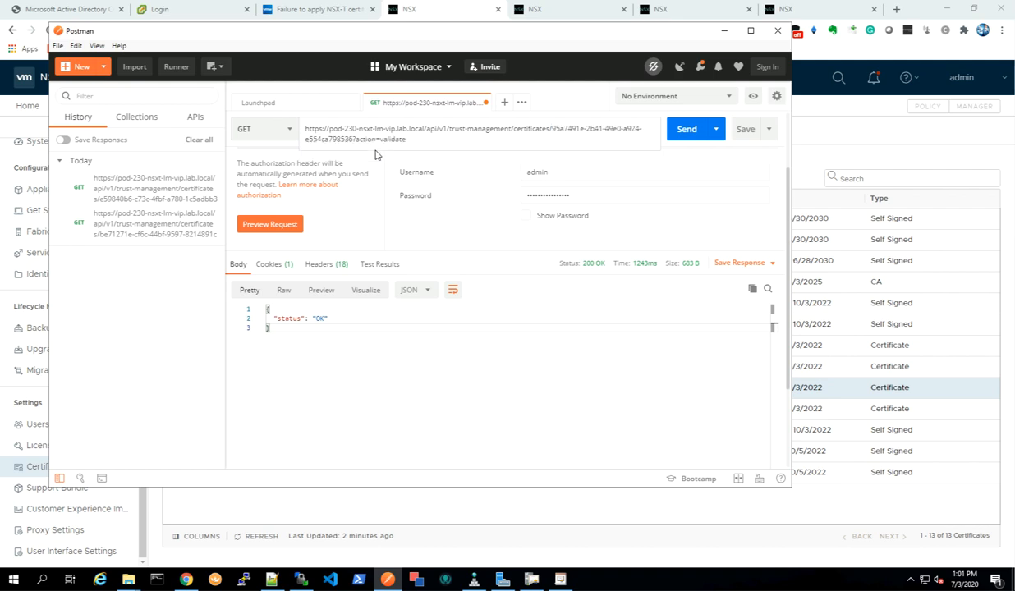
click(688, 133)
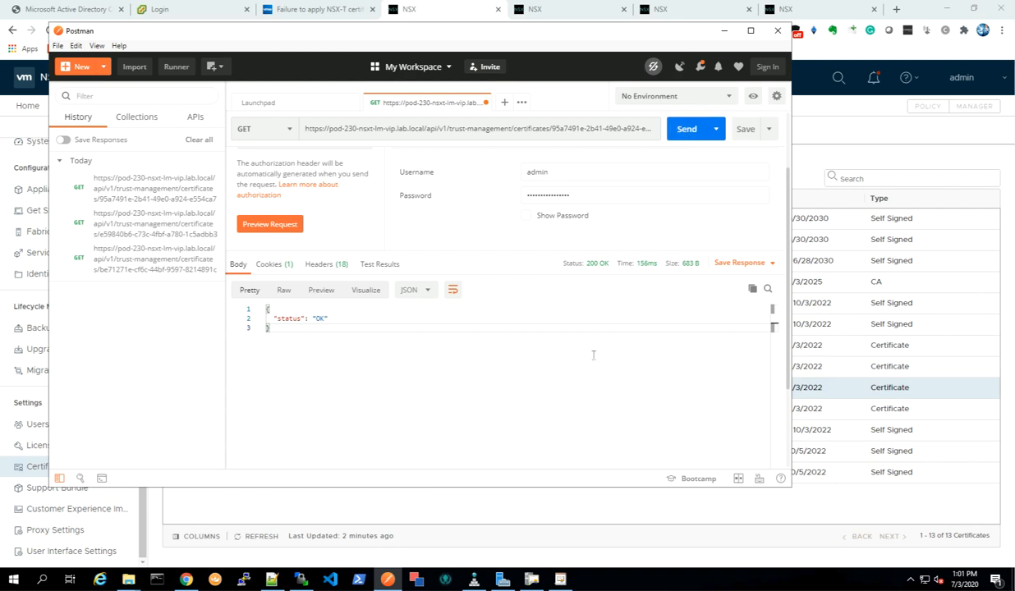
Copy the full certificate ID of pod-230-nsxt-lm3.lab.local from the NSX-T Certificates list.
click(451, 526)
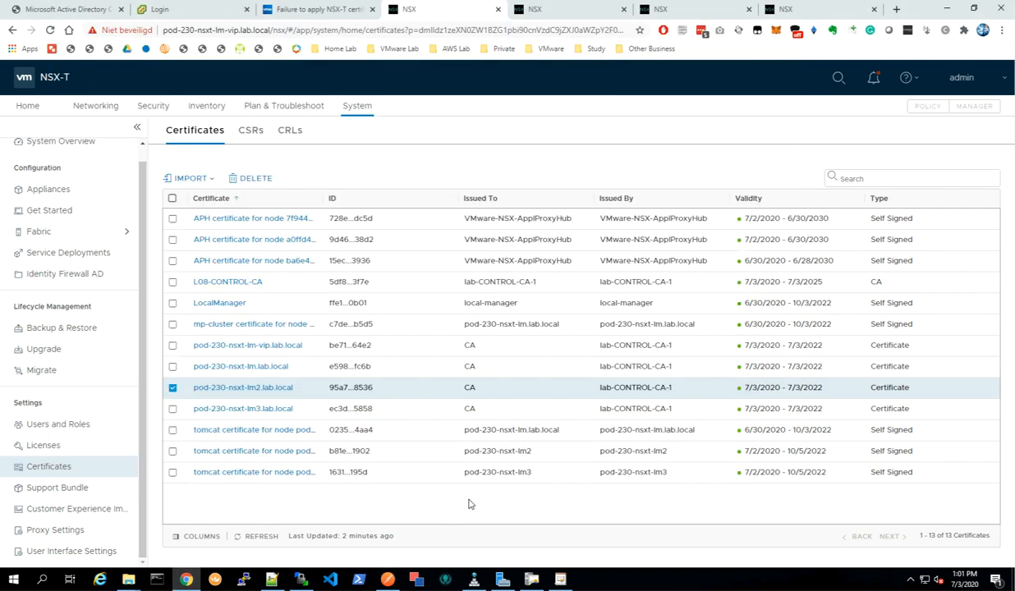
click(173, 391)
click(172, 408)
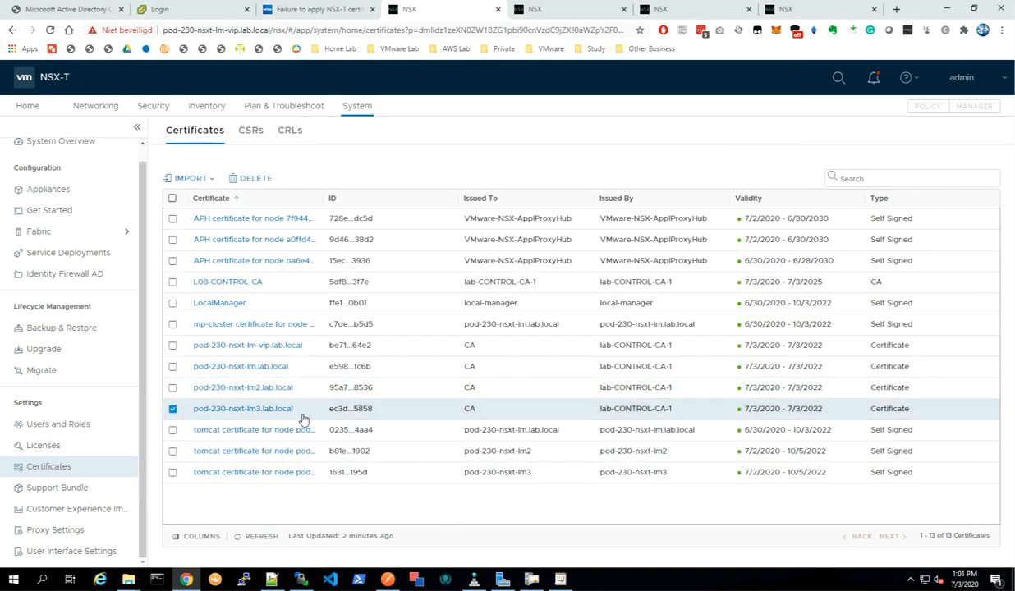
click(355, 410)
triple_click(365, 379)
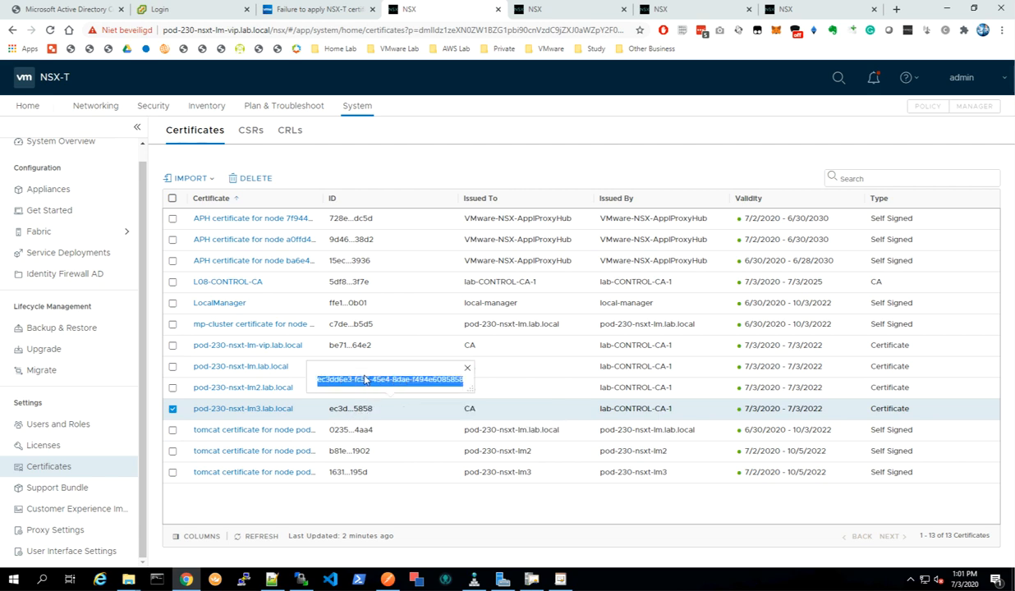
right_click(364, 384)
click(381, 389)
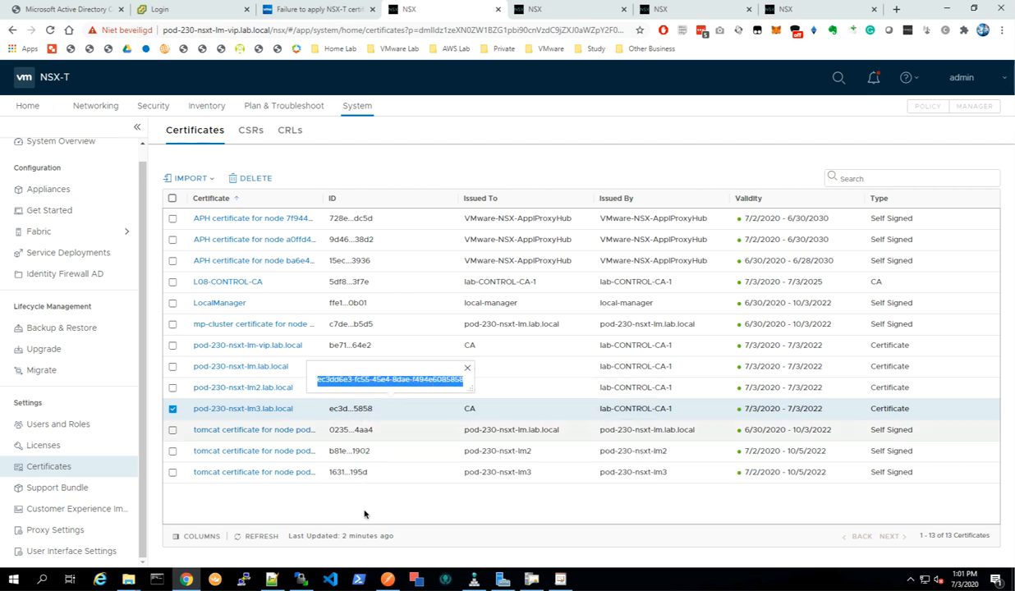
Paste the pod-230-nsxt-lm3.lab.local certificate ID into the validate request URL and send it.
mouse_move(497, 583)
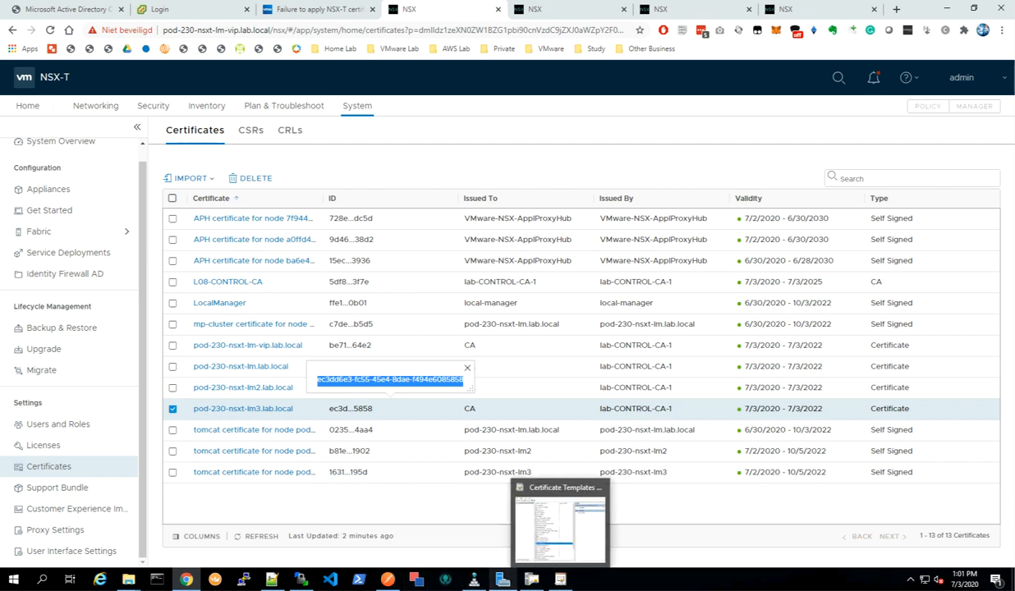
click(388, 580)
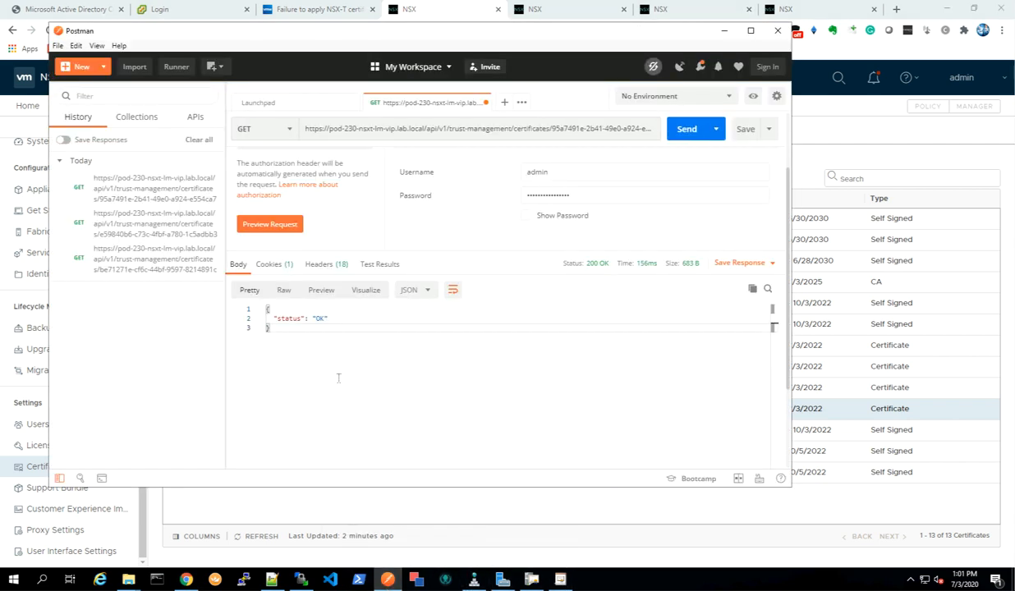
click(567, 129)
drag(552, 130, 357, 141)
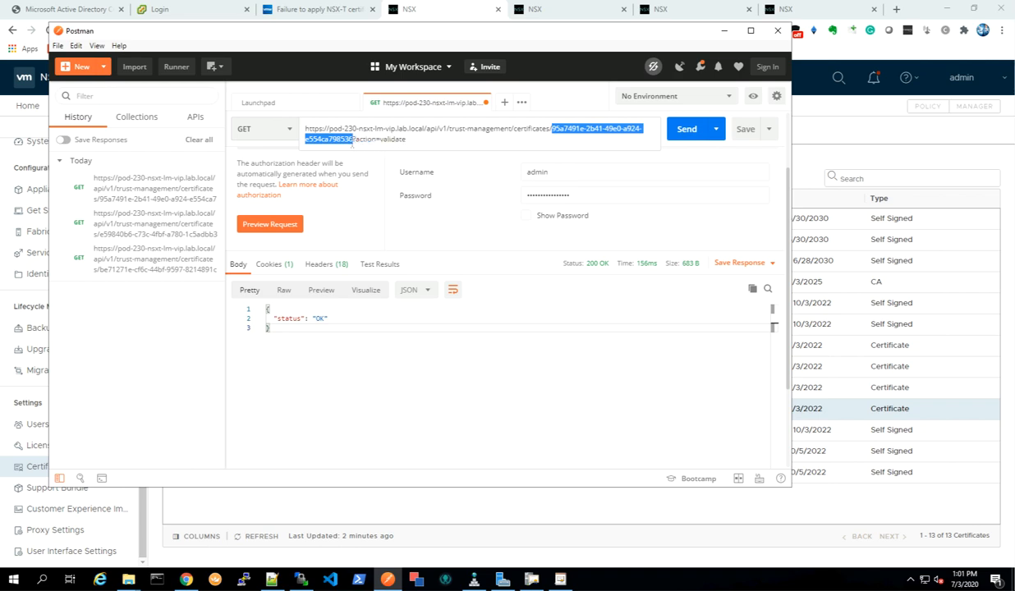
right_click(329, 136)
click(371, 206)
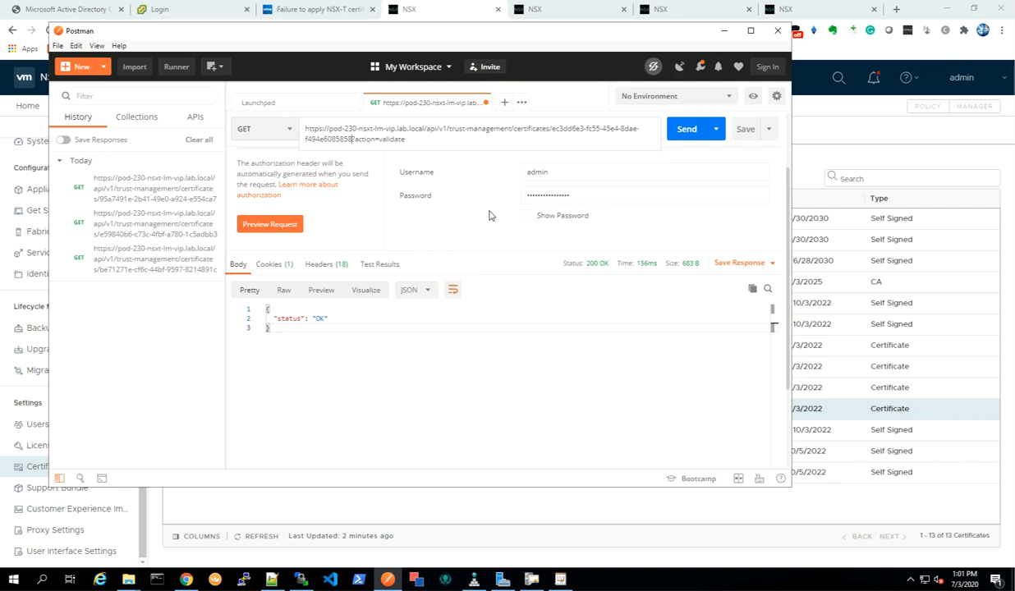
click(681, 133)
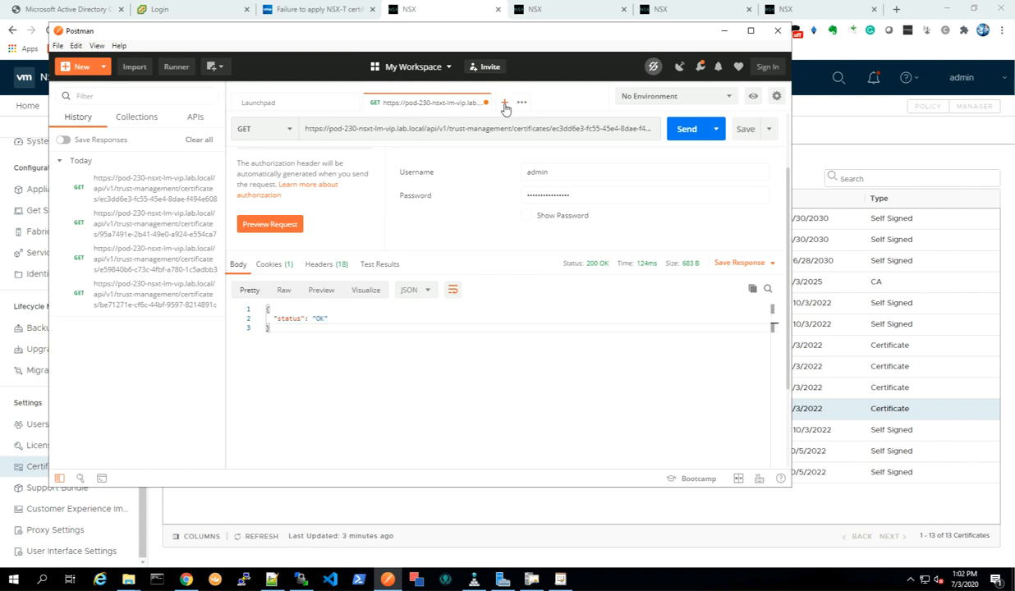
Open a new POST request tab with Basic Auth authorization.
key(ctrl+t)
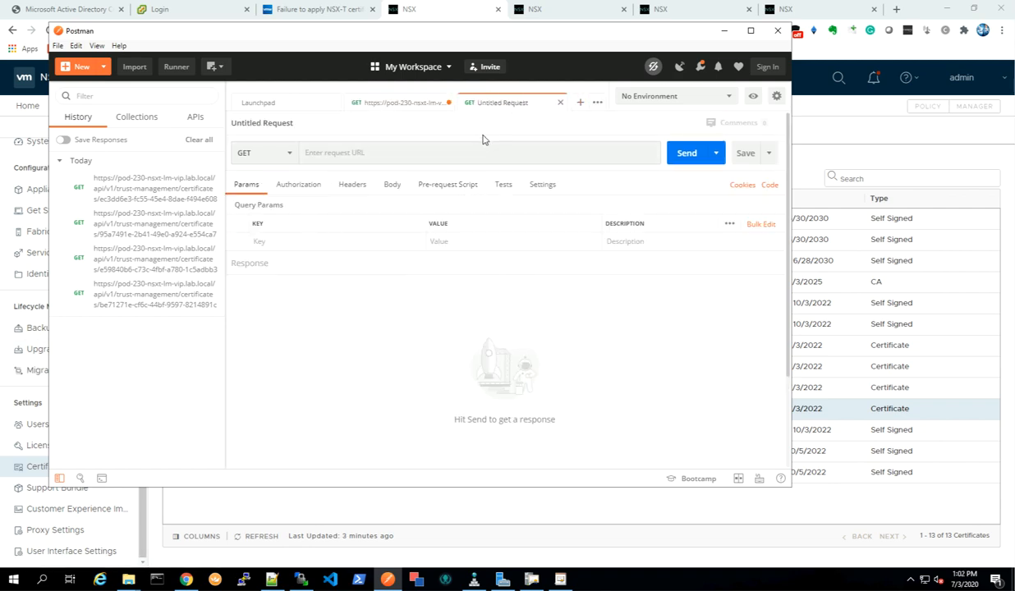
click(280, 156)
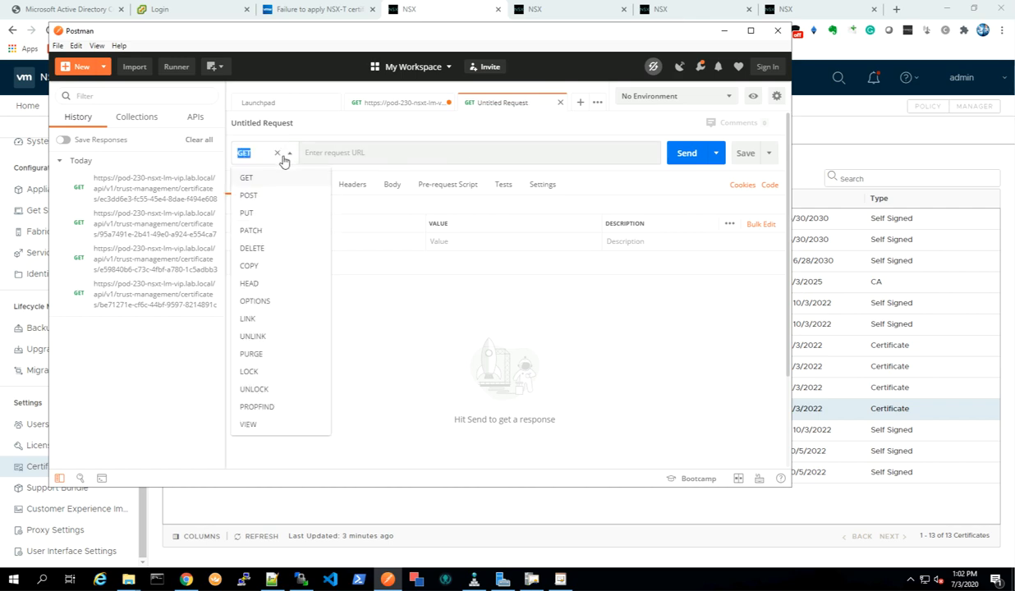
click(250, 196)
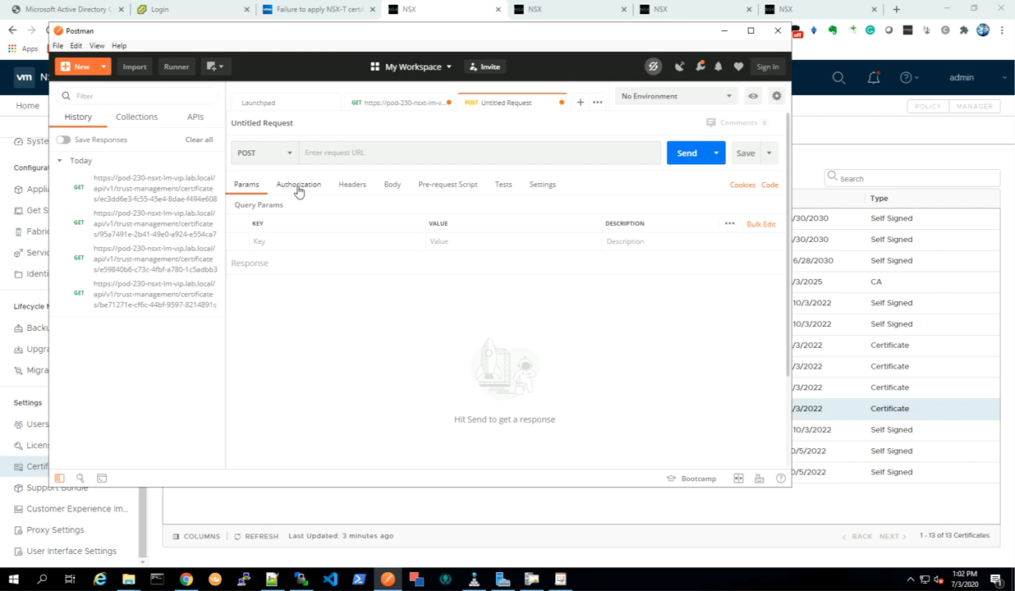
click(298, 187)
click(345, 227)
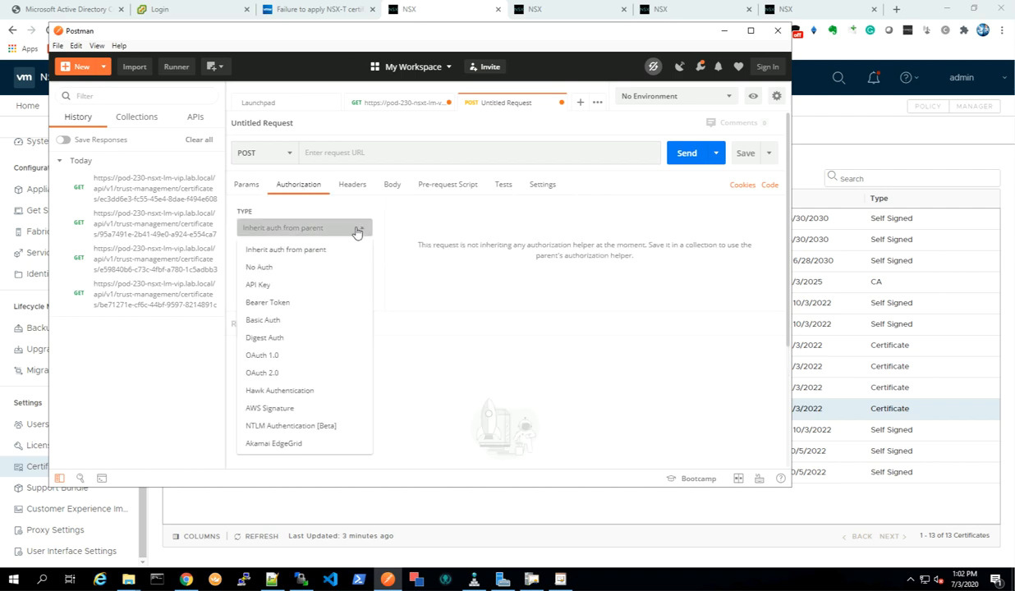
click(265, 321)
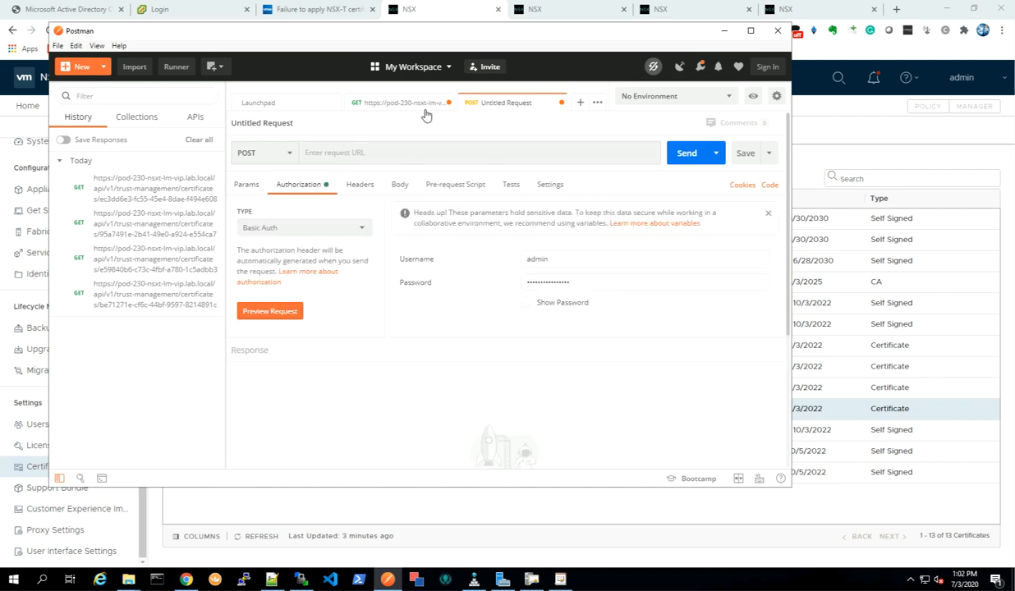
click(299, 153)
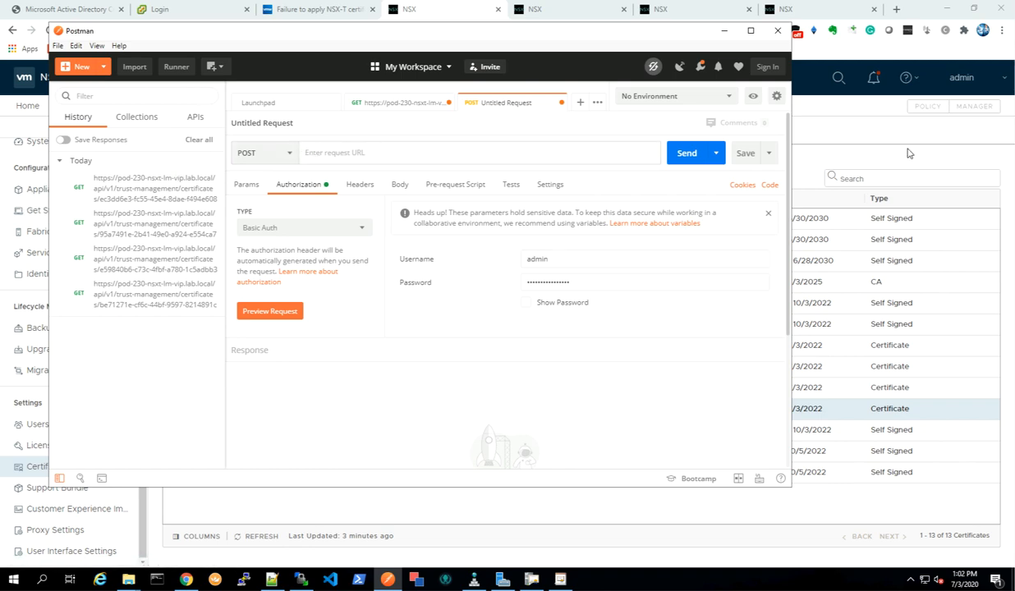
click(830, 126)
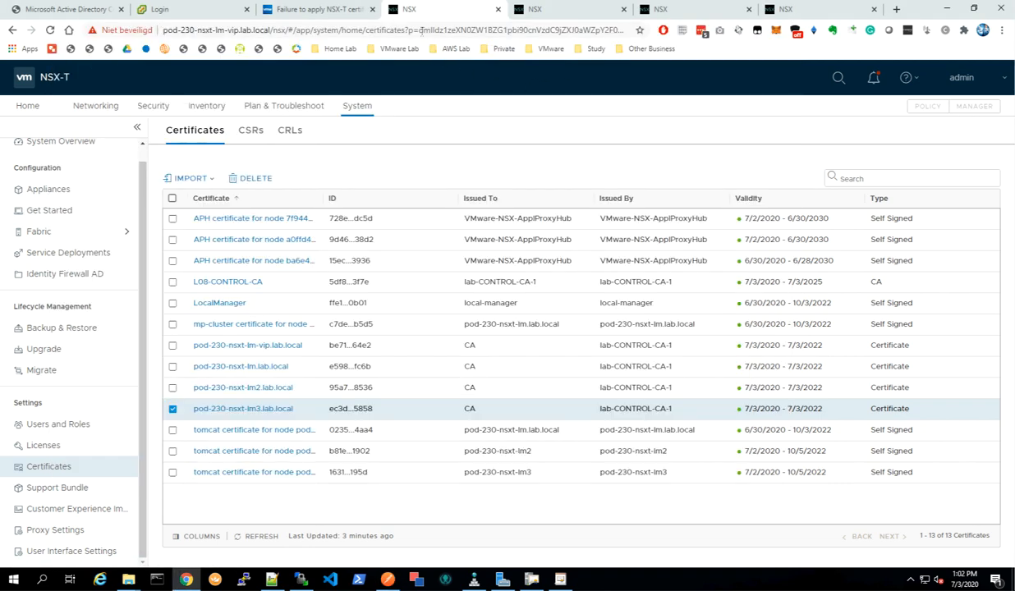
click(535, 11)
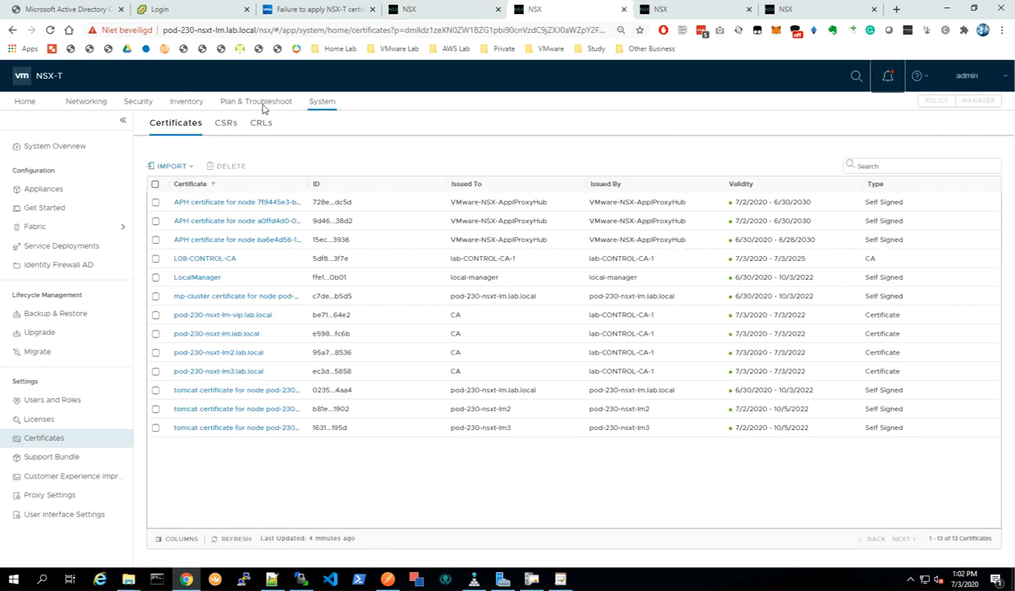
click(254, 32)
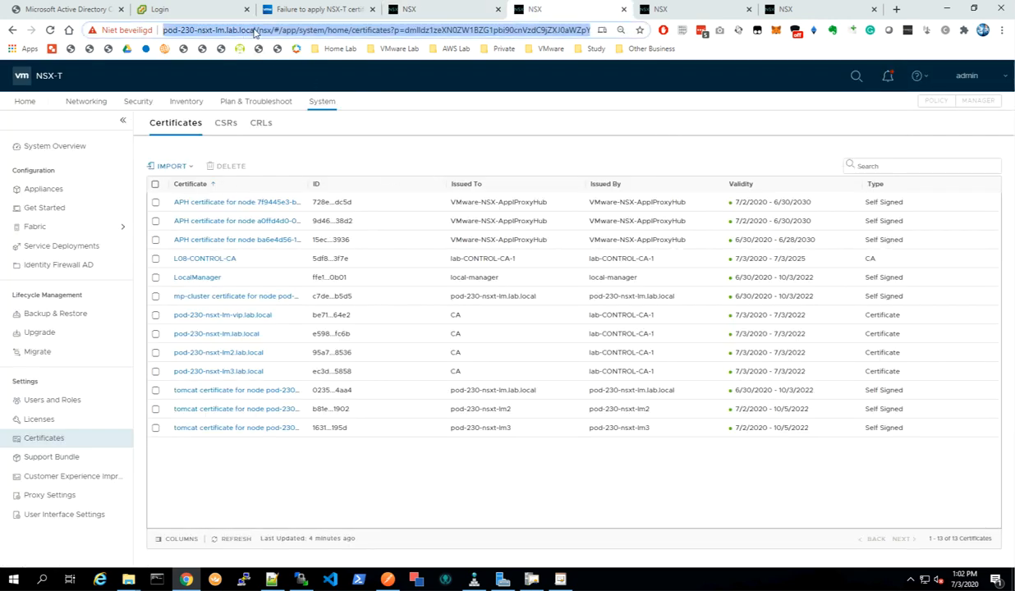
click(255, 30)
drag(284, 30, 123, 30)
right_click(230, 35)
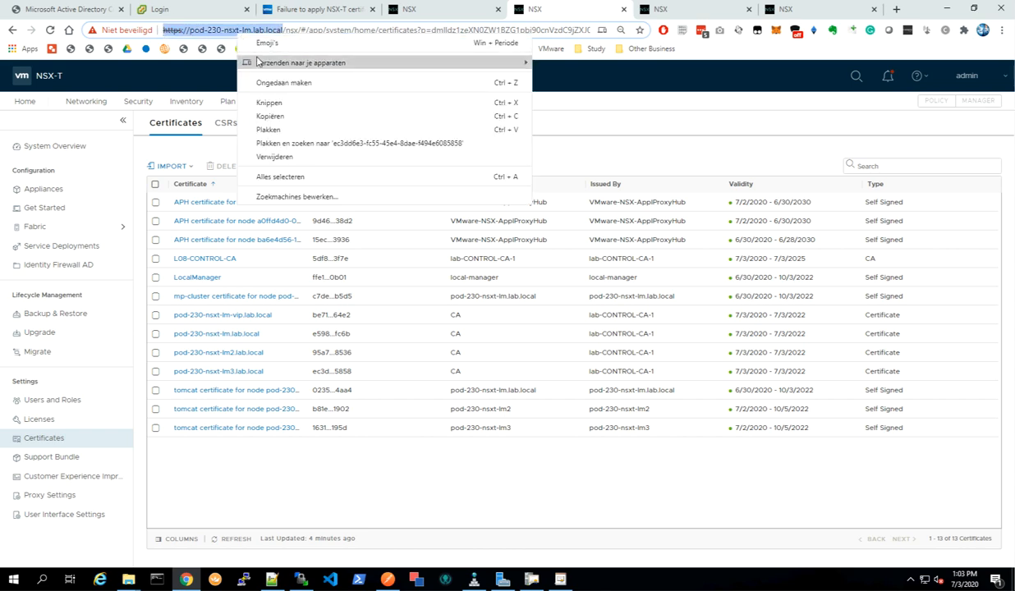
click(293, 118)
click(388, 580)
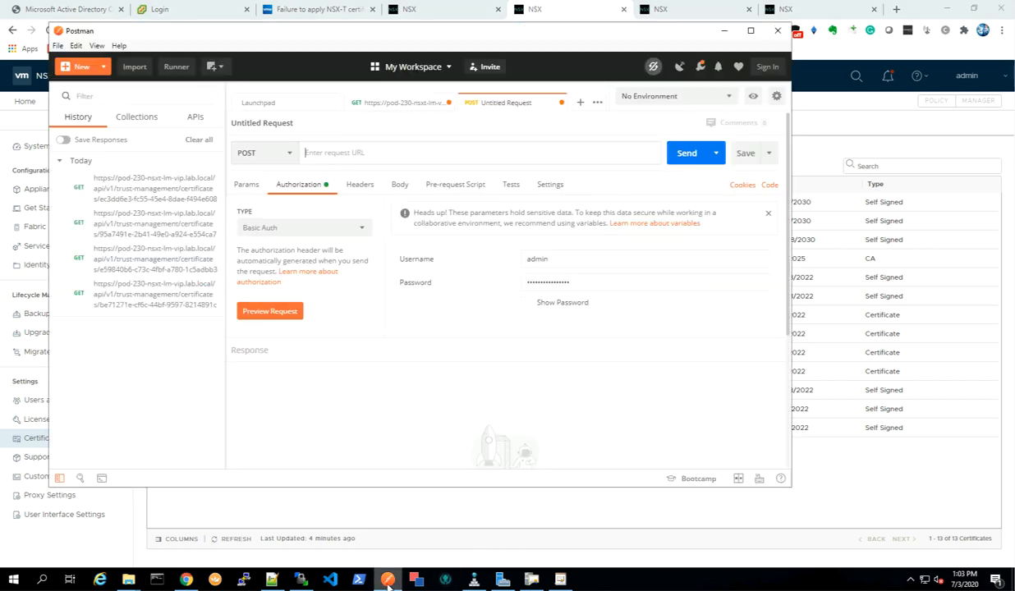
right_click(335, 151)
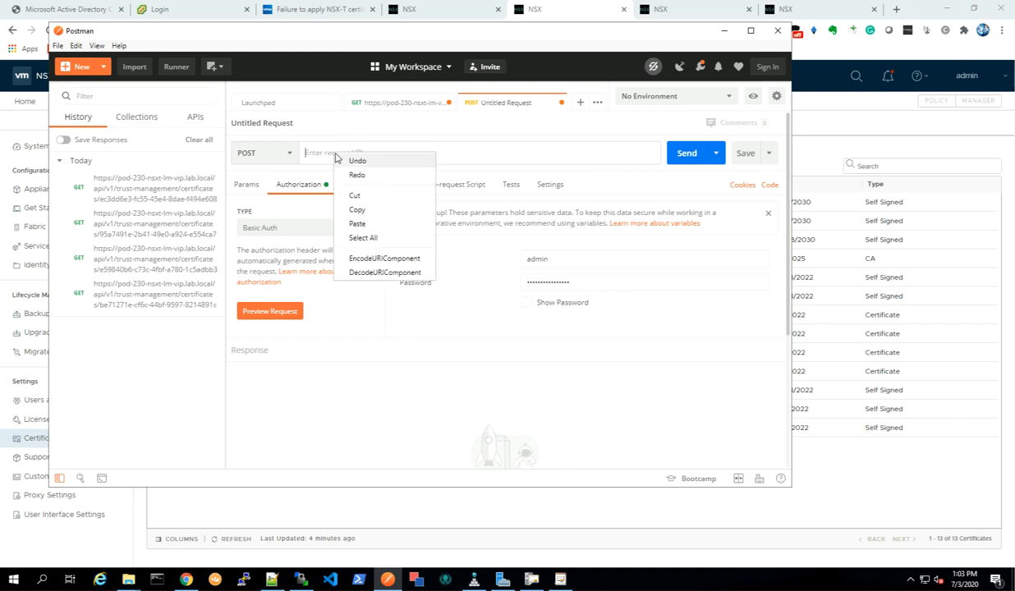
click(356, 212)
right_click(434, 152)
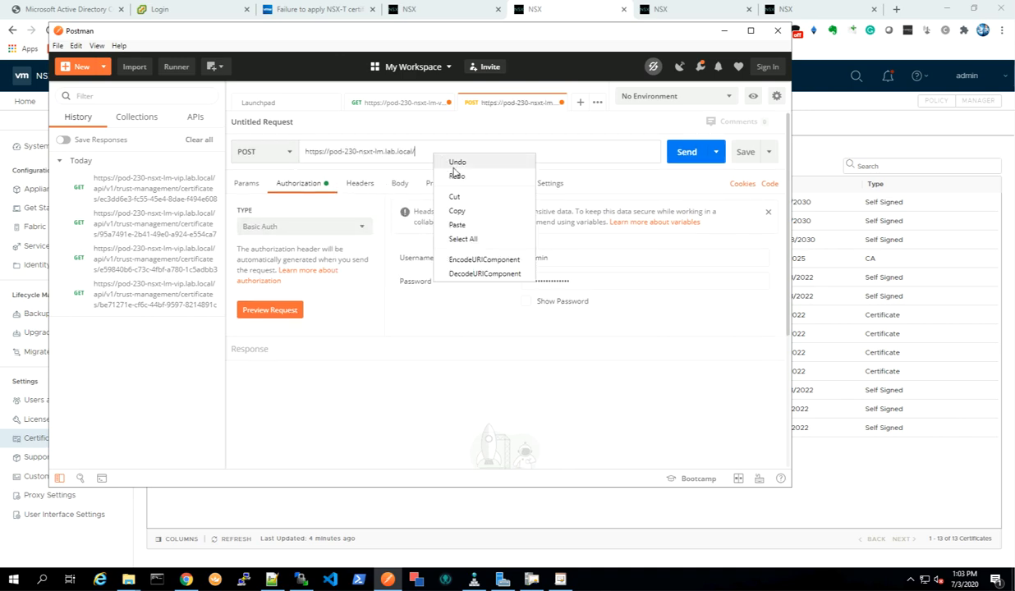
click(462, 221)
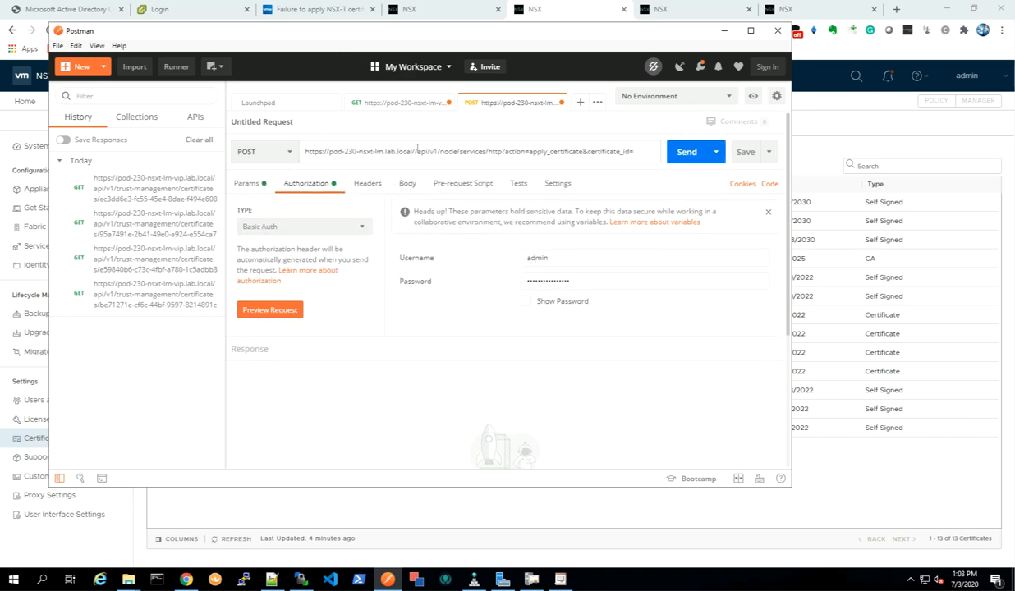
key(BackSpace)
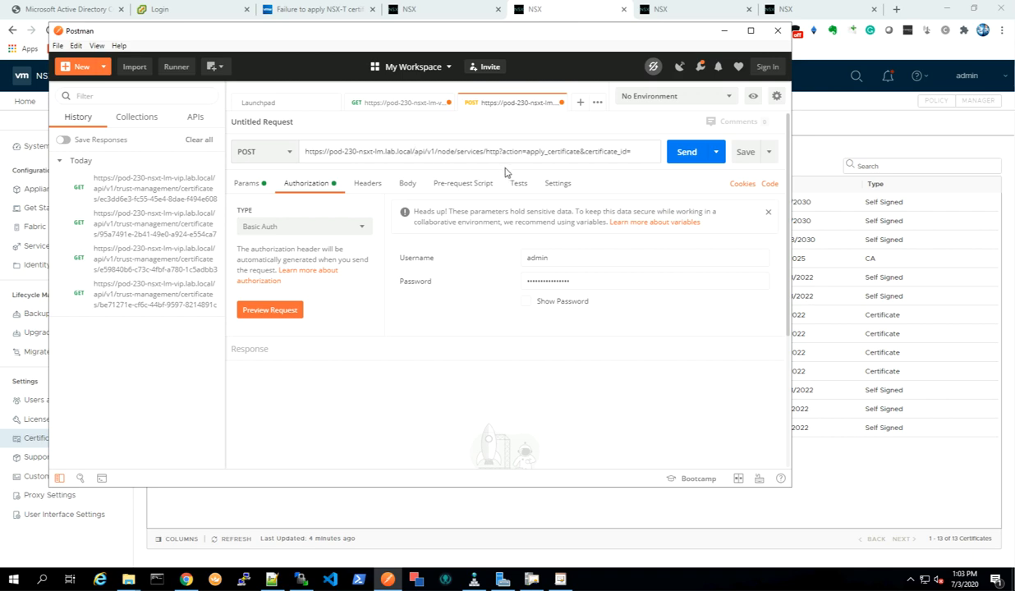
Copy the full certificate ID of pod-230-nsxt-lm.lab.local from the NSX-T Certificates list.
click(287, 501)
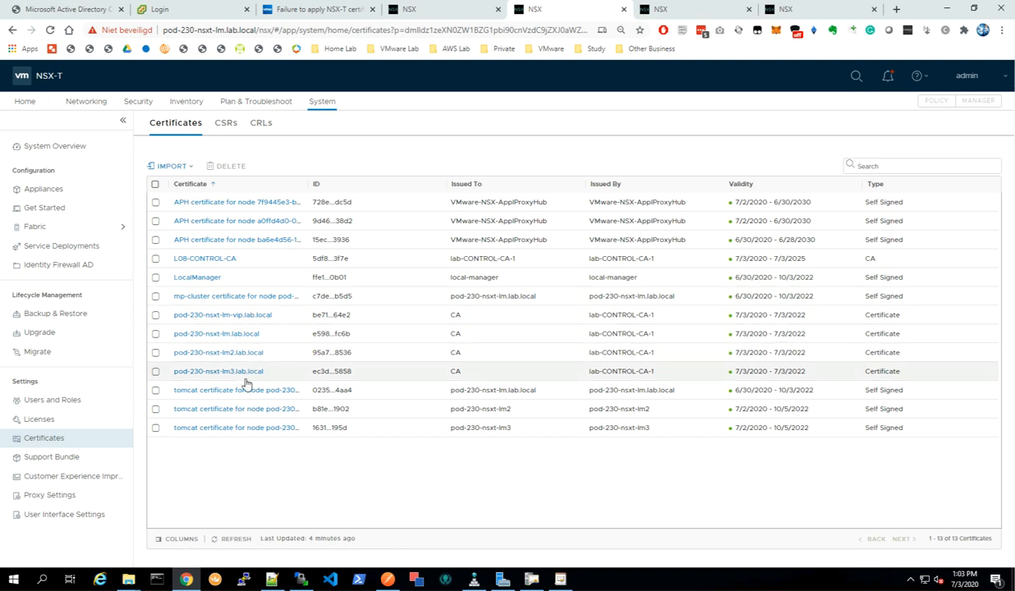
click(278, 339)
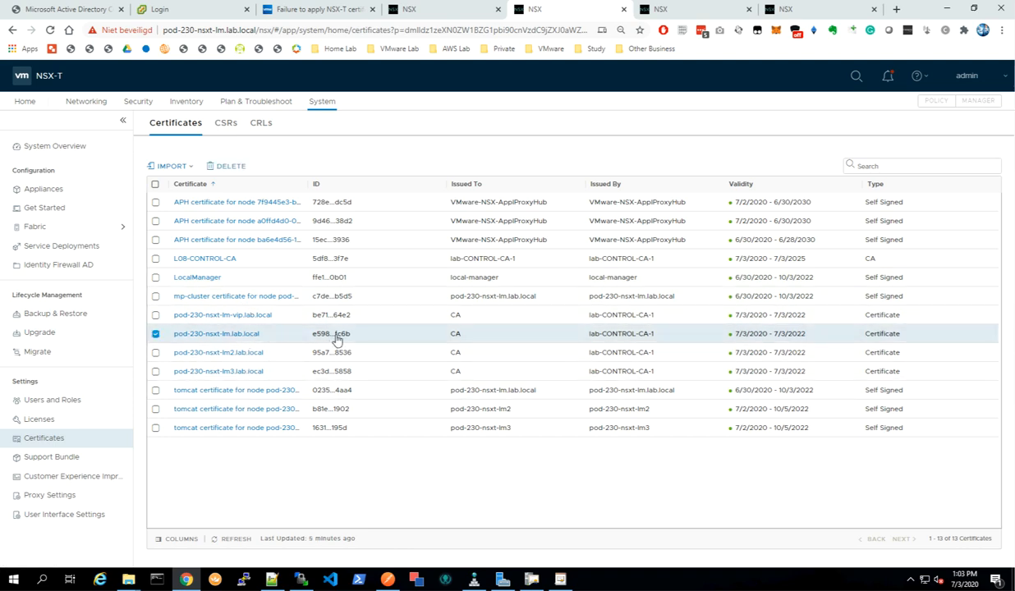
click(325, 335)
double_click(253, 338)
right_click(253, 338)
triple_click(227, 337)
right_click(236, 339)
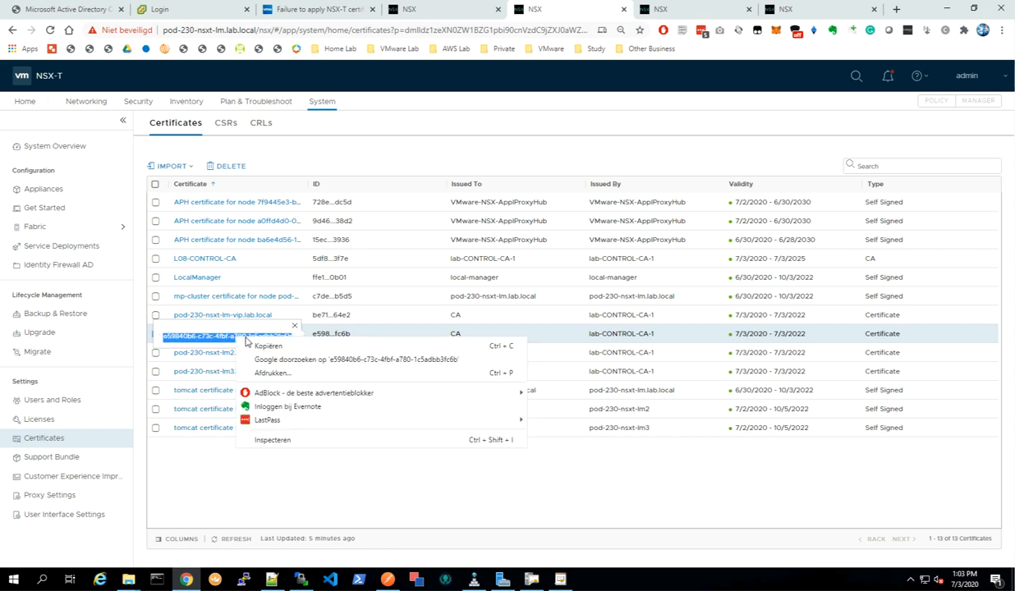
click(263, 343)
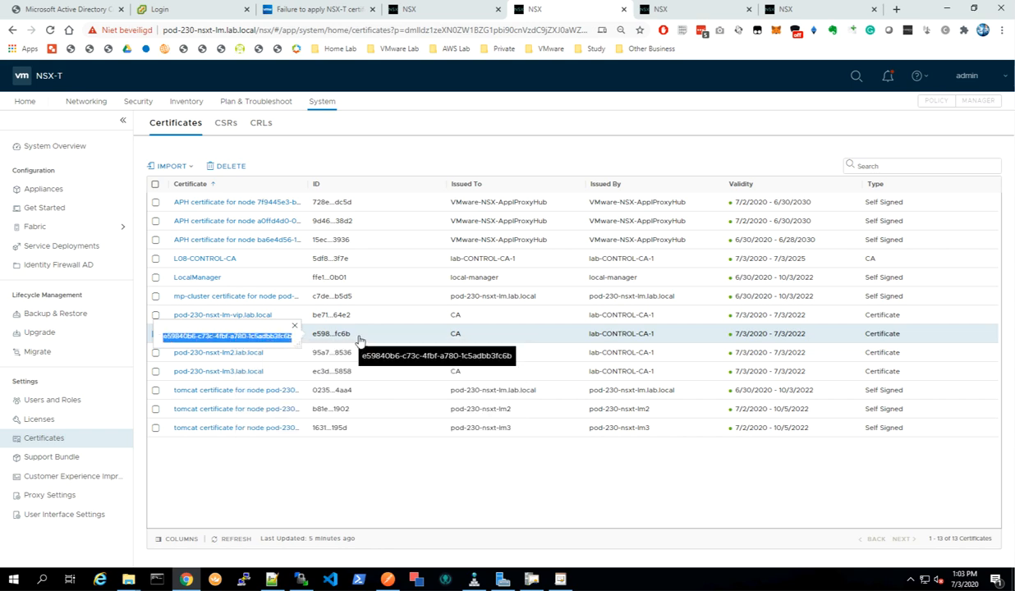
key(Escape)
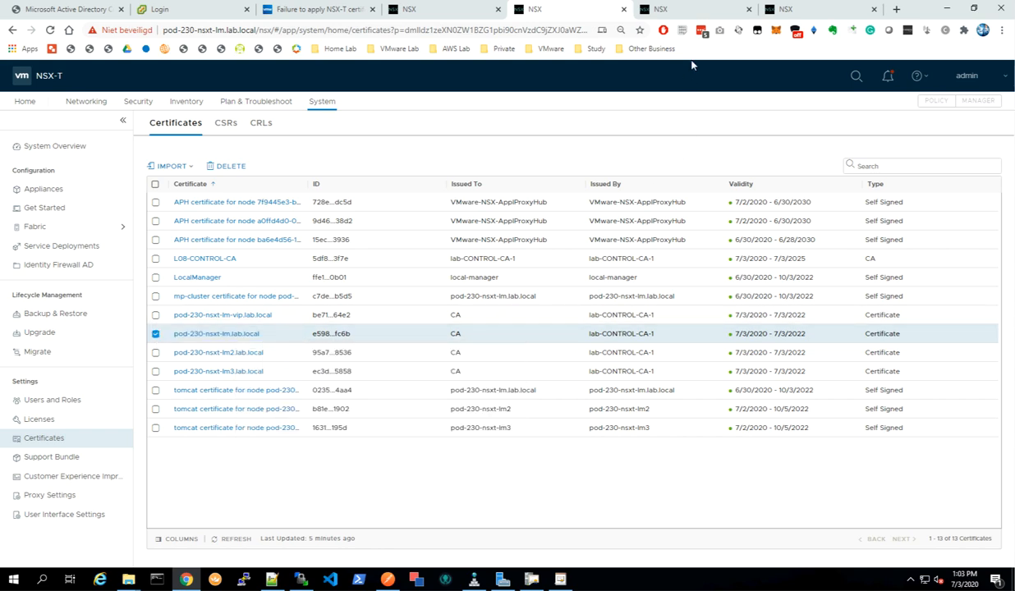
Append the pod-230-nsxt-lm.lab.local certificate ID to the apply_certificate URL and send the request.
click(387, 580)
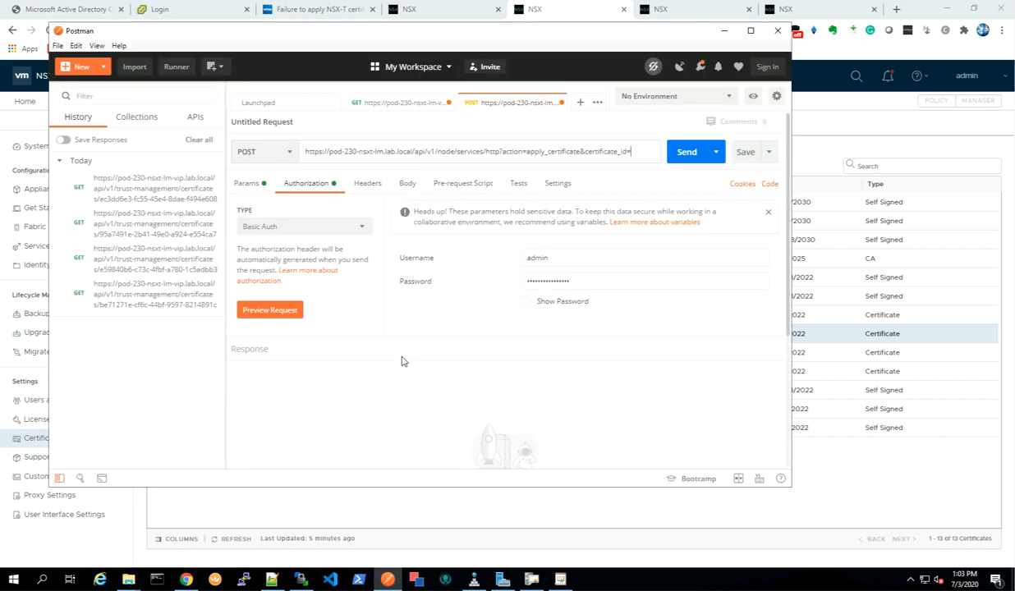
click(634, 160)
key(ctrl+v)
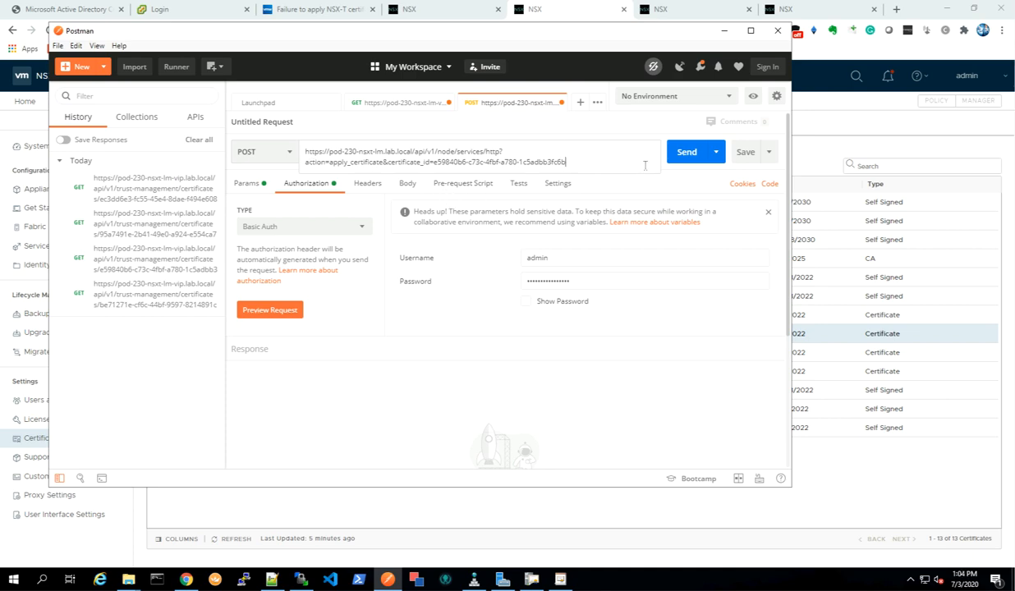
click(687, 152)
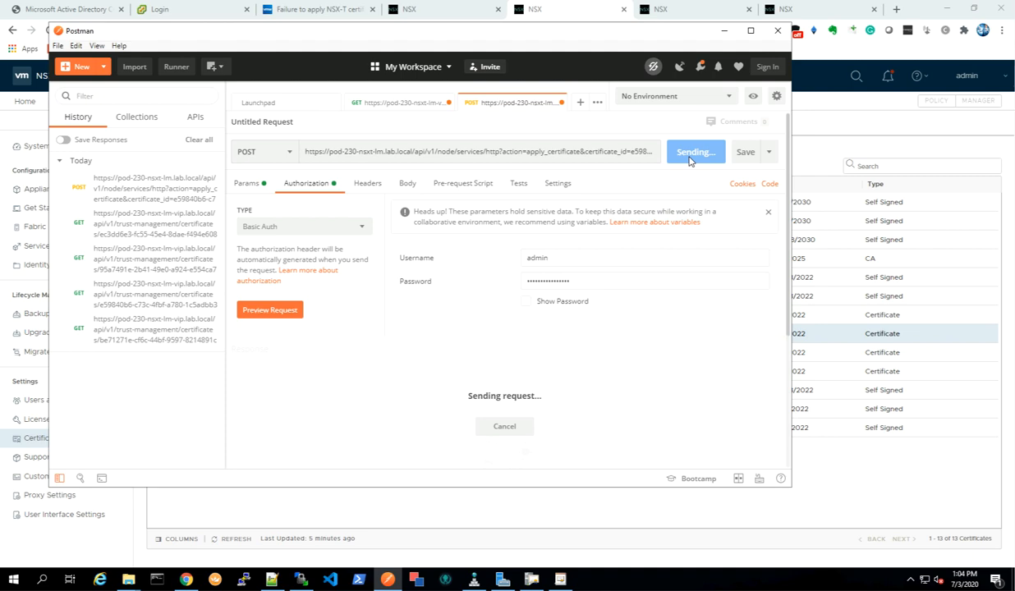
Duplicate the apply_certificate request into a new tab with Basic Auth, pointing it at pod-230-nsxt-lm2.lab.local.
click(582, 103)
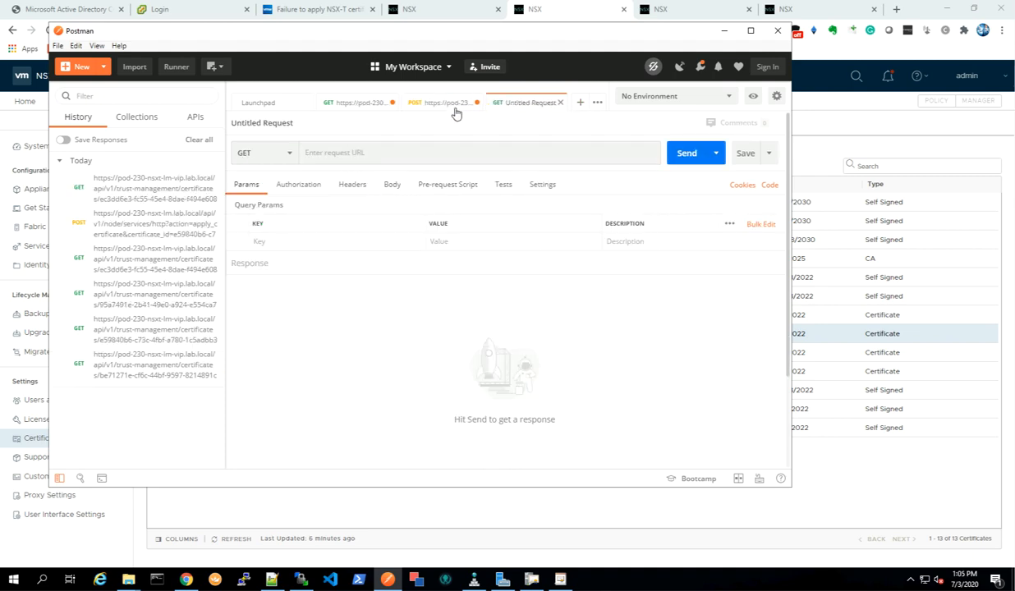
click(445, 104)
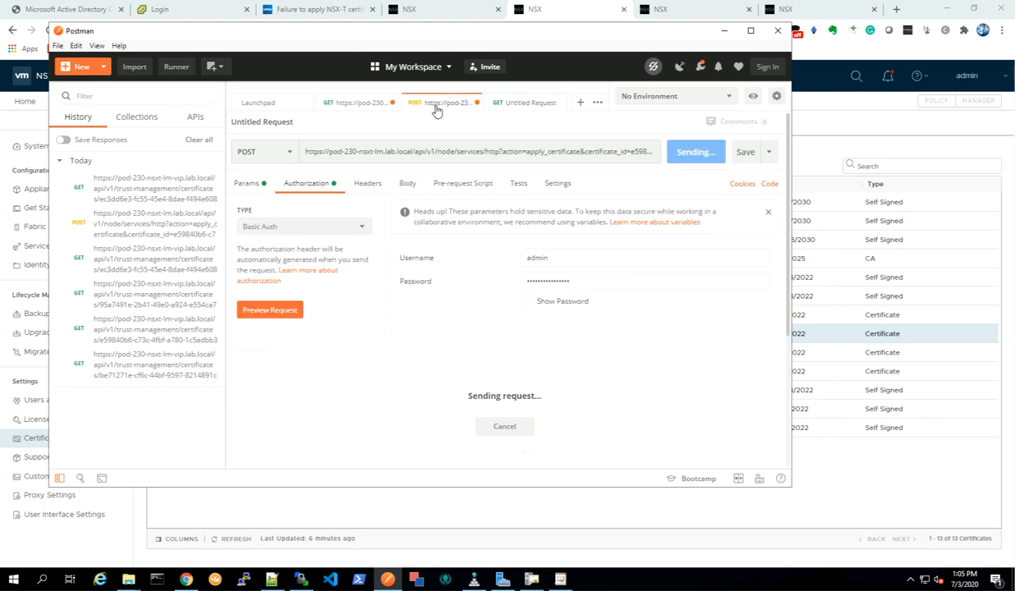
triple_click(360, 151)
key(ctrl+c)
click(530, 103)
click(264, 152)
click(307, 183)
click(304, 228)
key(ctrl+v)
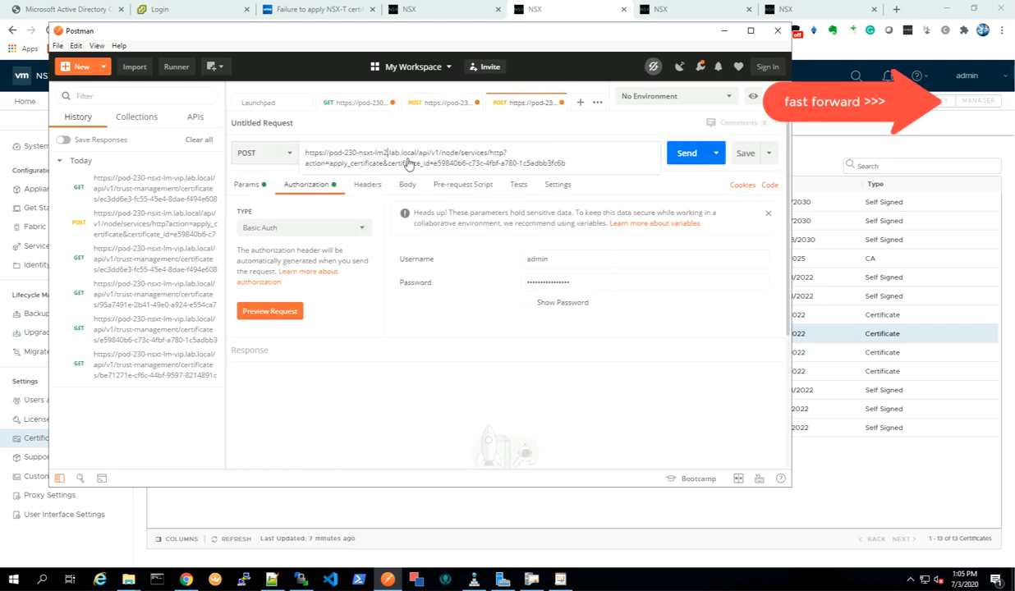
Replace the certificate ID in the lm2 apply request with the pod-230-nsxt-lm2.lab.local certificate ID and send it.
click(155, 353)
click(661, 9)
drag(161, 389, 312, 387)
click(388, 580)
drag(427, 163, 567, 163)
key(ctrl+v)
click(687, 153)
Create a third POST apply_certificate request for pod-230-nsxt-lm3.lab.local by copying the lm2 request URL.
click(580, 103)
click(264, 153)
click(249, 196)
click(466, 102)
triple_click(427, 152)
click(530, 104)
key(ctrl+v)
Insert the pod-230-nsxt-lm3.lab.local certificate ID into the third apply request, set Basic Auth and send it.
click(785, 10)
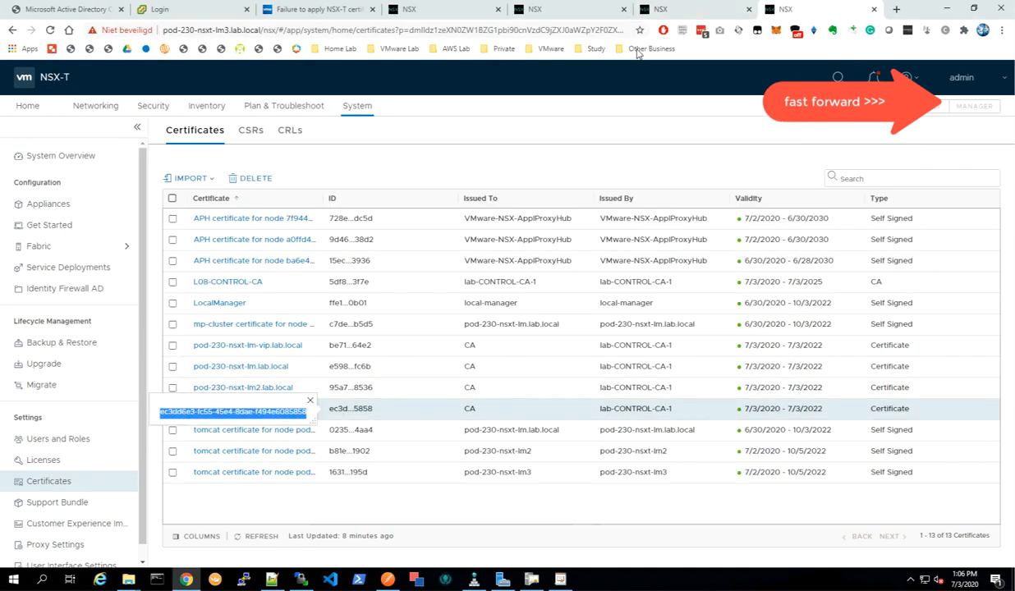
click(387, 580)
drag(434, 164, 587, 163)
key(ctrl+v)
click(307, 185)
click(304, 228)
click(275, 320)
click(687, 152)
Open another new POST request tab with Basic Auth authorization.
click(466, 104)
click(526, 104)
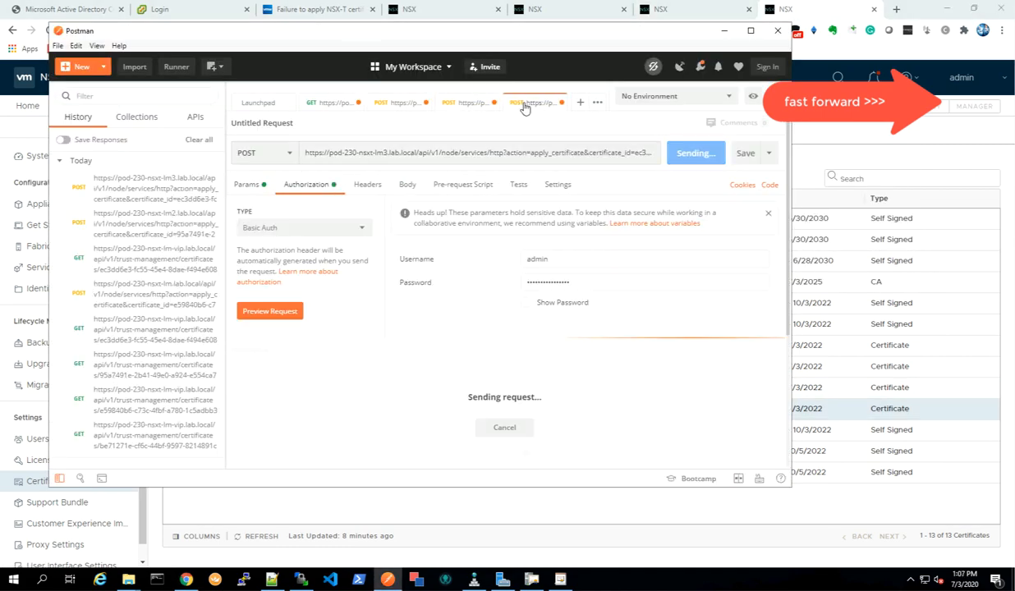
click(581, 104)
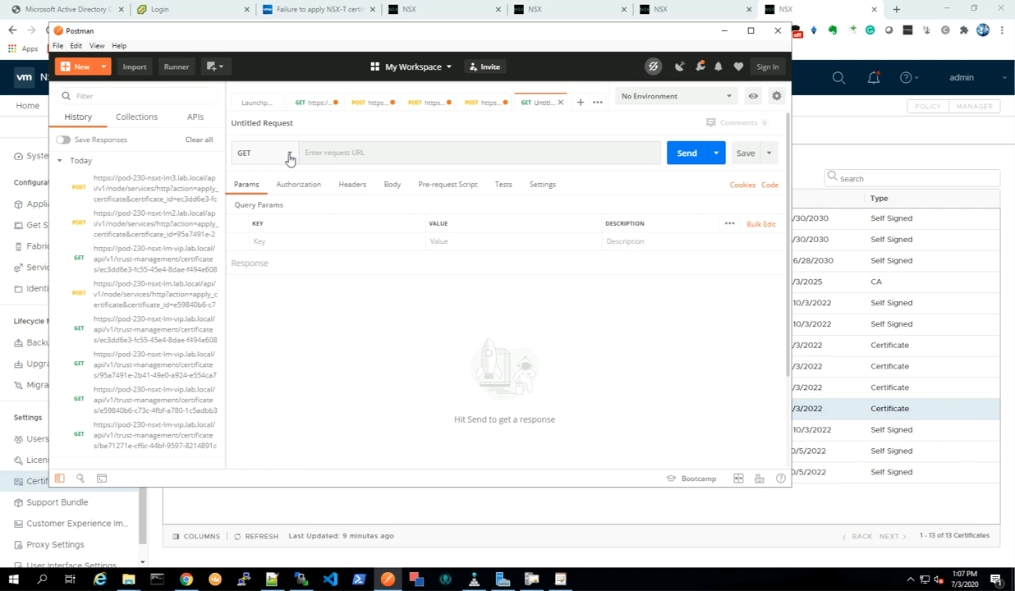
click(289, 160)
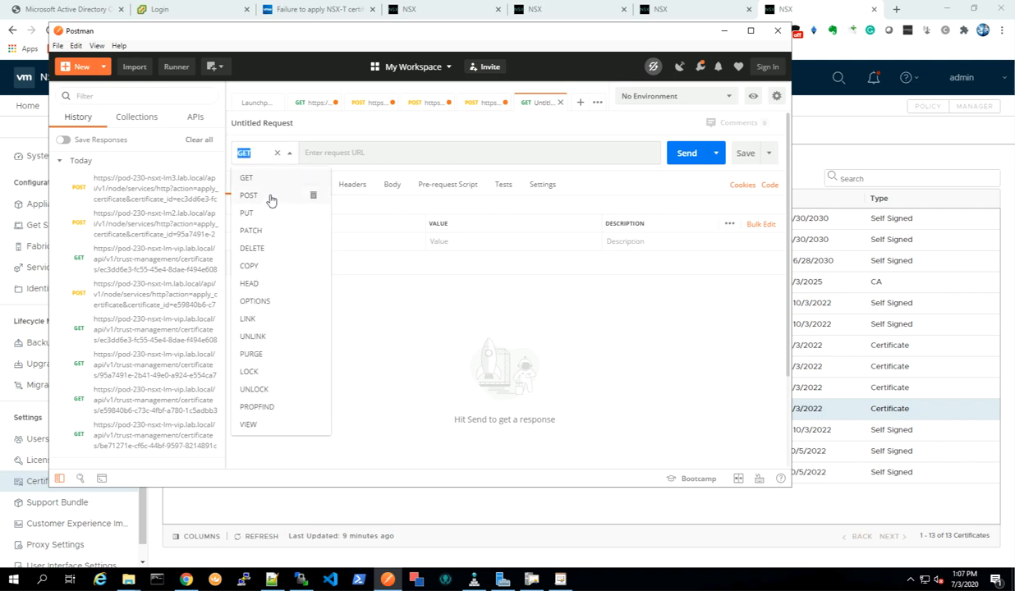
click(271, 198)
click(296, 186)
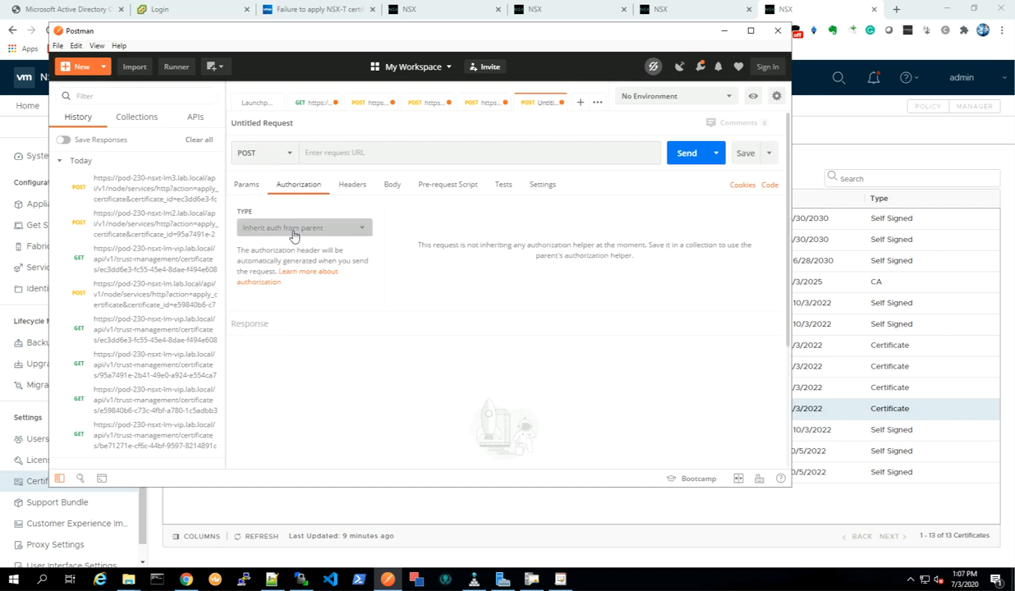
click(294, 235)
click(265, 317)
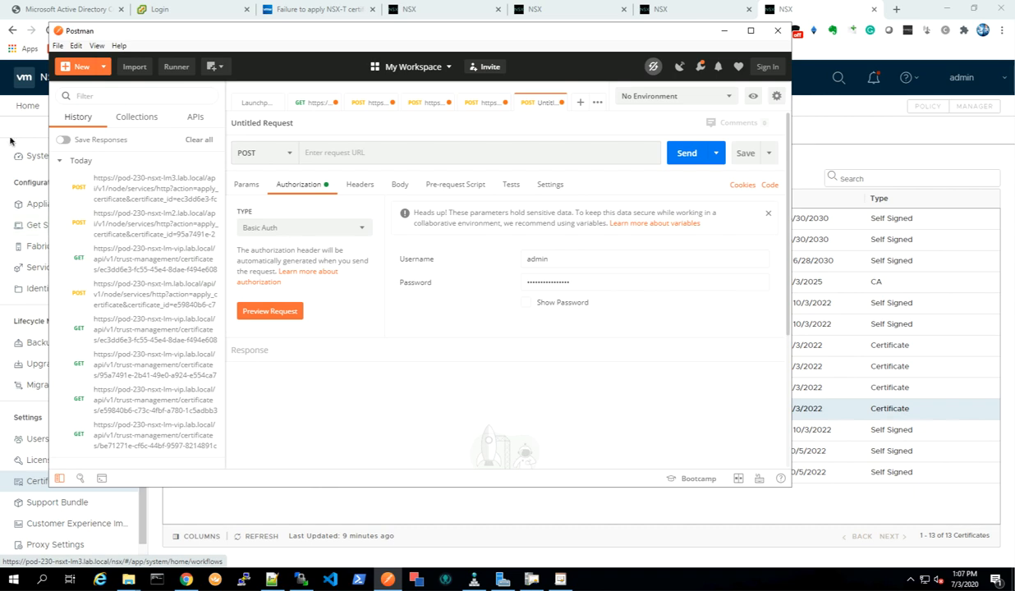
click(435, 19)
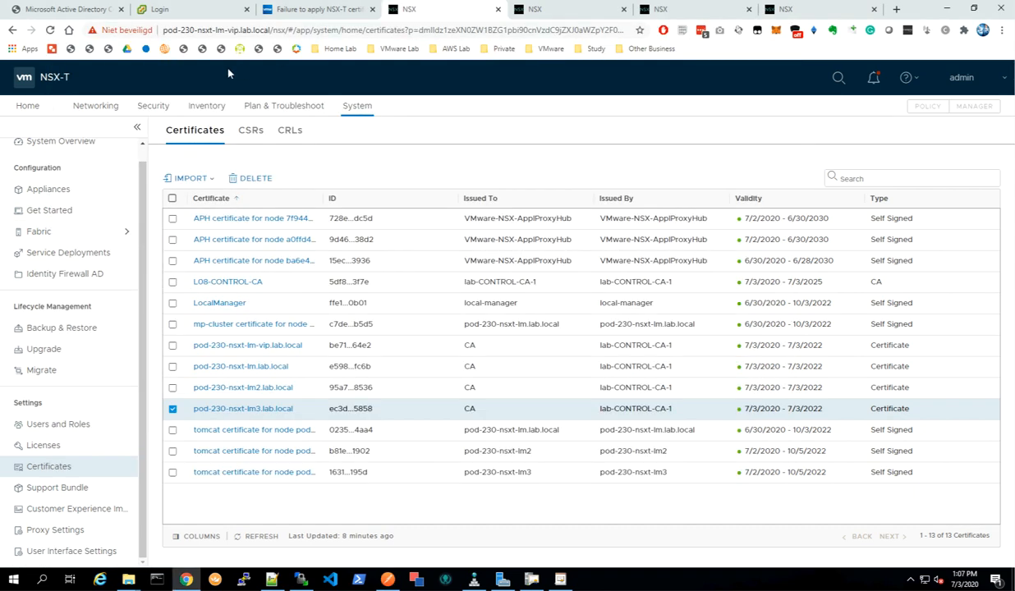
click(239, 31)
click(280, 30)
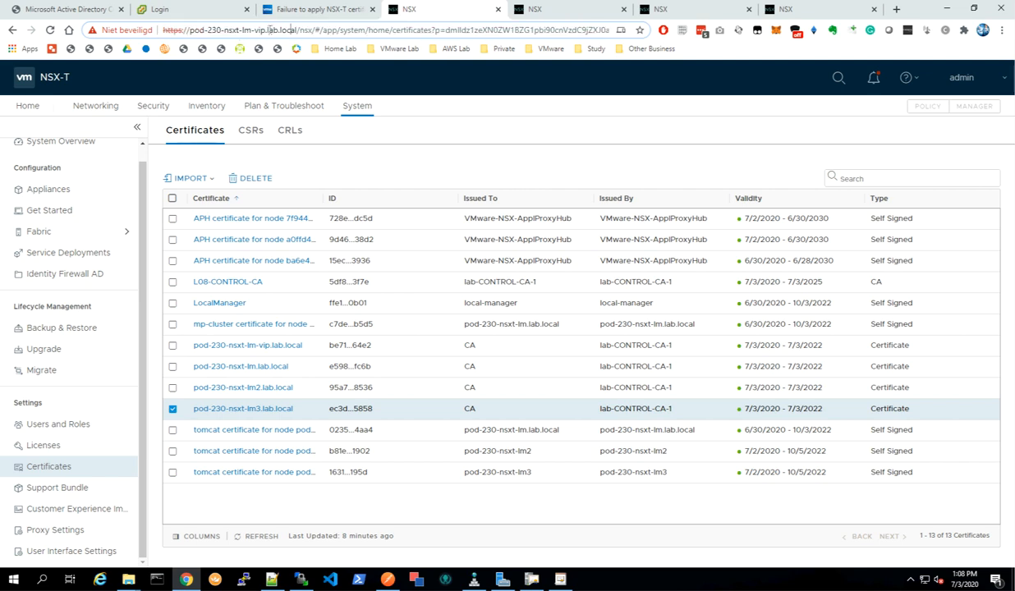
drag(298, 30, 163, 30)
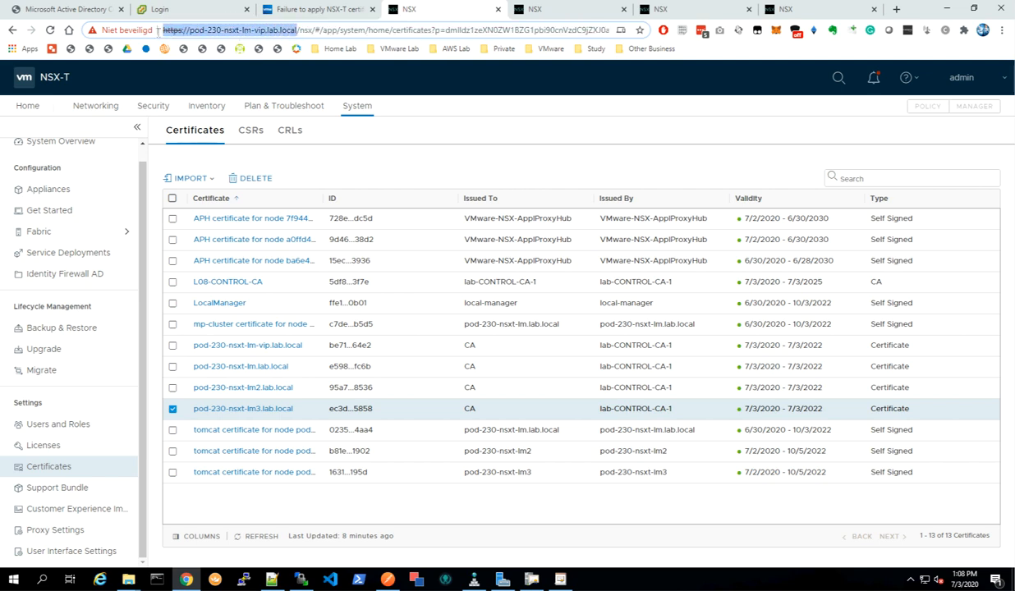
right_click(219, 35)
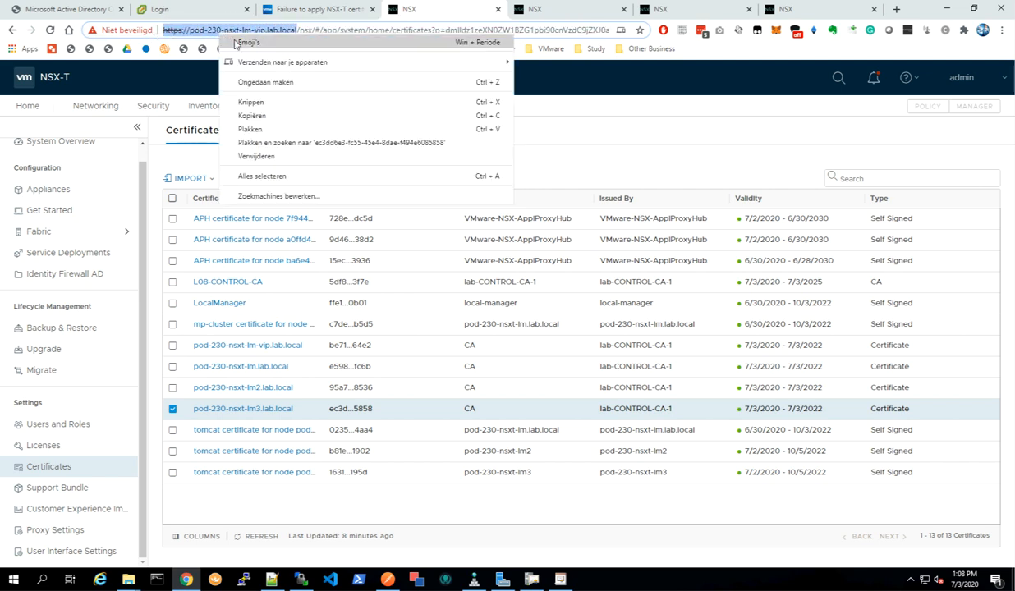
click(266, 116)
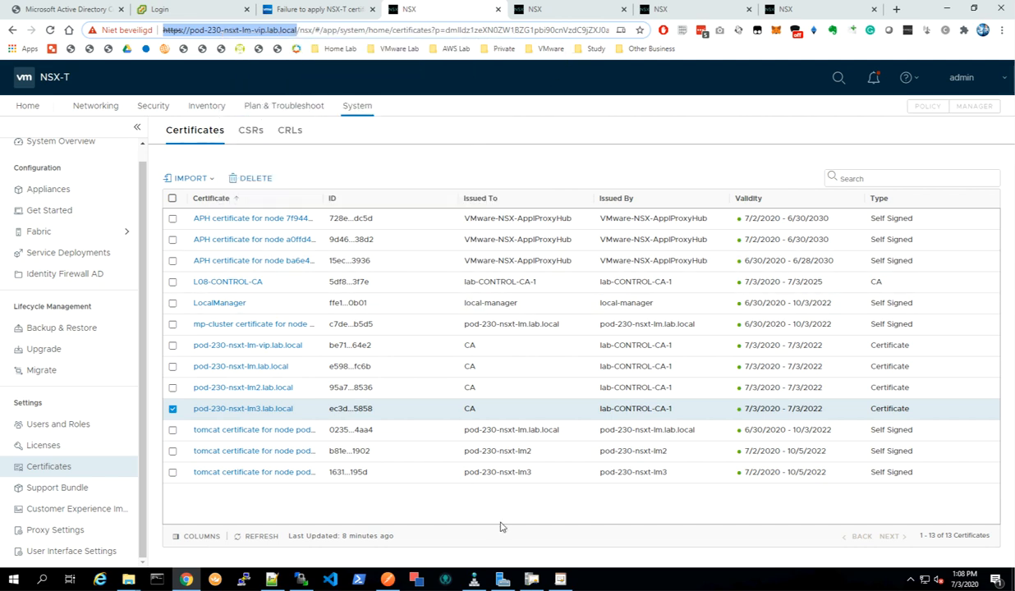
mouse_move(562, 582)
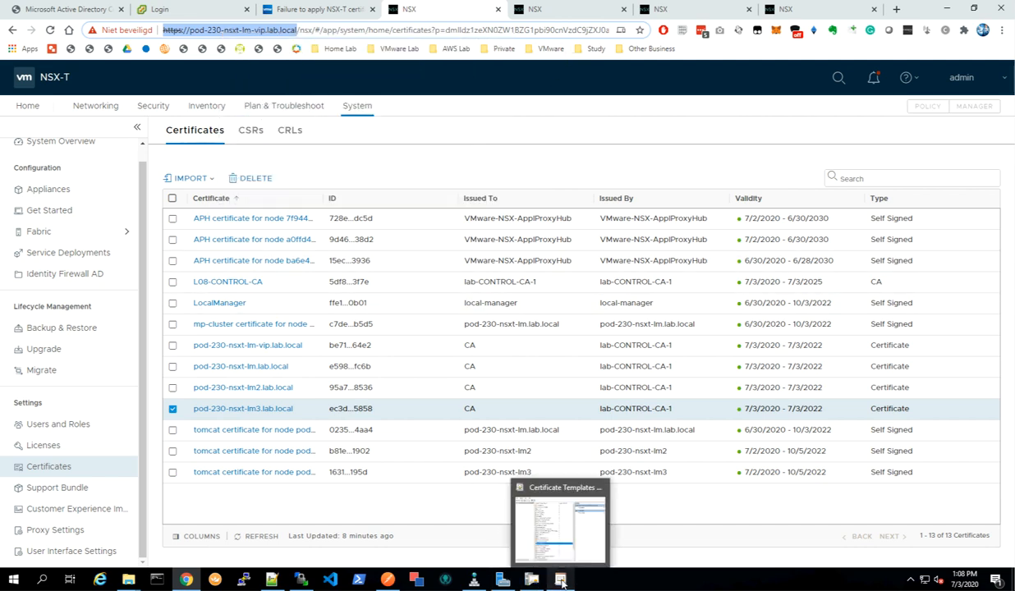
click(387, 579)
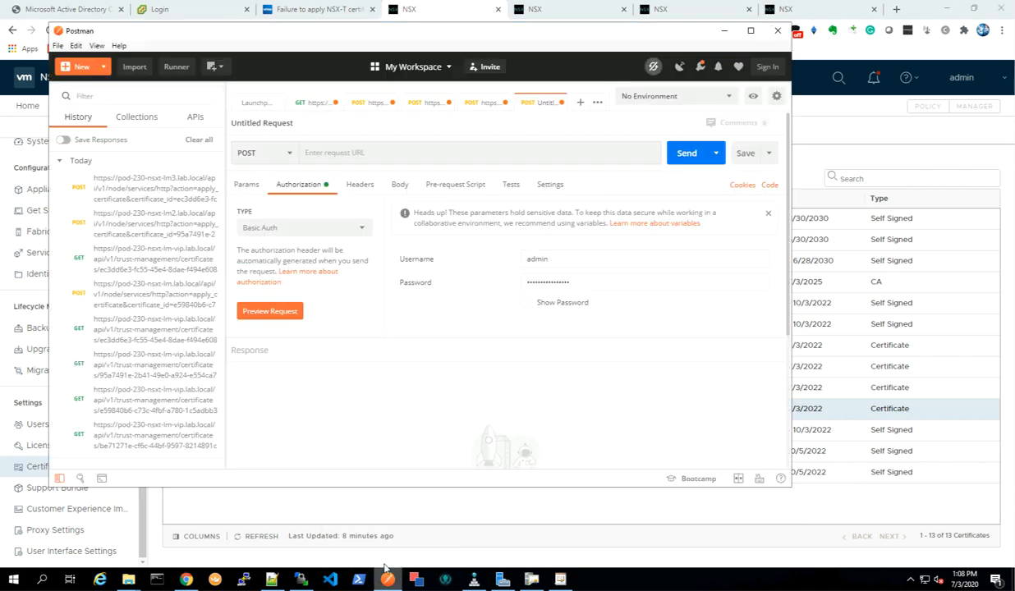
right_click(339, 152)
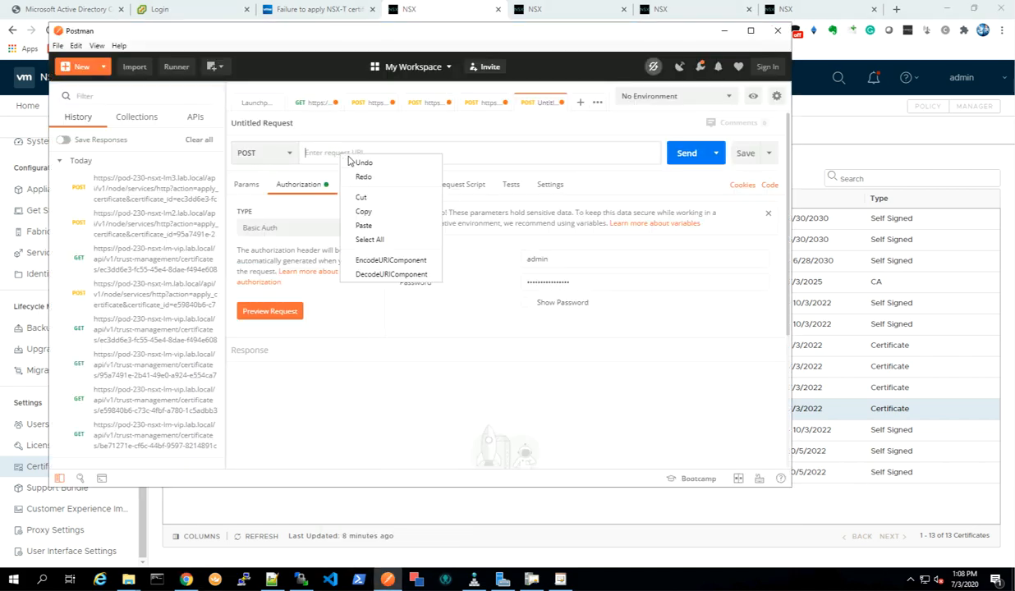
click(365, 224)
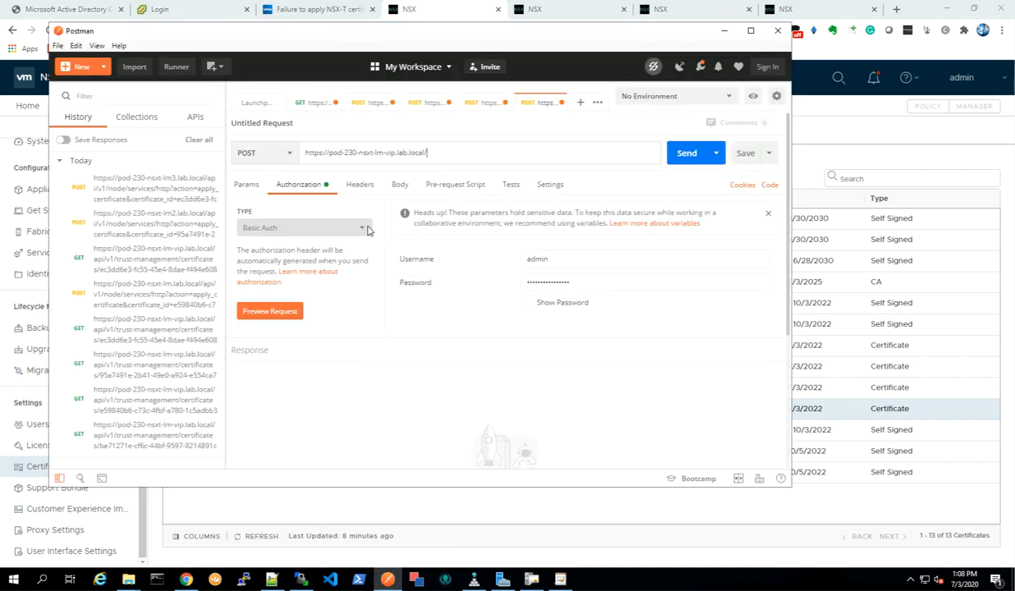
right_click(439, 153)
click(438, 221)
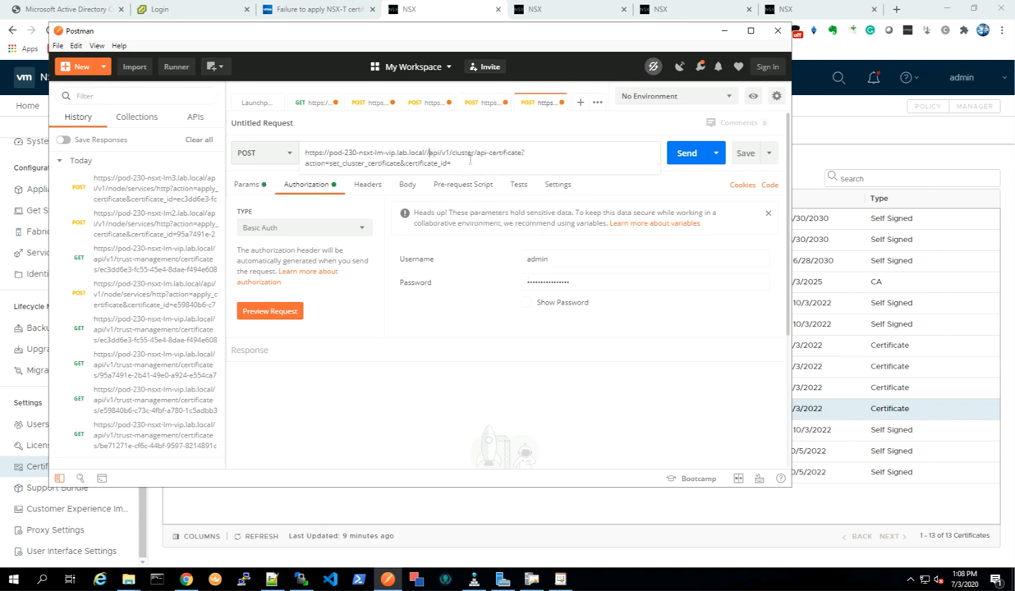
key(BackSpace)
Copy the pod-230-nsxt-lm-vip.lab.local certificate ID into the end of the cluster certificate request and send it.
click(230, 493)
click(172, 409)
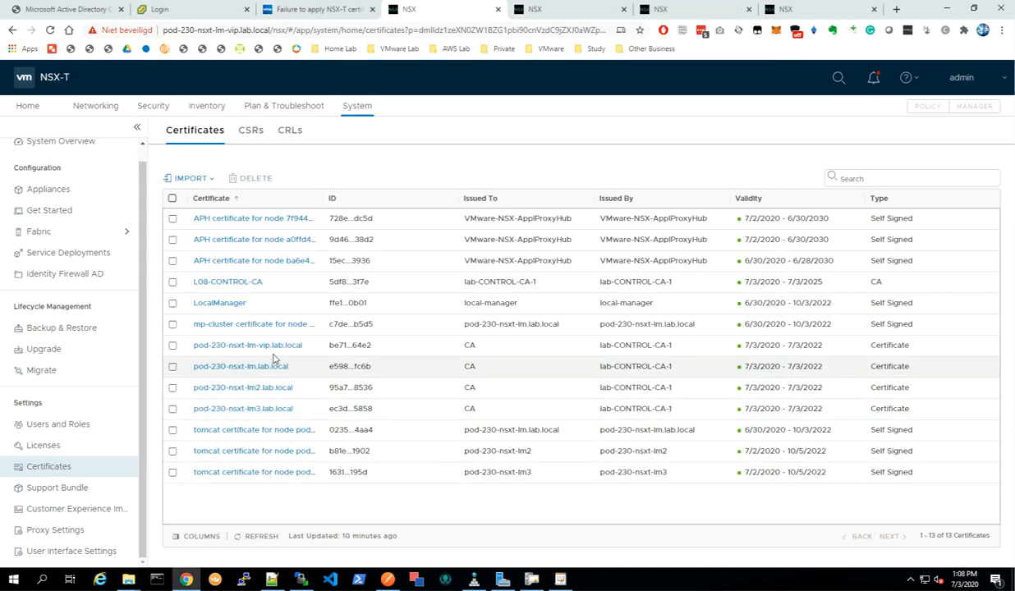
click(331, 347)
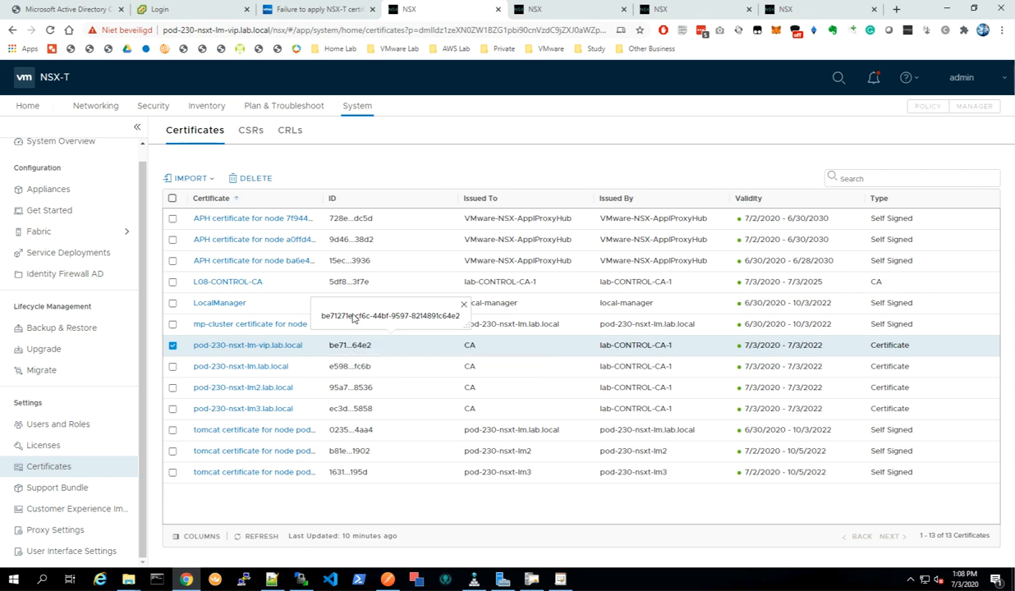
triple_click(353, 318)
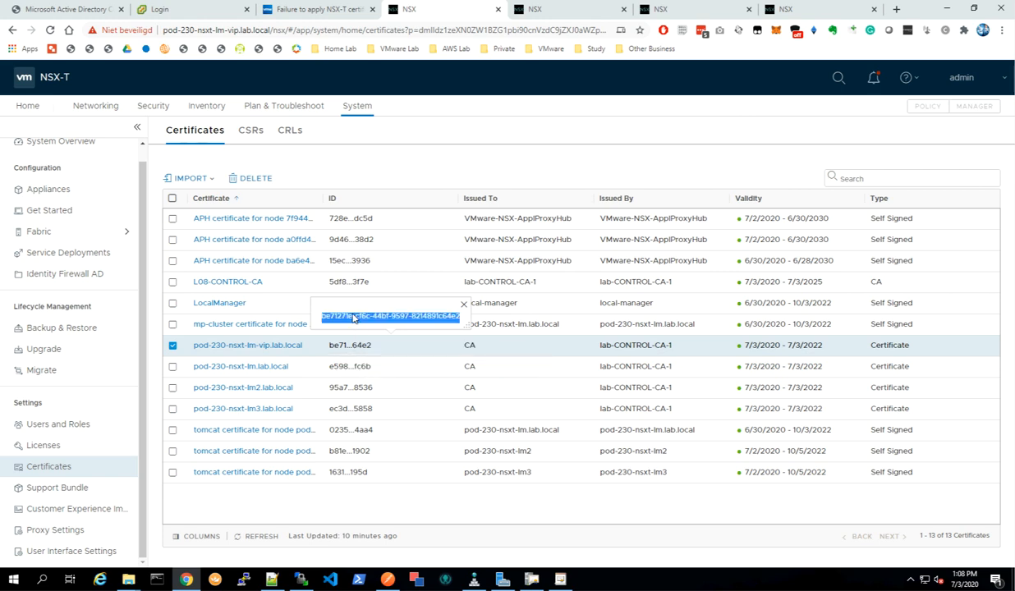
right_click(341, 320)
click(374, 328)
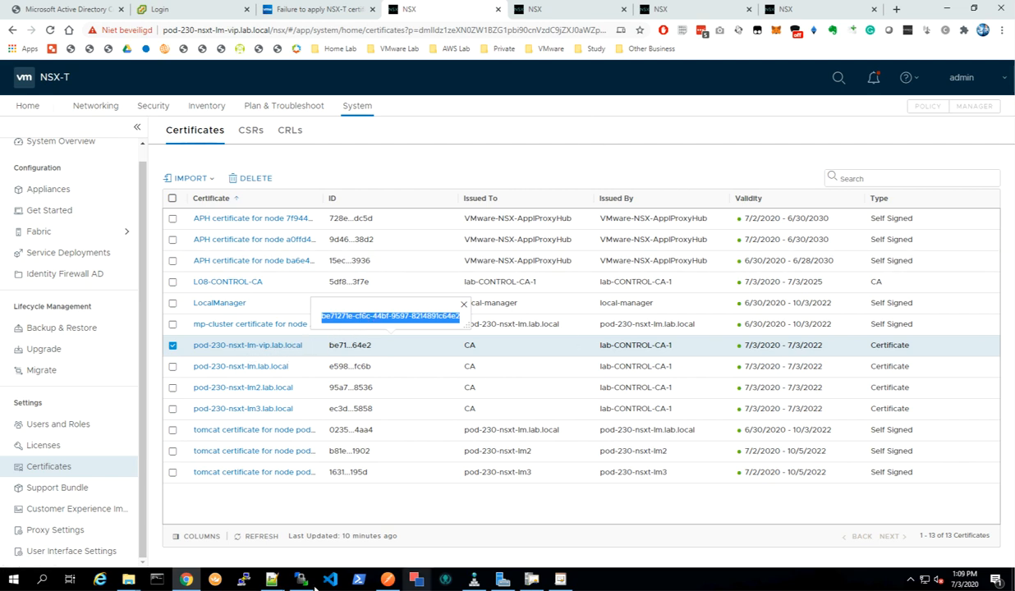
mouse_move(387, 585)
click(389, 544)
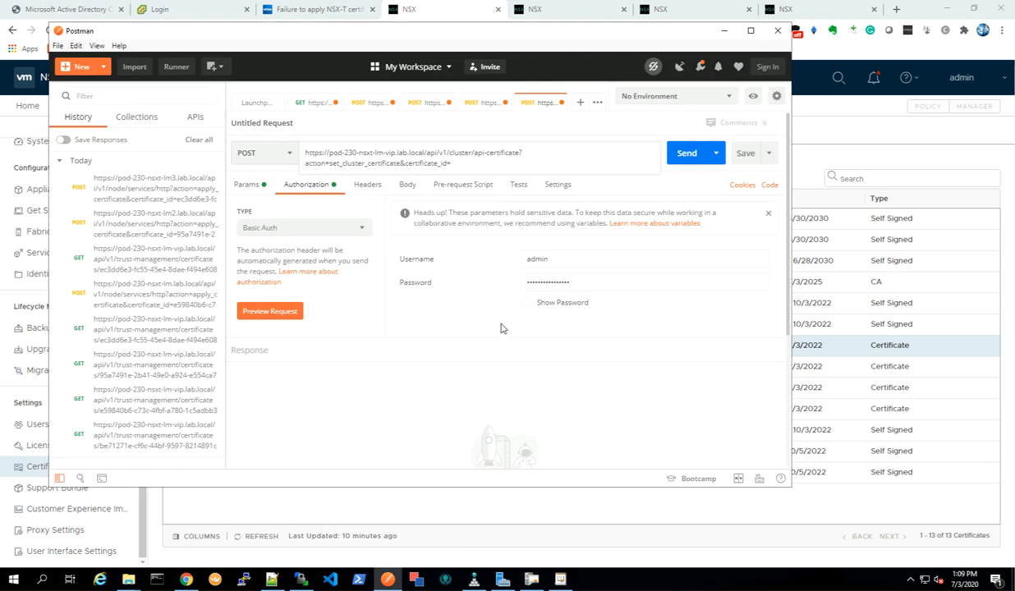
right_click(455, 162)
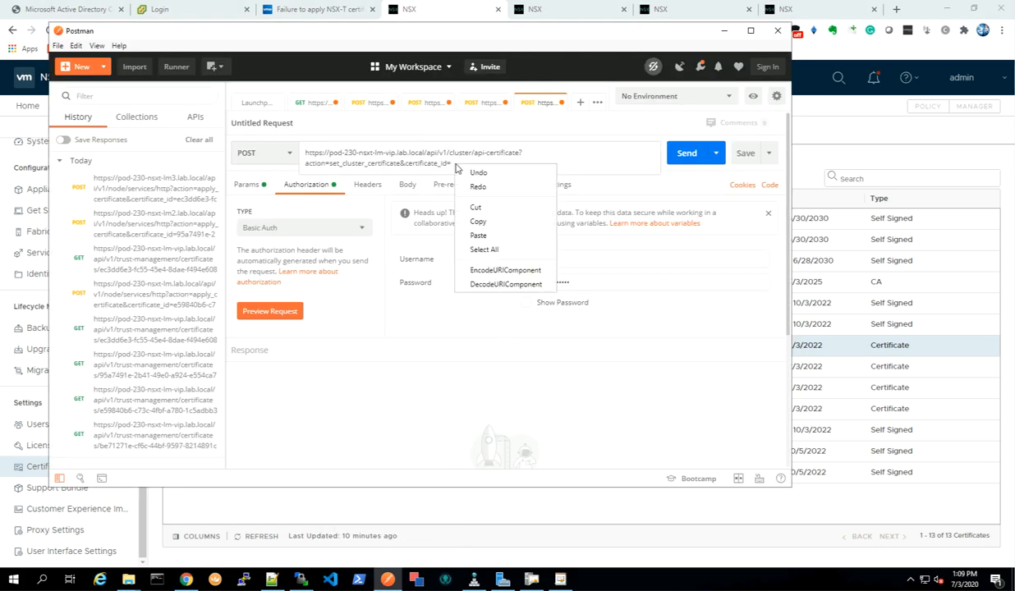
click(479, 236)
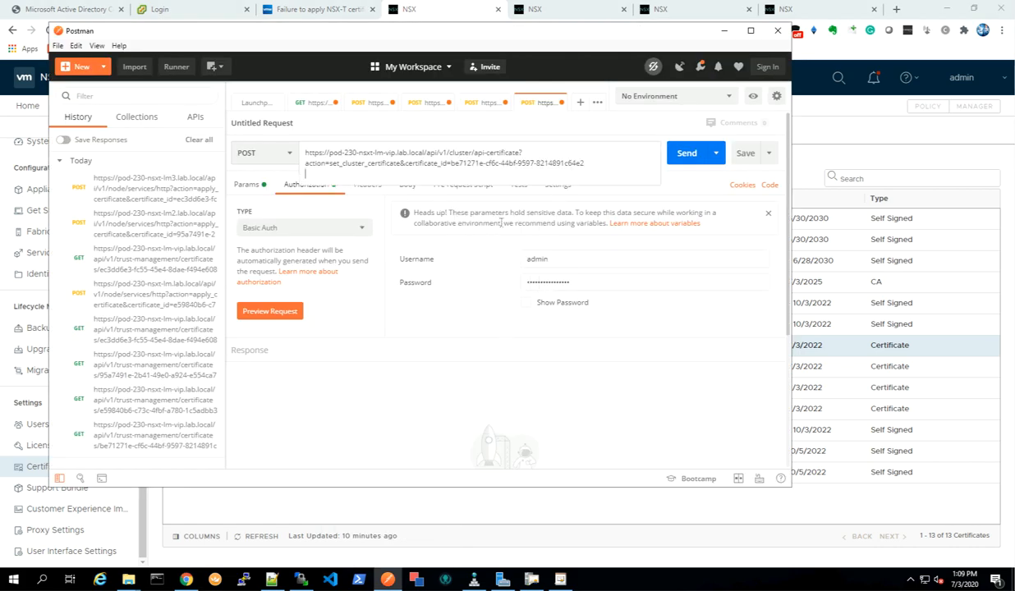
key(BackSpace)
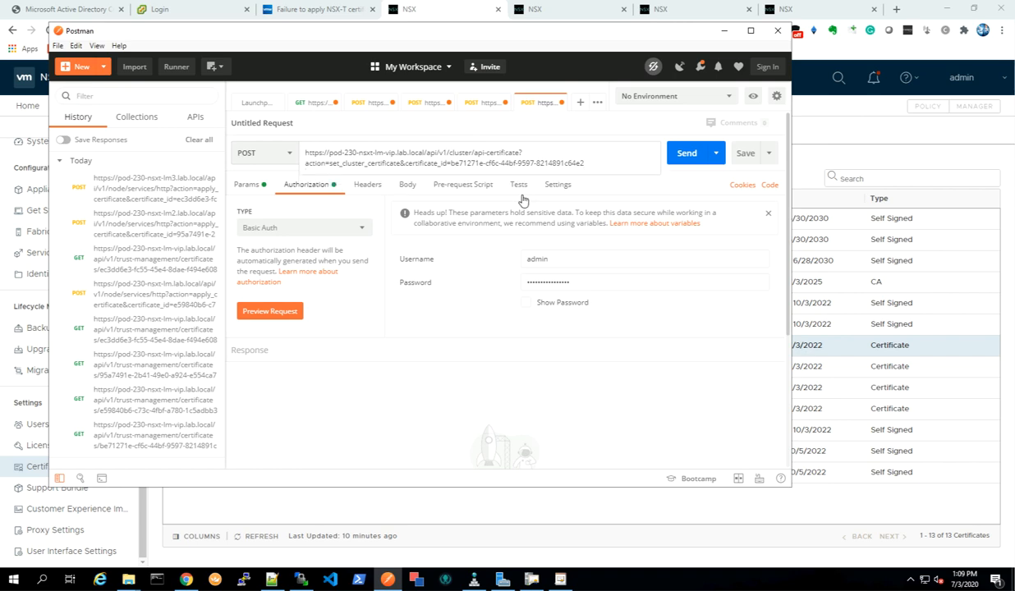
click(688, 154)
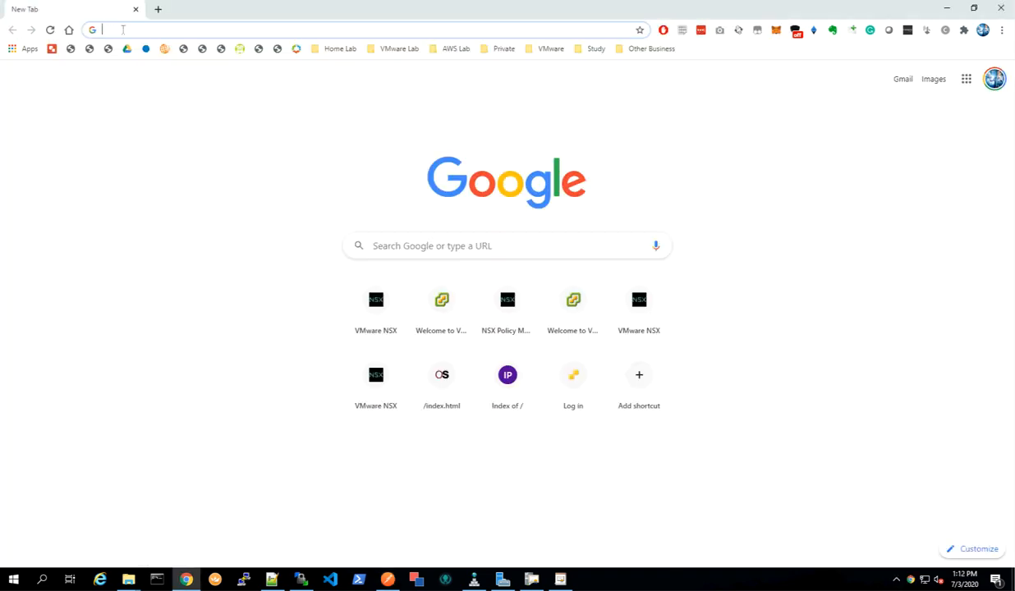
Open pod-230-nsxt-lm-vip.lab.local in a new browser window and inspect its connection security details.
right_click(121, 31)
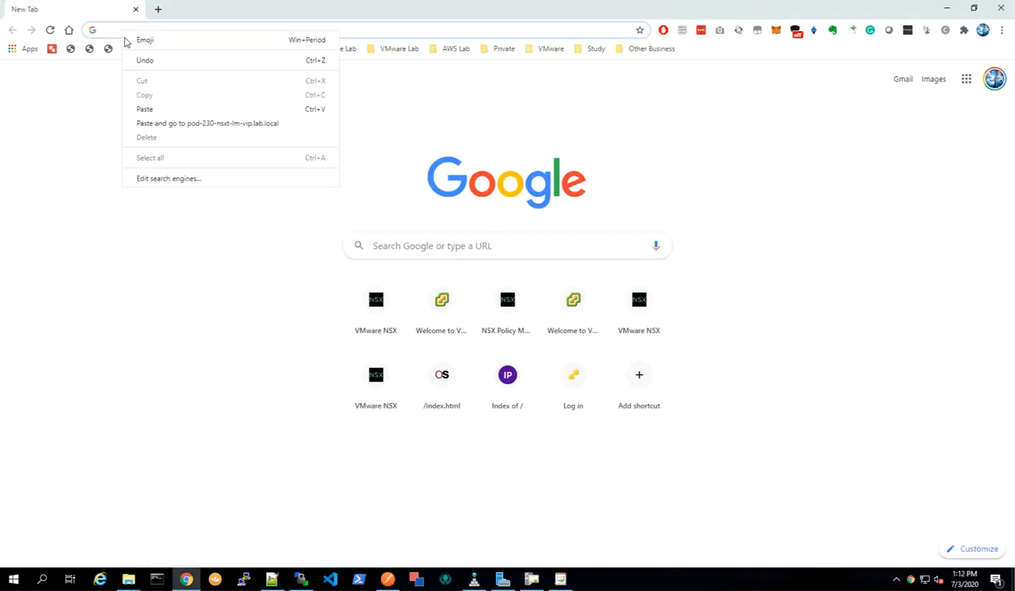
click(174, 125)
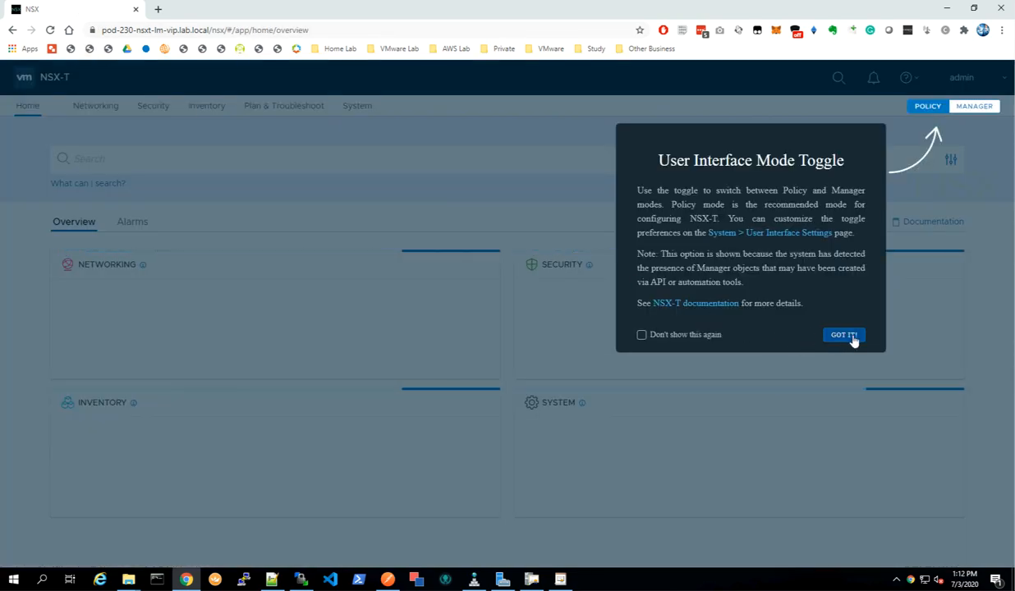
click(844, 335)
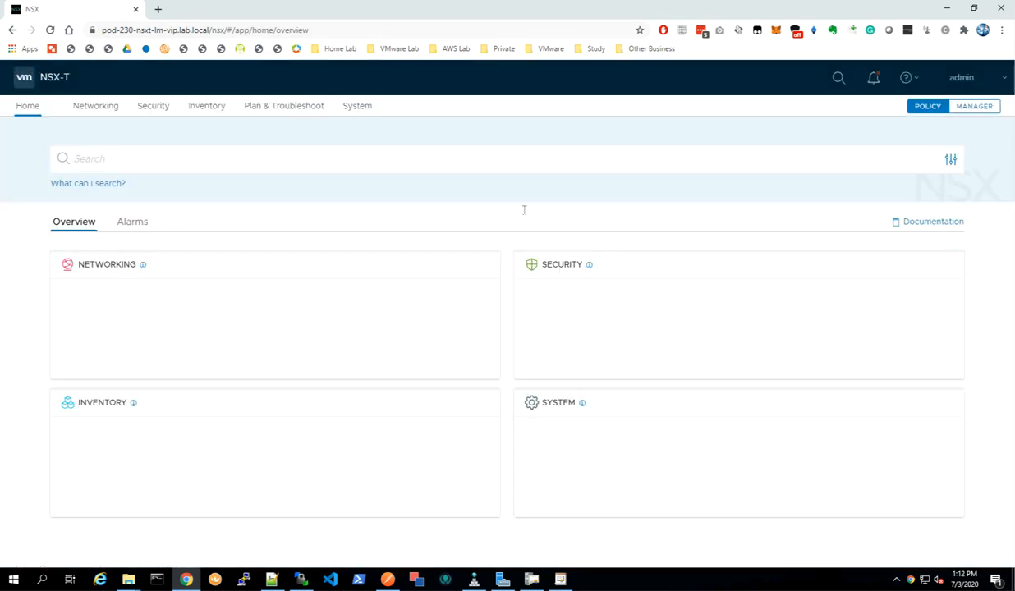
click(92, 31)
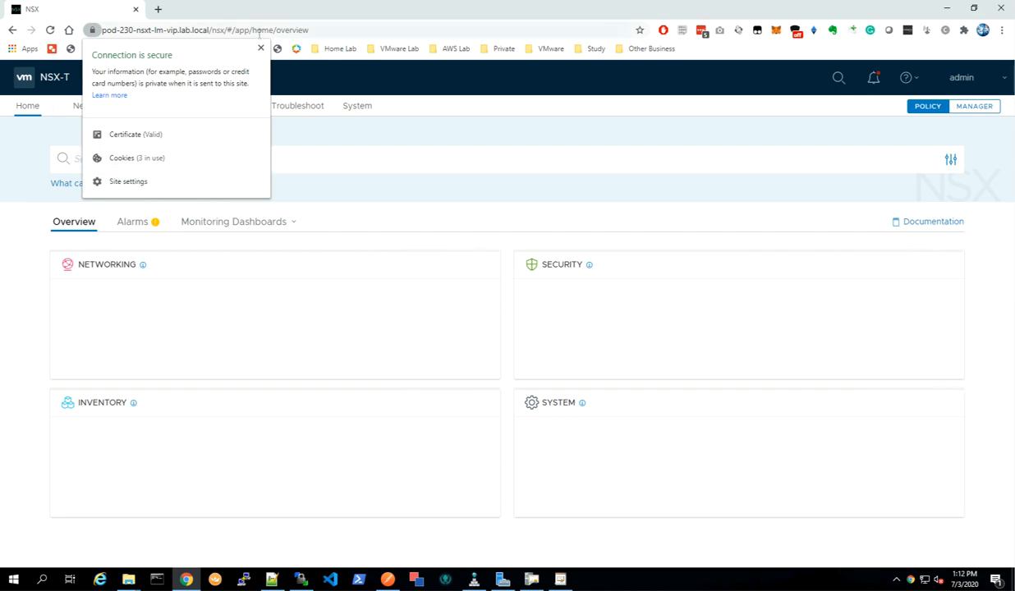
Open pod-230-nsxt-lm.lab.local in a new tab and copy its https base address.
click(158, 10)
key(ctrl+v)
key(Return)
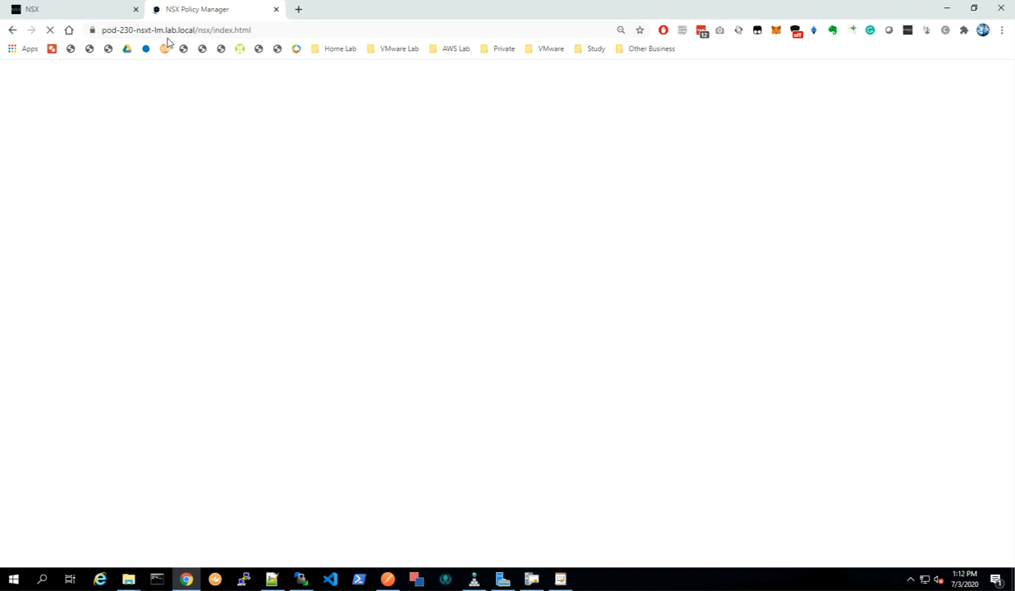
click(182, 31)
right_click(188, 34)
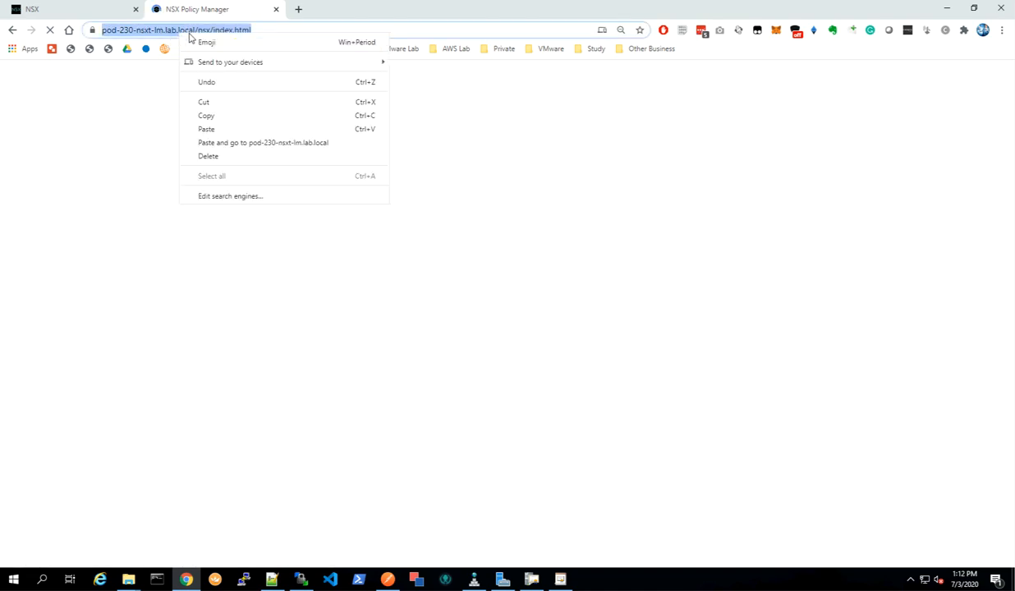
click(201, 30)
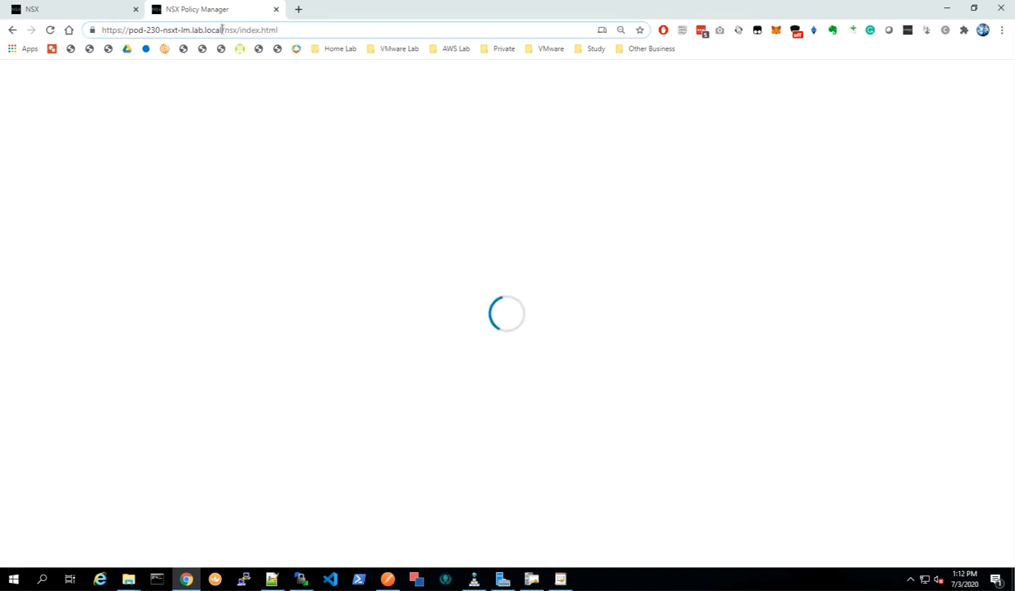
drag(222, 30, 102, 31)
right_click(110, 32)
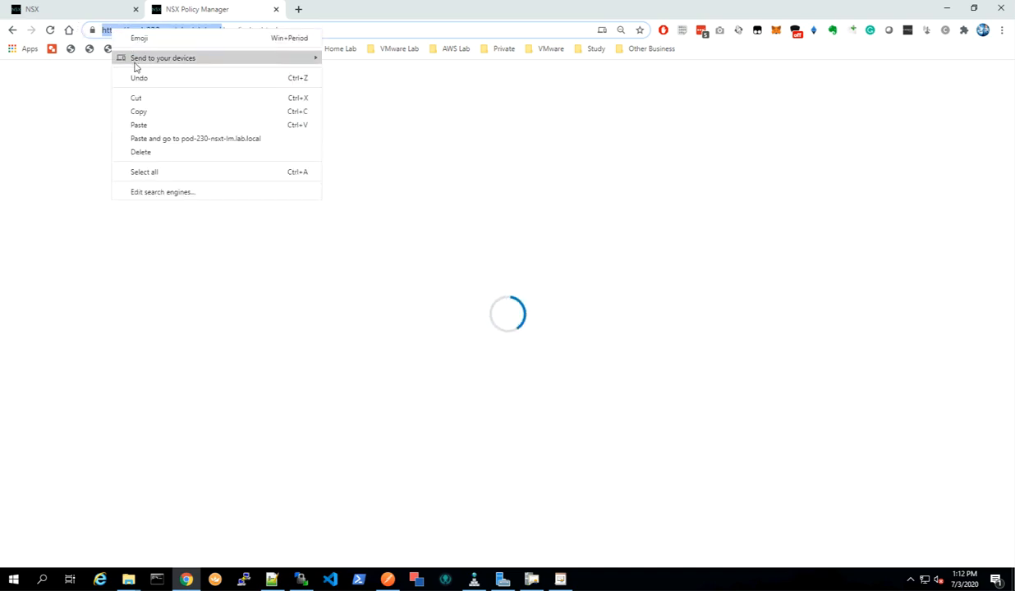
click(154, 112)
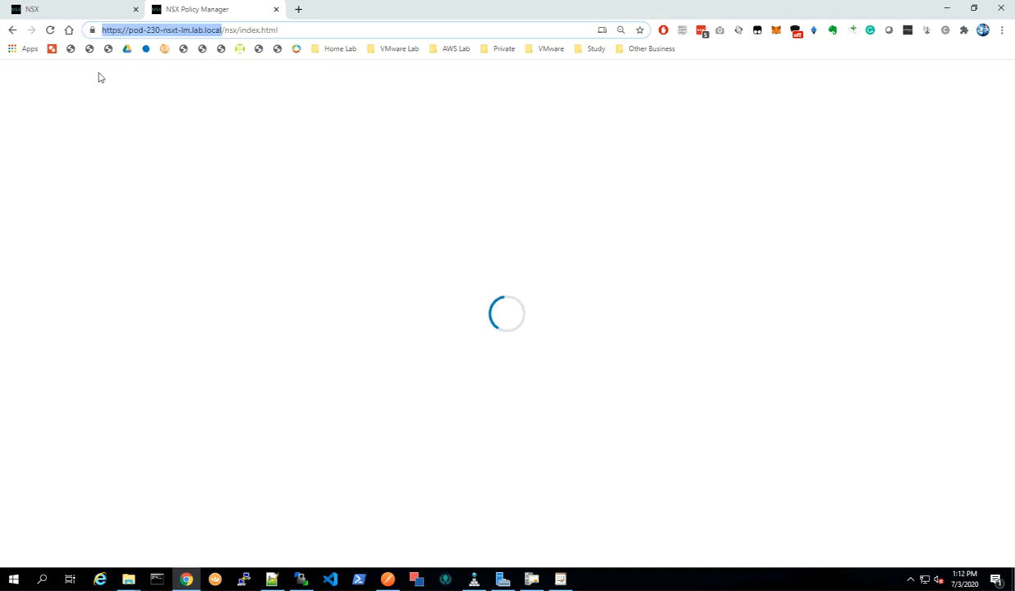
Inspect pod-230-nsxt-lm.lab.local's connection security, dismissing the notifications panel and the interface mode toggle tip.
click(94, 31)
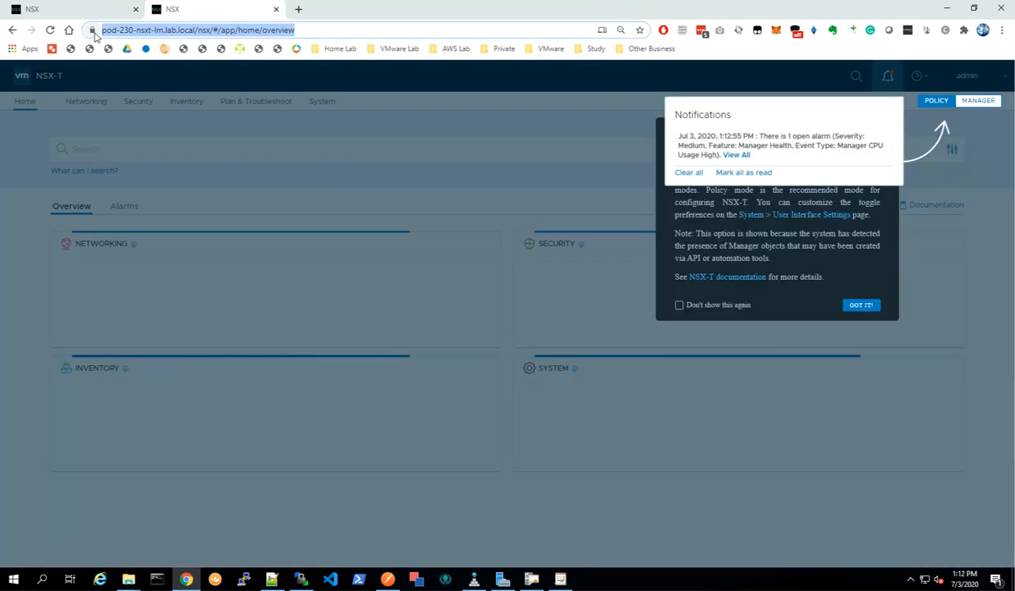
click(93, 32)
click(690, 173)
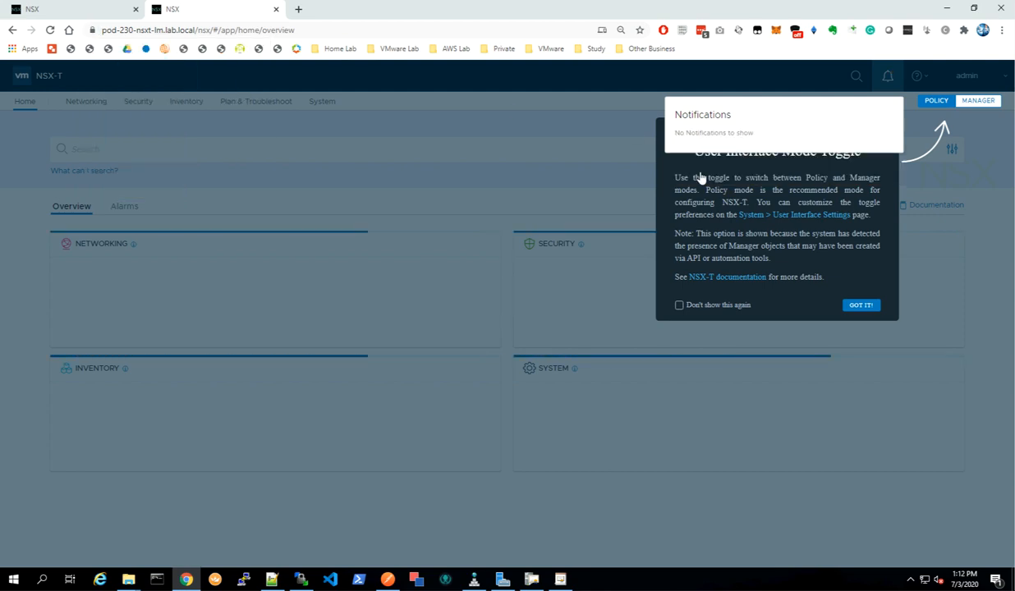
click(859, 305)
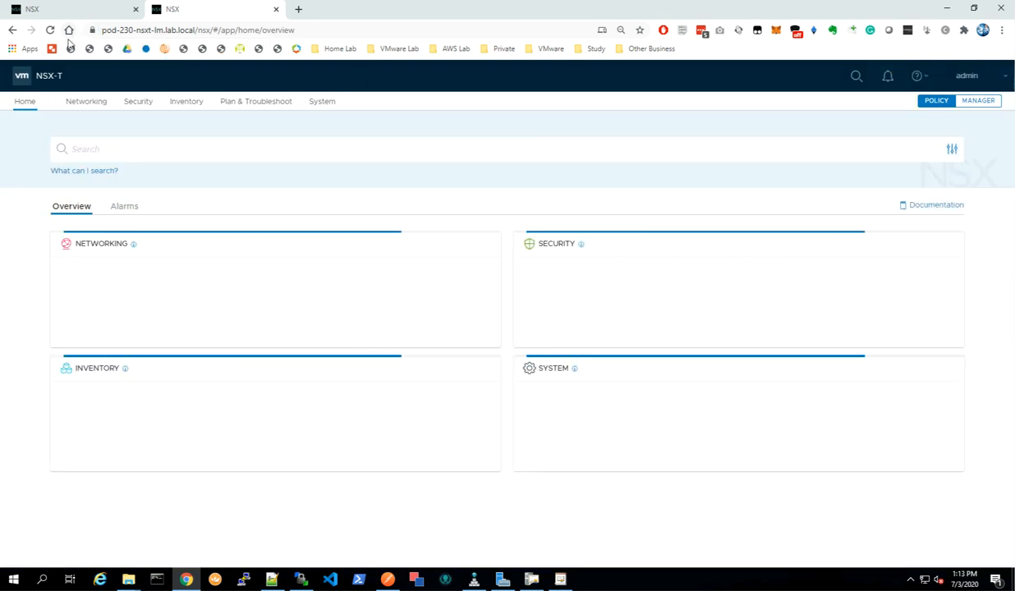
click(93, 31)
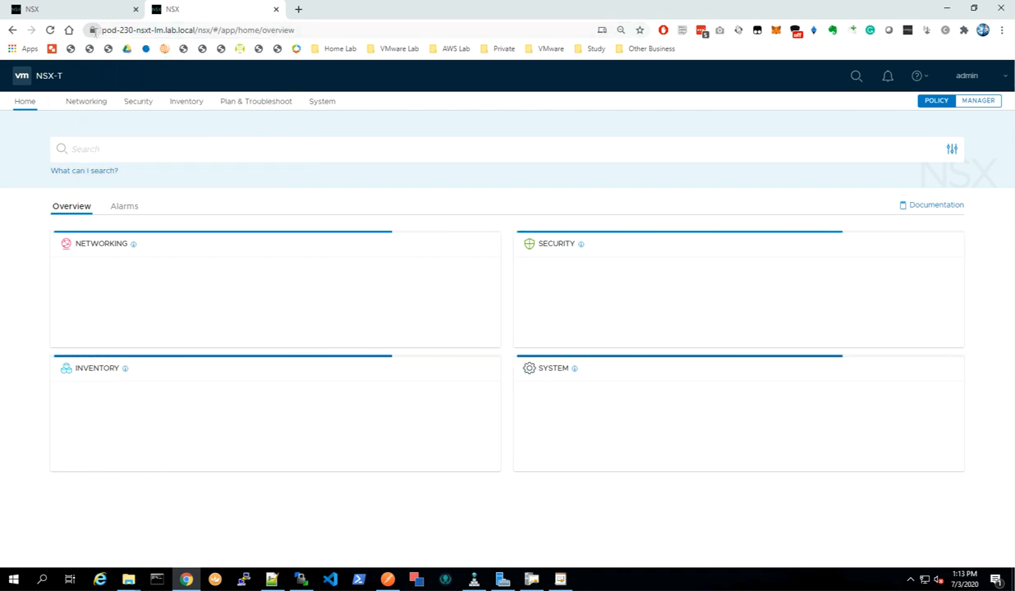
Open pod-230-nsxt-lm3.lab.local in a new tab by pasting the base address and changing the host to lm3.
click(298, 9)
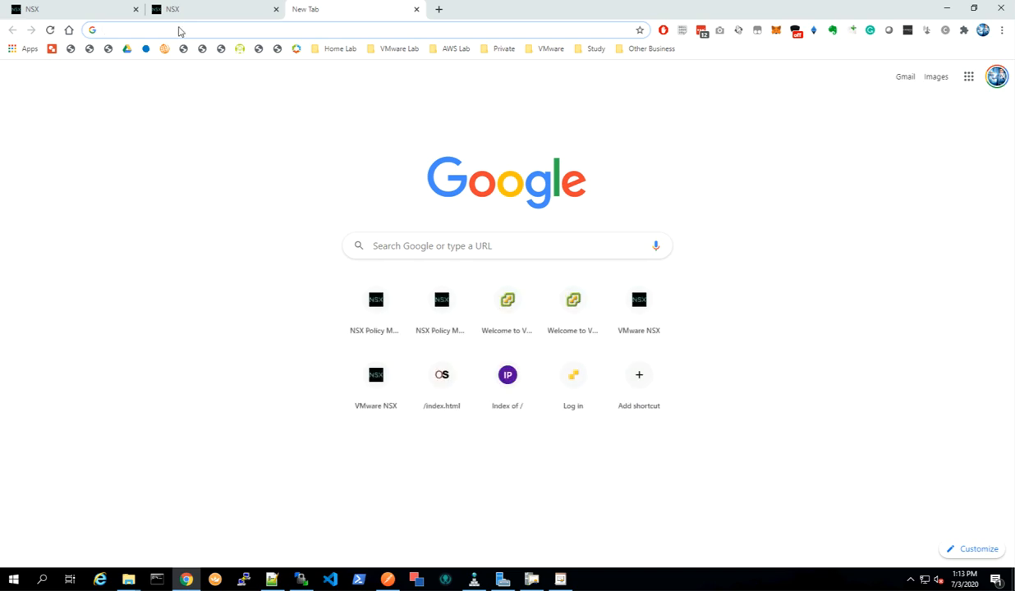
right_click(180, 29)
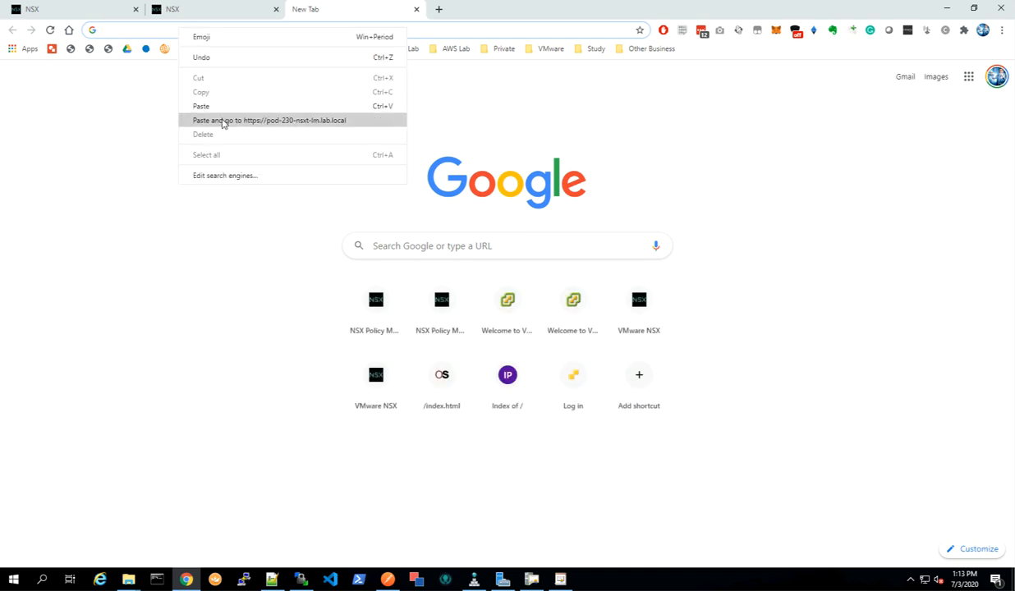
click(198, 107)
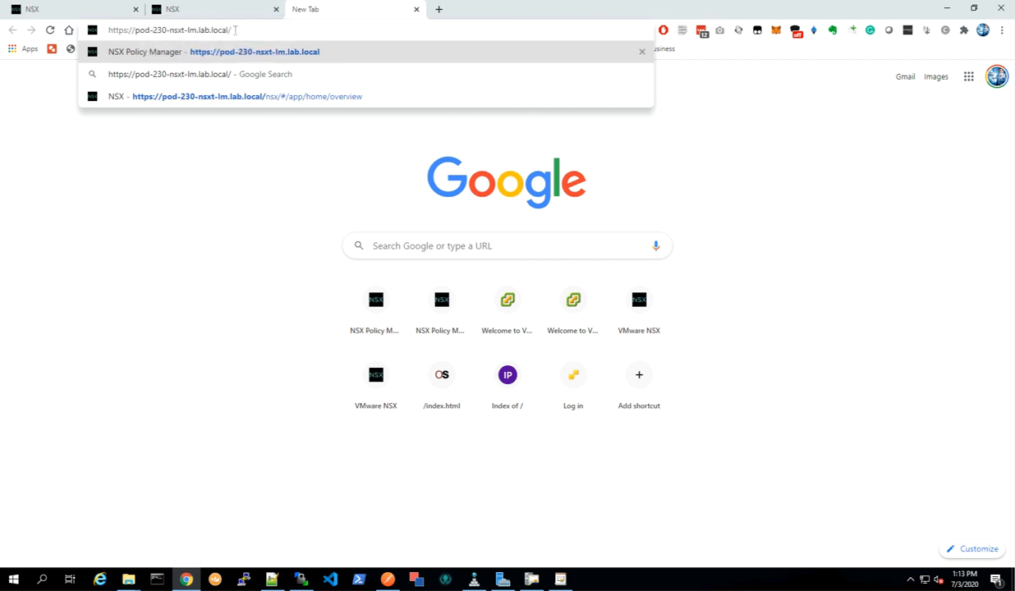
text(3)
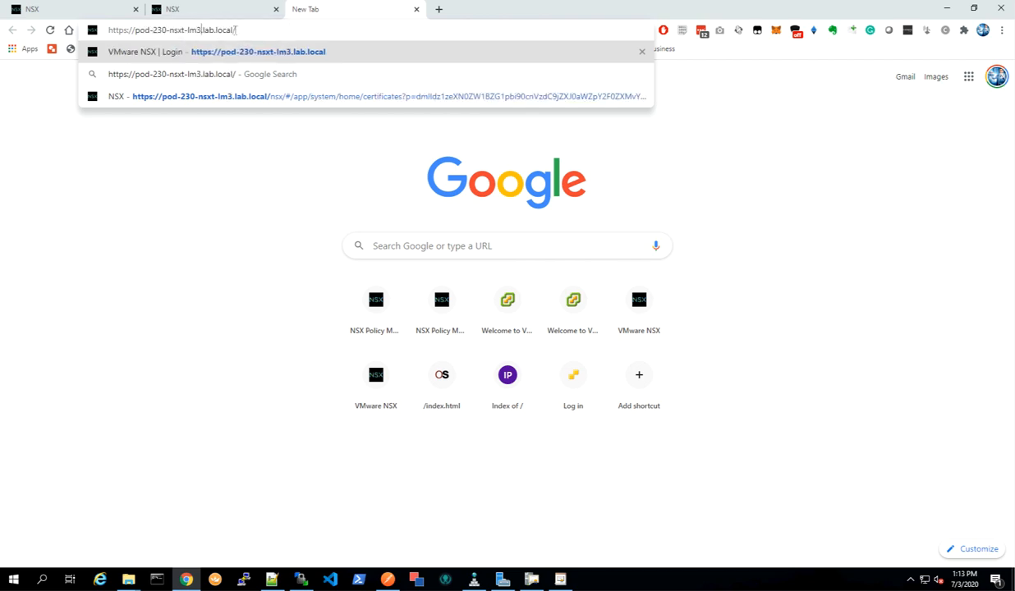
key(Return)
click(213, 11)
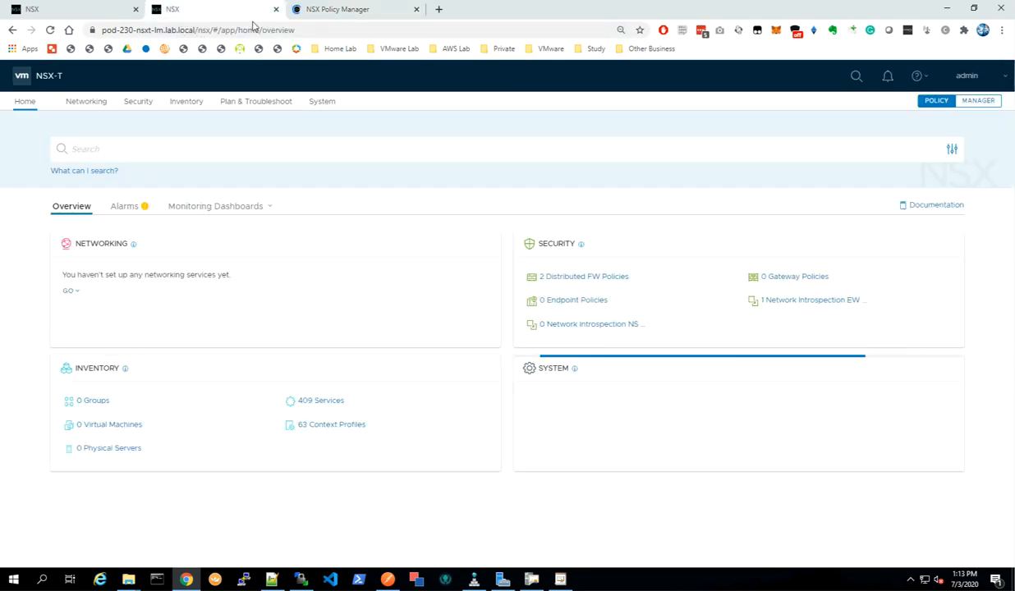
click(324, 13)
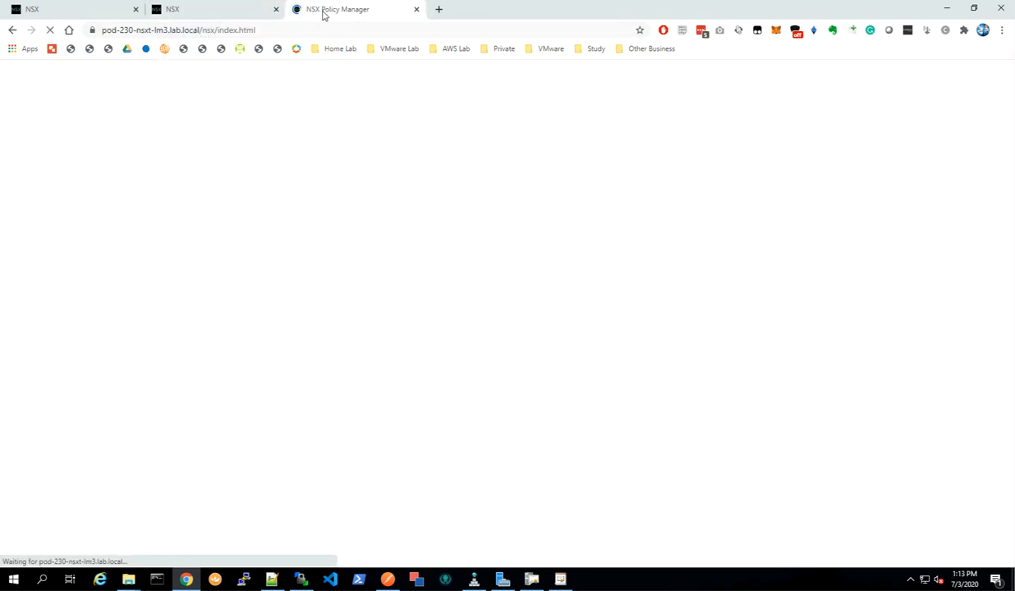
Open pod-230-nsxt-lm2.lab.local in another new tab and move that tab ahead of the lm3 tab.
click(440, 10)
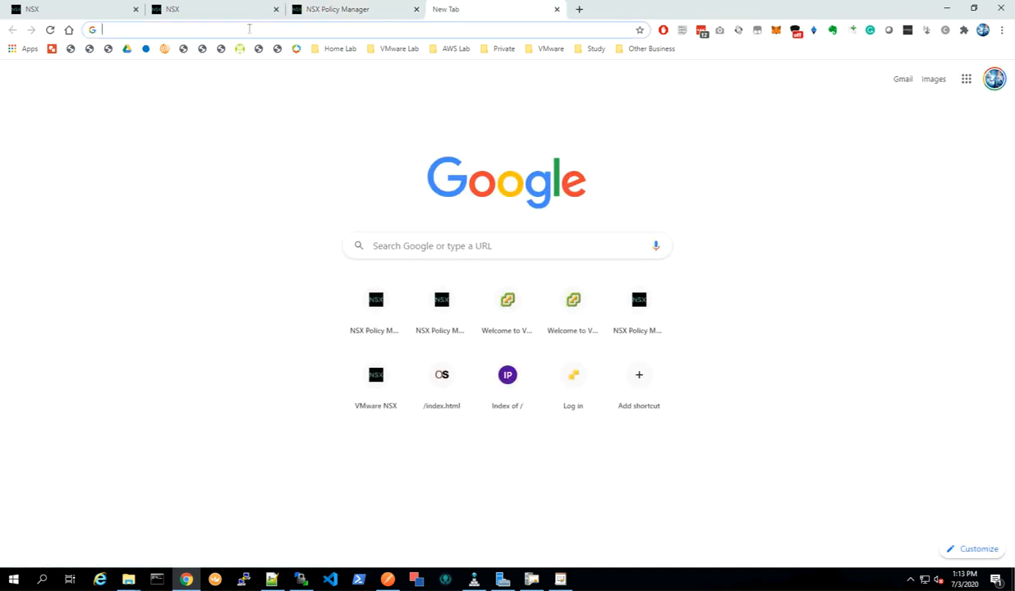
right_click(249, 29)
click(272, 108)
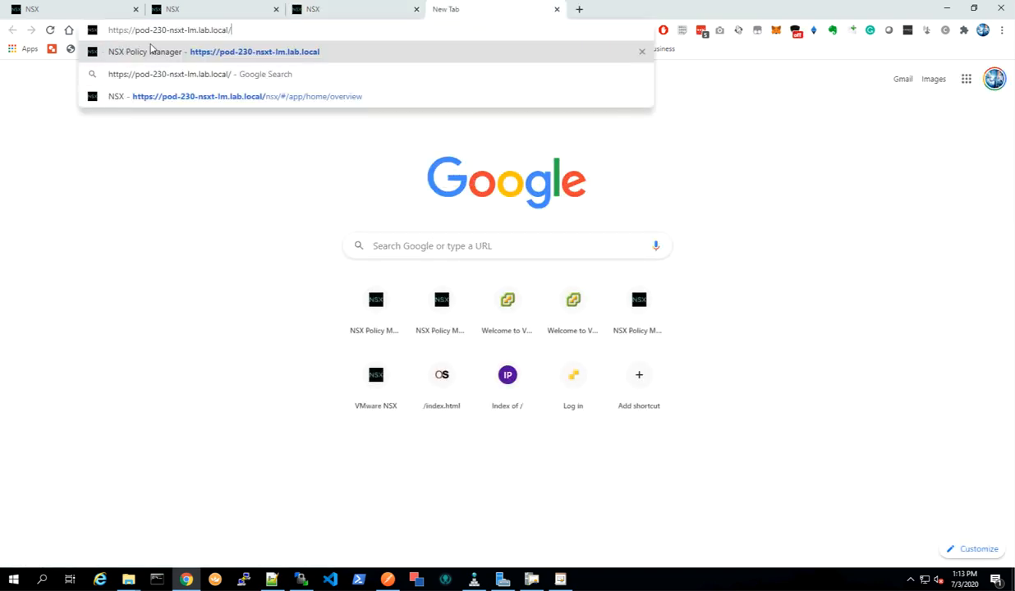
click(197, 32)
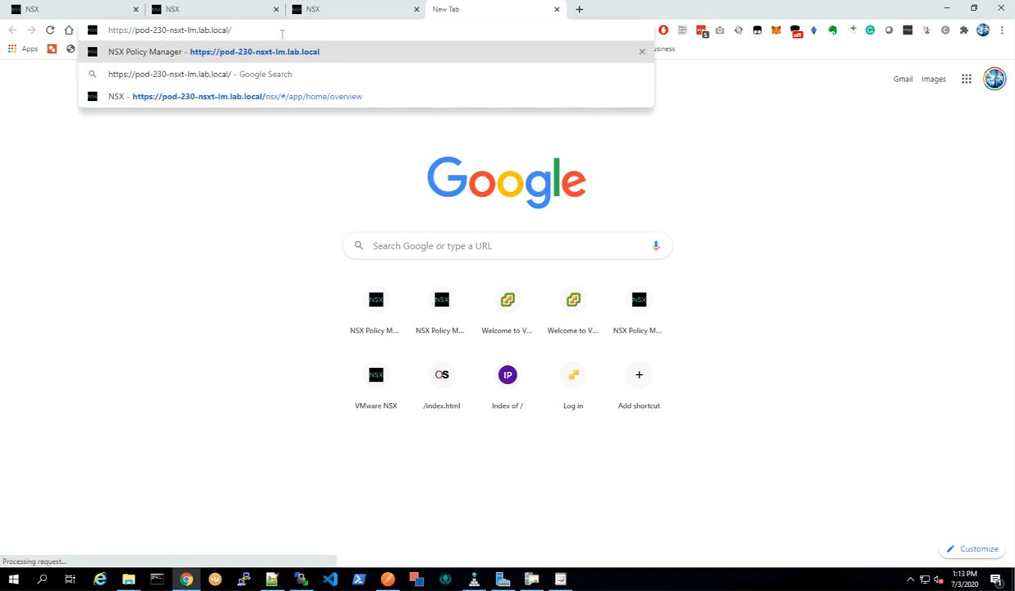
text(2)
key(Return)
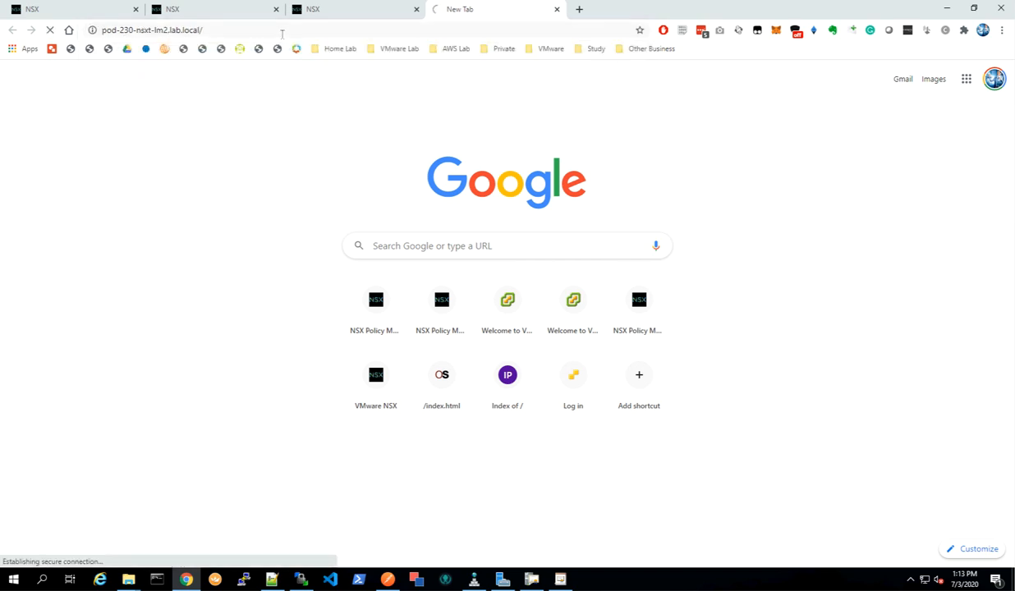
drag(483, 14, 353, 11)
Inspect pod-230-nsxt-lm3.lab.local's certificate general, details and certification path, dismissing the interface mode toggle tip first.
click(483, 18)
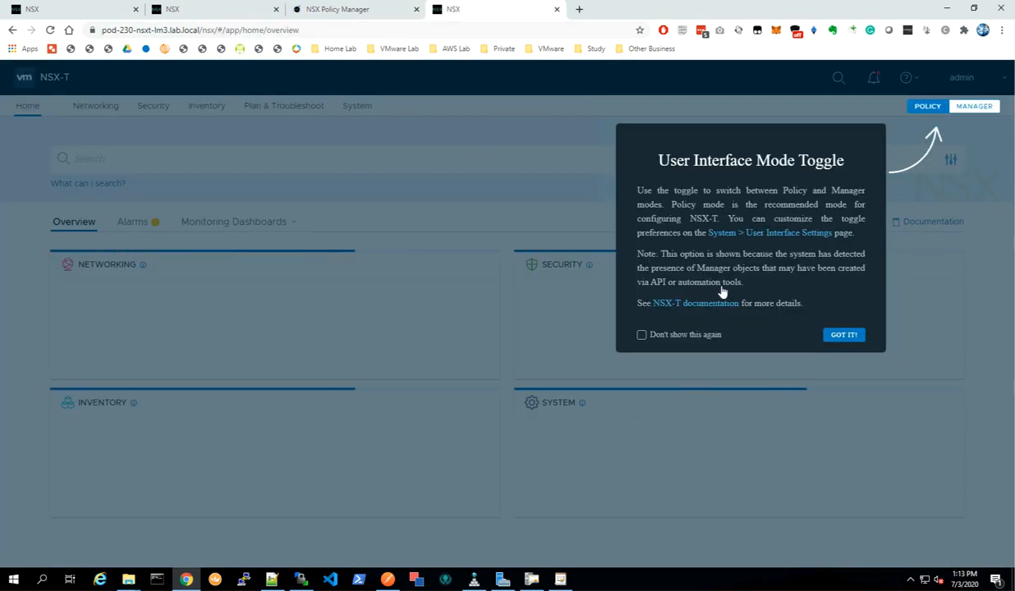
click(828, 333)
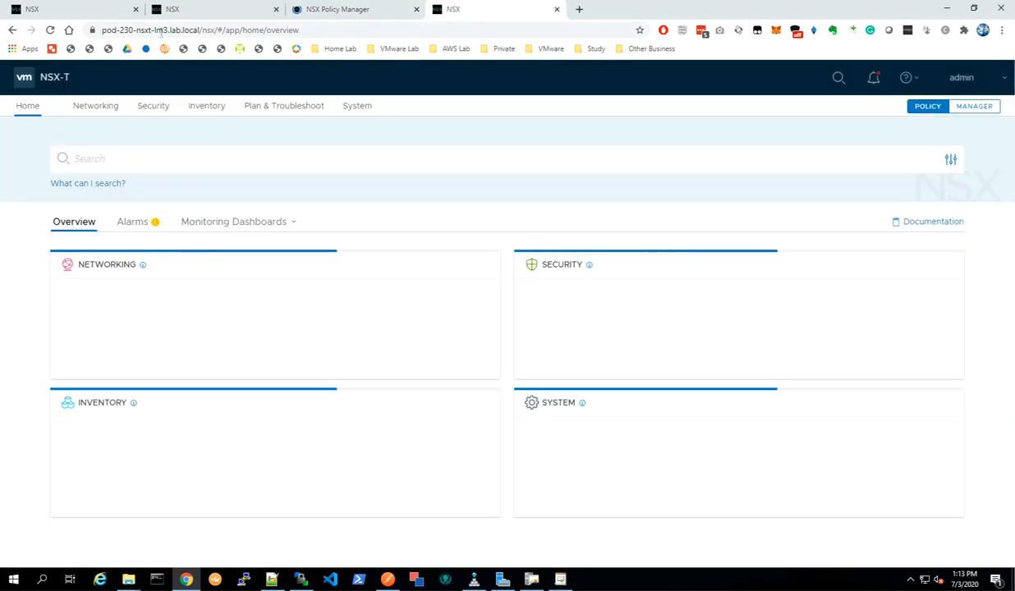
click(92, 30)
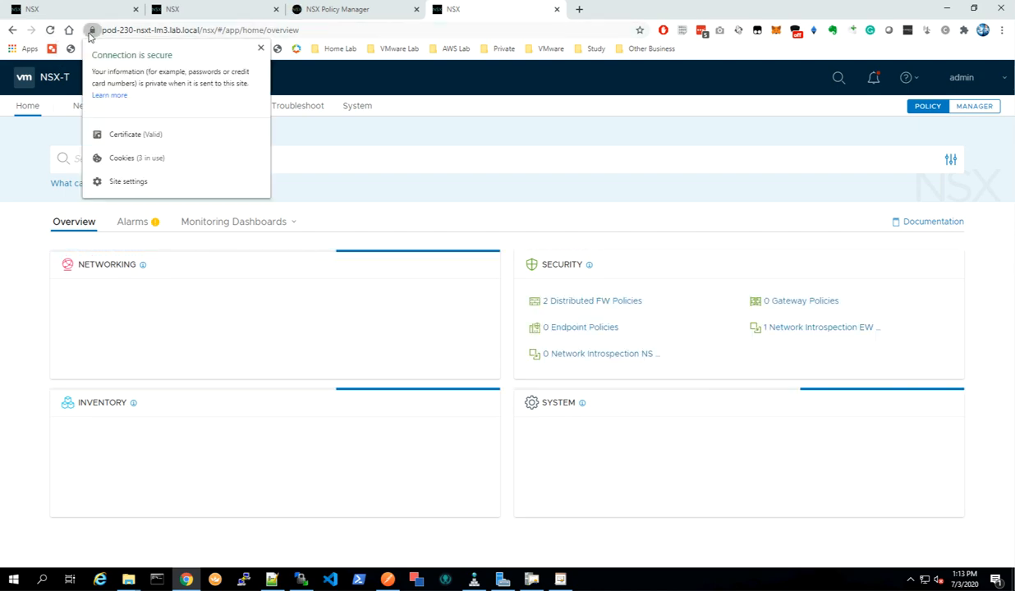
click(133, 136)
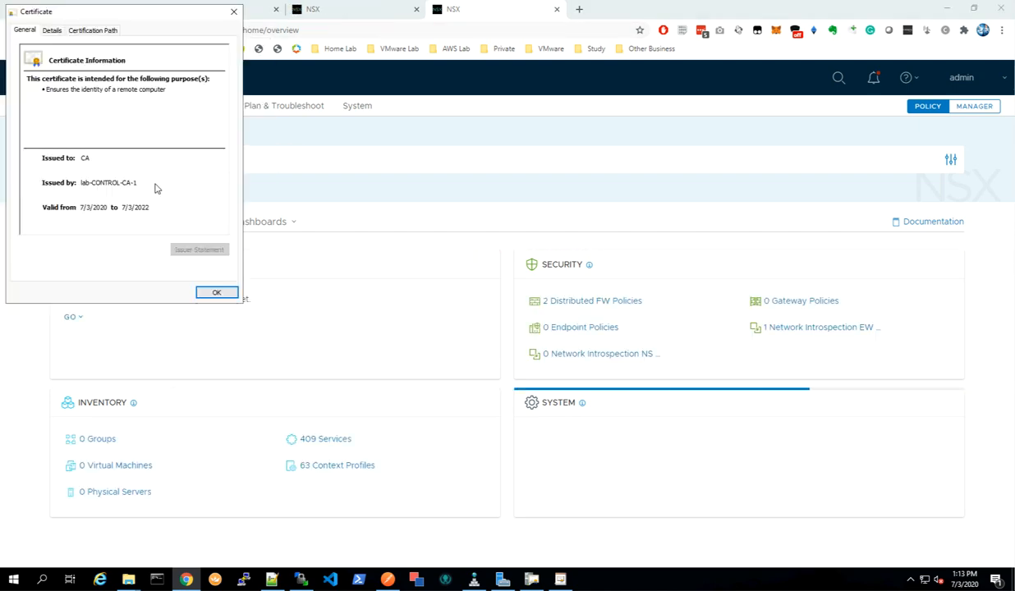
click(52, 30)
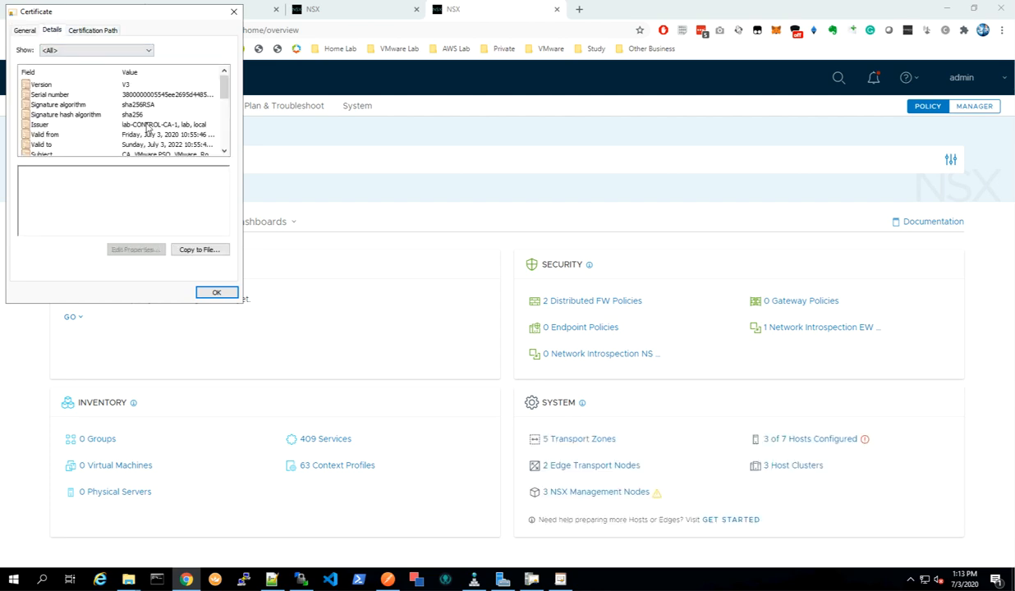
click(95, 33)
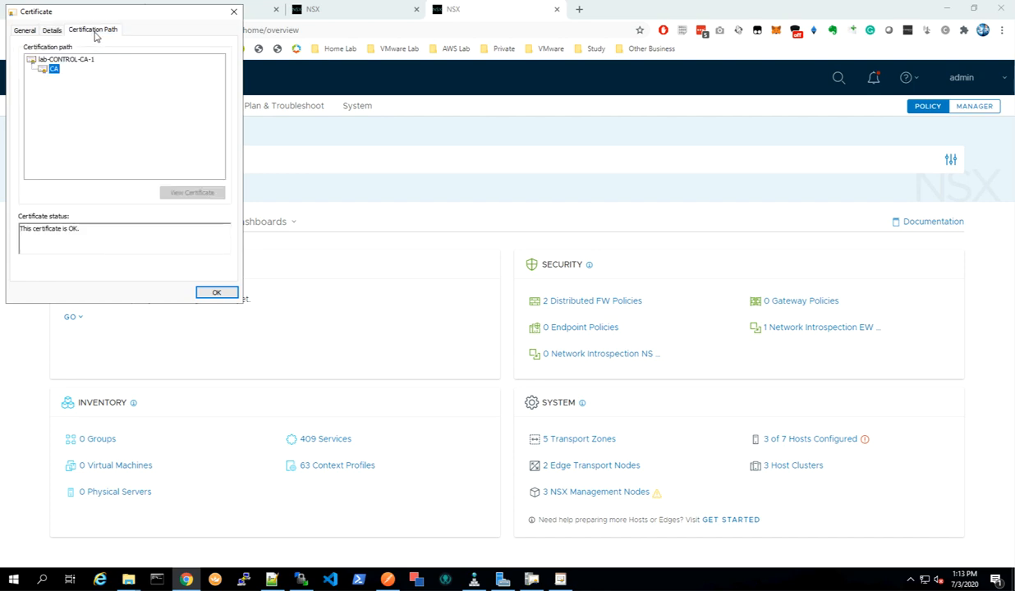
click(59, 60)
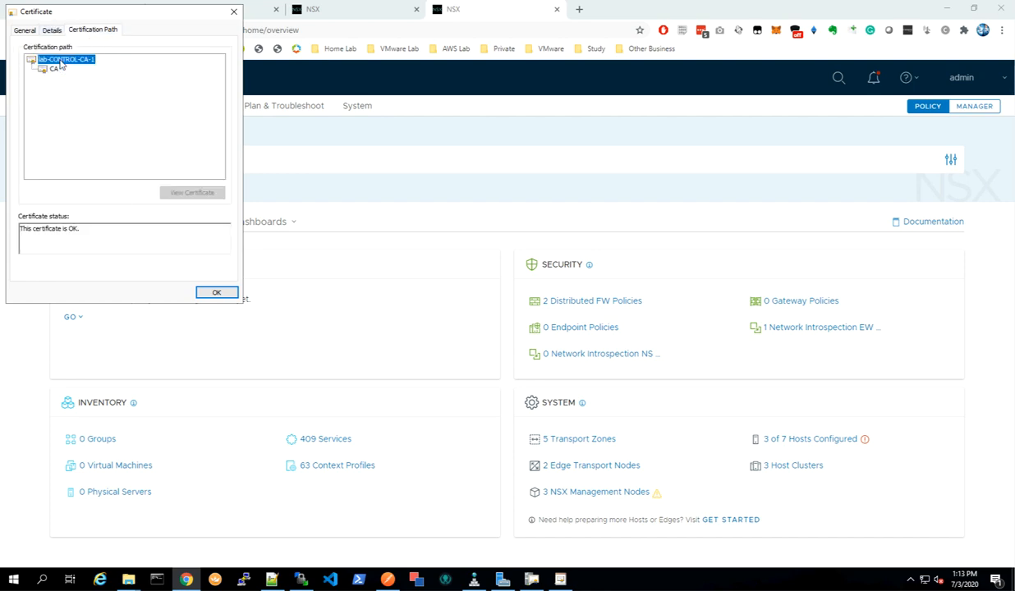
click(53, 70)
click(25, 30)
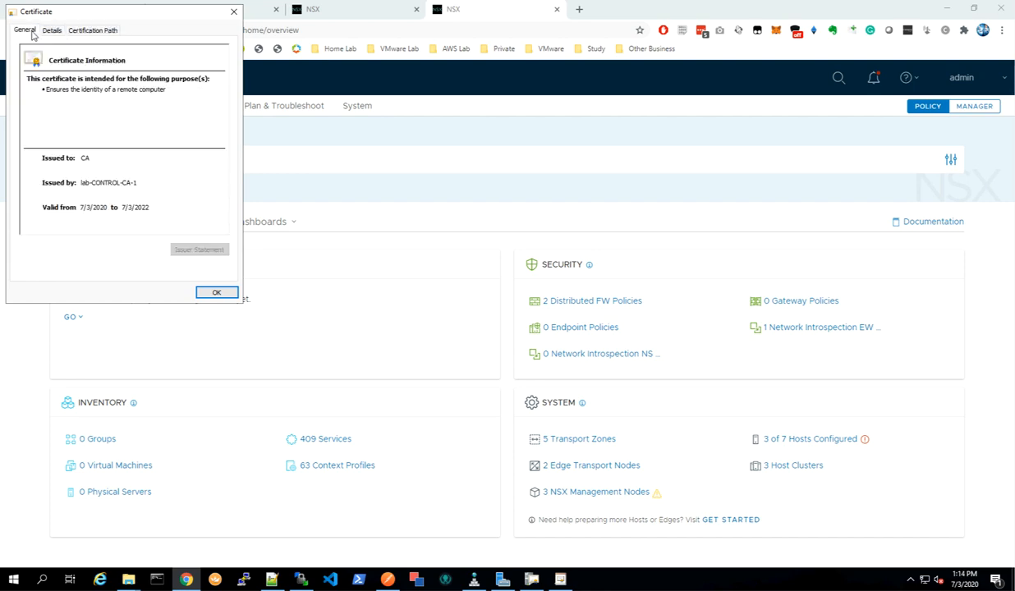
click(216, 294)
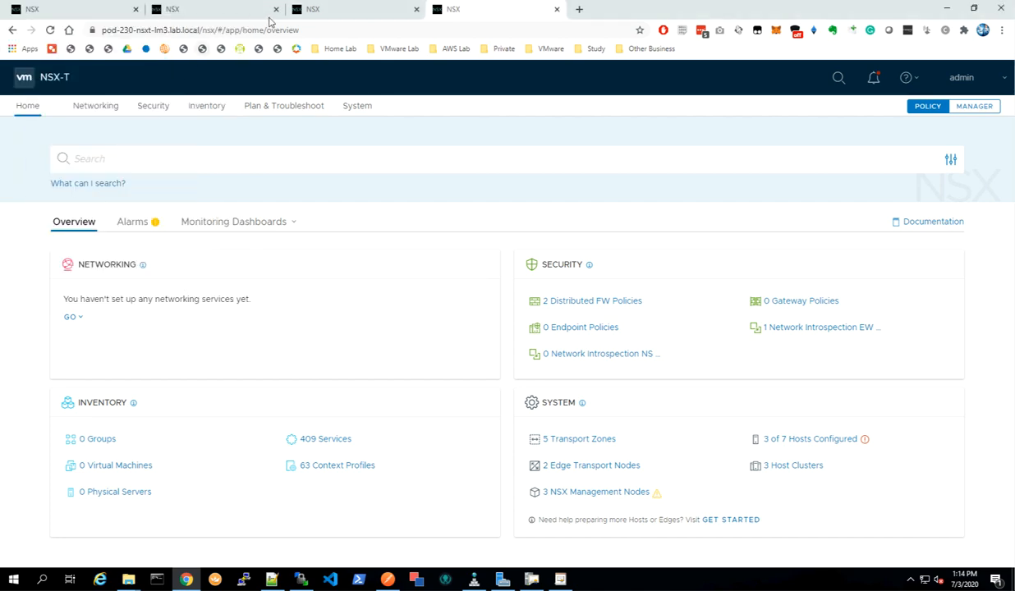
Dismiss the interface mode toggle tip on lm2, then switch through the VIP and node manager tabs.
click(350, 17)
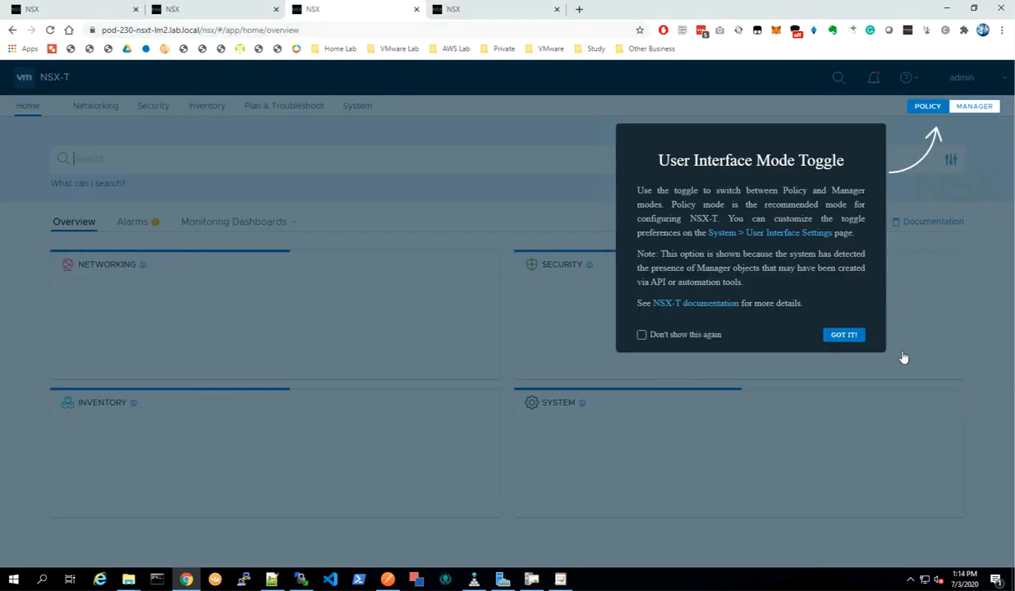
click(843, 335)
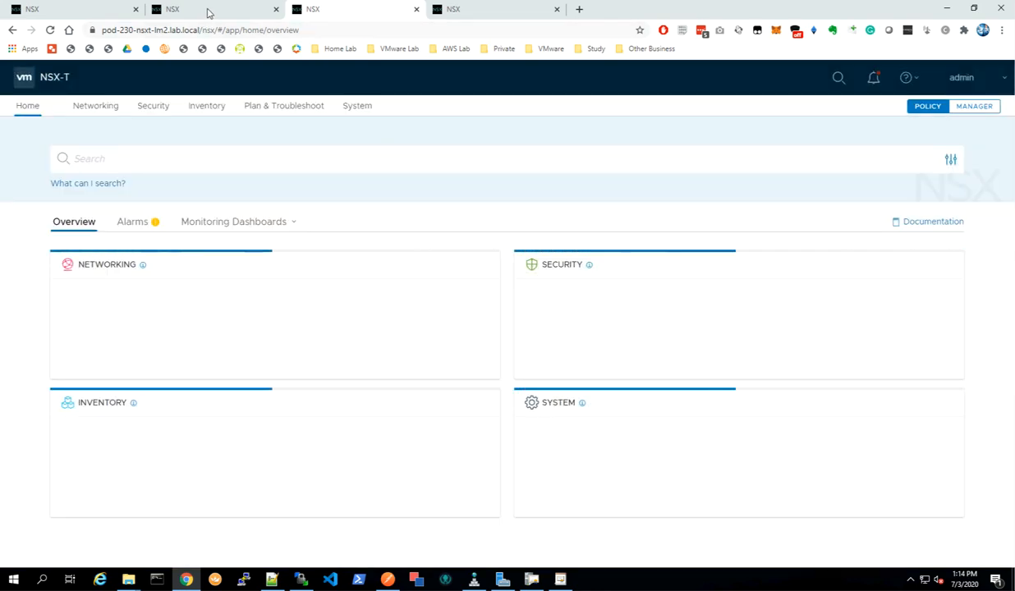
click(205, 12)
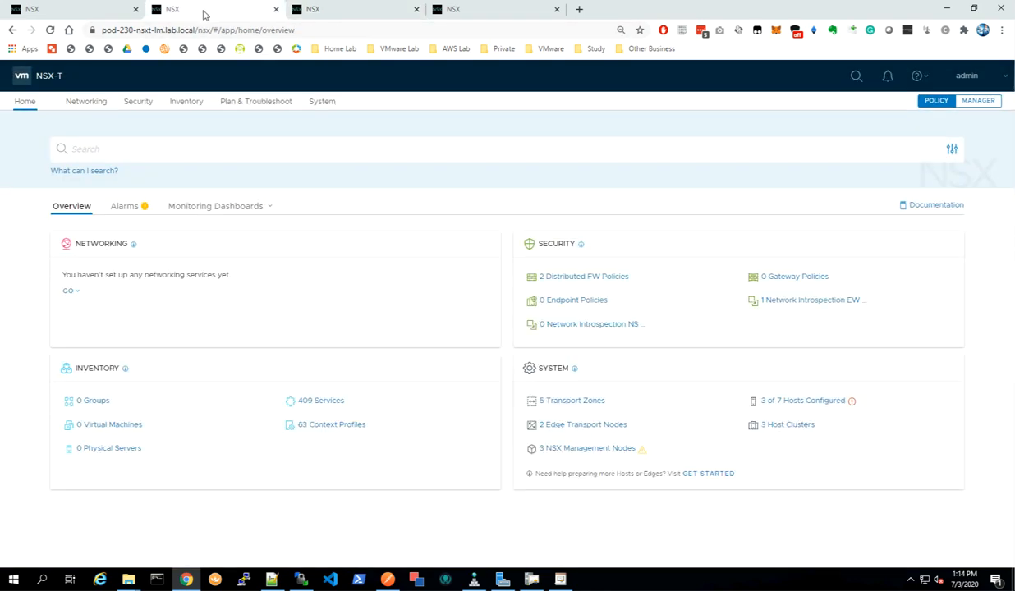
click(75, 13)
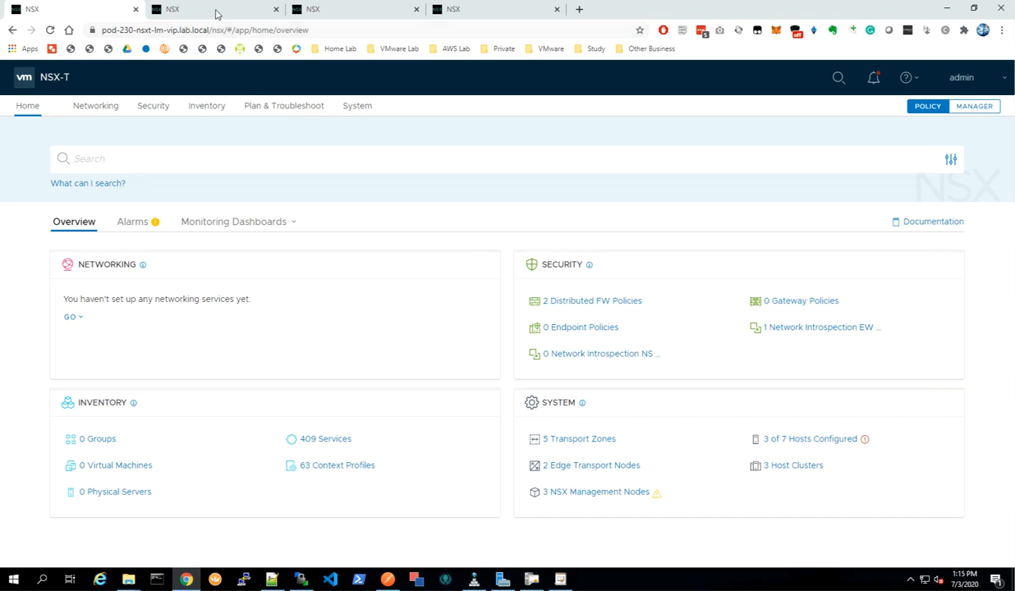
click(214, 10)
click(340, 14)
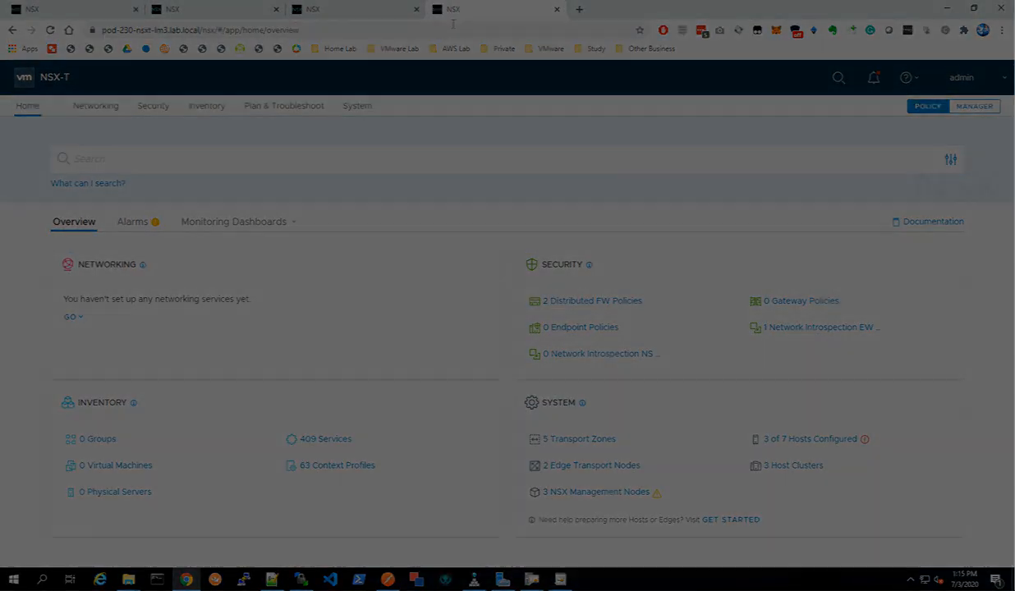